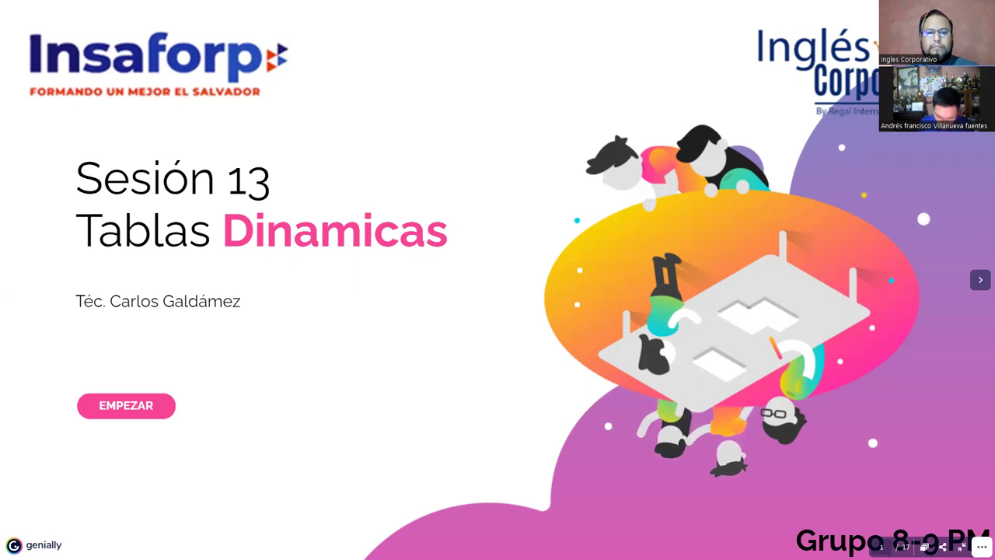
Leave the presentation and bring up the Excel workbook's TD1 pivot table.
{"action": "key", "text": "alt+Tab"}
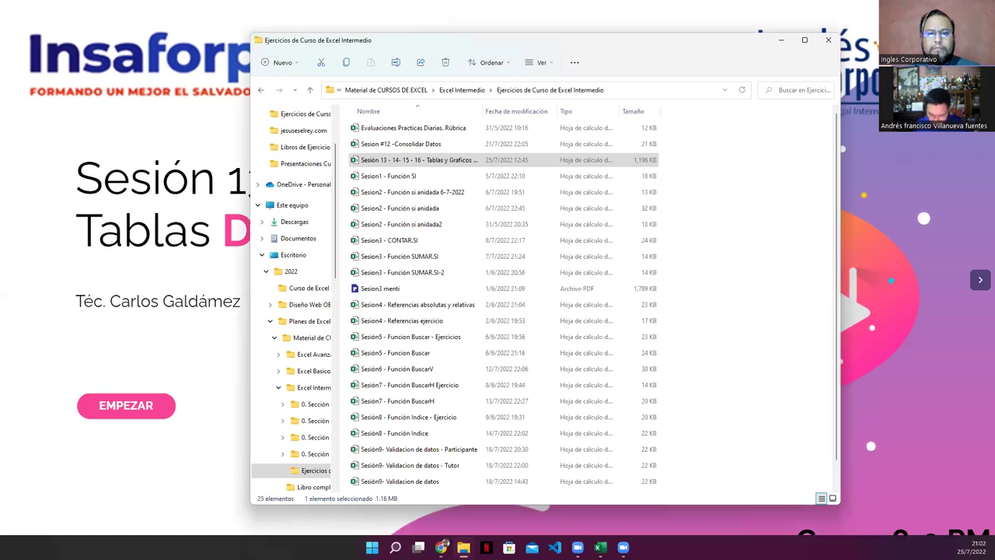
{"action": "left_click", "coordinate": [781, 43]}
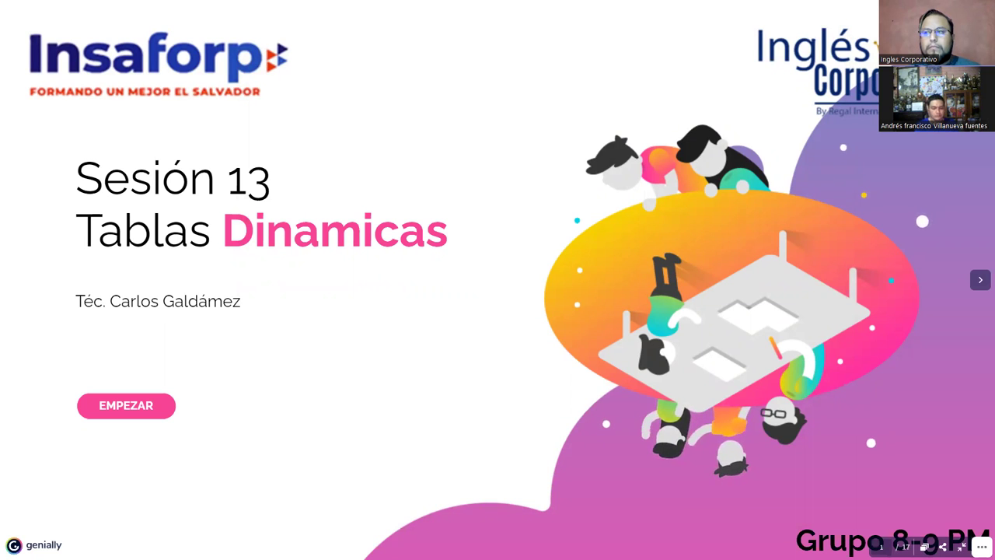
{"action": "key", "text": "alt+Tab"}
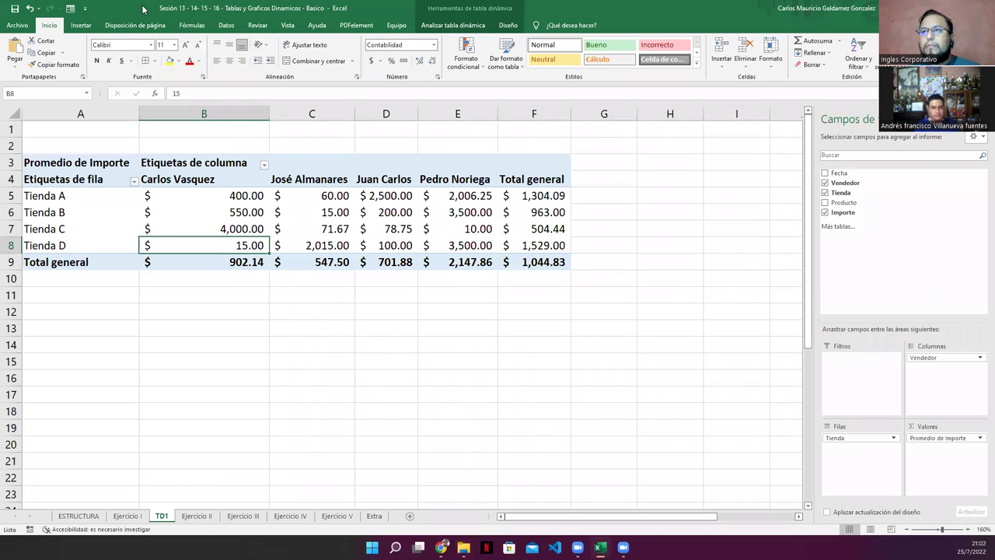
Switch from Excel back to the full-screen Genially title slide.
{"action": "key", "text": "alt+Tab"}
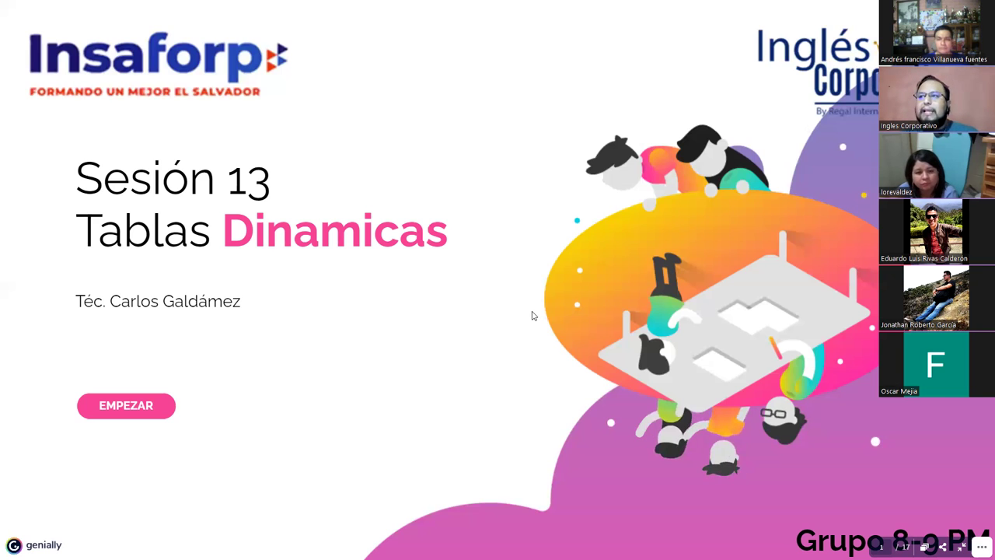
Advance past the 'Sesión 13 Tablas Dinamicas' title slide.
{"action": "key", "text": "Right"}
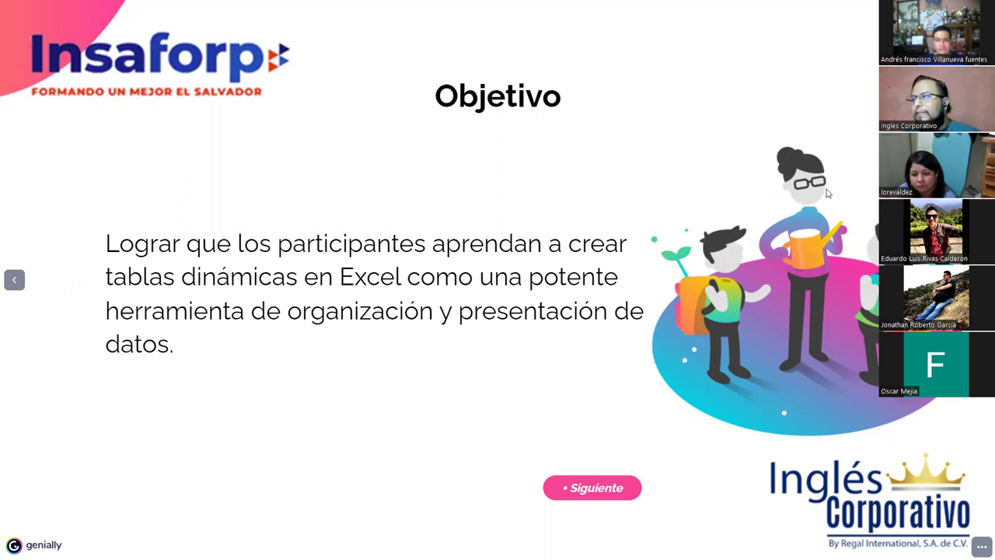
Advance to the 'Que son las Tablas Dinamicas' slide.
{"action": "key", "text": "Right"}
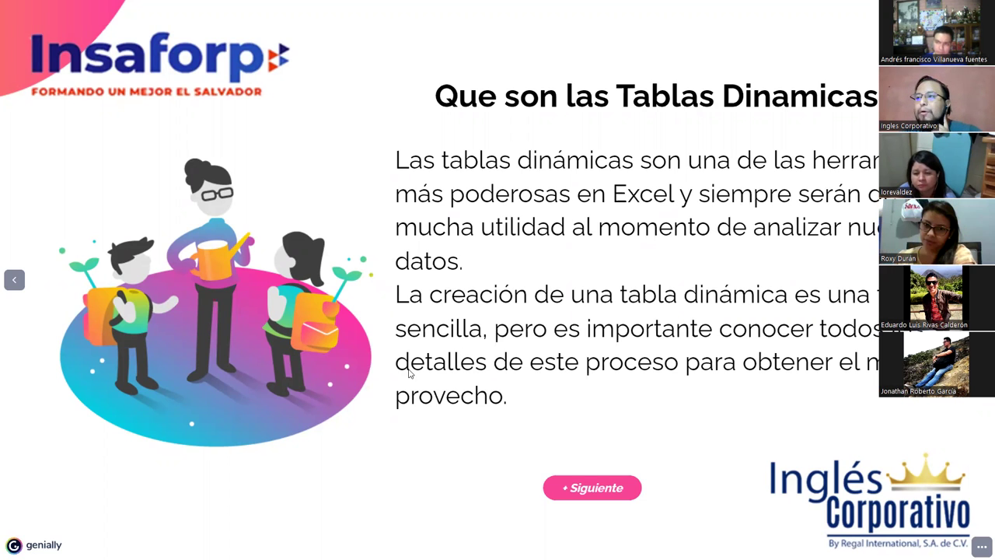
Highlight 'detalles de este proceso' and advance to the Preparación de los Datos slide.
{"action": "left_click_drag", "start_coordinate": [395, 362], "coordinate": [680, 363]}
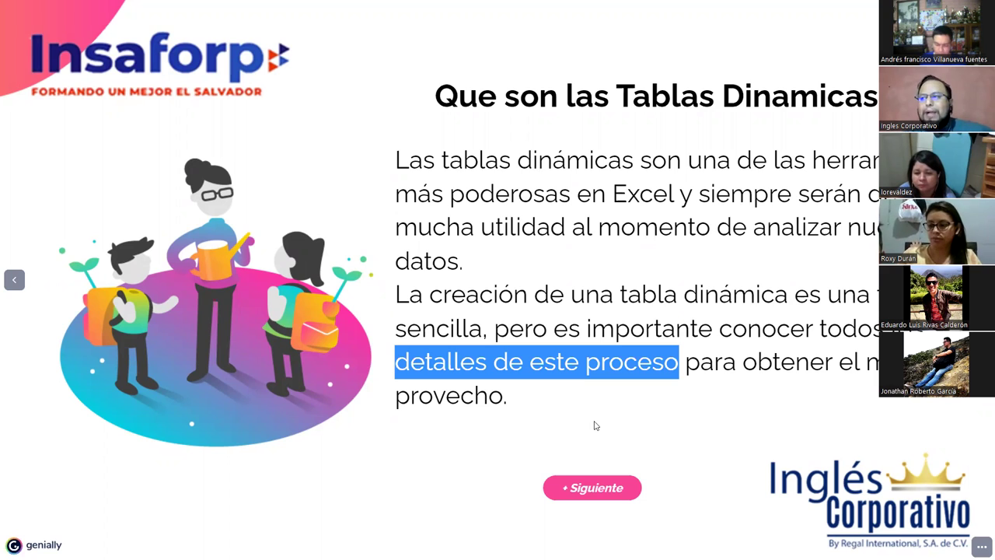
{"action": "left_click", "coordinate": [590, 489]}
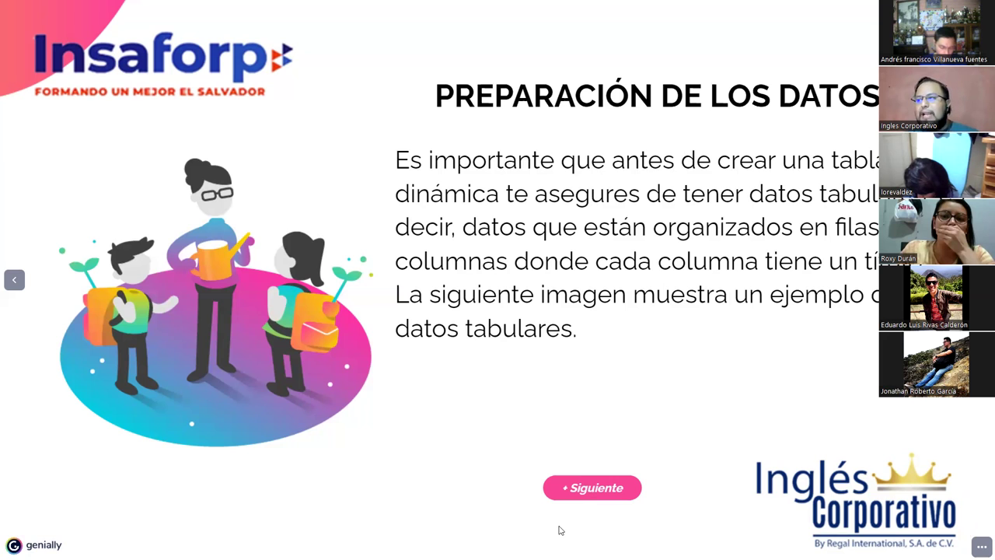
Dismiss the image popup and advance to the Ejemplo sales-table slide.
{"action": "left_click", "coordinate": [579, 496]}
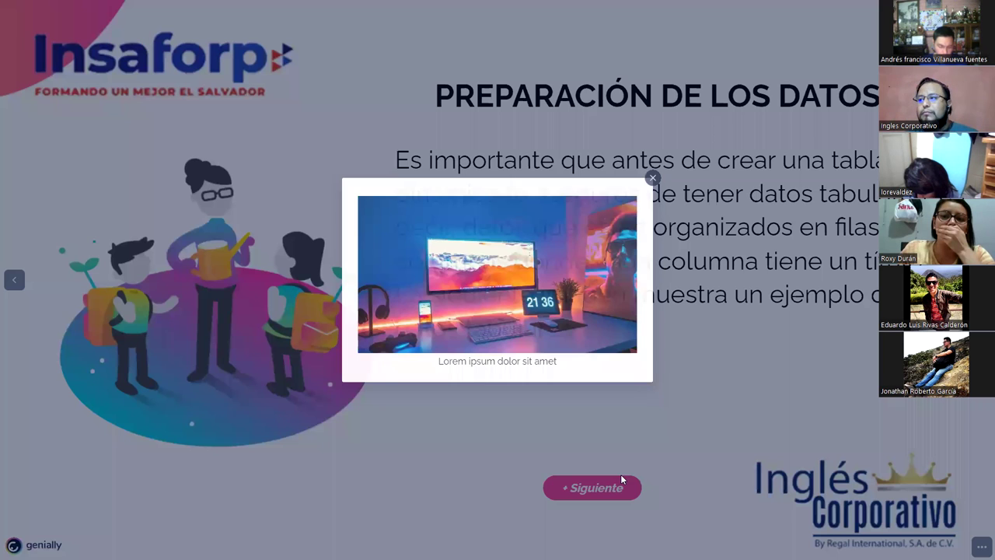
{"action": "left_click", "coordinate": [657, 446]}
{"action": "key", "text": "Right"}
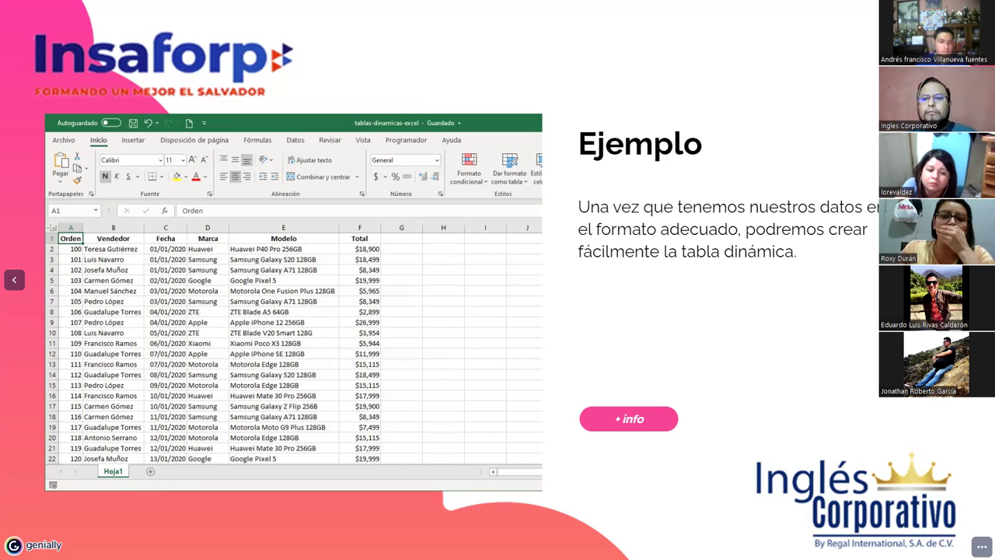
Box the headers and data in red, underline 'tabla dinámica', erase marks, and advance.
{"action": "left_click_drag", "start_coordinate": [53, 231], "coordinate": [391, 241]}
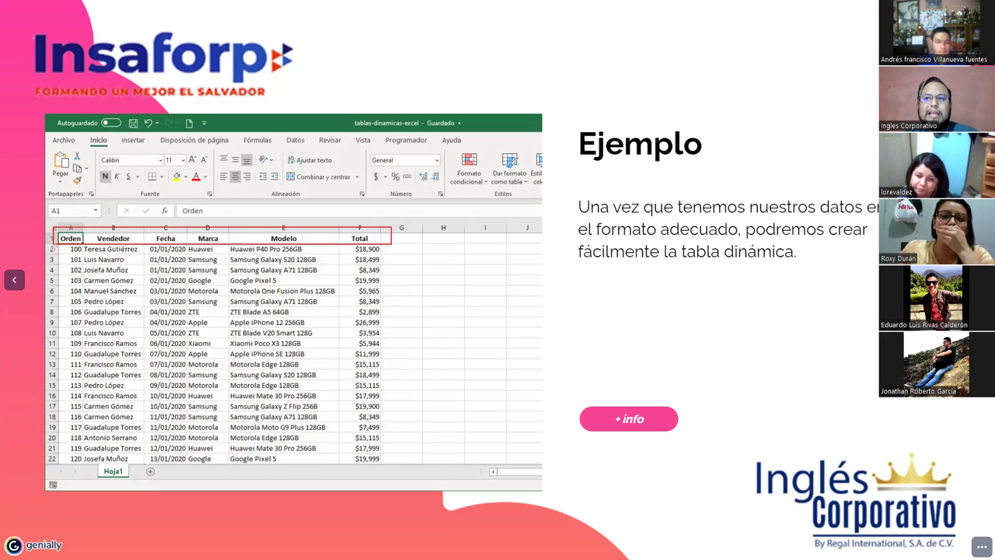
{"action": "left_click_drag", "start_coordinate": [292, 388], "coordinate": [348, 409]}
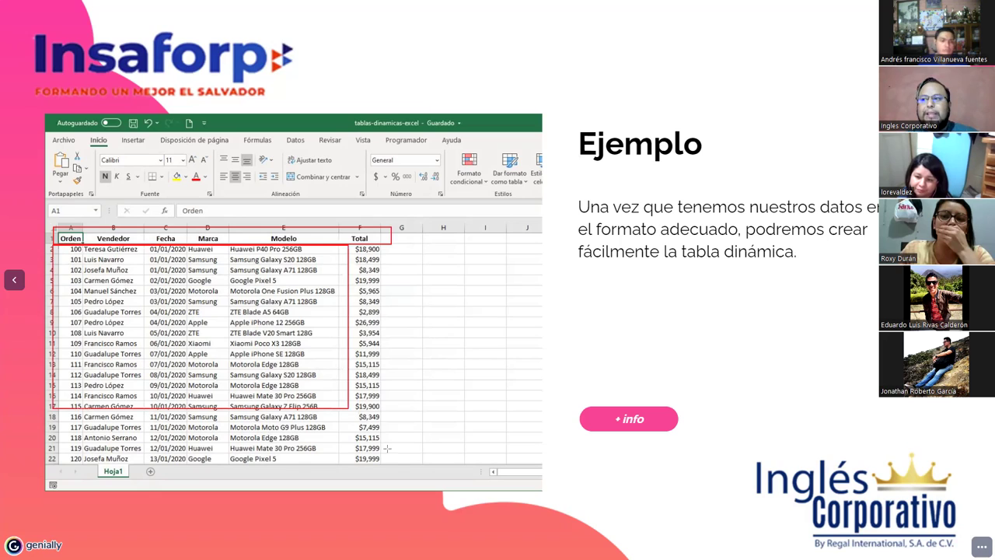
{"action": "left_click_drag", "start_coordinate": [387, 459], "coordinate": [382, 462]}
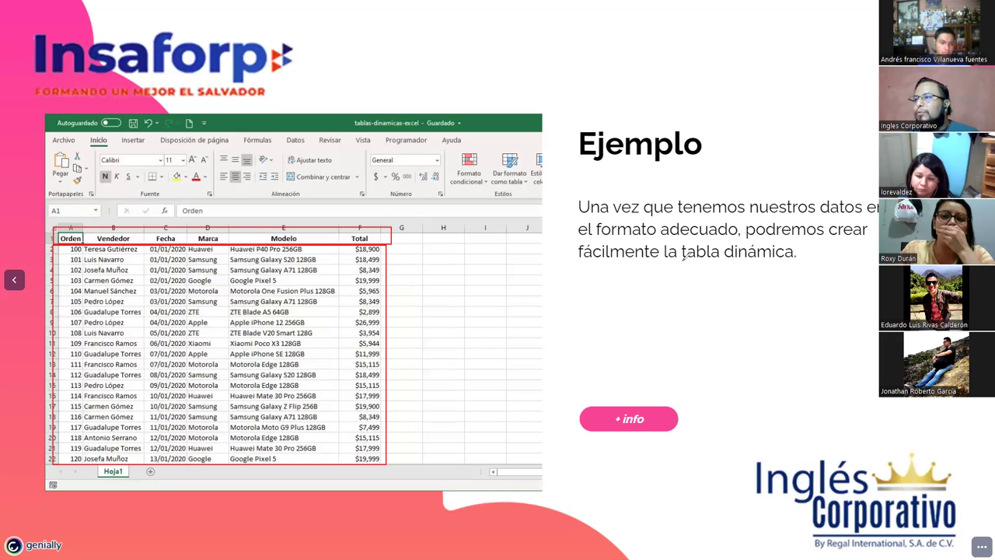
{"action": "left_click_drag", "start_coordinate": [681, 262], "coordinate": [814, 263]}
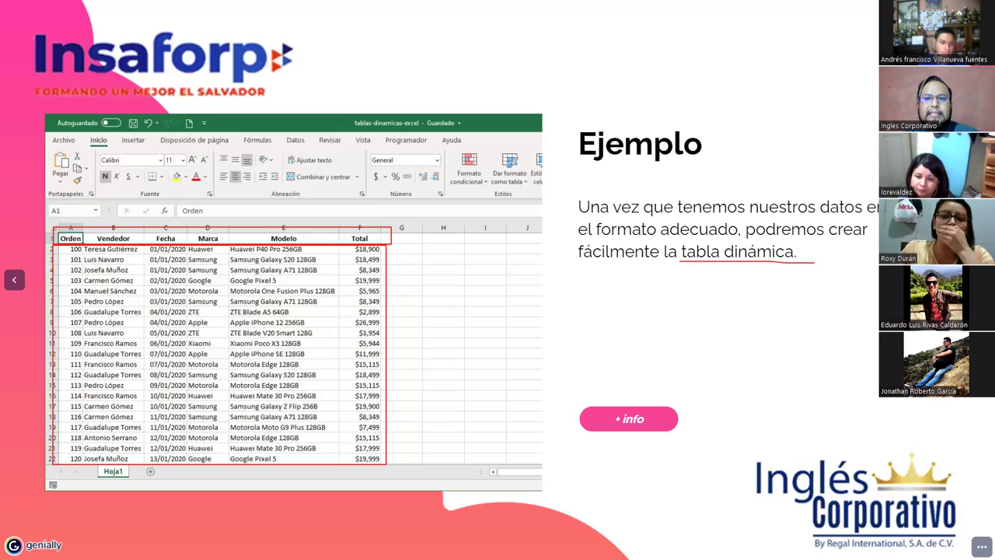
{"action": "key", "text": "e"}
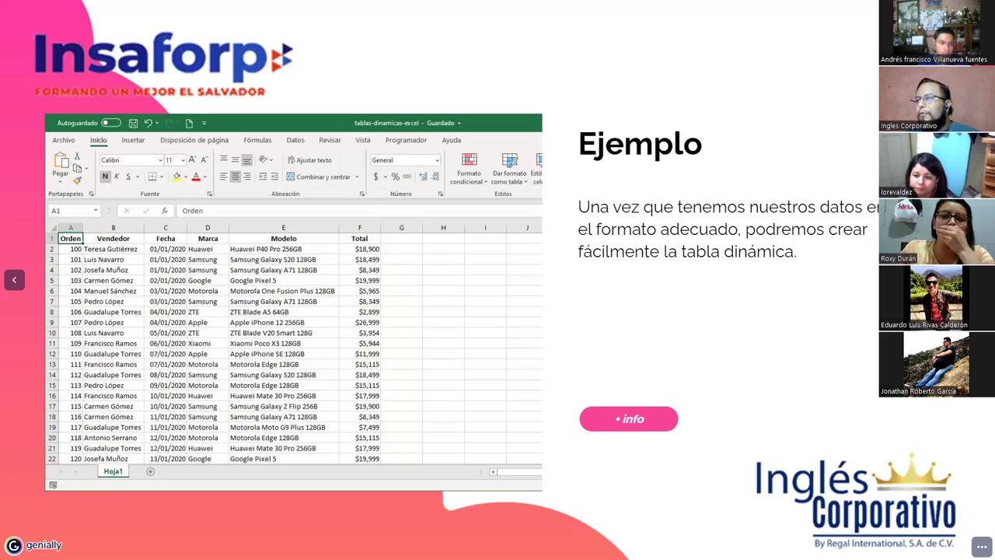
{"action": "key", "text": "Right"}
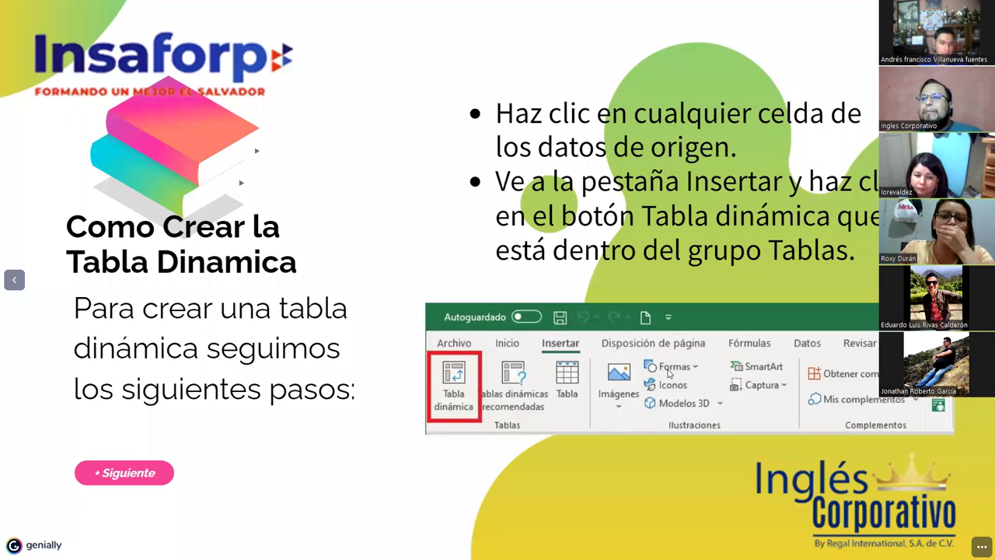
Highlight 'Ve a la pestaña Insertar' and 'Tabla dinámica', then advance to the dialog slide.
{"action": "left_click_drag", "start_coordinate": [500, 128], "coordinate": [740, 147]}
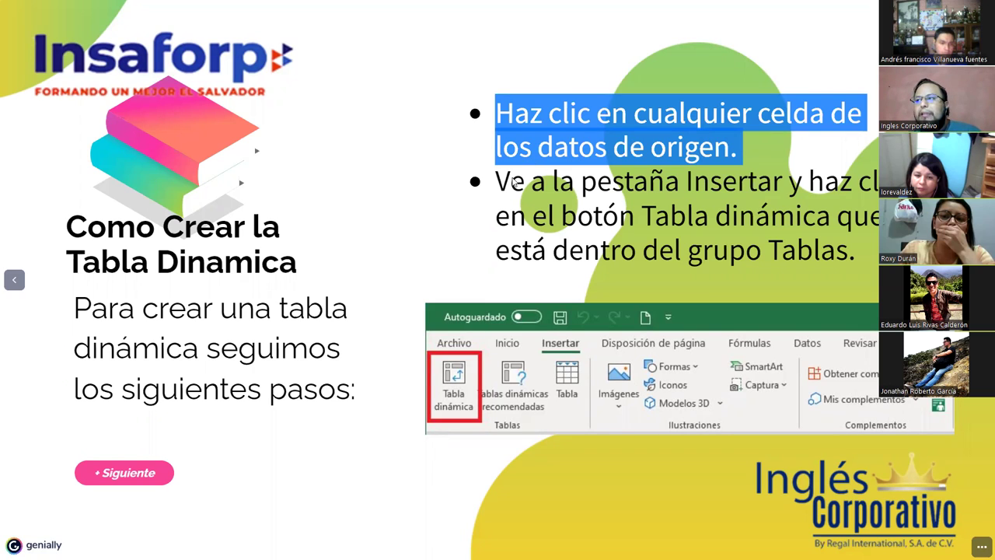
{"action": "left_click_drag", "start_coordinate": [496, 181], "coordinate": [781, 190]}
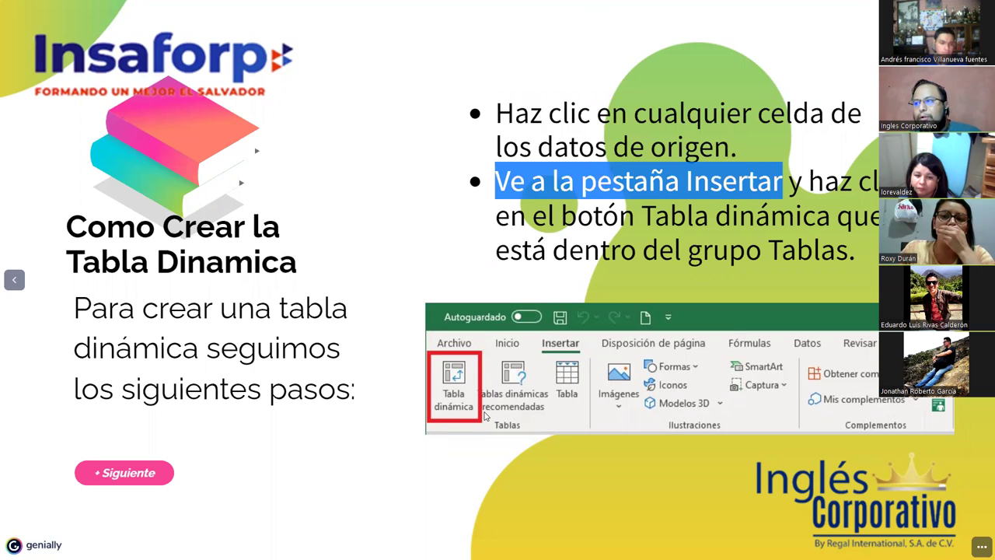
{"action": "left_click_drag", "start_coordinate": [642, 221], "coordinate": [838, 233]}
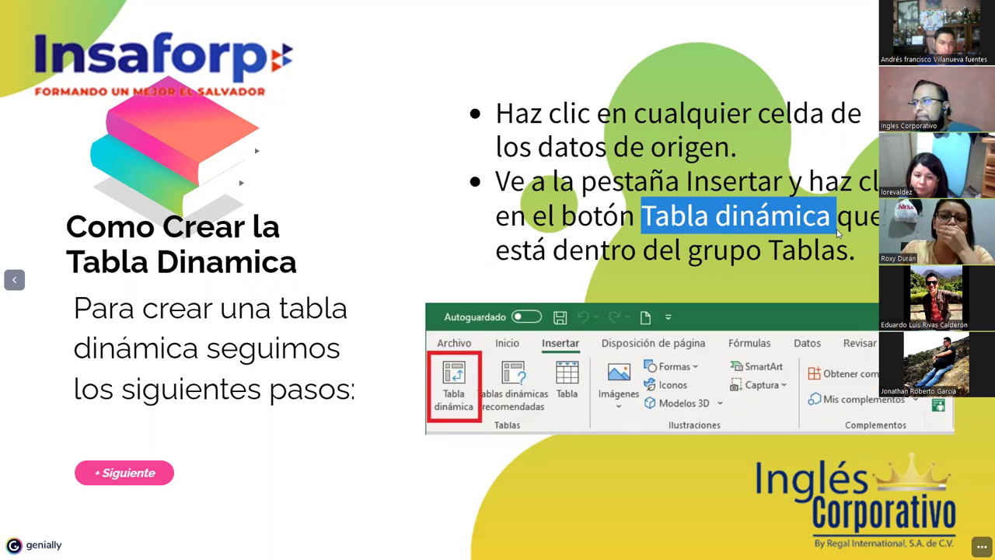
{"action": "key", "text": "Right"}
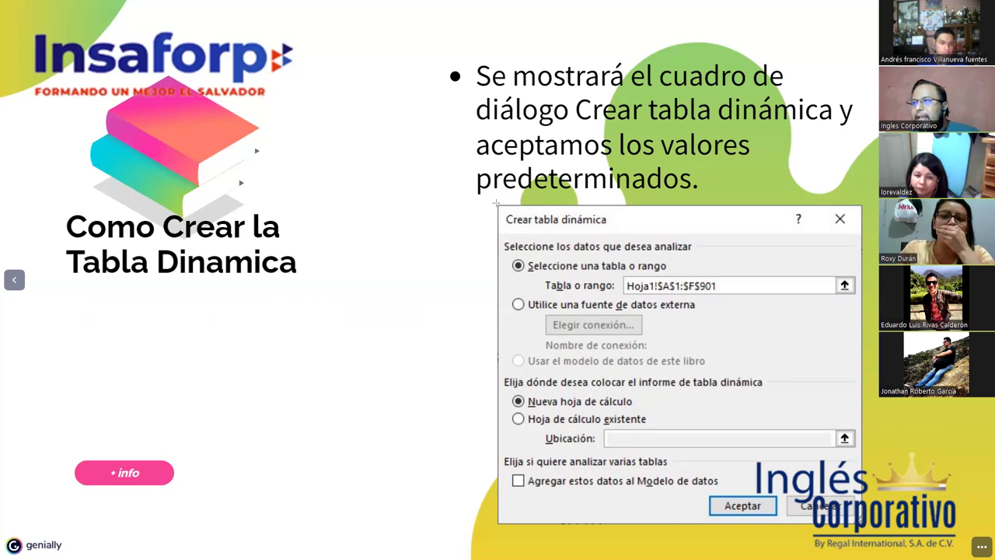
Box the dialog's data-source and placement sections in red and arrow the range field.
{"action": "left_click_drag", "start_coordinate": [496, 204], "coordinate": [863, 524]}
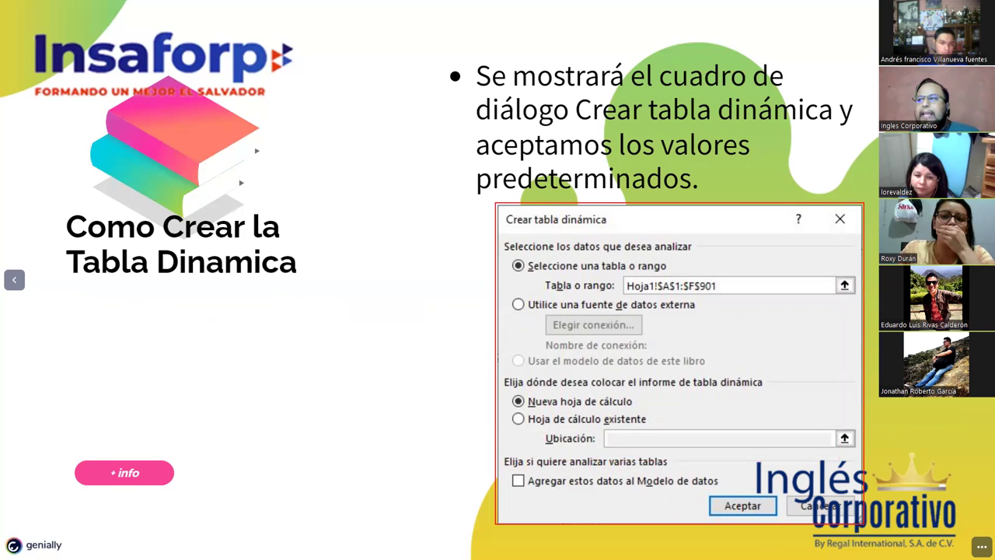
{"action": "left_click_drag", "start_coordinate": [502, 241], "coordinate": [529, 306]}
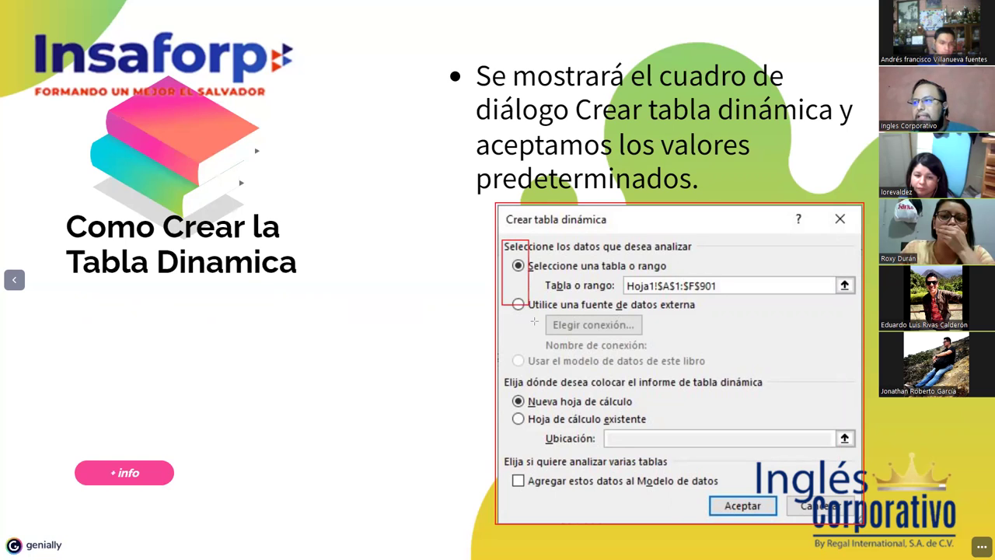
{"action": "left_click_drag", "start_coordinate": [749, 387], "coordinate": [861, 372]}
{"action": "left_click_drag", "start_coordinate": [500, 374], "coordinate": [653, 419]}
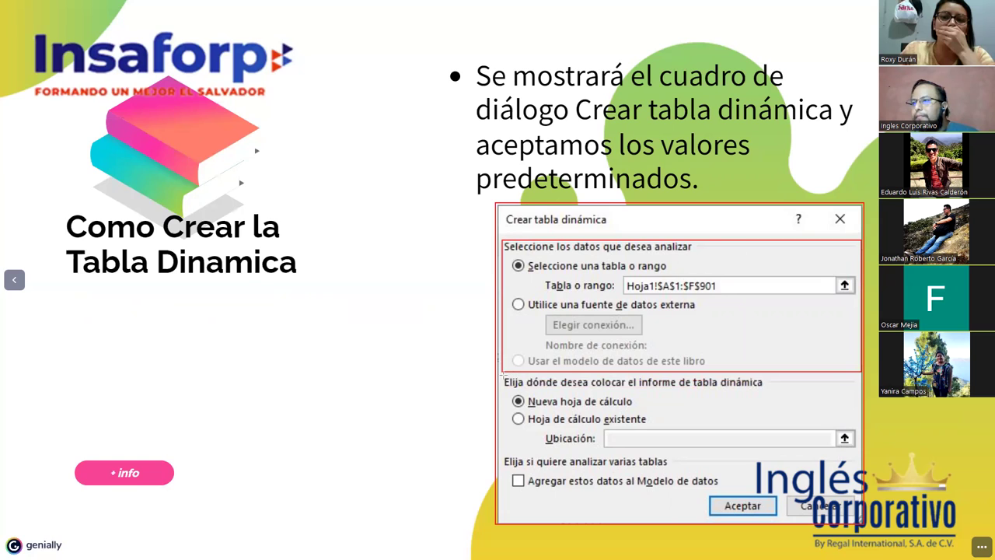
{"action": "left_click_drag", "start_coordinate": [845, 453], "coordinate": [872, 455]}
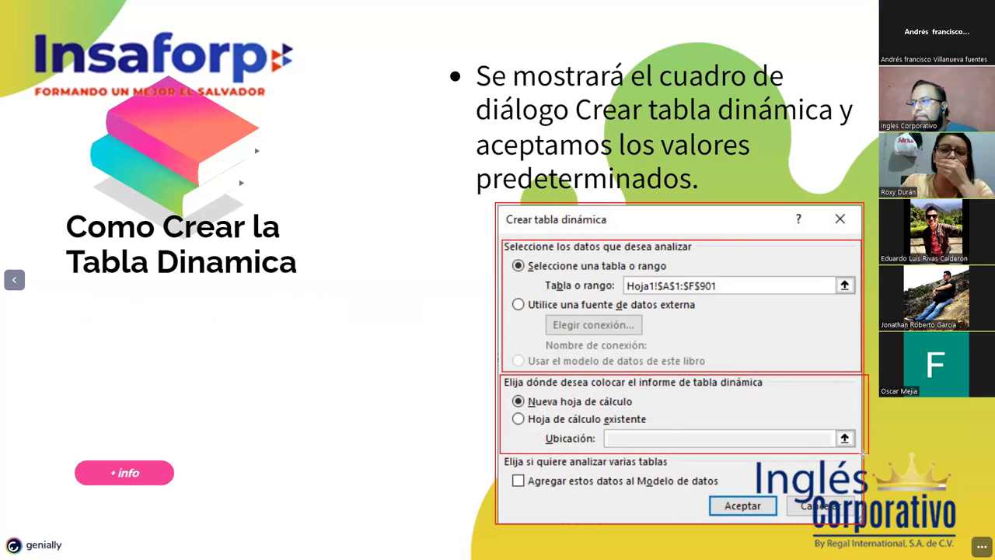
{"action": "left_click_drag", "start_coordinate": [872, 454], "coordinate": [856, 448]}
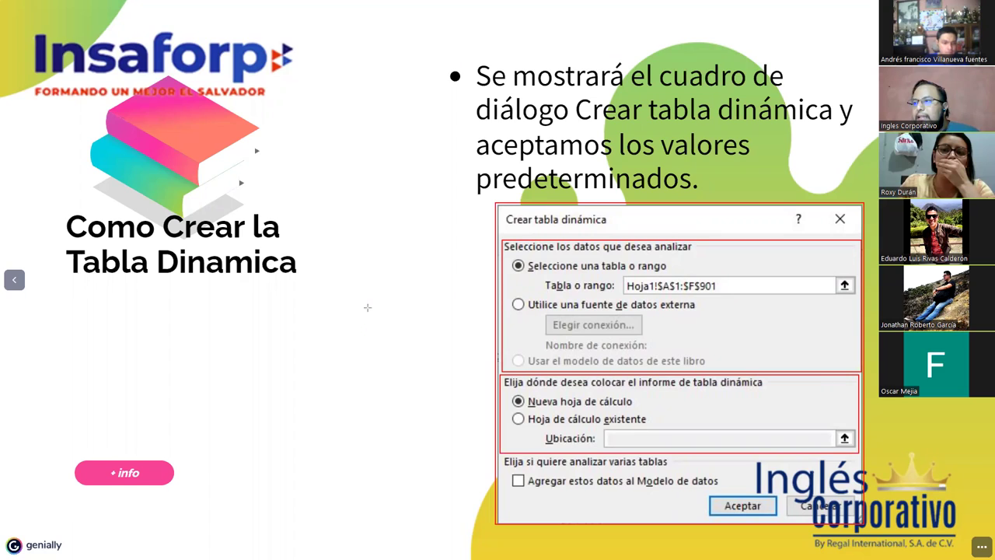
{"action": "left_click_drag", "start_coordinate": [349, 308], "coordinate": [536, 285]}
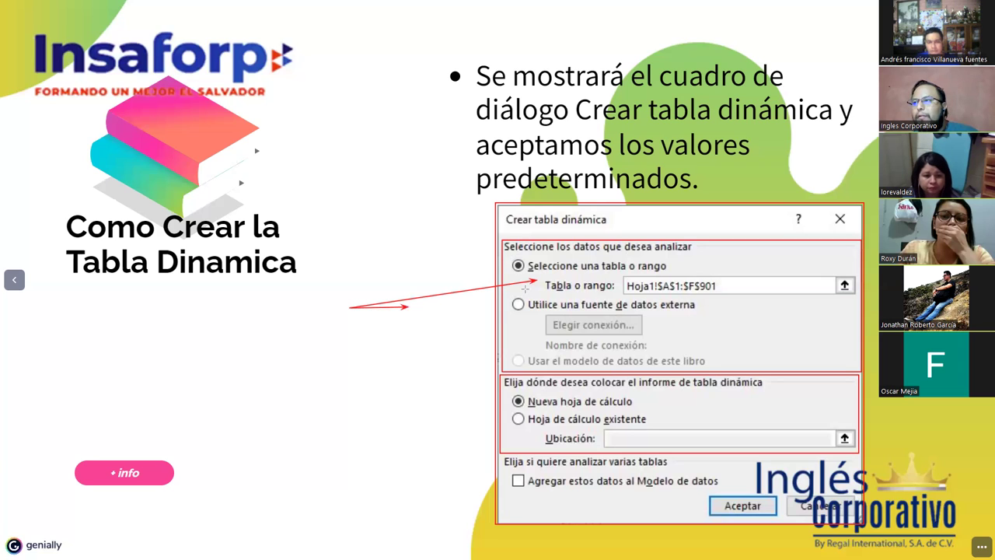
Draw another red arrow to the range field, then advance to the blank pivot table slide.
{"action": "left_click_drag", "start_coordinate": [528, 288], "coordinate": [536, 284]}
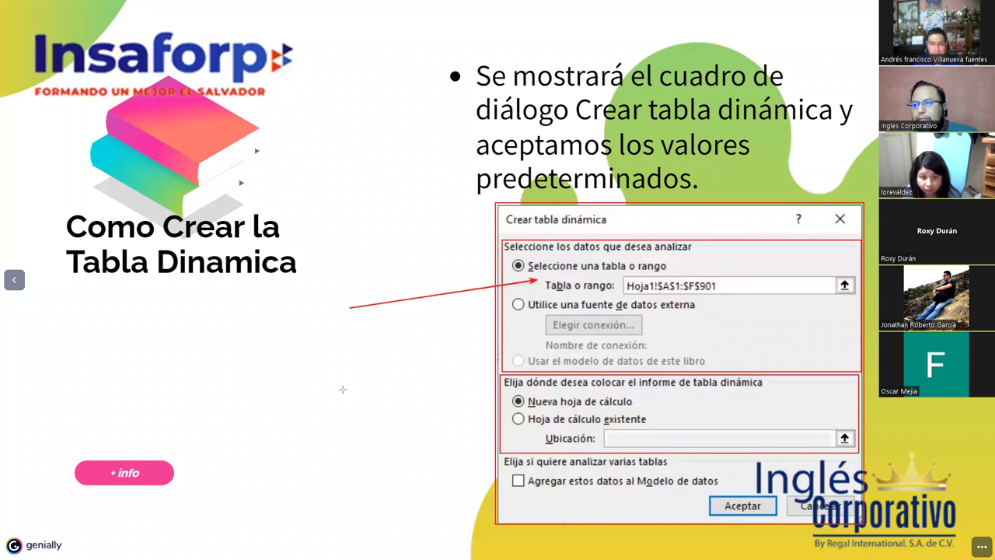
{"action": "left_click_drag", "start_coordinate": [342, 389], "coordinate": [492, 387]}
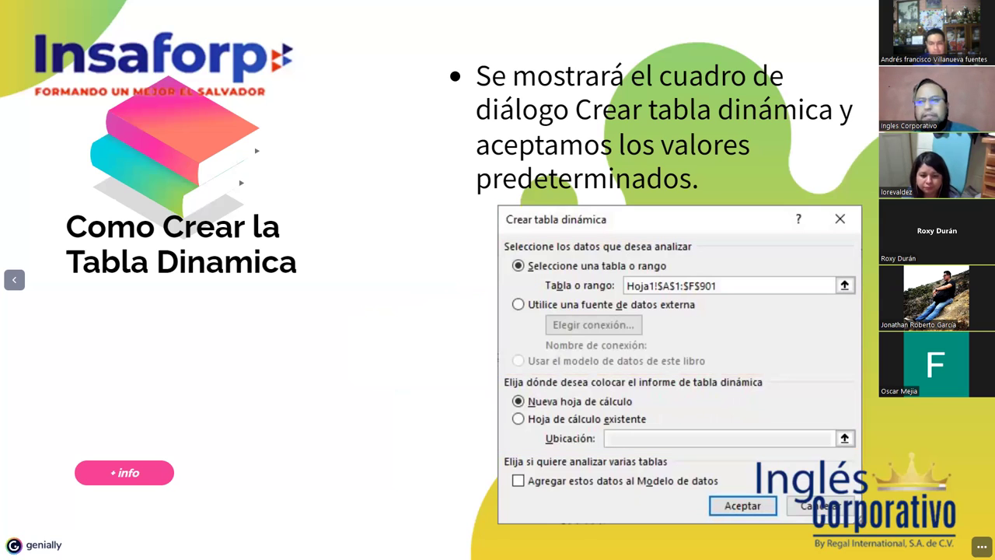
{"action": "key", "text": "Right"}
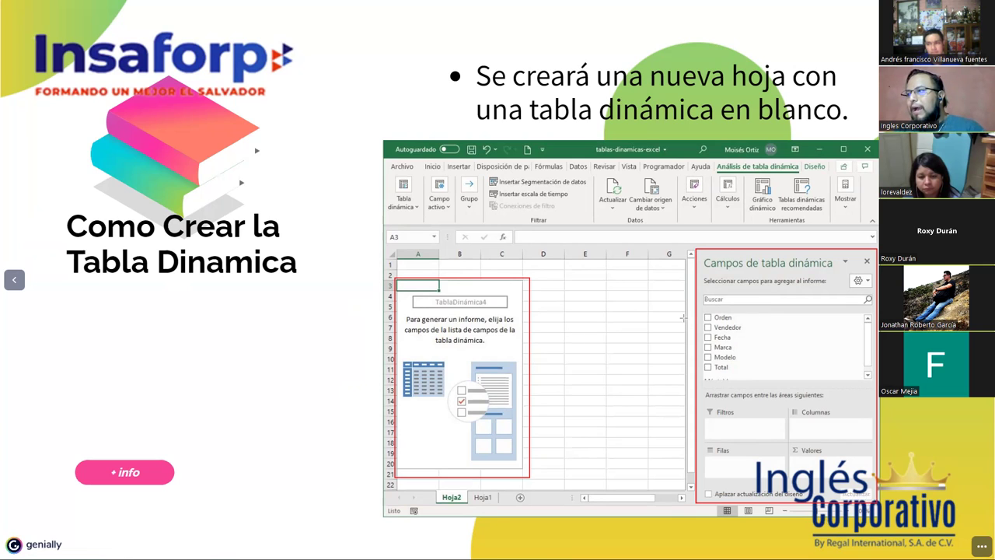
Draw red arrows to the field list and the Filtros, Columnas, Filas and Valores areas.
{"action": "mouse_move", "coordinate": [595, 317]}
{"action": "left_mouse_down"}
{"action": "mouse_move", "coordinate": [694, 333]}
{"action": "mouse_move", "coordinate": [694, 324]}
{"action": "left_mouse_up"}
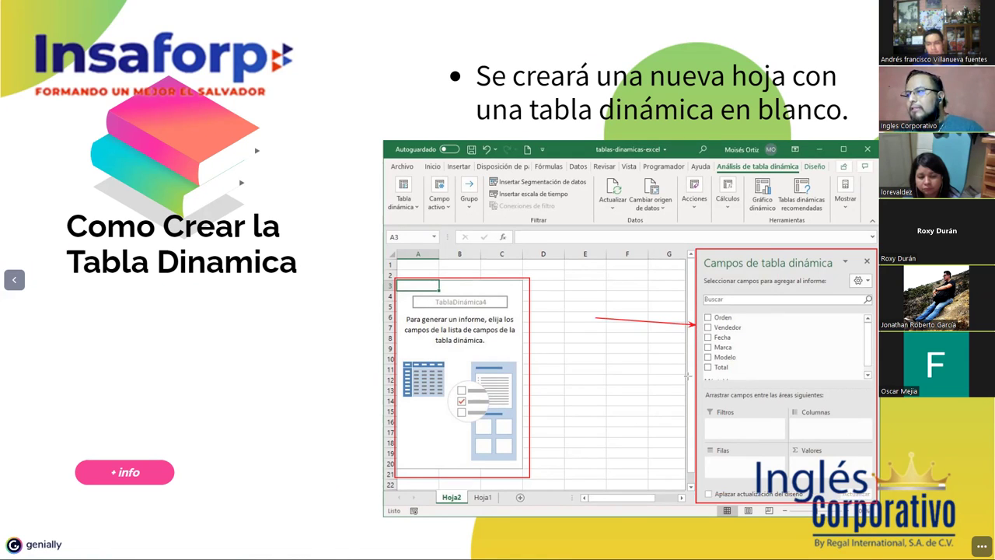
{"action": "left_click_drag", "start_coordinate": [689, 372], "coordinate": [725, 425]}
{"action": "left_click_drag", "start_coordinate": [827, 370], "coordinate": [812, 429]}
{"action": "left_click_drag", "start_coordinate": [675, 427], "coordinate": [717, 452]}
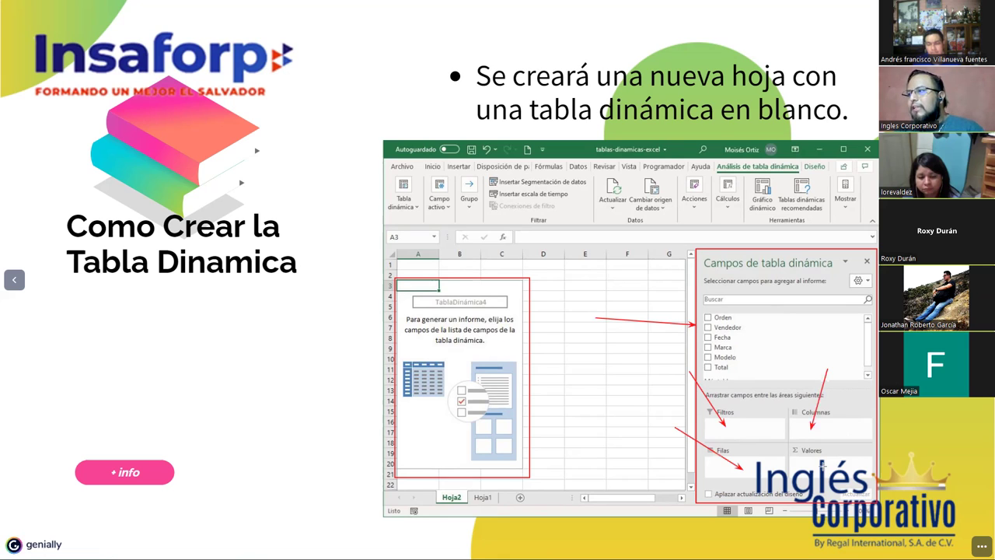
{"action": "left_click_drag", "start_coordinate": [853, 413], "coordinate": [822, 465]}
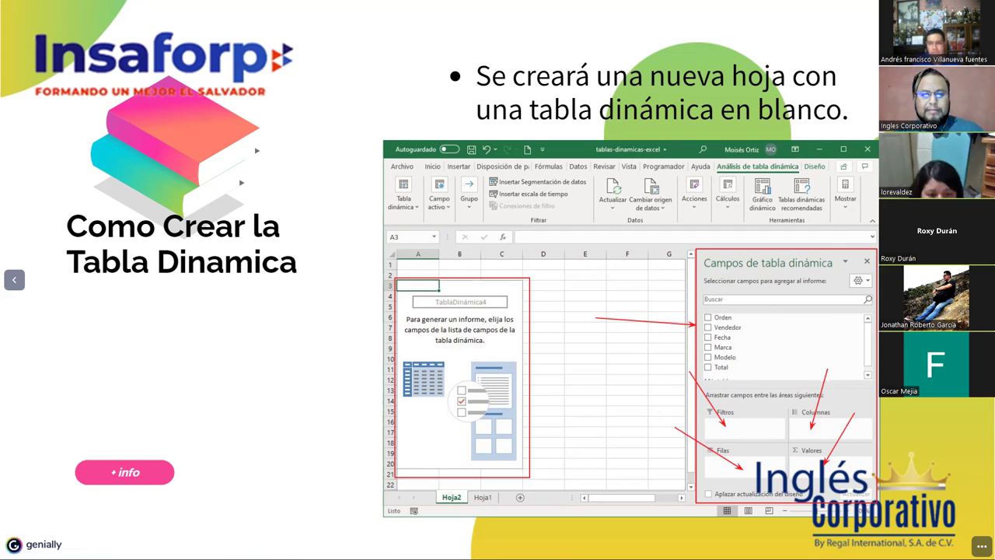
{"action": "key", "text": "alt+Tab"}
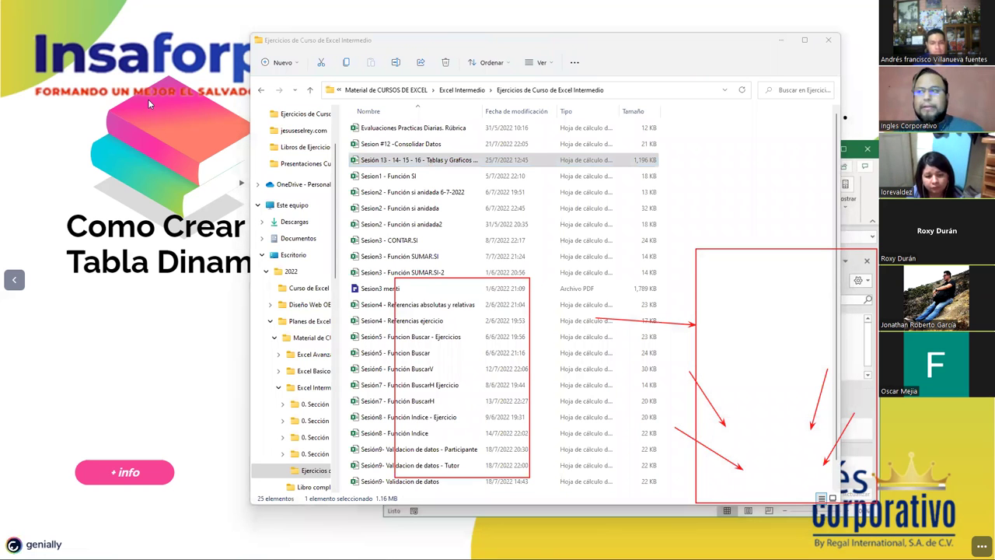
Select the 'Sesión 13 - 14- 15 - 16' workbook in File Explorer.
{"action": "left_click", "coordinate": [414, 161]}
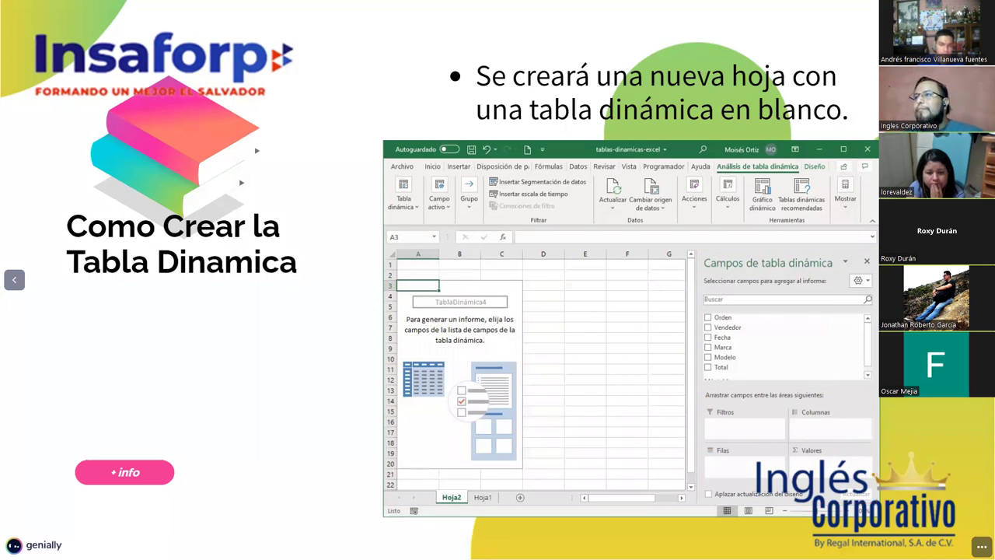
Go to the next slide and highlight 'se encuentra vacía' and 'configurar'.
{"action": "key", "text": "Right"}
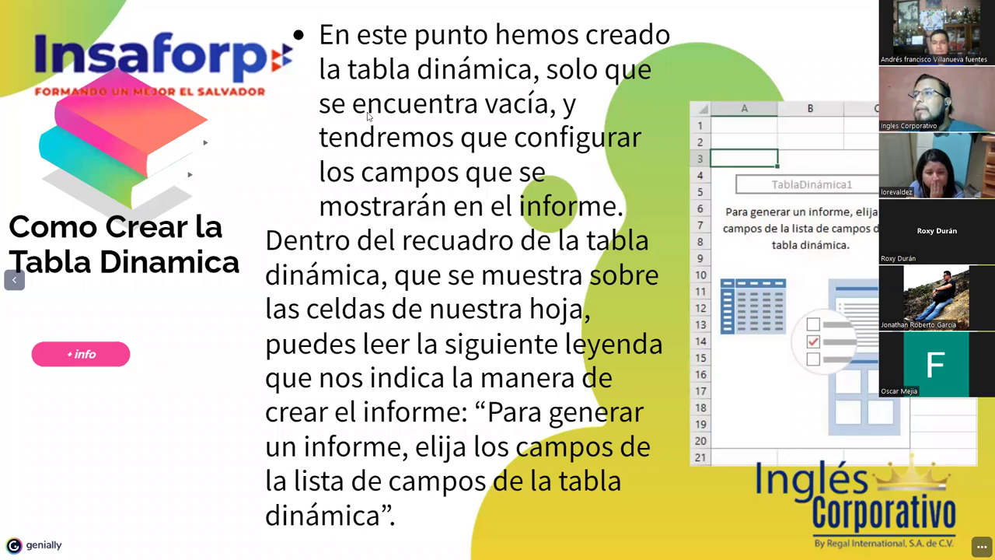
{"action": "left_click_drag", "start_coordinate": [319, 104], "coordinate": [550, 111]}
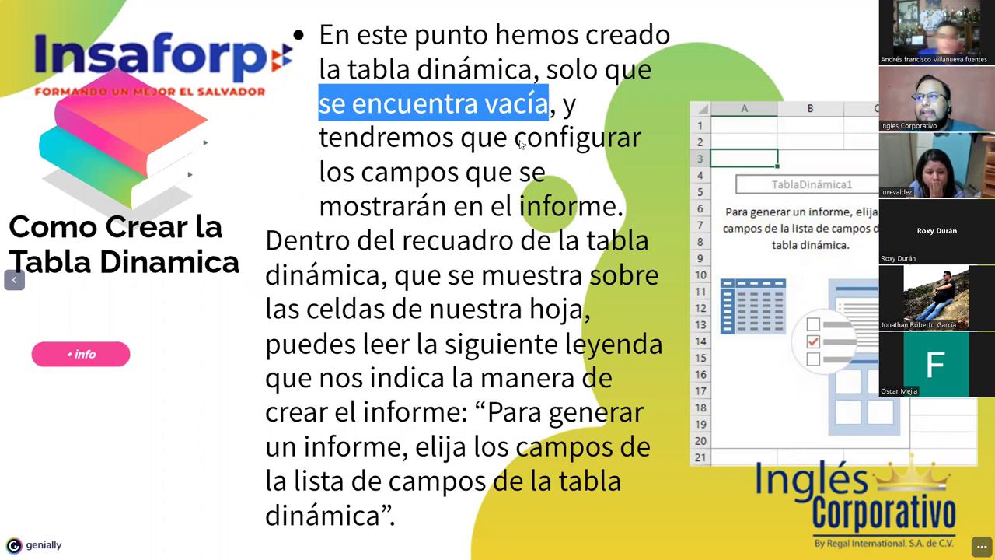
{"action": "double_click", "coordinate": [629, 147]}
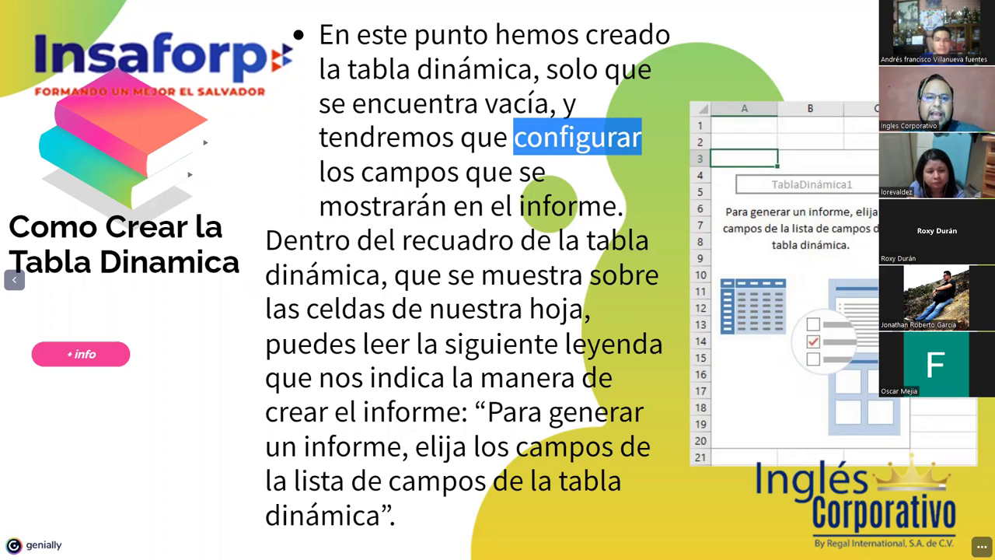
Switch back and forth between the presentation and the other open window.
{"action": "key", "text": "alt+Tab"}
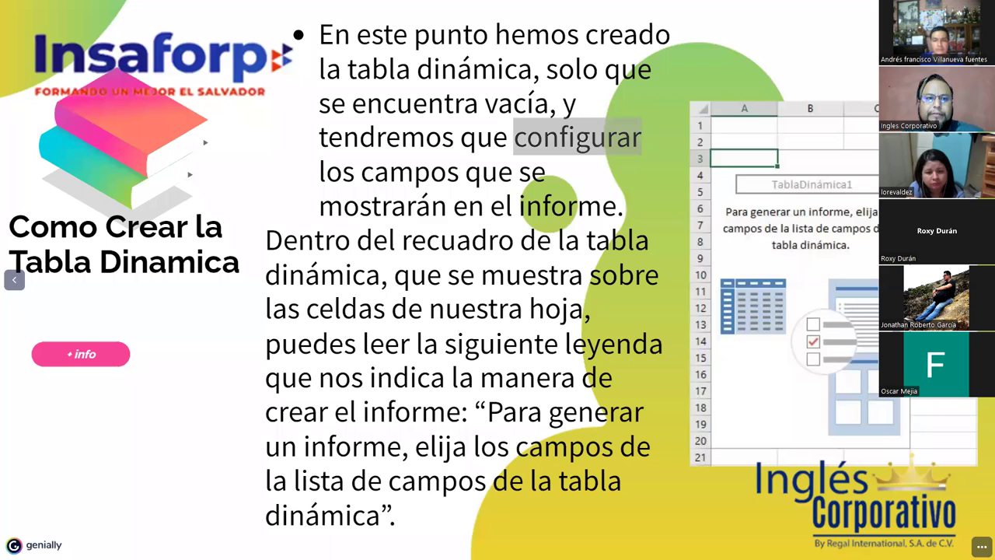
{"action": "key", "text": "alt+Tab"}
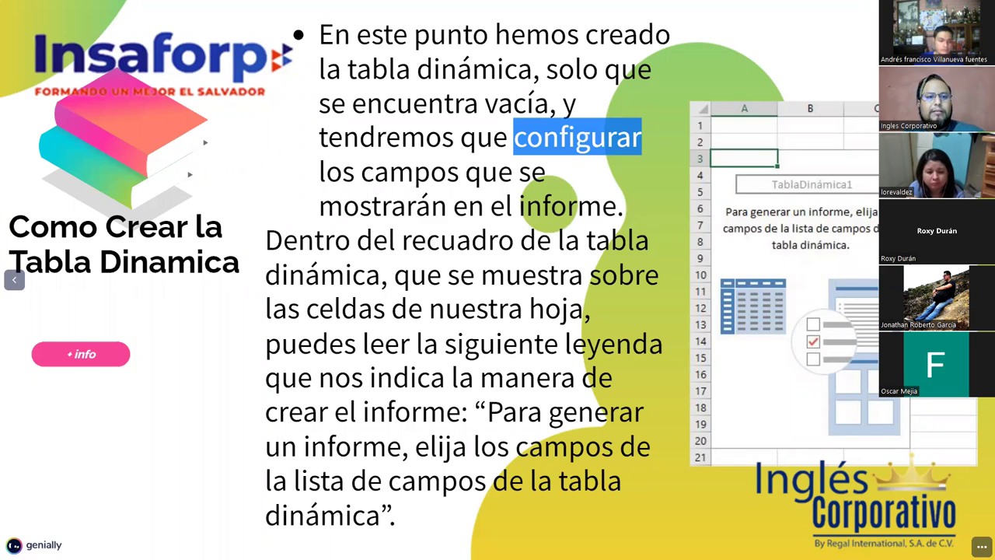
{"action": "key", "text": "alt+Tab"}
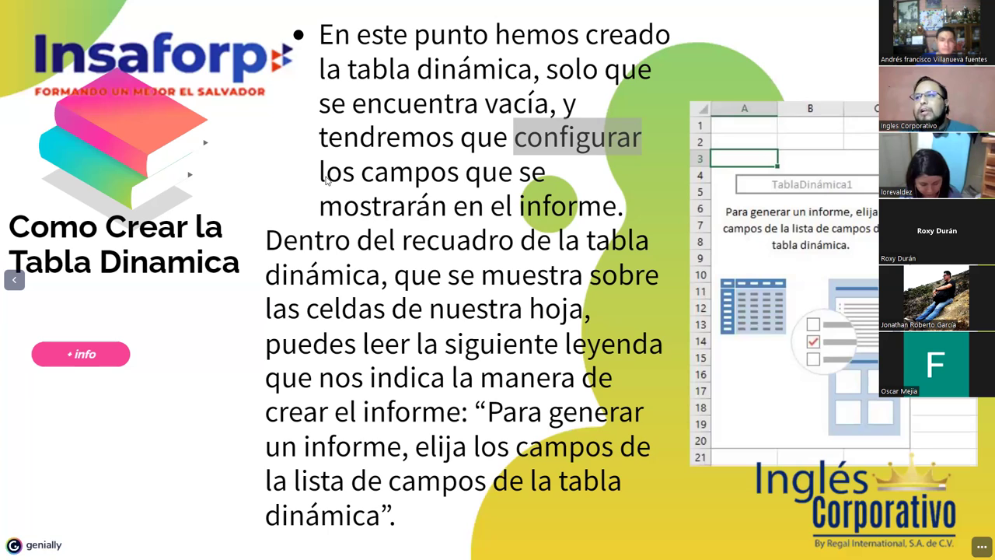
{"action": "mouse_move", "coordinate": [320, 178]}
{"action": "left_mouse_down"}
{"action": "mouse_move", "coordinate": [620, 215]}
{"action": "mouse_move", "coordinate": [612, 220]}
{"action": "left_mouse_up"}
{"action": "left_click", "coordinate": [422, 223]}
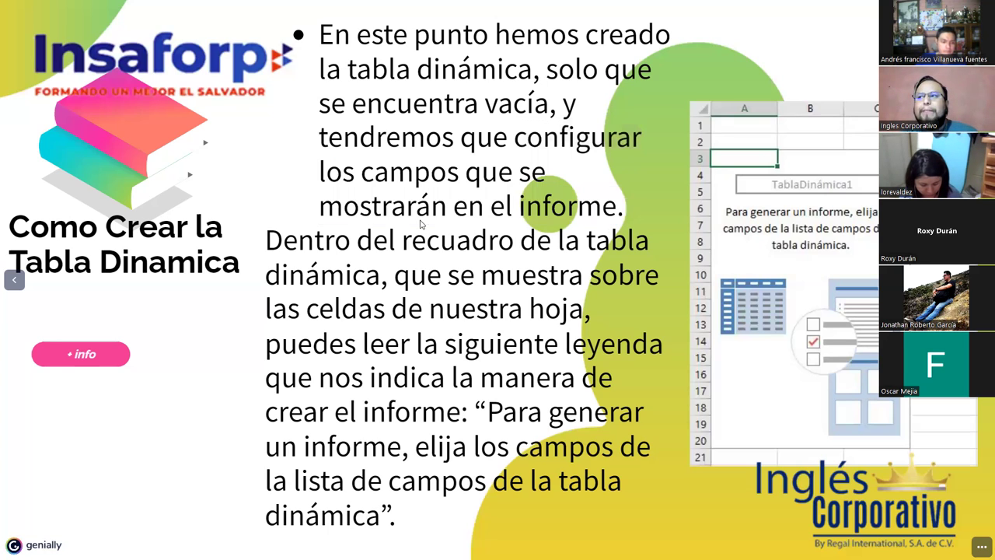
{"action": "left_click_drag", "start_coordinate": [321, 215], "coordinate": [485, 214]}
{"action": "left_click_drag", "start_coordinate": [620, 216], "coordinate": [622, 215]}
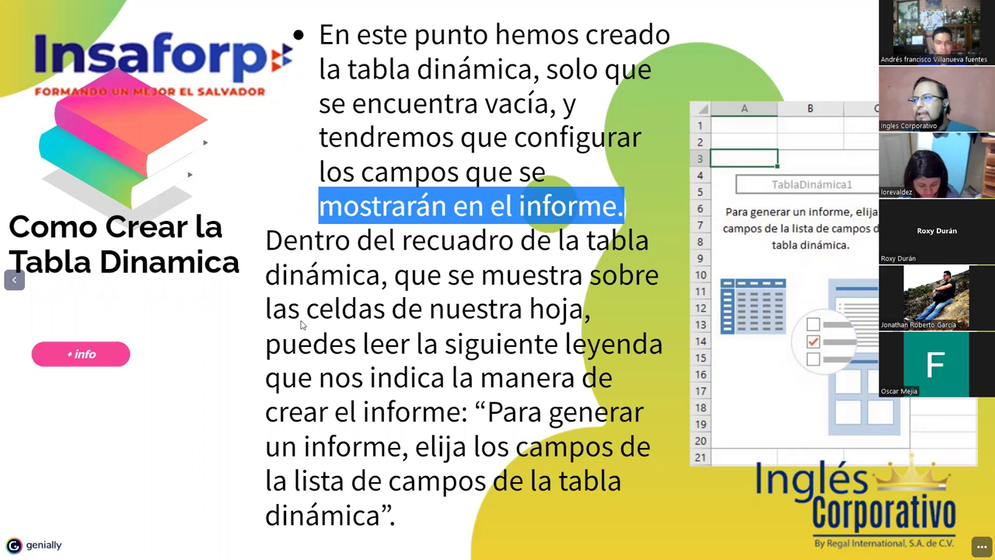
{"action": "key", "text": "Right"}
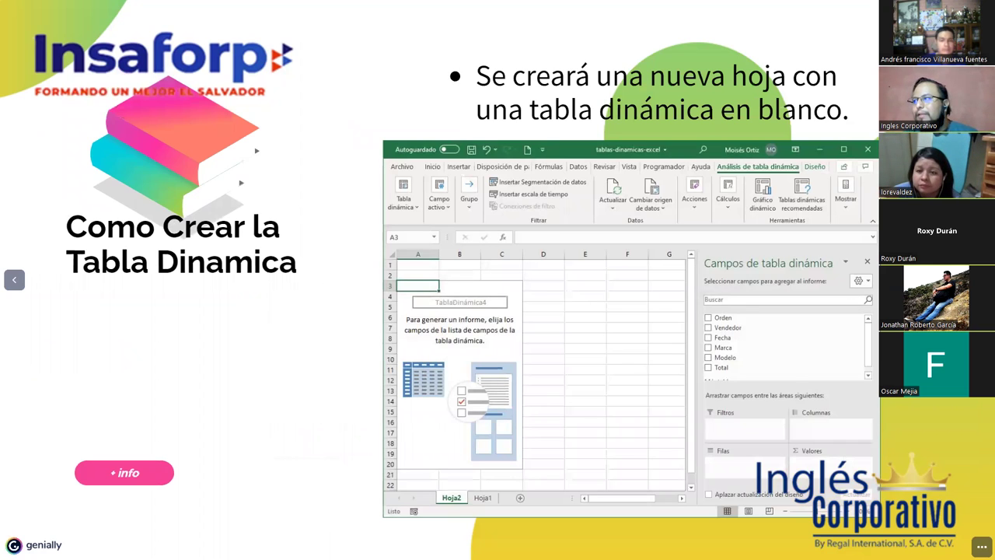
{"action": "key", "text": "Right"}
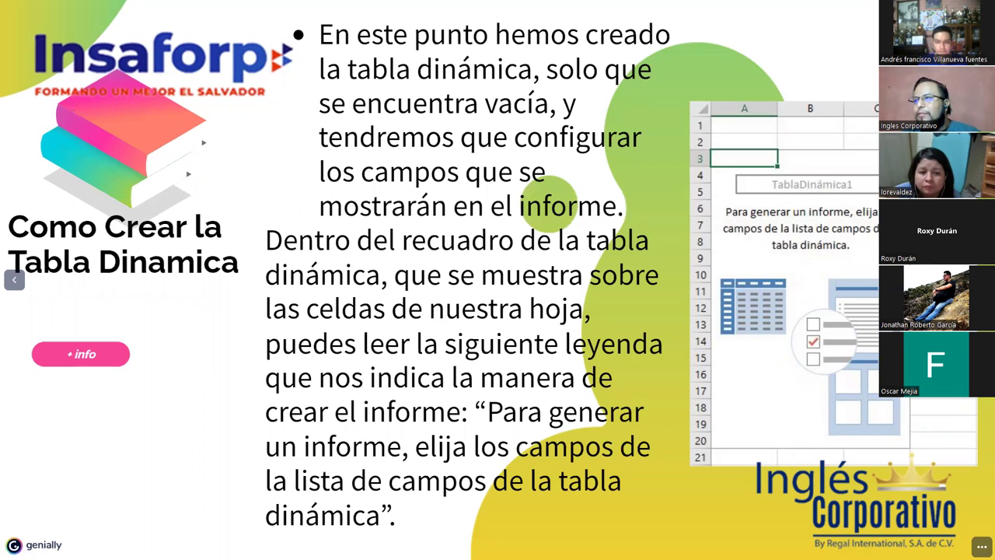
{"action": "key", "text": "Left"}
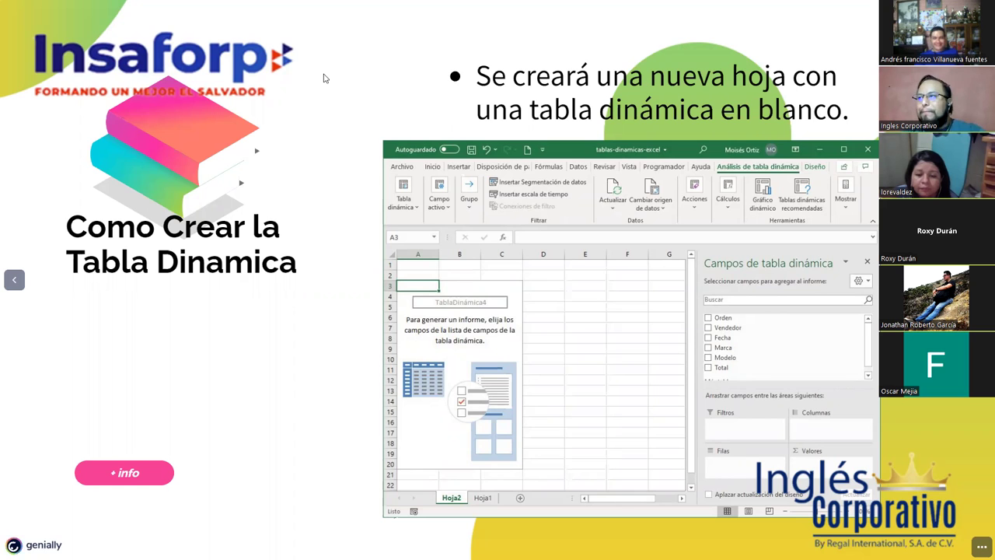
Highlight the sentence about the new blank sheet, then advance to the next slide.
{"action": "key", "text": "ctrl+a"}
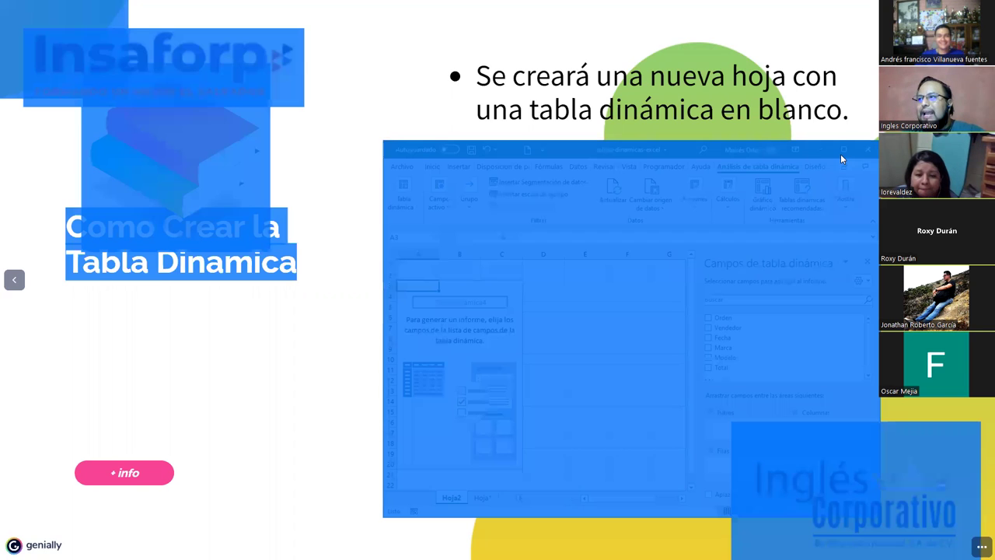
{"action": "left_click", "coordinate": [537, 81]}
{"action": "left_click_drag", "start_coordinate": [477, 75], "coordinate": [853, 128]}
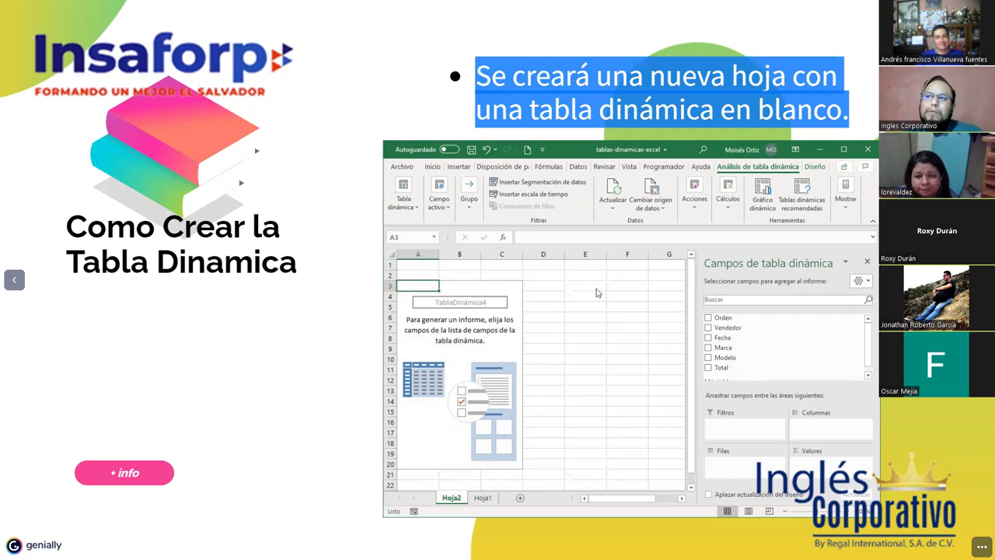
{"action": "key", "text": "Right"}
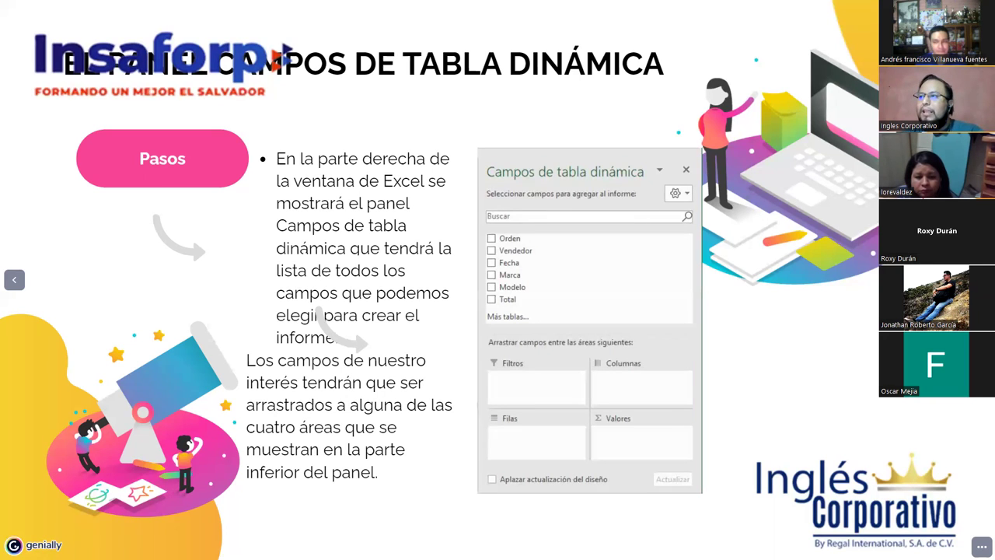
{"action": "left_click_drag", "start_coordinate": [533, 239], "coordinate": [655, 391]}
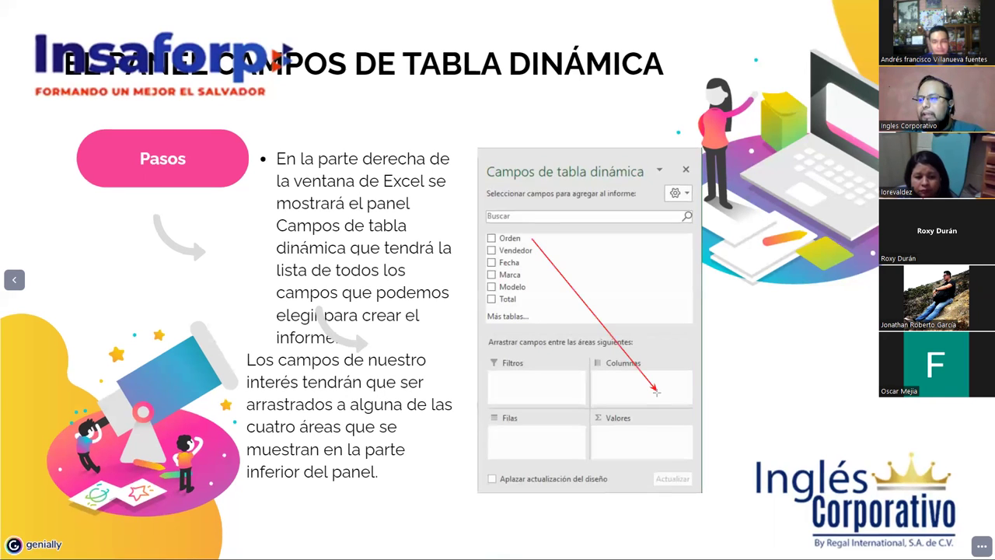
{"action": "left_click_drag", "start_coordinate": [498, 239], "coordinate": [547, 432]}
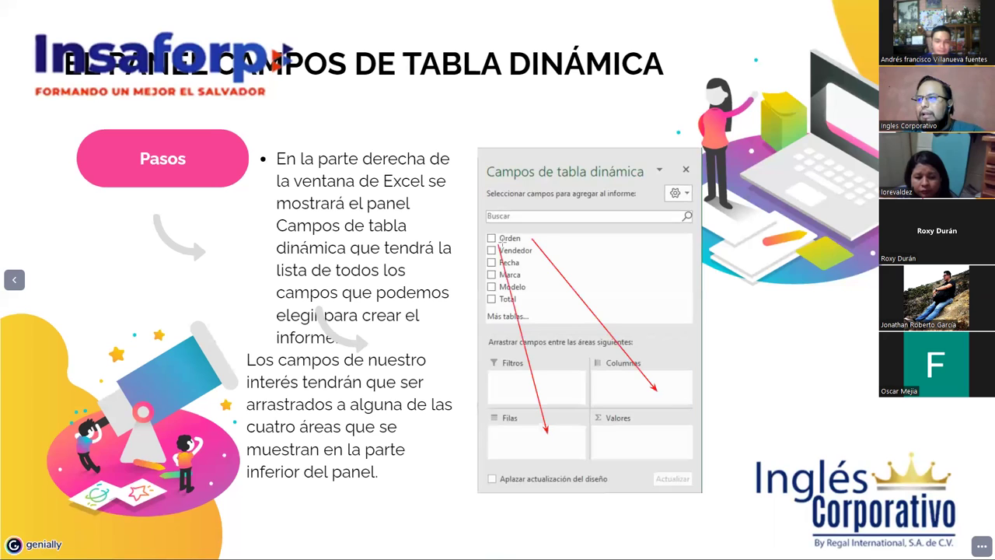
{"action": "left_click_drag", "start_coordinate": [516, 250], "coordinate": [621, 450]}
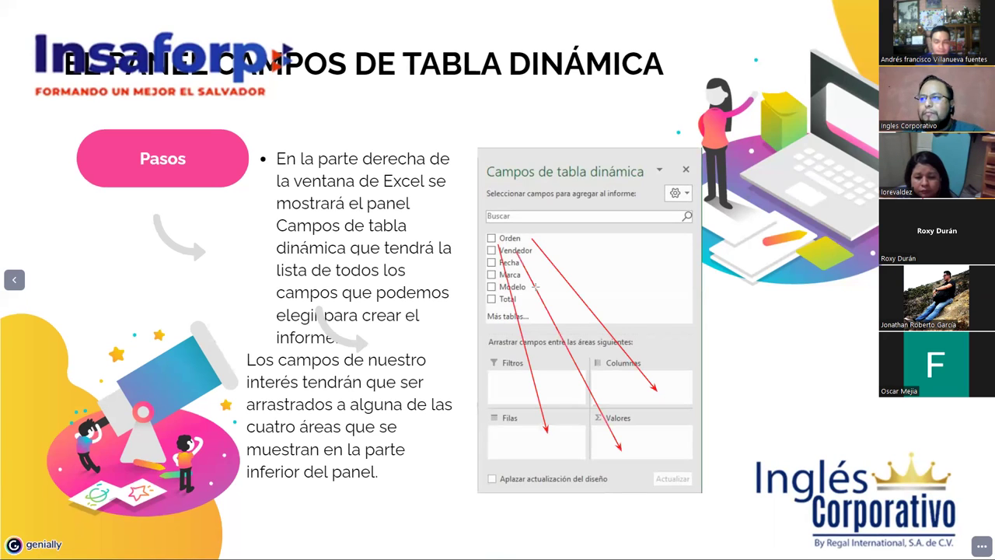
{"action": "left_click_drag", "start_coordinate": [494, 272], "coordinate": [496, 363]}
{"action": "left_click_drag", "start_coordinate": [494, 272], "coordinate": [501, 391]}
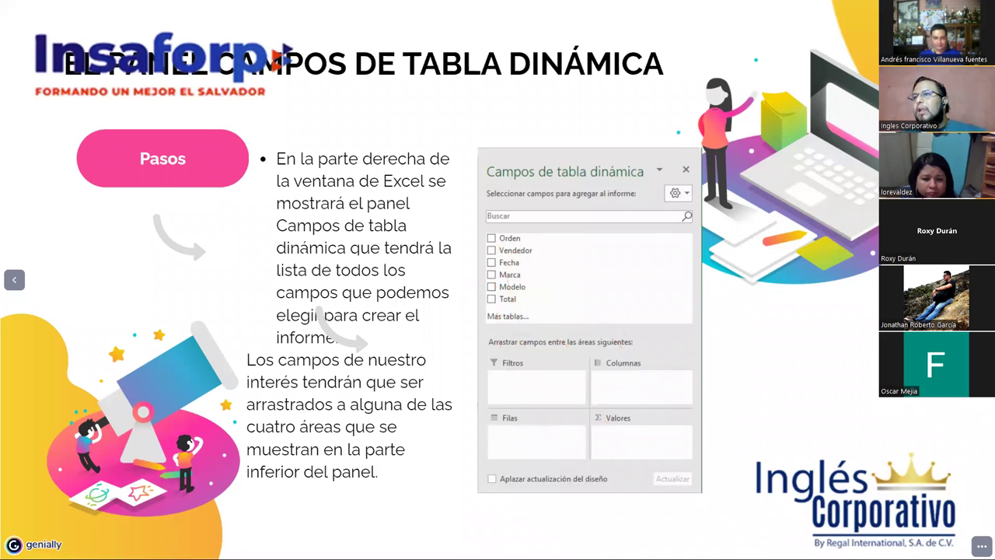
Move to the 'Ajustes' slide with the finished pivot table screenshot.
{"action": "key", "text": "Right"}
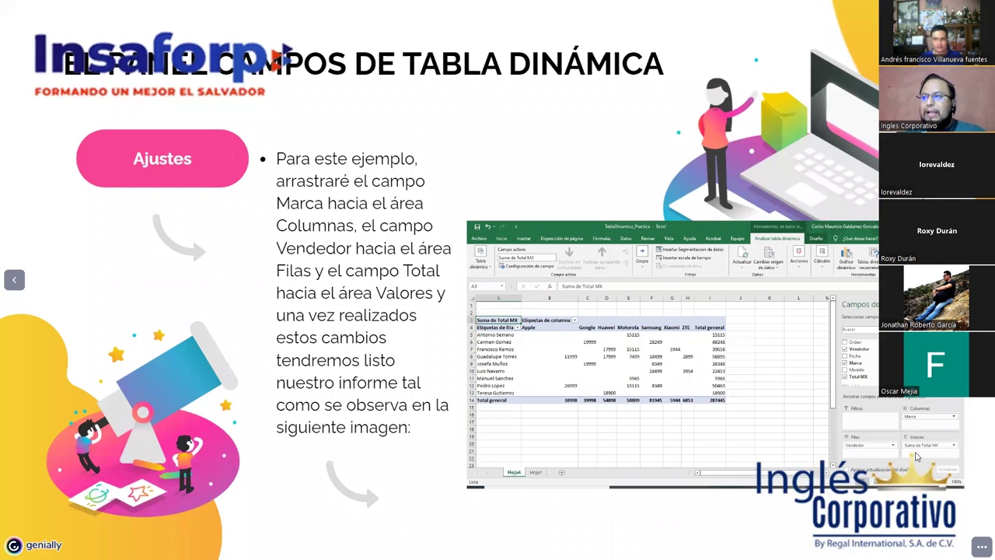
{"action": "key", "text": "Right"}
{"action": "key", "text": "Left"}
{"action": "key", "text": "Right"}
{"action": "key", "text": "Left"}
{"action": "key", "text": "Left"}
{"action": "key", "text": "Left"}
{"action": "key", "text": "Left"}
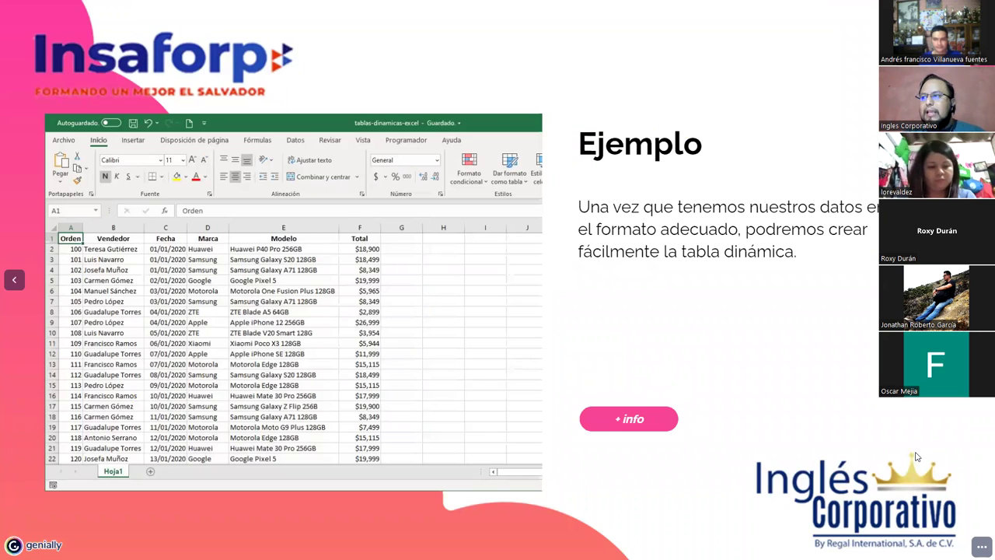
{"action": "key", "text": "Right"}
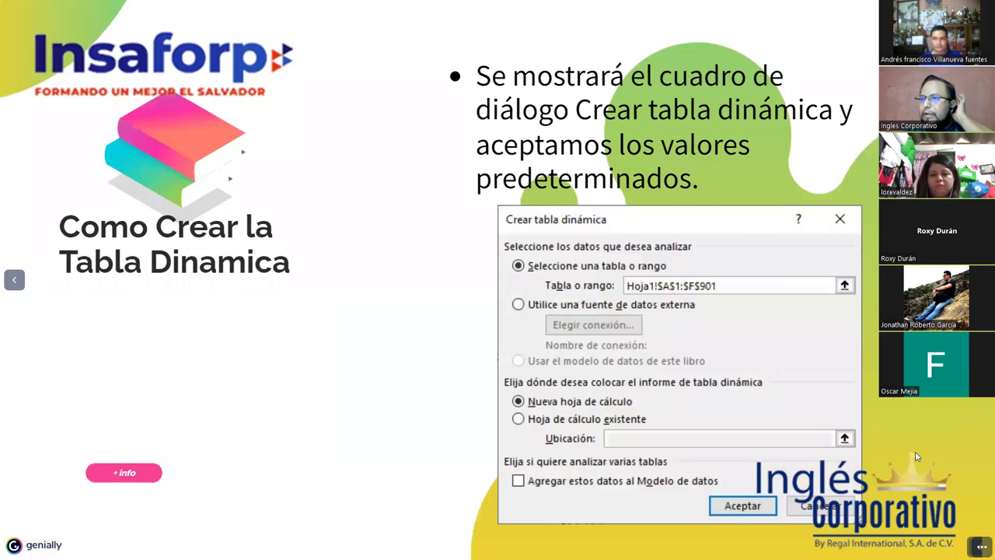
{"action": "key", "text": "Right"}
{"action": "key", "text": "Right"}
{"action": "key", "text": "Left"}
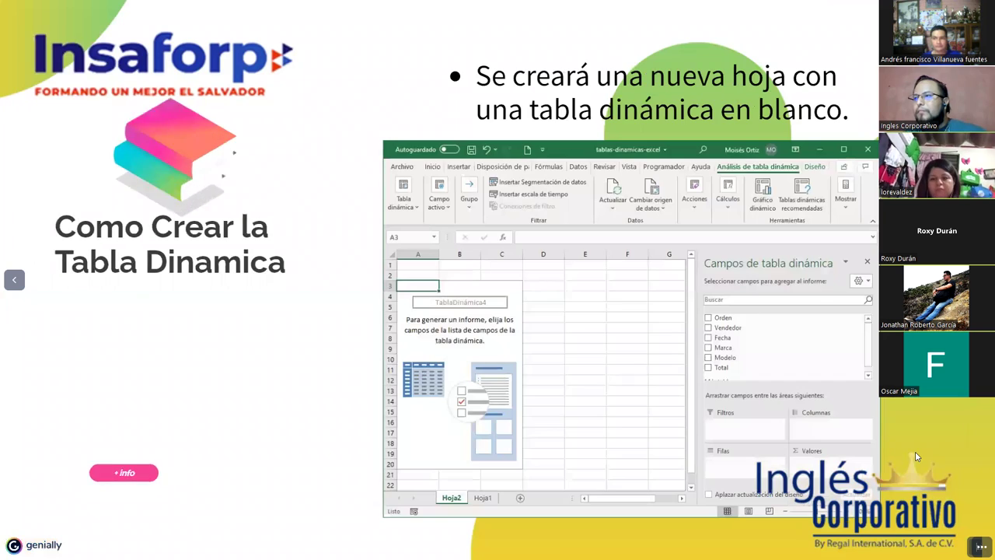
{"action": "key", "text": "Right"}
{"action": "key", "text": "Right"}
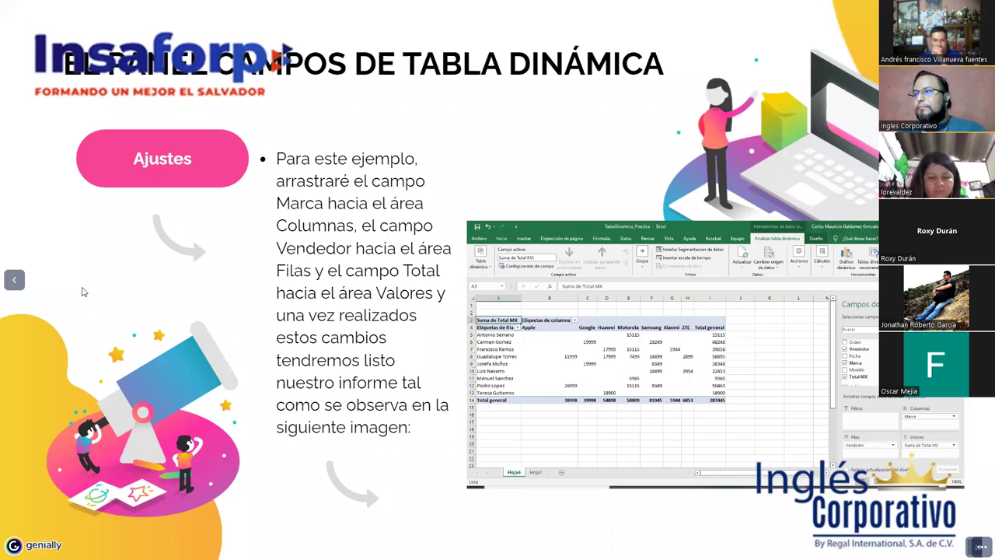
In Paint, enlarge the canvas to 895 × 604 and draw crossing 8px vertical and horizontal lines.
{"action": "key", "text": "alt+Tab"}
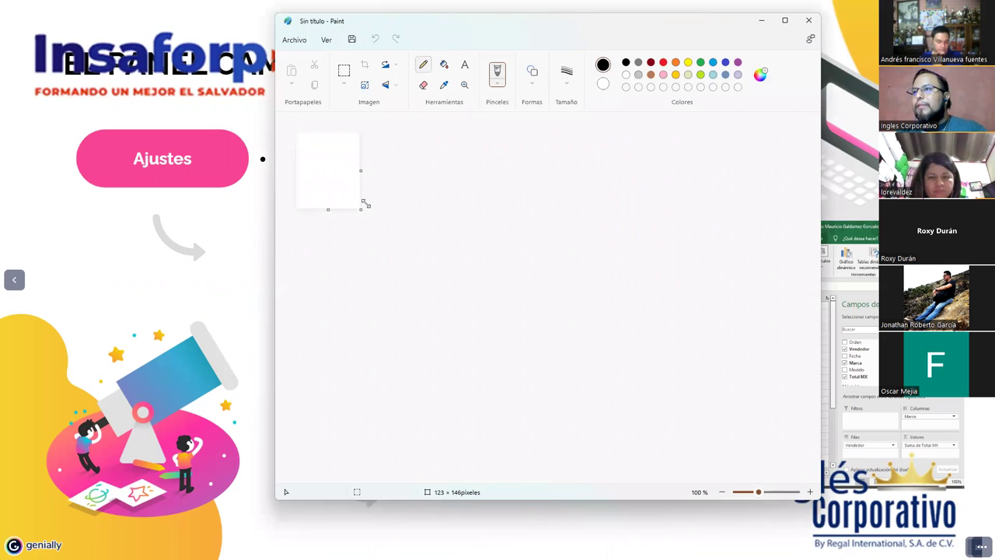
{"action": "left_click_drag", "start_coordinate": [362, 204], "coordinate": [760, 446]}
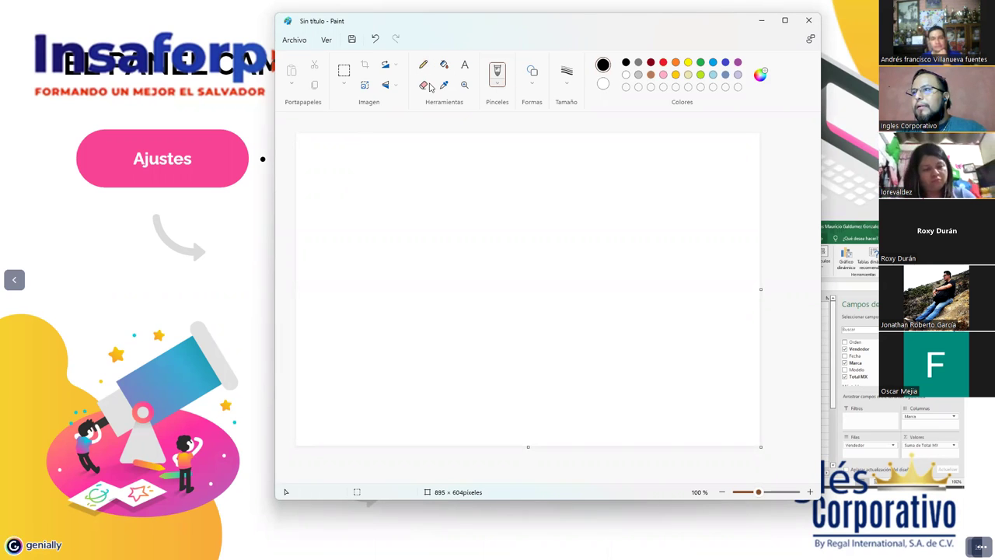
{"action": "left_click", "coordinate": [529, 99]}
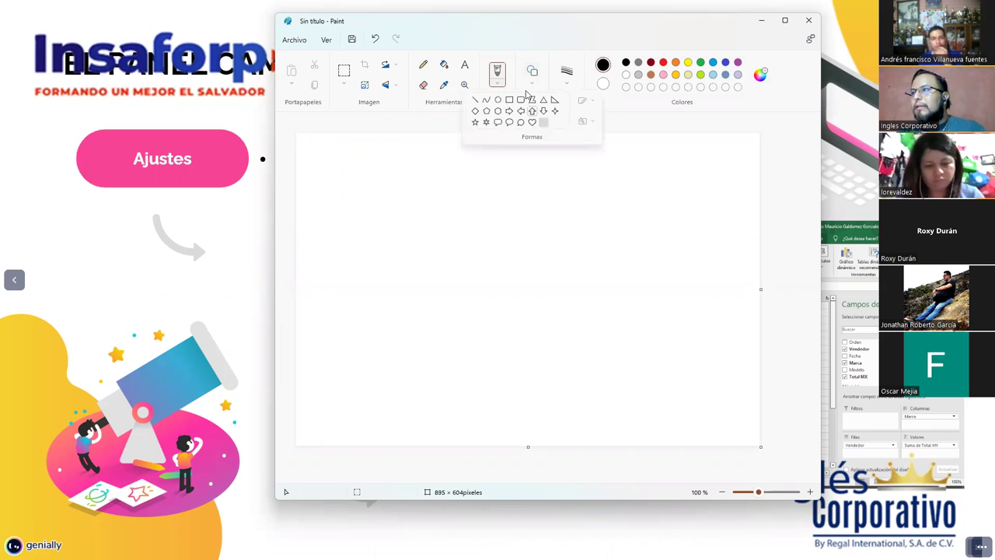
{"action": "left_click", "coordinate": [567, 73]}
{"action": "left_click", "coordinate": [566, 74]}
{"action": "left_click", "coordinate": [567, 173]}
{"action": "left_click_drag", "start_coordinate": [510, 152], "coordinate": [513, 420]}
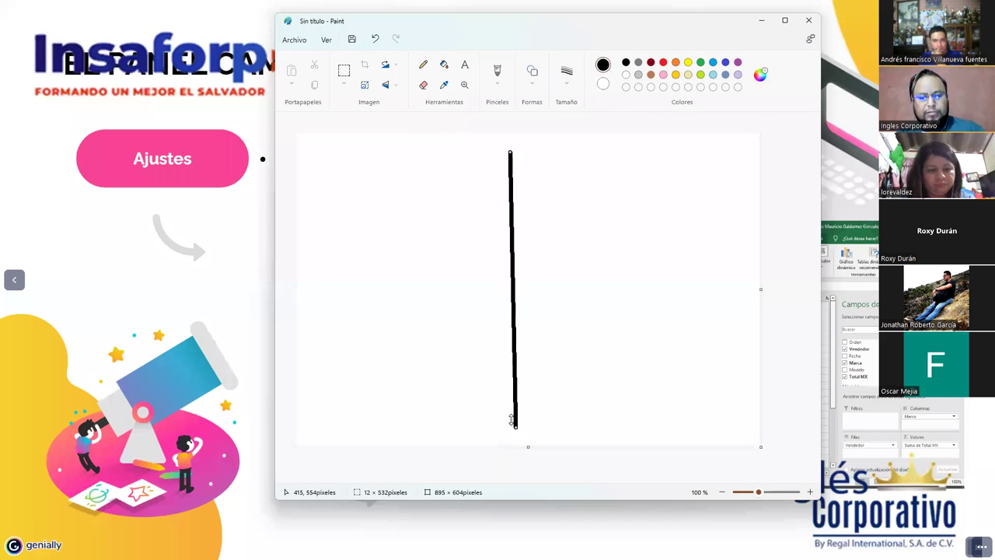
{"action": "key", "text": "ctrl+z"}
{"action": "left_click_drag", "start_coordinate": [398, 144], "coordinate": [398, 426]}
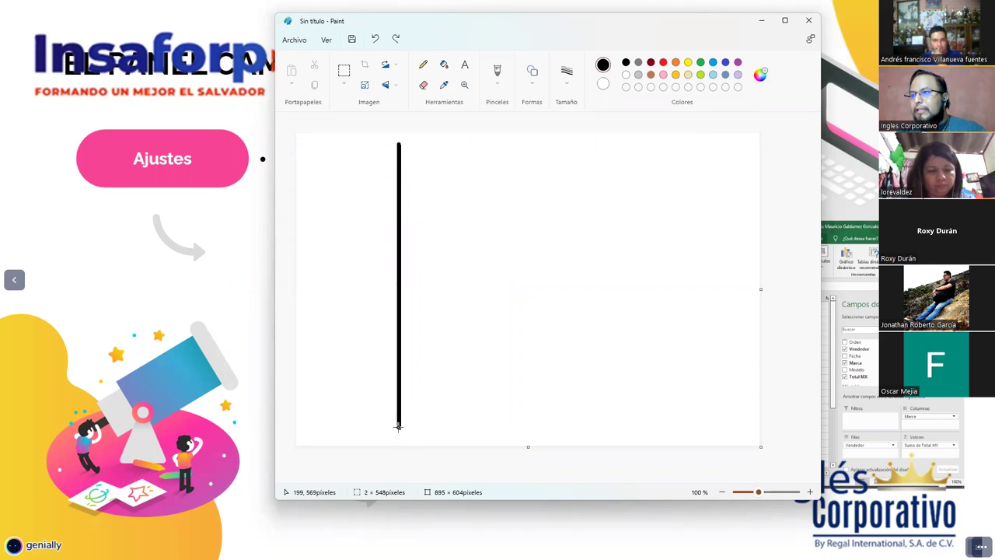
{"action": "left_click_drag", "start_coordinate": [315, 186], "coordinate": [729, 187]}
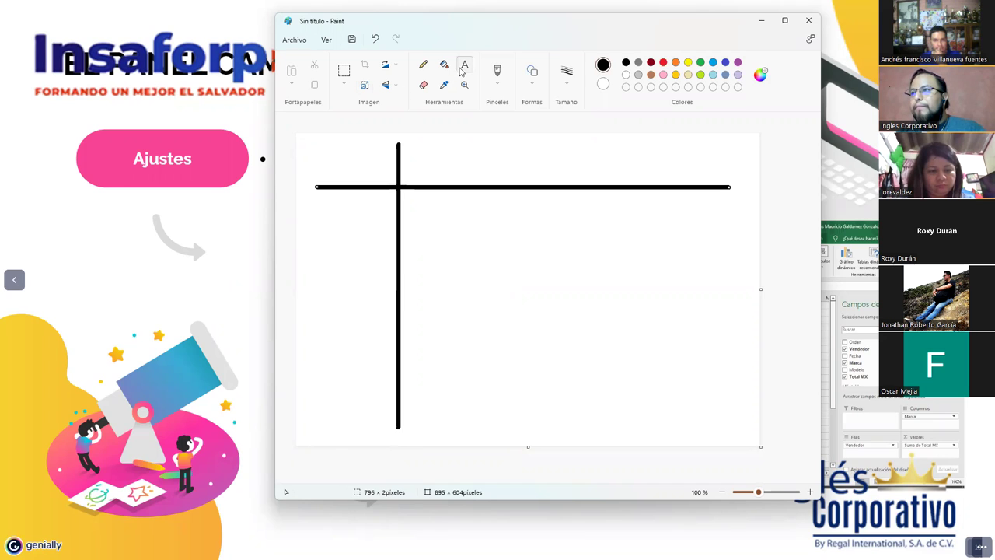
Add 'Filtros' and 'Columna' text labels in the top cells, widening the heading box.
{"action": "left_click", "coordinate": [316, 171]}
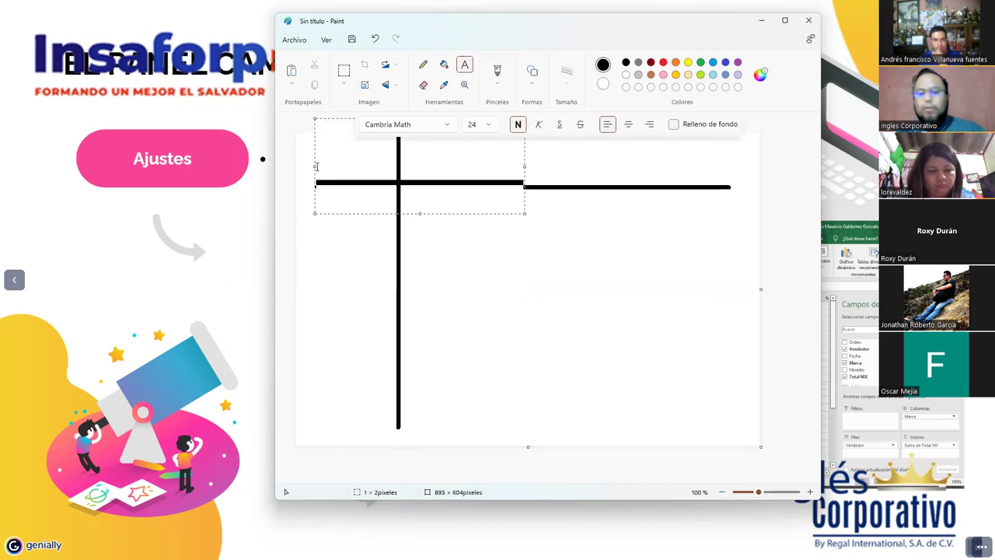
{"action": "type", "text": "Filtro"}
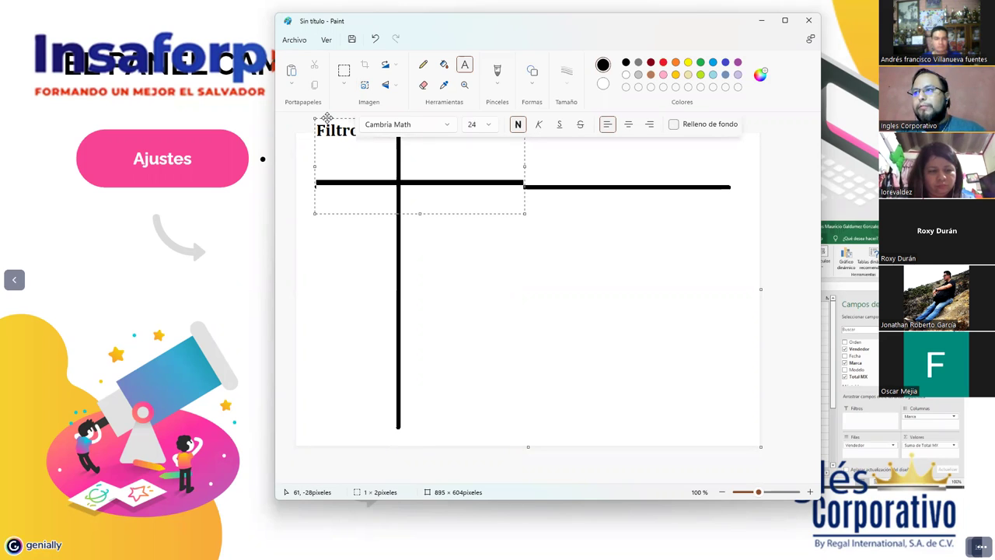
{"action": "left_click_drag", "start_coordinate": [327, 116], "coordinate": [332, 155]}
{"action": "left_click", "coordinate": [474, 178]}
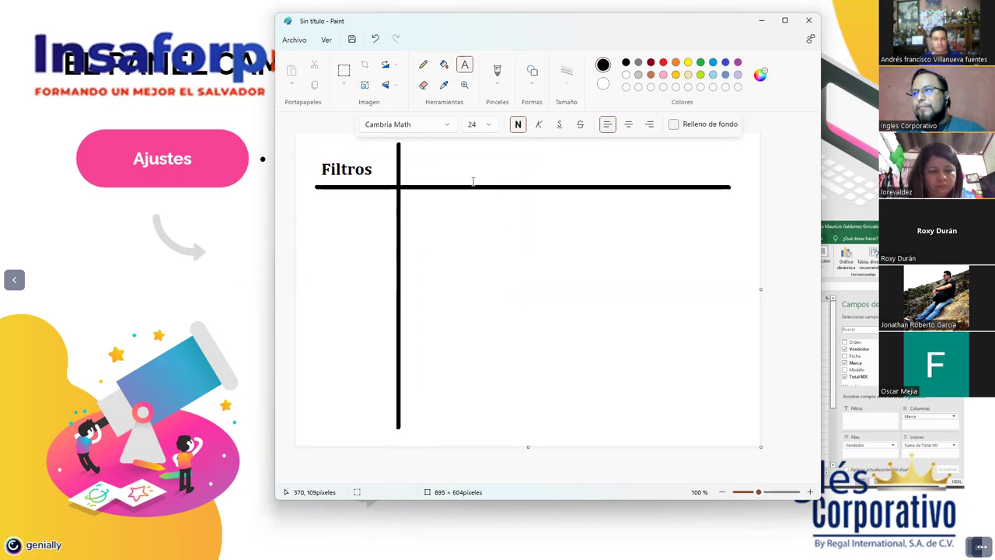
{"action": "left_click", "coordinate": [428, 171]}
{"action": "type", "text": "Columna"}
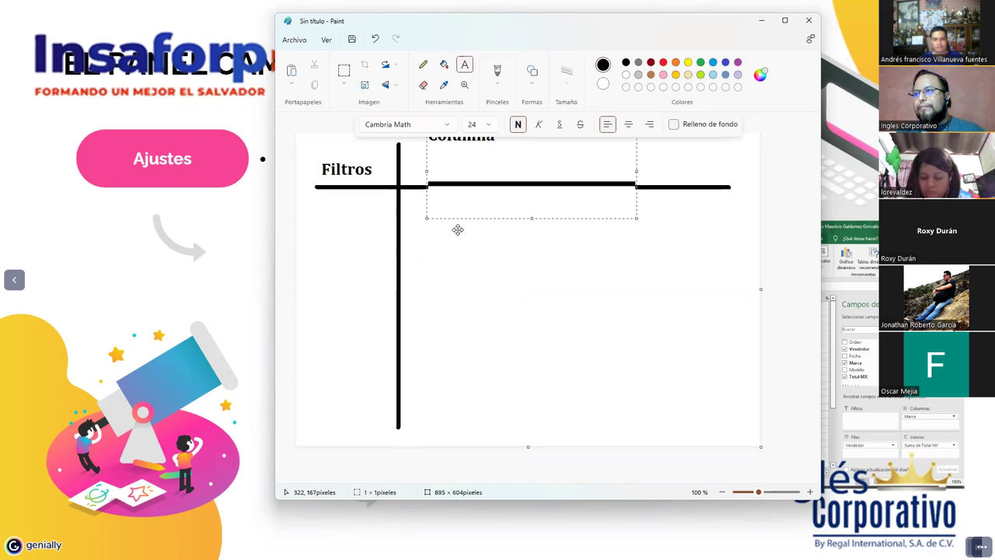
{"action": "left_click_drag", "start_coordinate": [458, 230], "coordinate": [445, 247]}
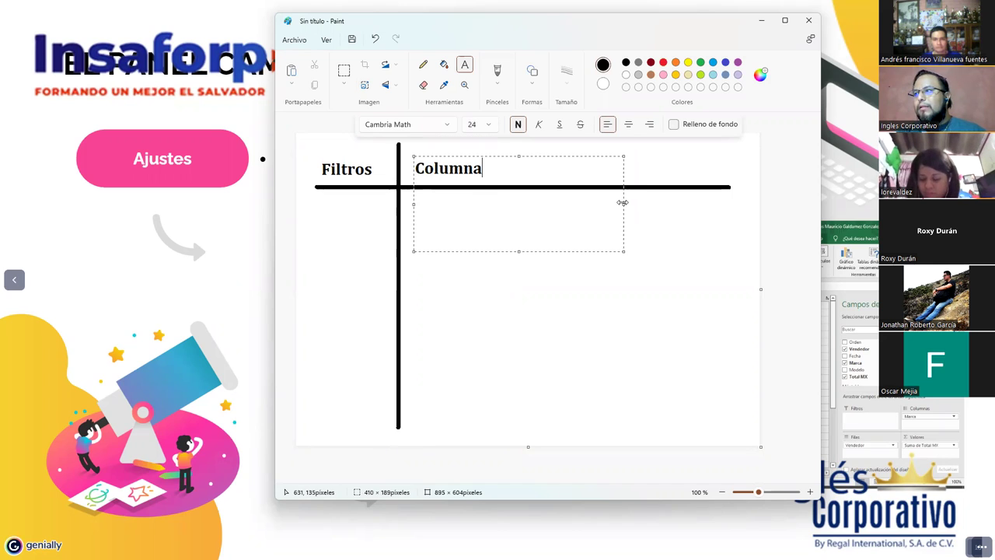
{"action": "left_click_drag", "start_coordinate": [623, 204], "coordinate": [724, 203]}
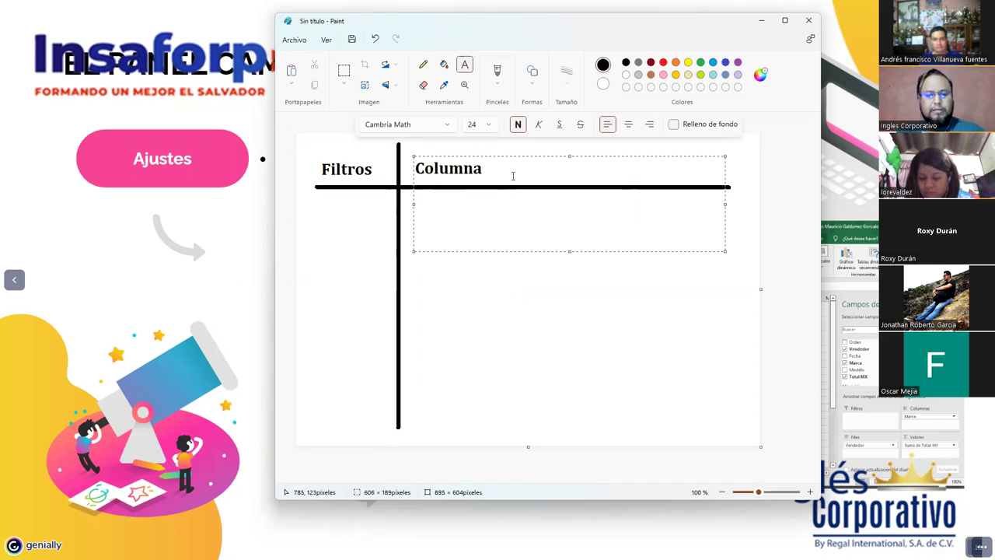
Type three more 'Columna' headings beside the first one and commit them.
{"action": "type", "text": "Columna   "}
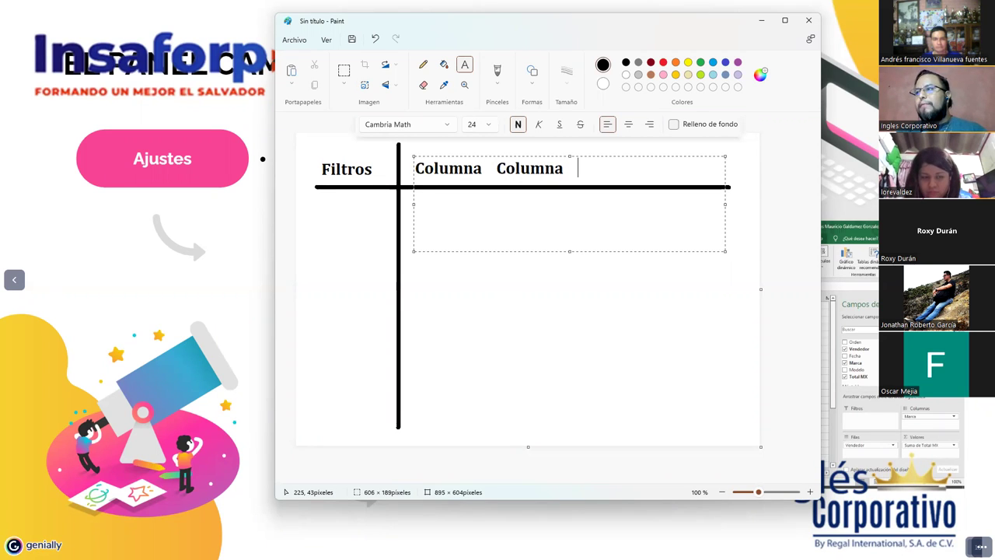
{"action": "type", "text": "Columna"}
{"action": "type", "text": "C"}
{"action": "key", "text": "BackSpace"}
{"action": "type", "text": "Columna   Columna"}
{"action": "left_click", "coordinate": [572, 288]}
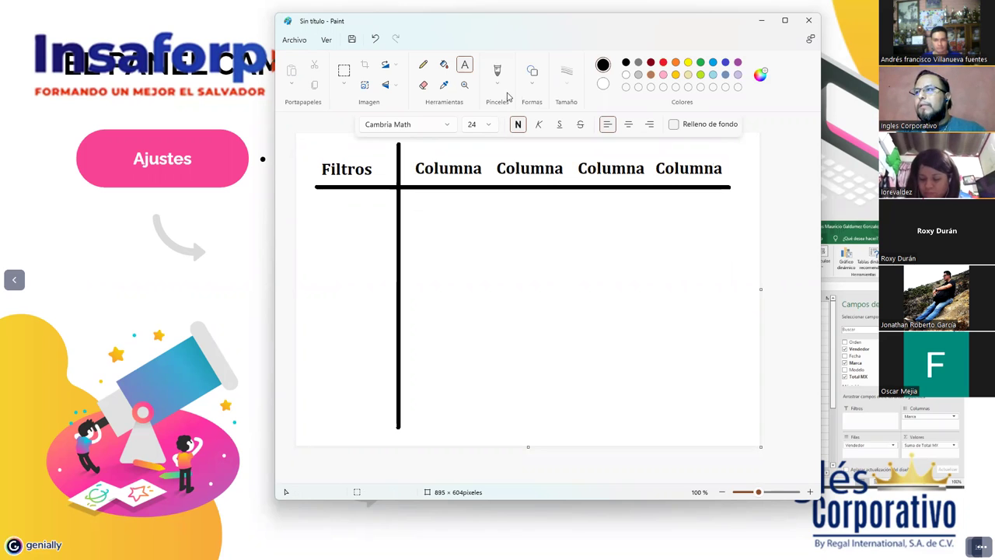
Try stacking Fila row labels under Filtros, then undo the misplaced attempt.
{"action": "left_click", "coordinate": [314, 219]}
{"action": "key", "text": "Return"}
{"action": "type", "text": "ila"}
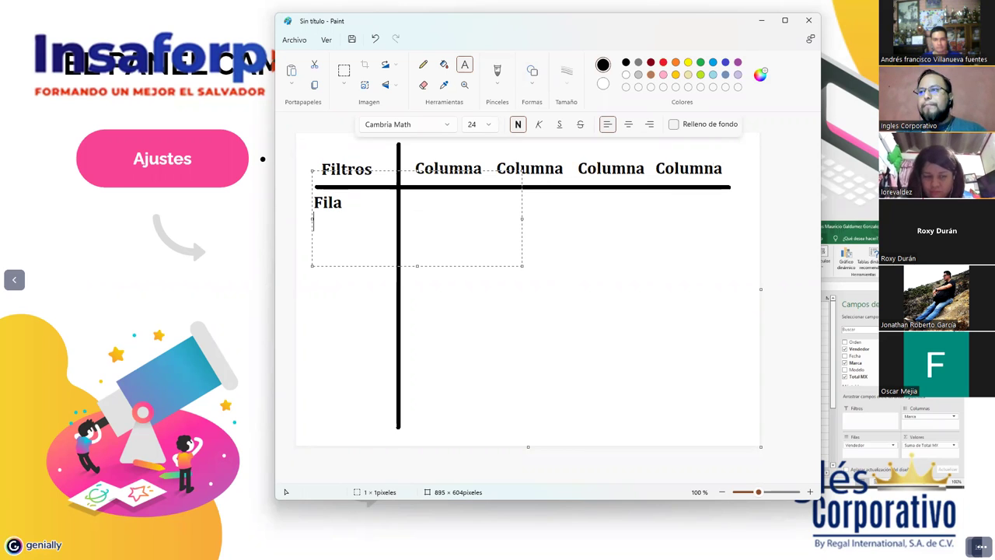
{"action": "key", "text": "Return"}
{"action": "type", "text": "Fila"}
{"action": "key", "text": "Return"}
{"action": "type", "text": "Fila"}
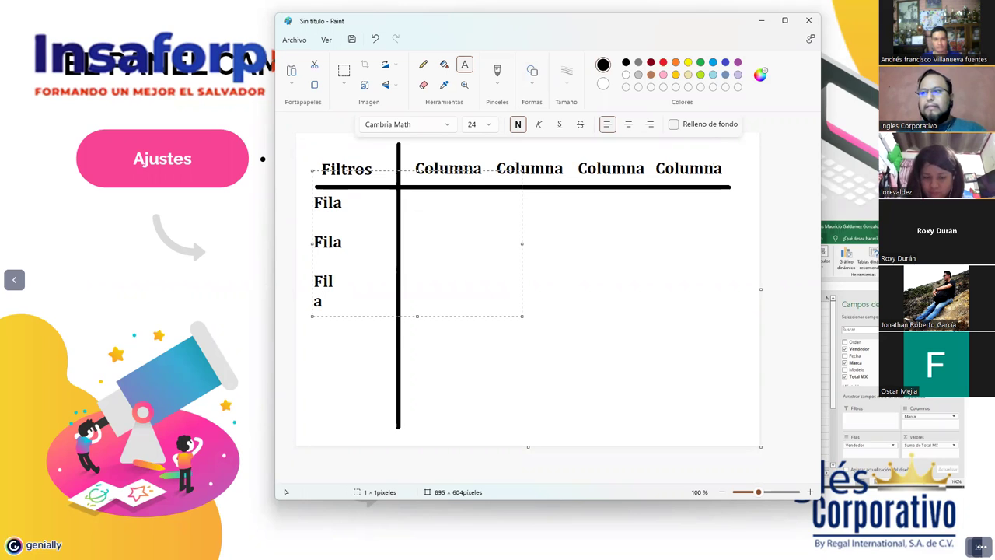
{"action": "key", "text": "BackSpace"}
{"action": "type", "text": "a"}
{"action": "type", "text": "F"}
{"action": "type", "text": "a"}
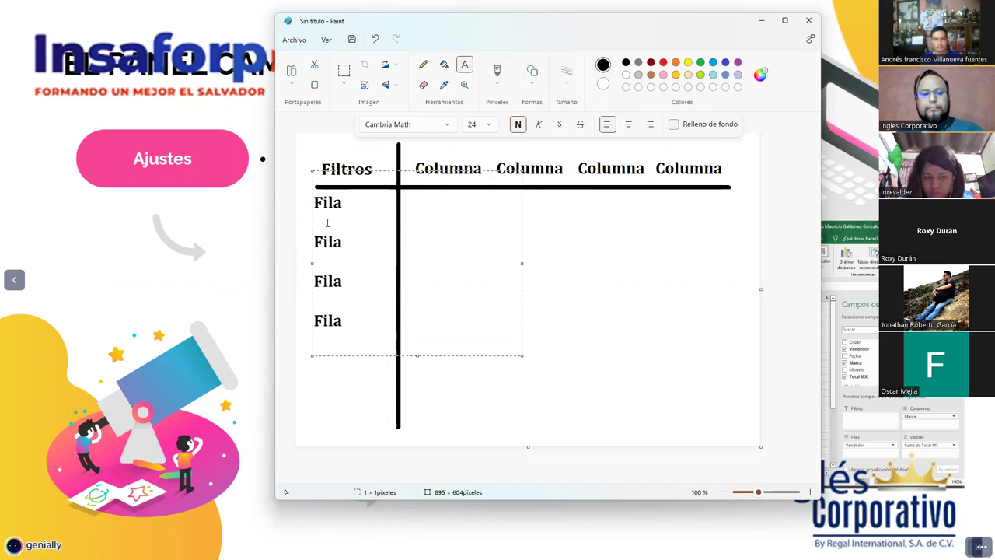
{"action": "key", "text": "ctrl+z"}
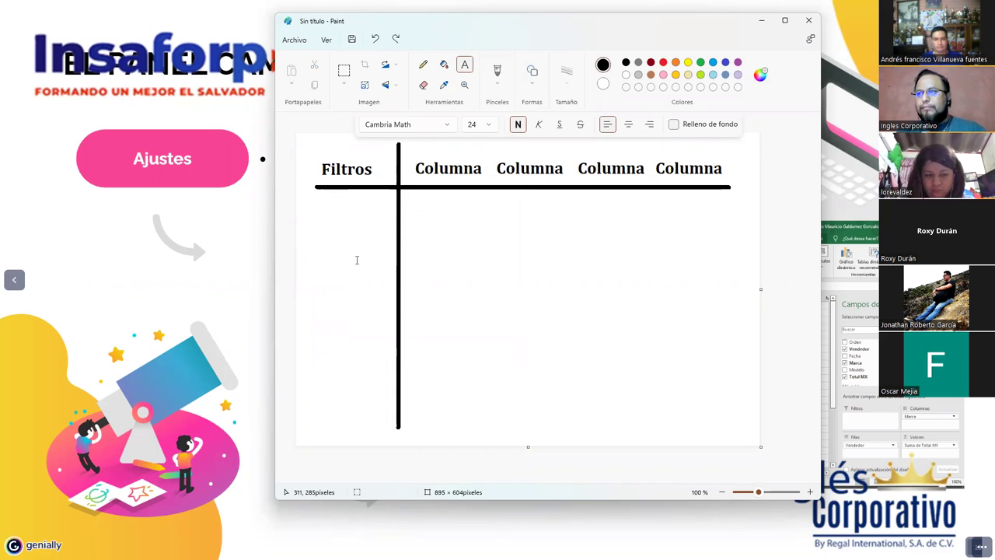
Type four 'Fila' labels on separate lines under Filtros and position them in the left column.
{"action": "left_click", "coordinate": [318, 259]}
{"action": "type", "text": "Fila"}
{"action": "key", "text": "Return"}
{"action": "type", "text": "Fila"}
{"action": "key", "text": "Return"}
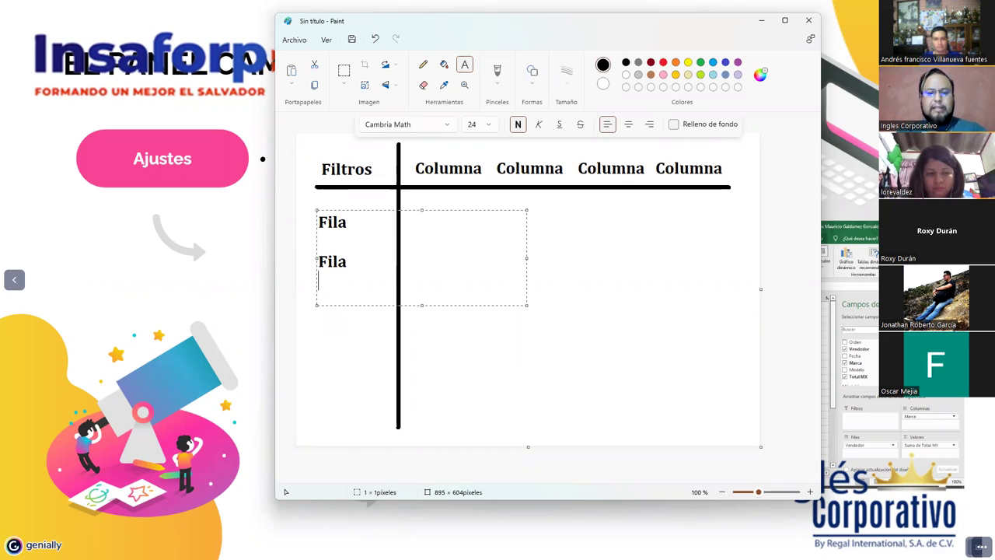
{"action": "type", "text": "Fila"}
{"action": "key", "text": "Return"}
{"action": "type", "text": "Fia"}
{"action": "key", "text": "BackSpace"}
{"action": "type", "text": "la"}
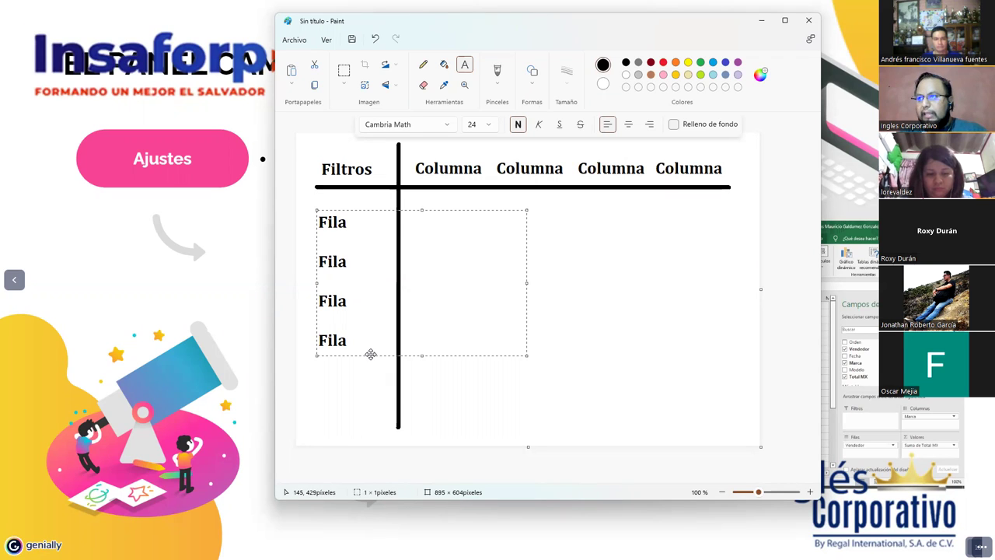
{"action": "left_click_drag", "start_coordinate": [371, 354], "coordinate": [382, 352]}
{"action": "left_click", "coordinate": [613, 379]}
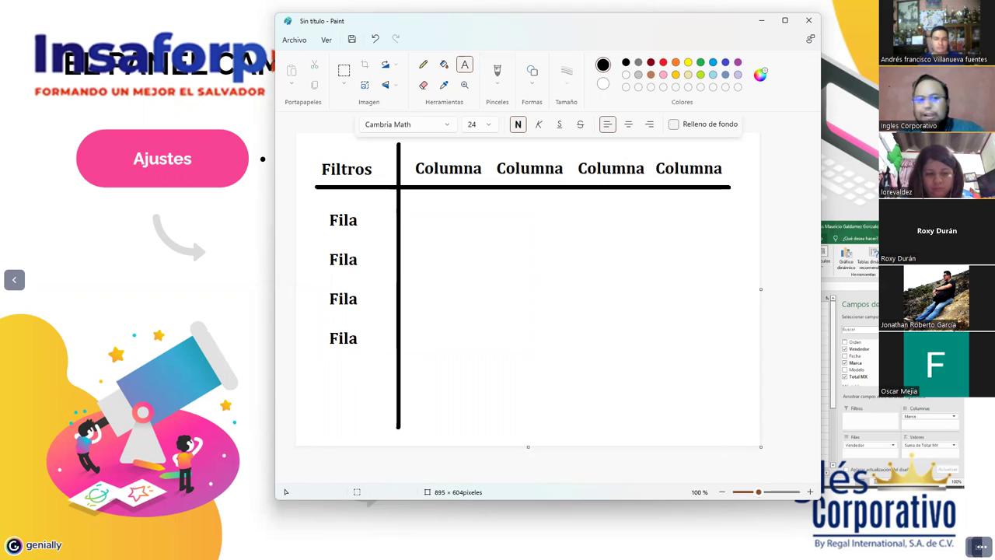
Create a values text box and type a row of four 'Valores'.
{"action": "left_click_drag", "start_coordinate": [423, 184], "coordinate": [632, 278]}
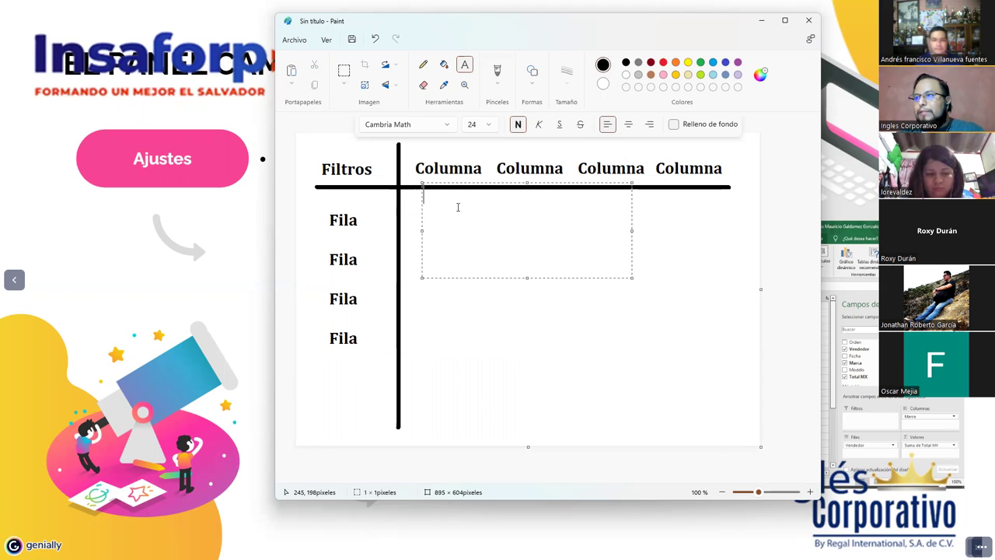
{"action": "left_click_drag", "start_coordinate": [471, 183], "coordinate": [466, 206]}
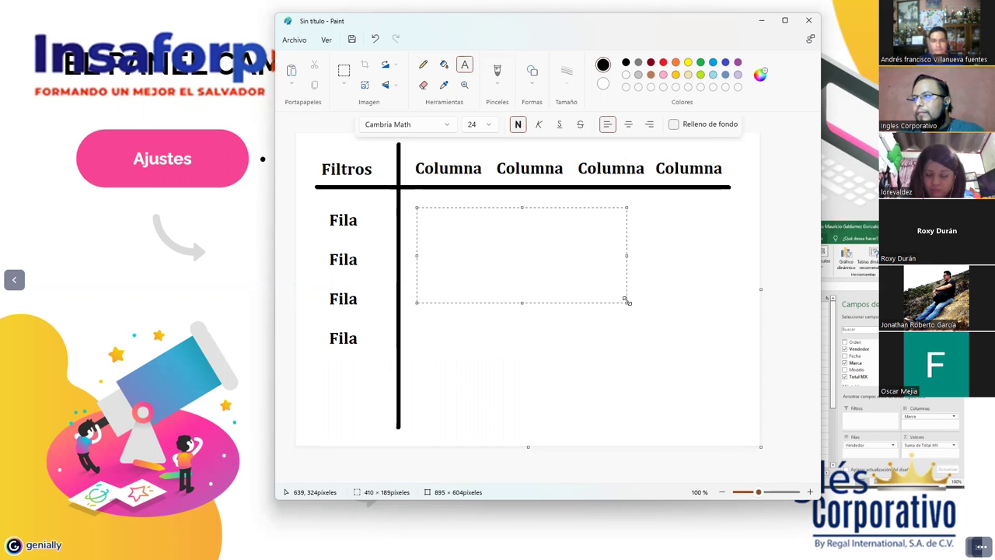
{"action": "left_click_drag", "start_coordinate": [627, 300], "coordinate": [735, 403]}
{"action": "type", "text": "Valores  Valores  "}
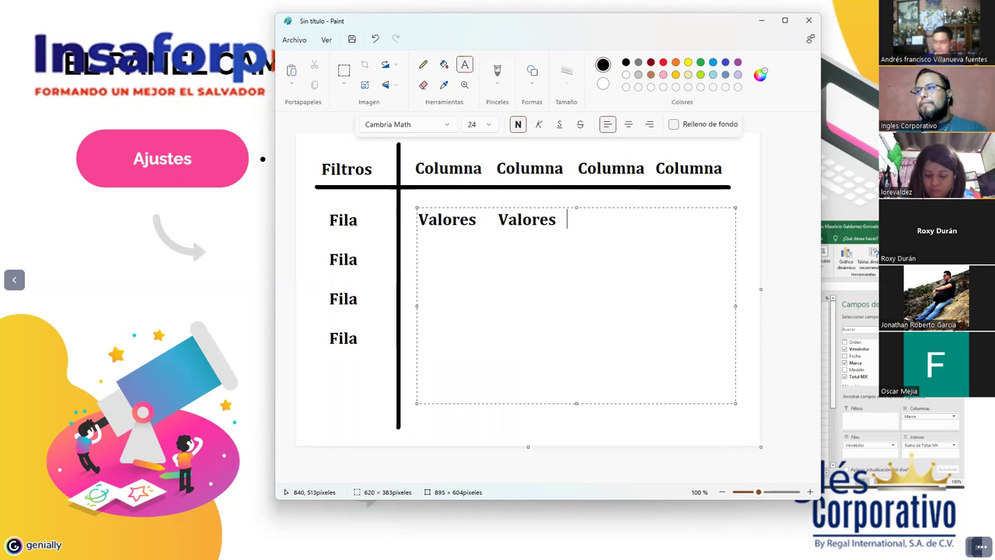
{"action": "type", "text": "Valores  "}
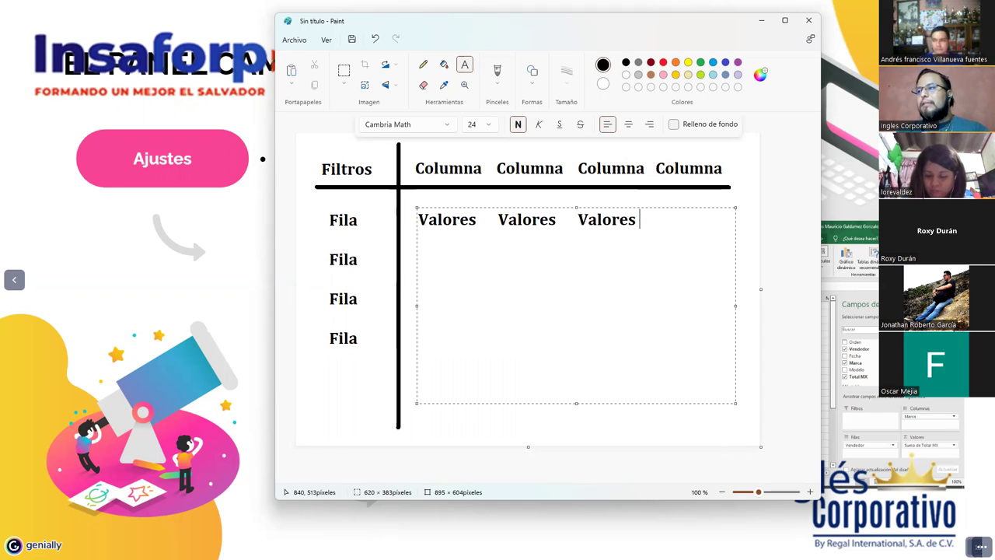
{"action": "type", "text": "Valores"}
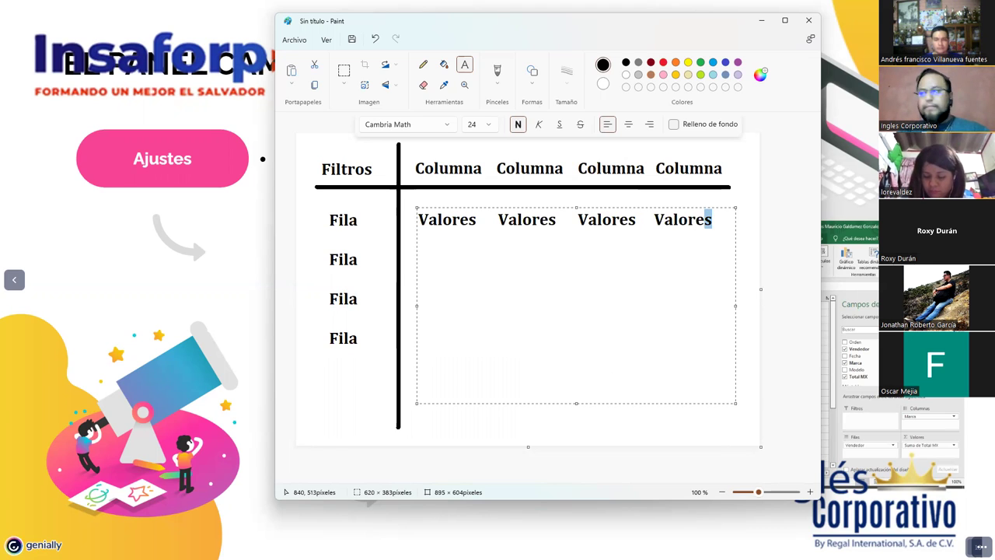
Copy the Valores row and paste it into three more lines for a 4×4 grid.
{"action": "key", "text": "ctrl+Left"}
{"action": "key", "text": "ctrl+shift+Left"}
{"action": "key", "text": "End"}
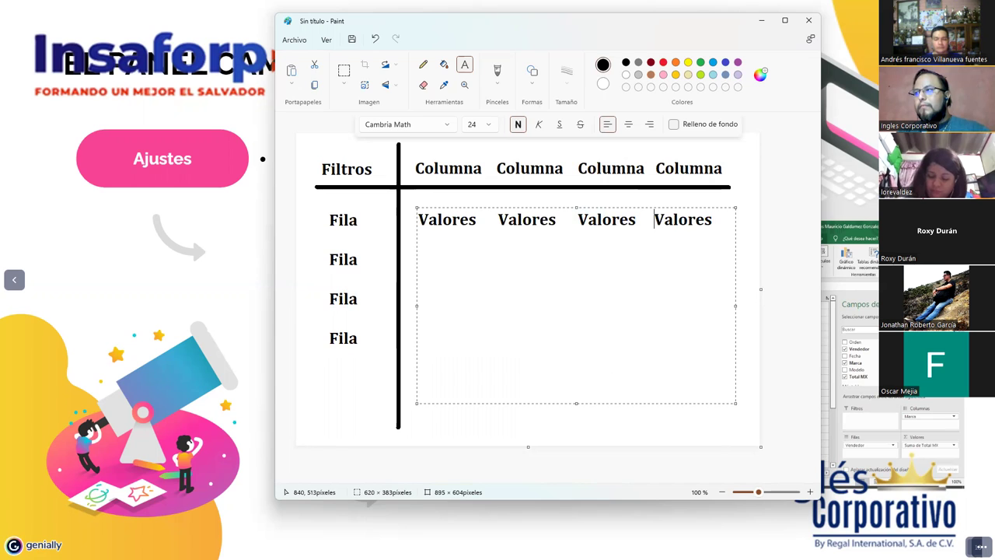
{"action": "key", "text": "ctrl+shift+Left"}
{"action": "key", "text": "ctrl+shift+Left"}
{"action": "key", "text": "ctrl+shift+Left"}
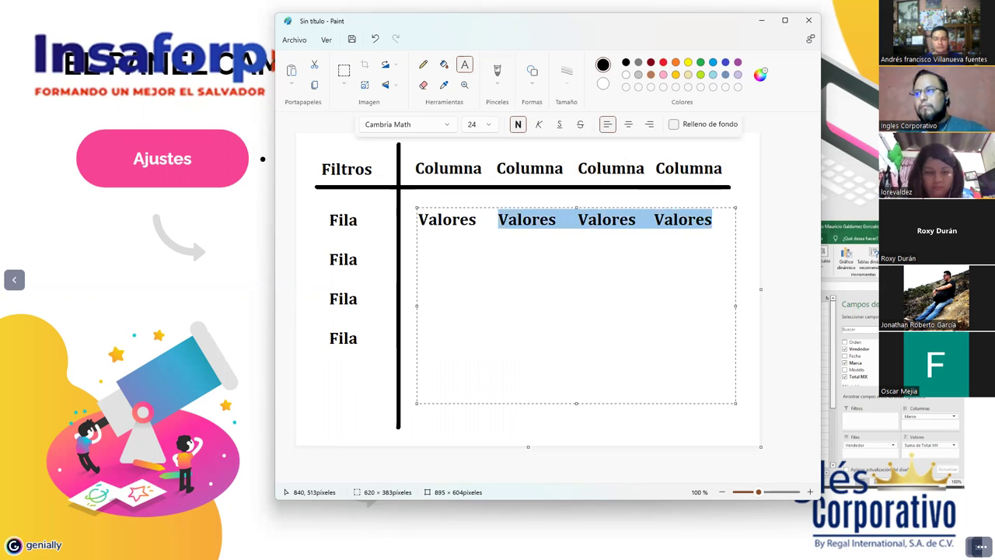
{"action": "key", "text": "ctrl+shift+Left"}
{"action": "key", "text": "ctrl+c"}
{"action": "key", "text": "End"}
{"action": "key", "text": "Return"}
{"action": "key", "text": "ctrl+v"}
{"action": "key", "text": "Return"}
{"action": "key", "text": "ctrl+v"}
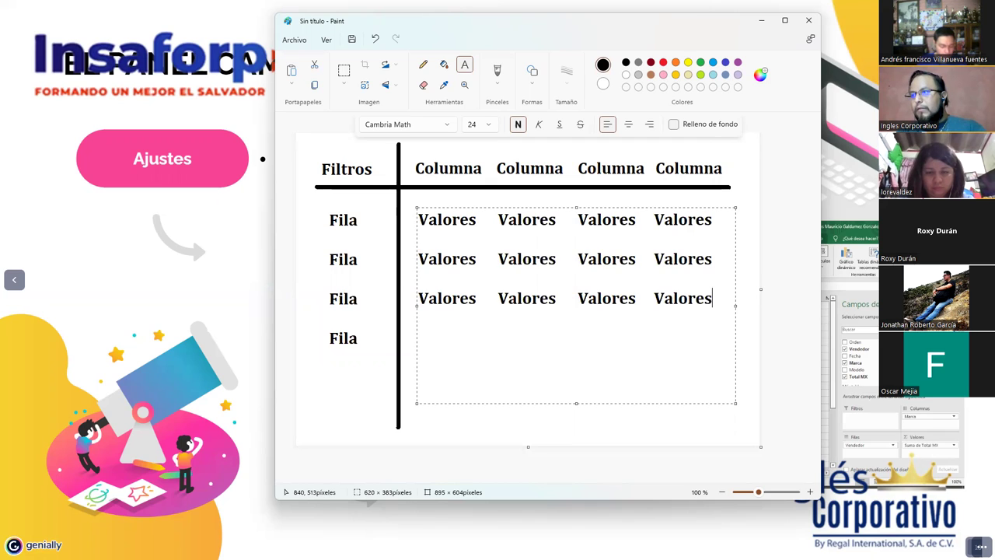
{"action": "key", "text": "ctrl+v"}
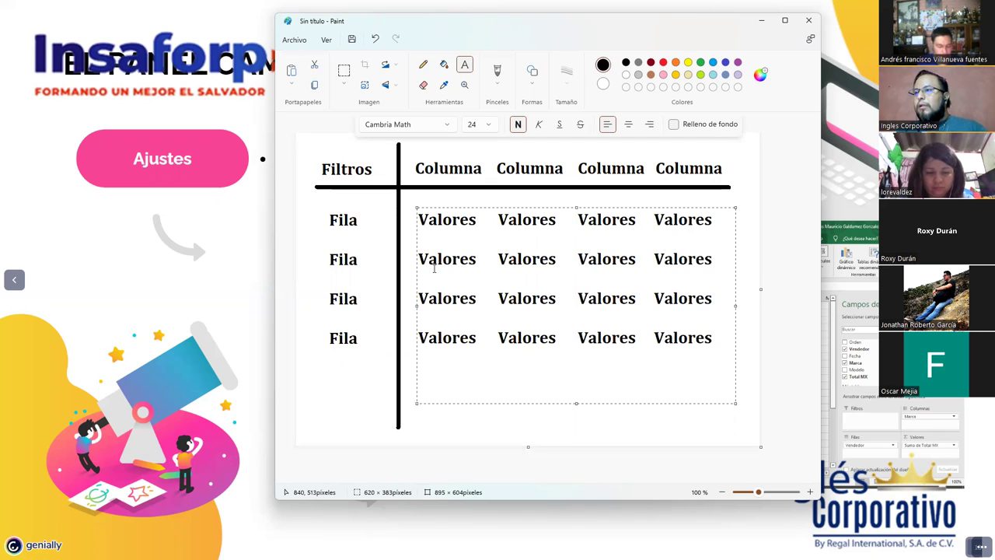
{"action": "left_click", "coordinate": [326, 407]}
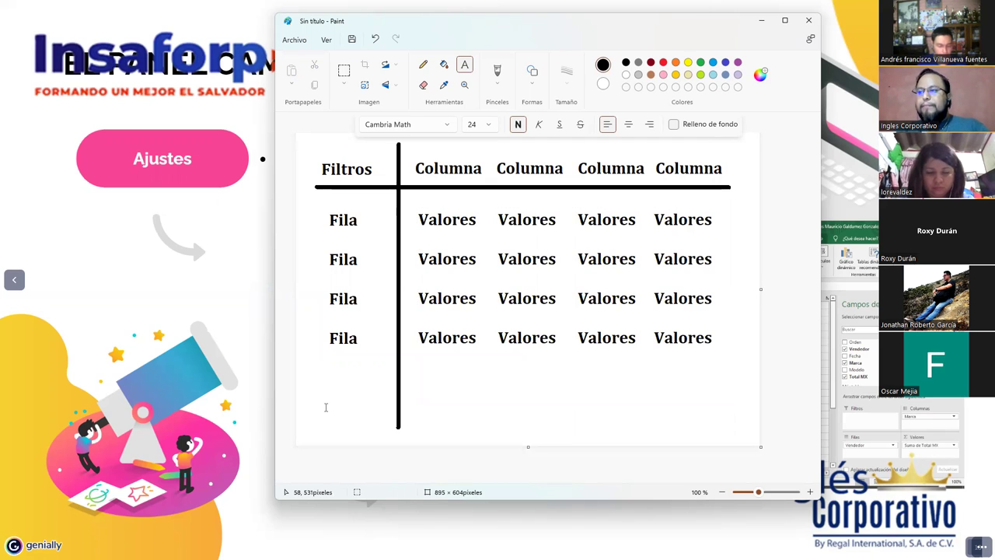
Draw rectangles around the first and second Columna columns.
{"action": "left_click", "coordinate": [533, 72]}
{"action": "left_click", "coordinate": [509, 99]}
{"action": "left_click_drag", "start_coordinate": [409, 148], "coordinate": [488, 355]}
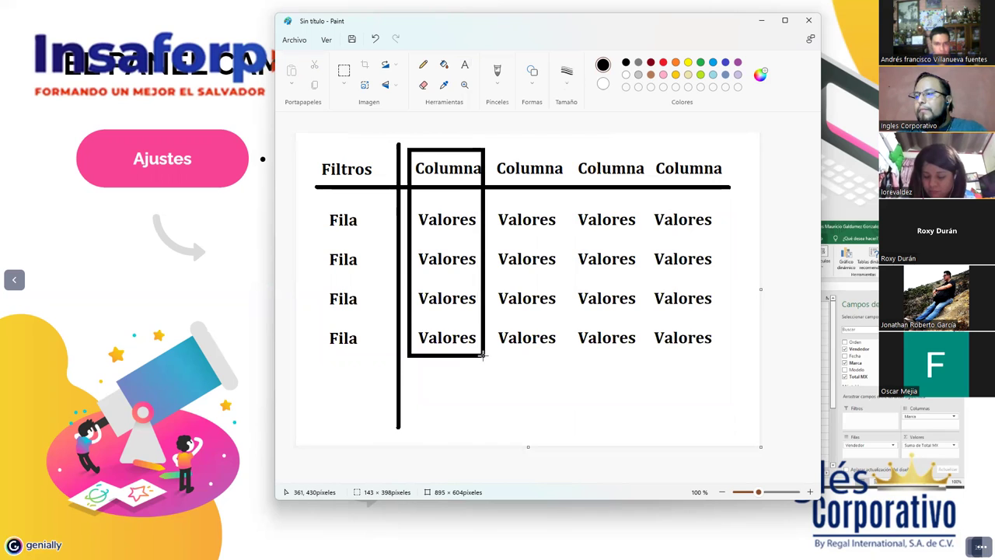
{"action": "left_click", "coordinate": [495, 148]}
{"action": "left_click_drag", "start_coordinate": [497, 244], "coordinate": [572, 354]}
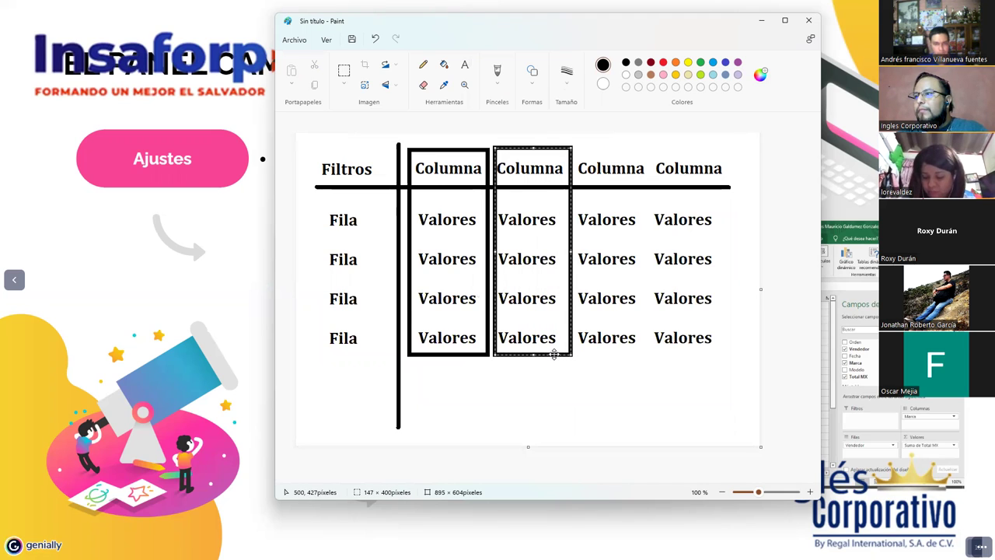
{"action": "left_click_drag", "start_coordinate": [555, 354], "coordinate": [552, 354]}
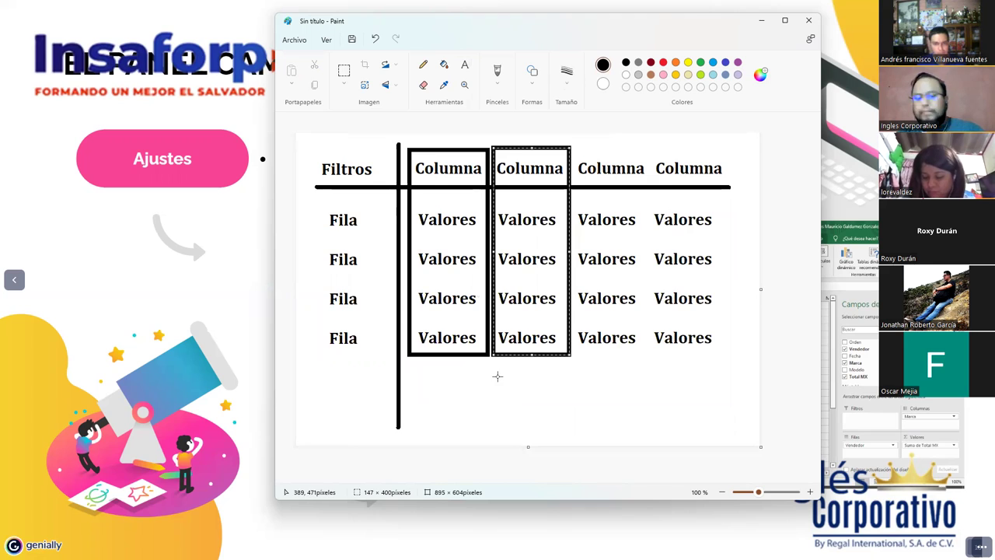
{"action": "left_click", "coordinate": [486, 399]}
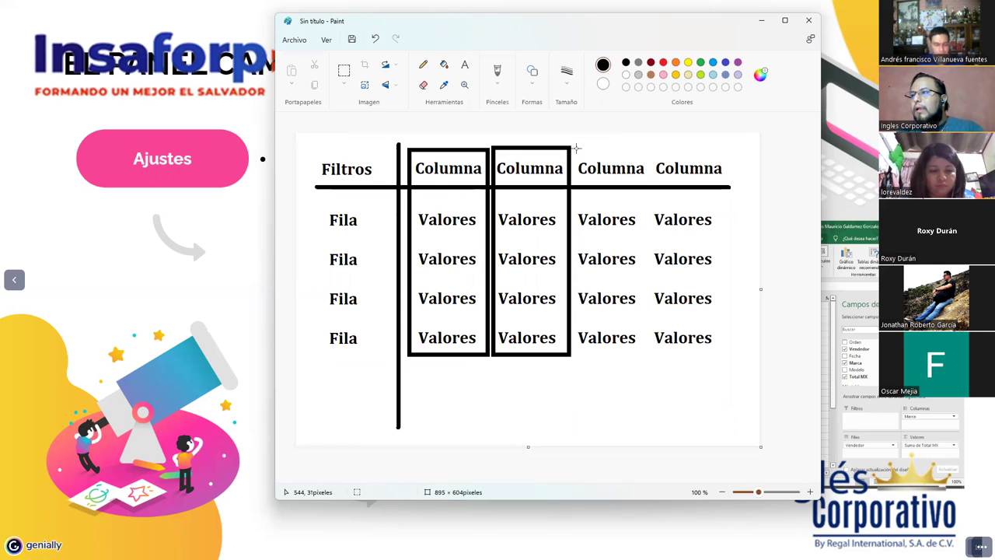
Outline the third and fourth Columna columns and the first Fila row with rectangles.
{"action": "left_click_drag", "start_coordinate": [575, 144], "coordinate": [644, 350]}
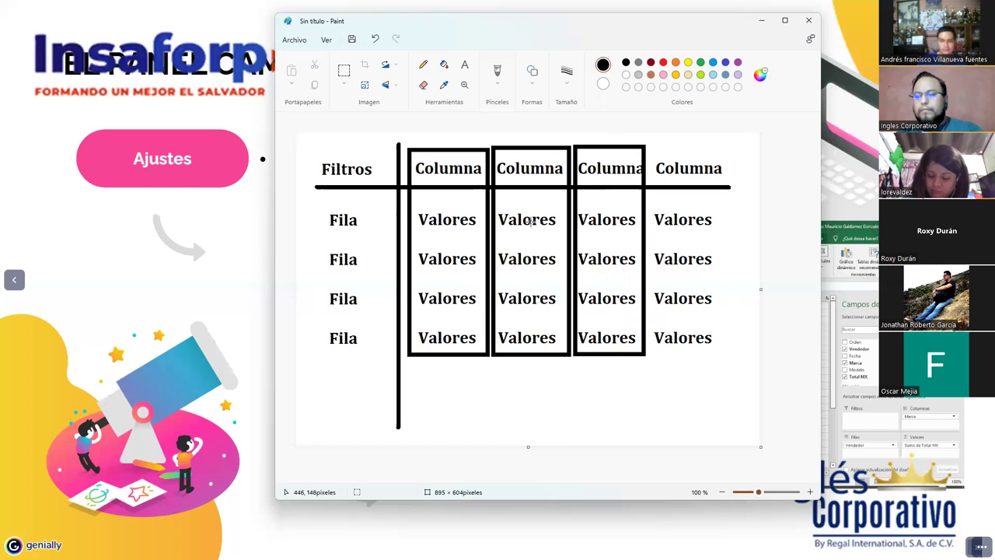
{"action": "left_click_drag", "start_coordinate": [650, 144], "coordinate": [727, 356]}
{"action": "left_click_drag", "start_coordinate": [313, 203], "coordinate": [731, 239]}
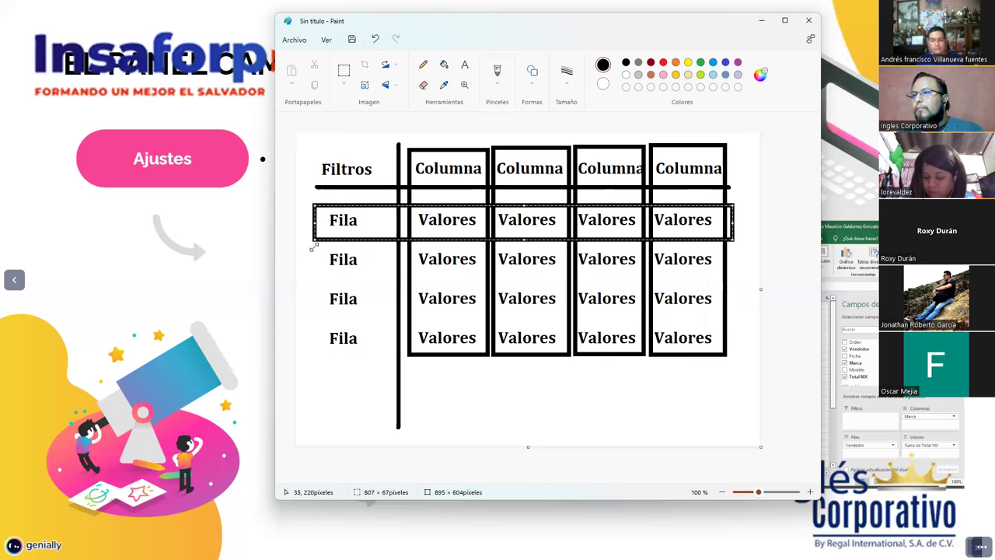
Box the second, third and fourth Fila rows, stretching each rectangle to the table edge.
{"action": "left_click_drag", "start_coordinate": [314, 249], "coordinate": [730, 283]}
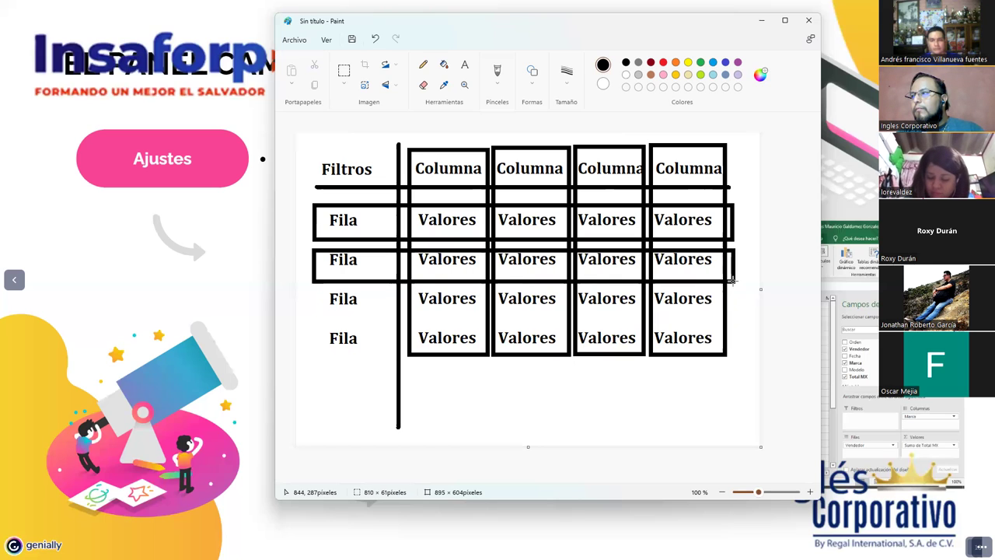
{"action": "left_click_drag", "start_coordinate": [730, 283], "coordinate": [733, 280]}
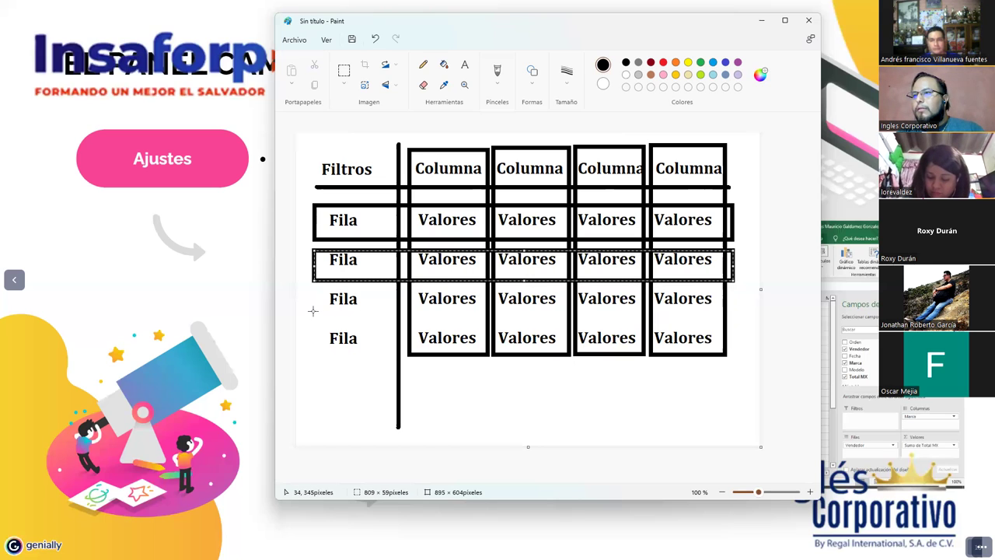
{"action": "left_click_drag", "start_coordinate": [314, 310], "coordinate": [735, 286]}
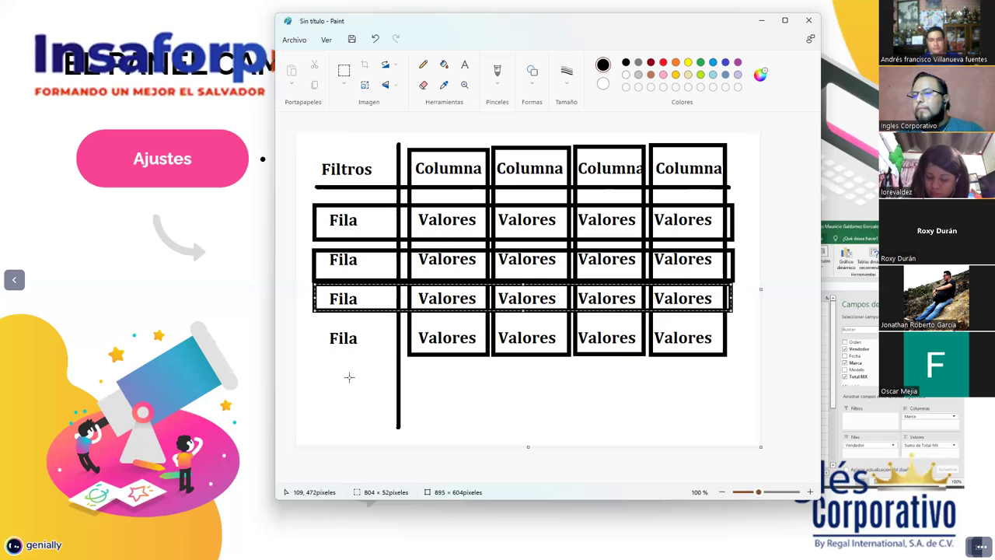
{"action": "left_click_drag", "start_coordinate": [523, 284], "coordinate": [524, 287]}
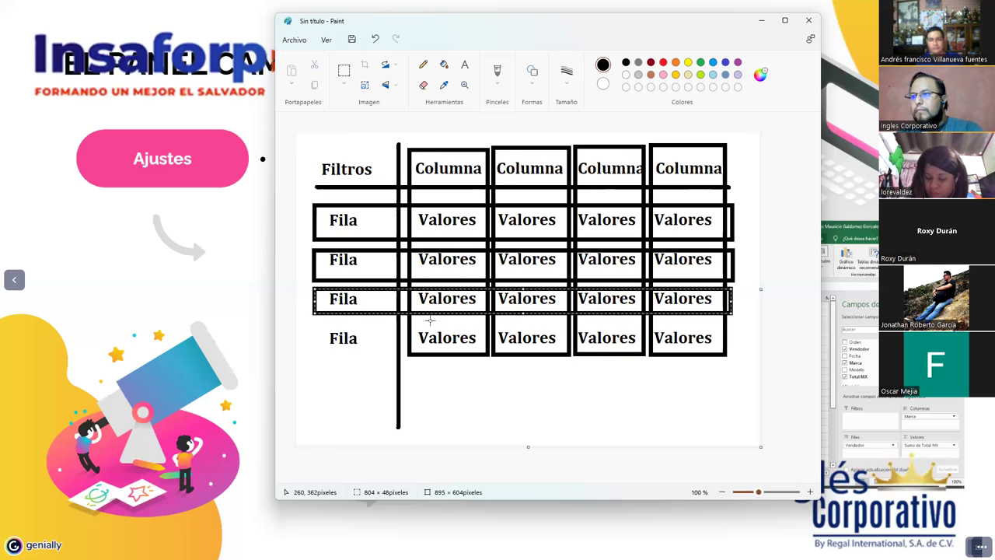
{"action": "left_click", "coordinate": [310, 353]}
{"action": "left_click_drag", "start_coordinate": [314, 351], "coordinate": [732, 320]}
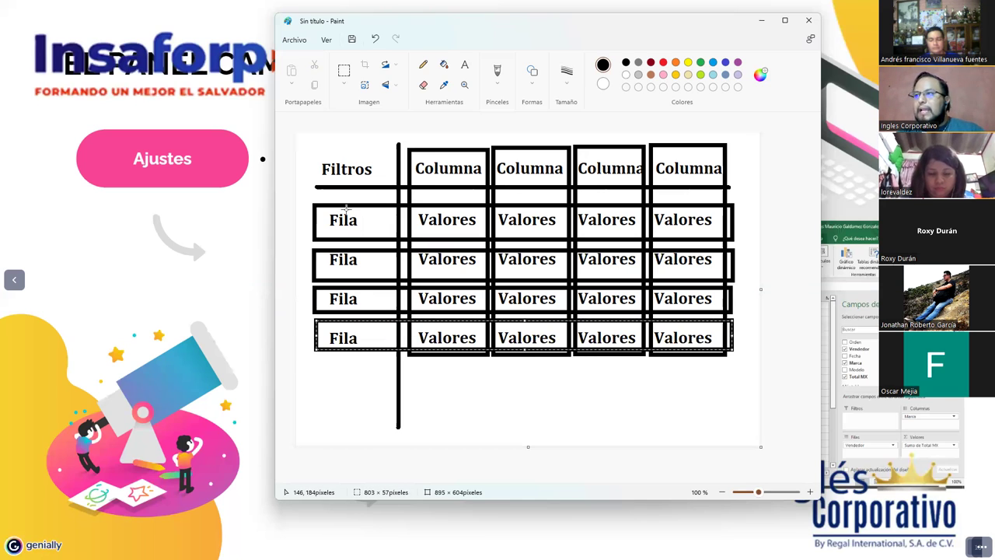
{"action": "left_click_drag", "start_coordinate": [300, 186], "coordinate": [314, 187]}
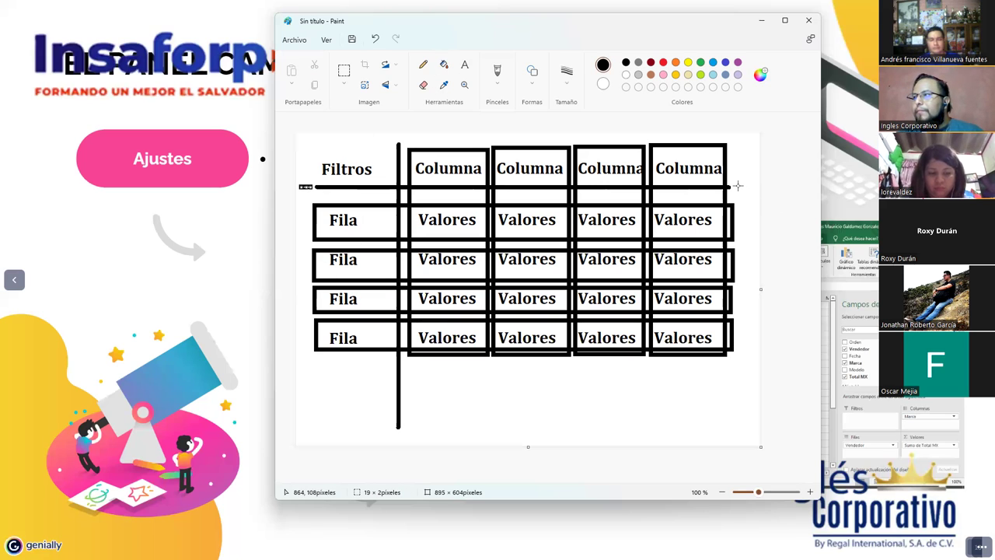
Mark the right end of the Filtros line and both ends of the vertical dividing line with small rectangles.
{"action": "left_click_drag", "start_coordinate": [737, 184], "coordinate": [750, 187]}
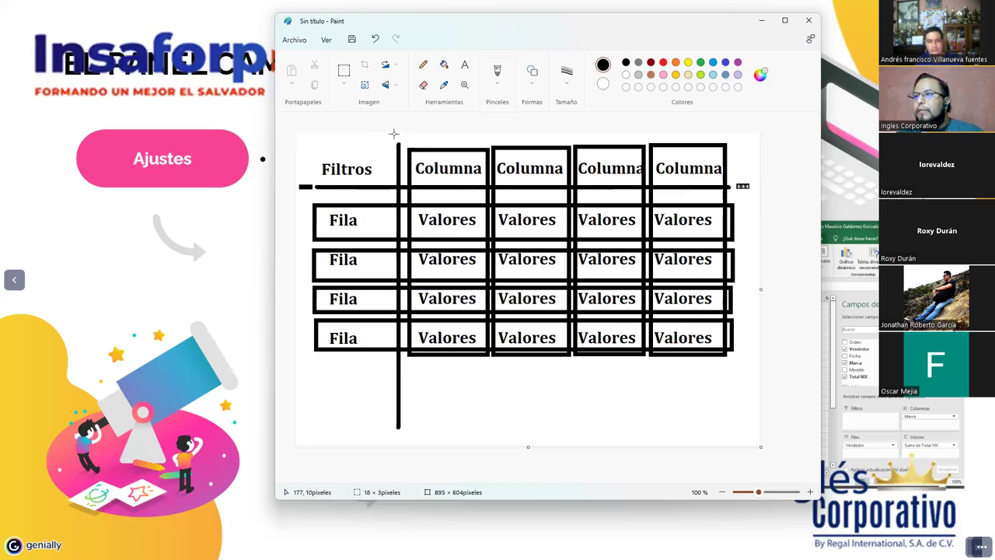
{"action": "left_click_drag", "start_coordinate": [396, 134], "coordinate": [398, 143]}
{"action": "left_click_drag", "start_coordinate": [395, 433], "coordinate": [398, 444]}
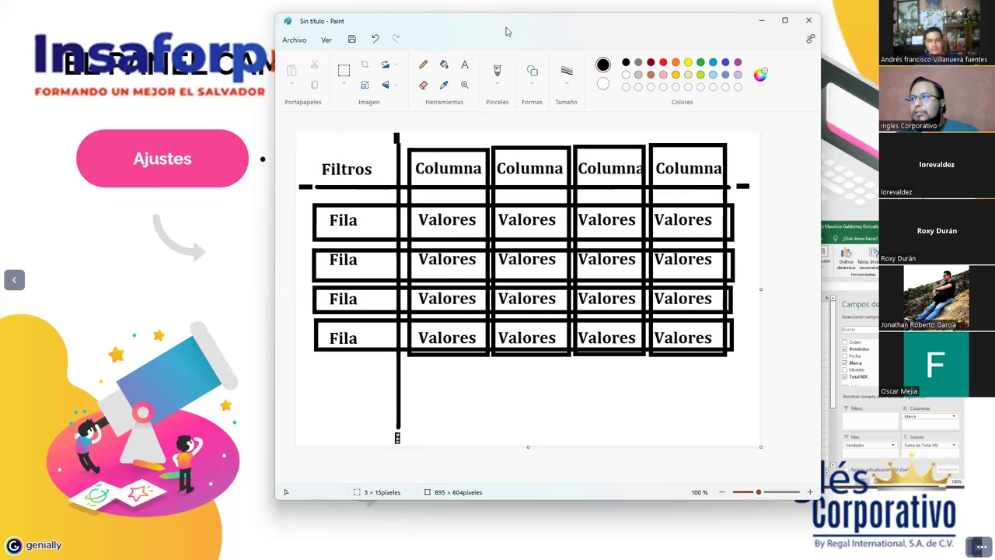
Shrink the Paint window and place it beside the Excel pivot table on the slide.
{"action": "left_click_drag", "start_coordinate": [537, 25], "coordinate": [393, 29]}
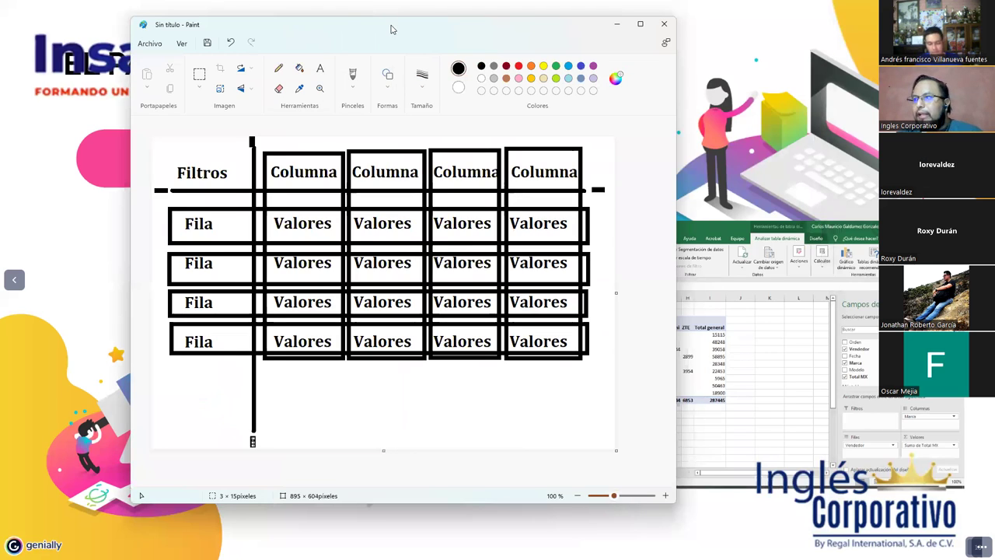
{"action": "left_click_drag", "start_coordinate": [393, 29], "coordinate": [301, 66]}
{"action": "scroll", "coordinate": [380, 372], "scroll_direction": "down", "scroll_amount": 1}
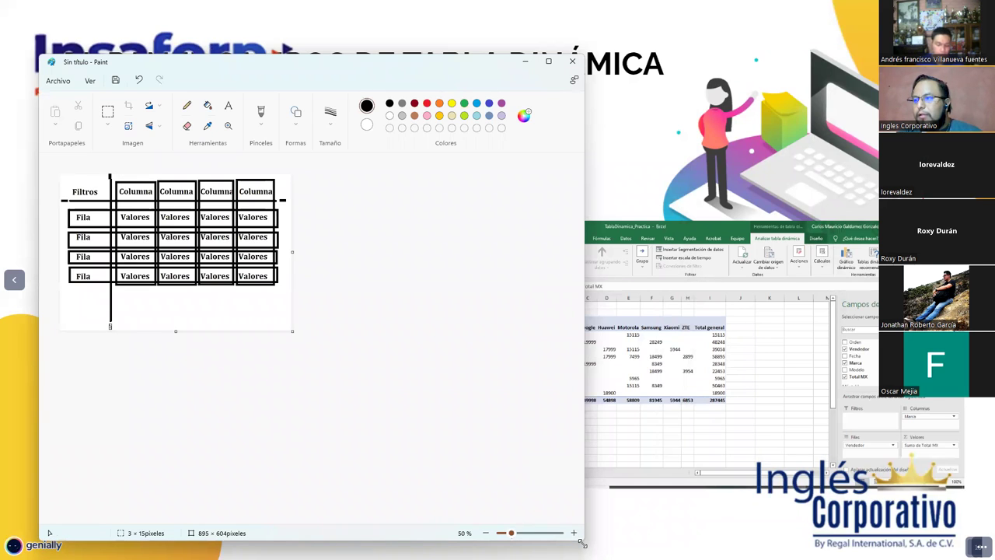
{"action": "left_click_drag", "start_coordinate": [581, 544], "coordinate": [395, 375]}
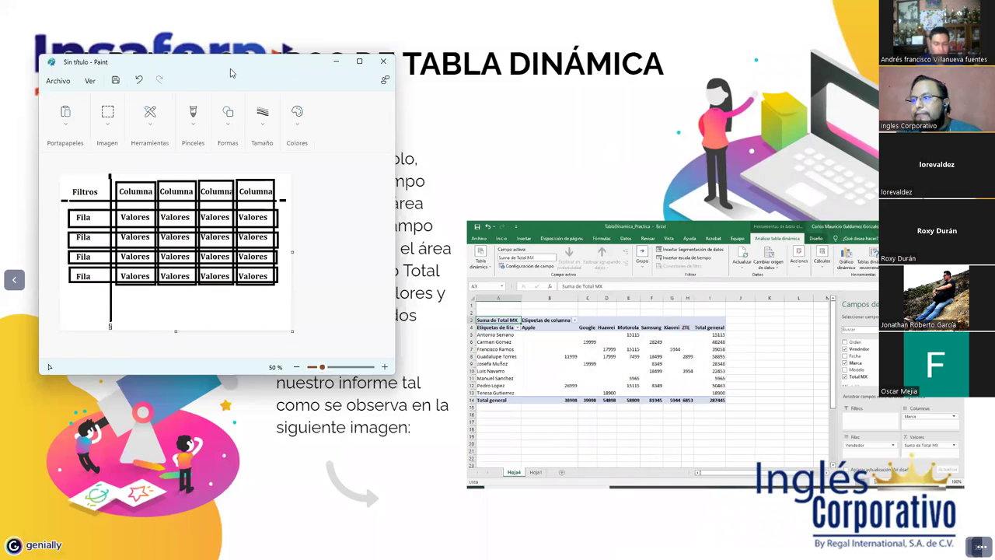
{"action": "left_click_drag", "start_coordinate": [230, 73], "coordinate": [277, 193]}
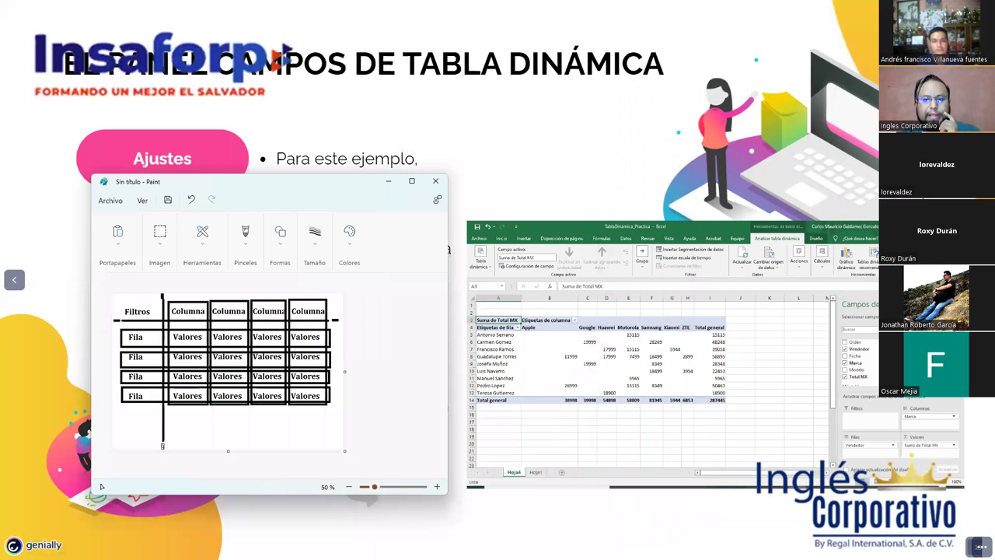
Draw red arrows from the sketch's Columna, Fila, Filtros and Valores areas to the matching pivot-table regions.
{"action": "left_click", "coordinate": [448, 249]}
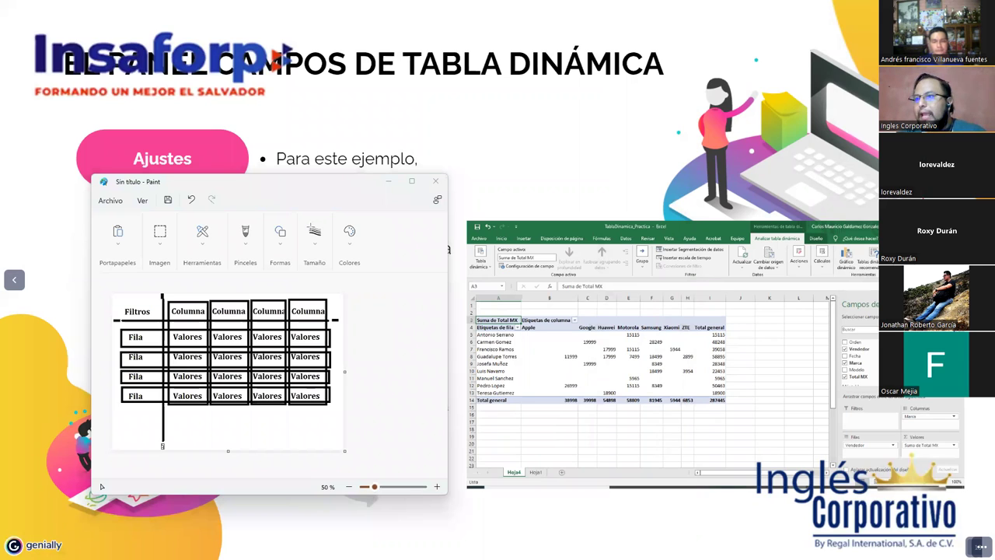
{"action": "mouse_move", "coordinate": [333, 312]}
{"action": "left_mouse_down"}
{"action": "mouse_move", "coordinate": [597, 262]}
{"action": "mouse_move", "coordinate": [601, 314]}
{"action": "left_mouse_up"}
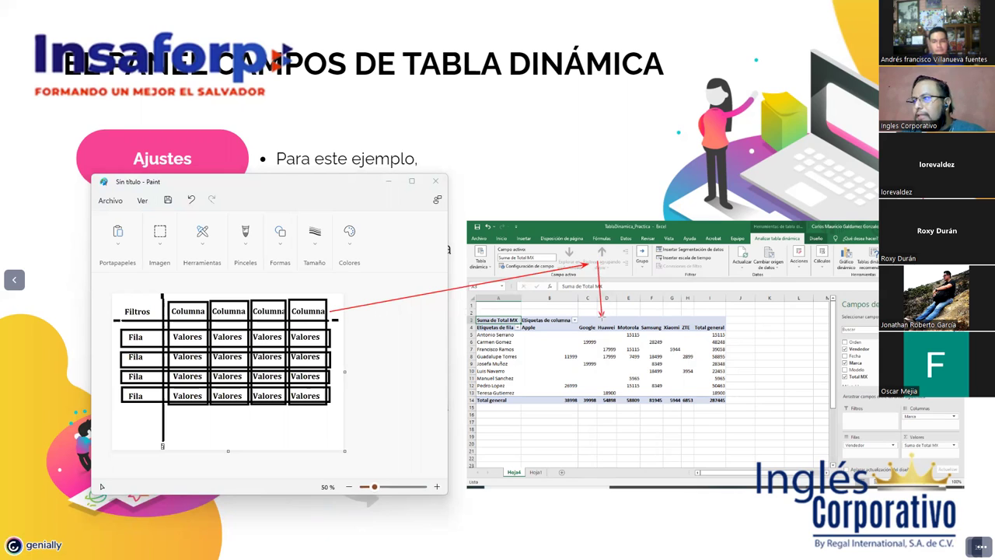
{"action": "mouse_move", "coordinate": [133, 409]}
{"action": "left_mouse_down"}
{"action": "mouse_move", "coordinate": [162, 447]}
{"action": "mouse_move", "coordinate": [464, 373]}
{"action": "left_mouse_up"}
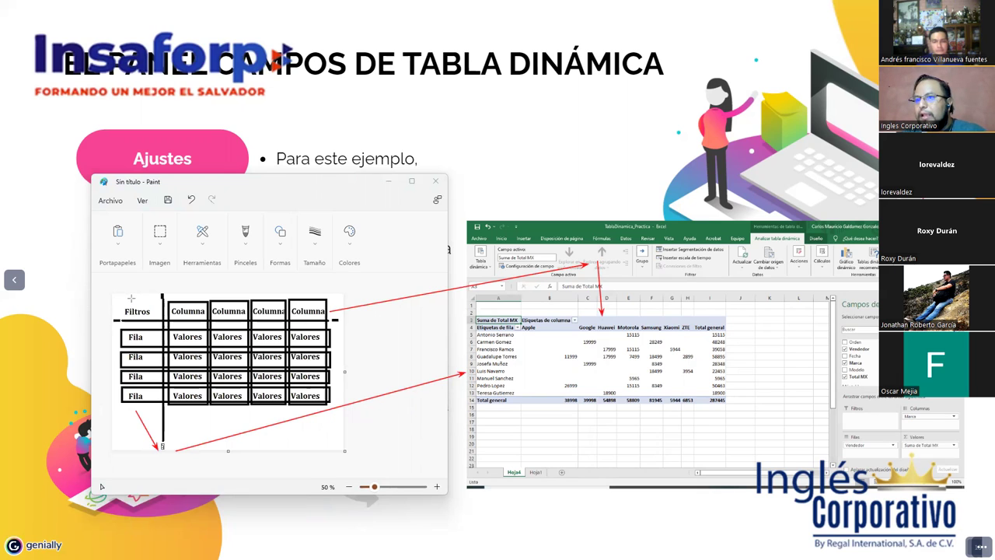
{"action": "mouse_move", "coordinate": [140, 297]}
{"action": "left_mouse_down"}
{"action": "mouse_move", "coordinate": [491, 243]}
{"action": "mouse_move", "coordinate": [491, 306]}
{"action": "left_mouse_up"}
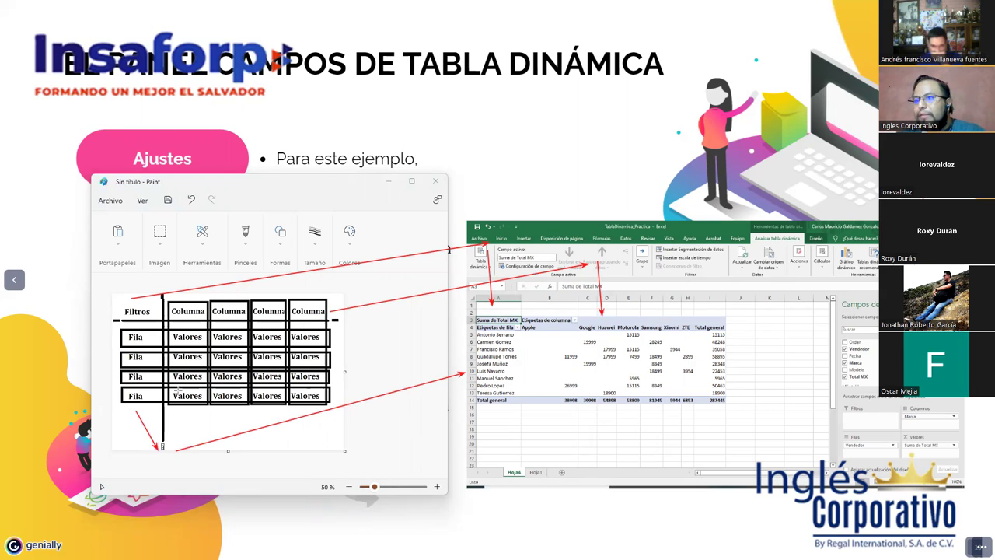
{"action": "left_click_drag", "start_coordinate": [351, 358], "coordinate": [555, 354]}
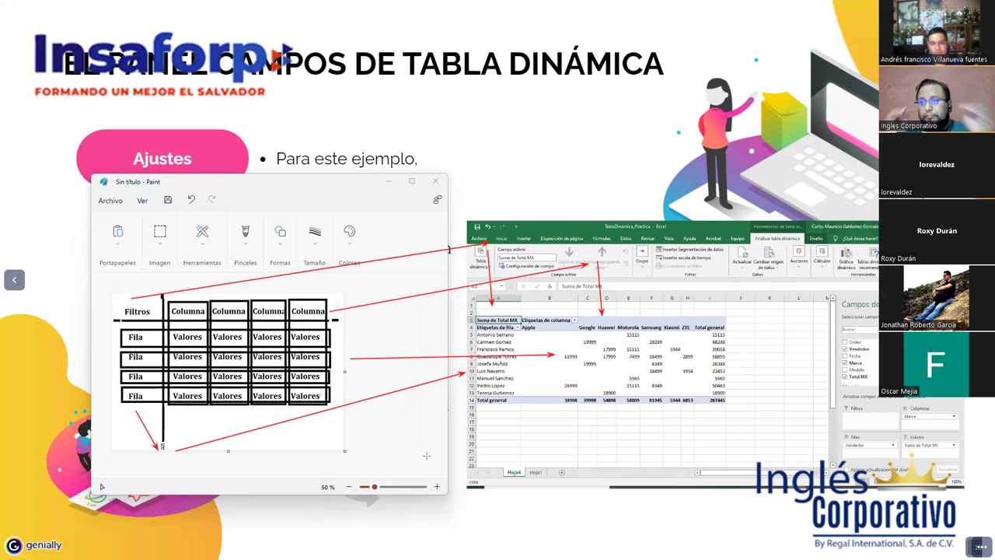
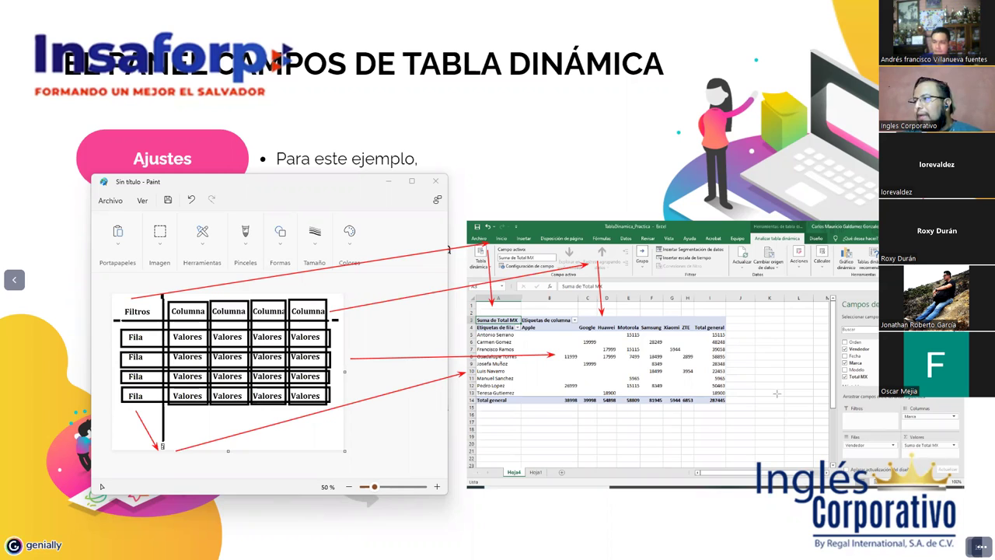
Draw an arrow to Valores, hide Paint, and highlight the Ajustes slide's opening bullet.
{"action": "mouse_move", "coordinate": [681, 350]}
{"action": "left_mouse_down"}
{"action": "mouse_move", "coordinate": [909, 440]}
{"action": "mouse_move", "coordinate": [902, 437]}
{"action": "left_mouse_up"}
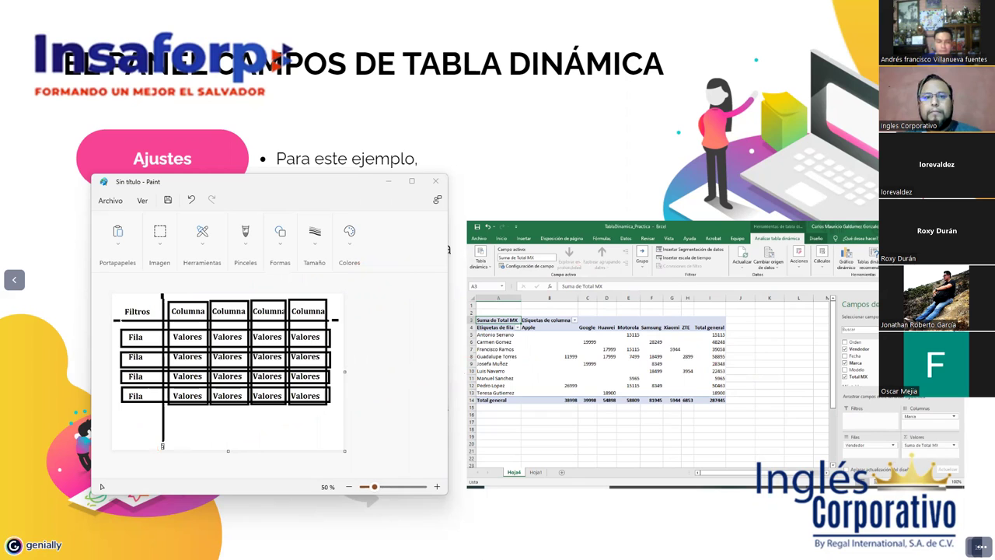
{"action": "left_click", "coordinate": [388, 182]}
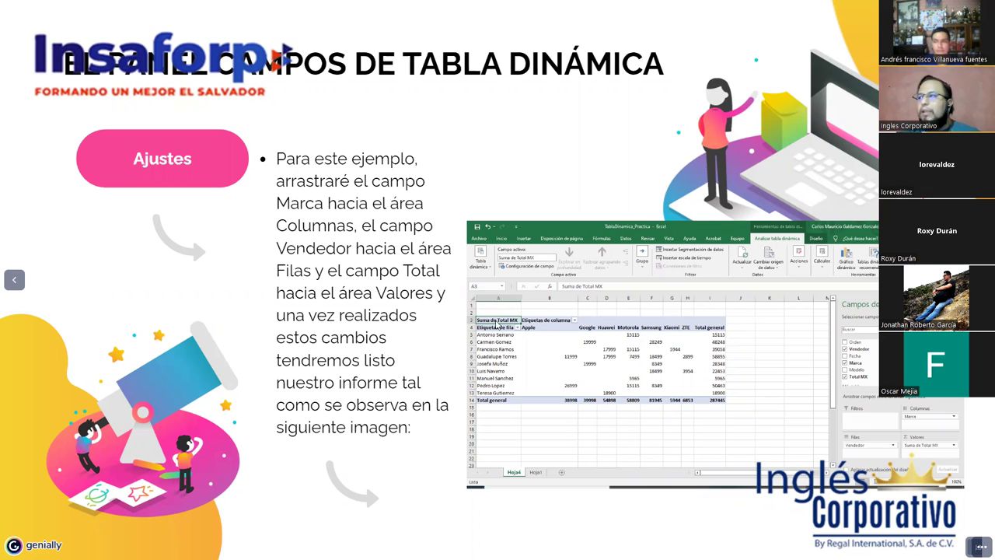
{"action": "key", "text": "Right"}
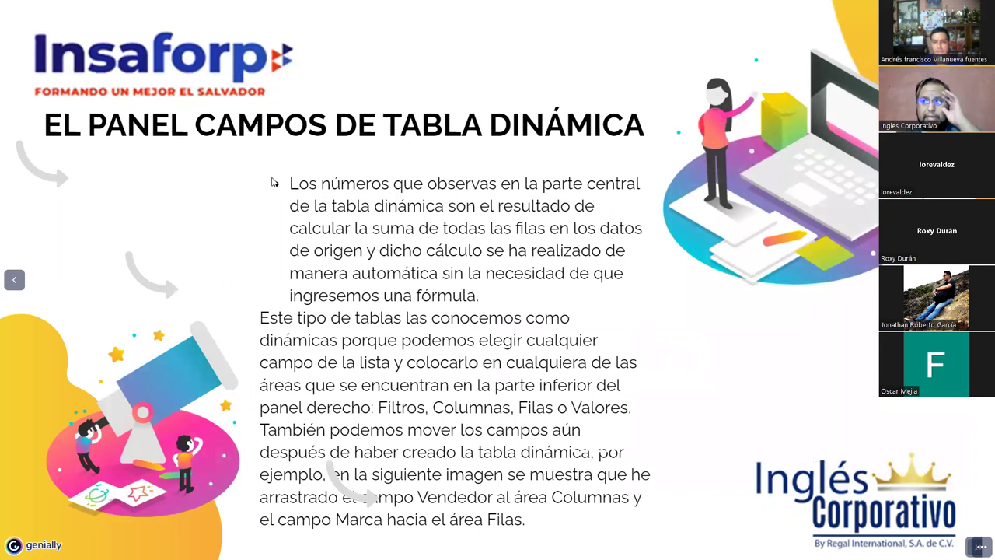
{"action": "mouse_move", "coordinate": [290, 185]}
{"action": "left_mouse_down"}
{"action": "mouse_move", "coordinate": [372, 204]}
{"action": "mouse_move", "coordinate": [634, 199]}
{"action": "left_mouse_up"}
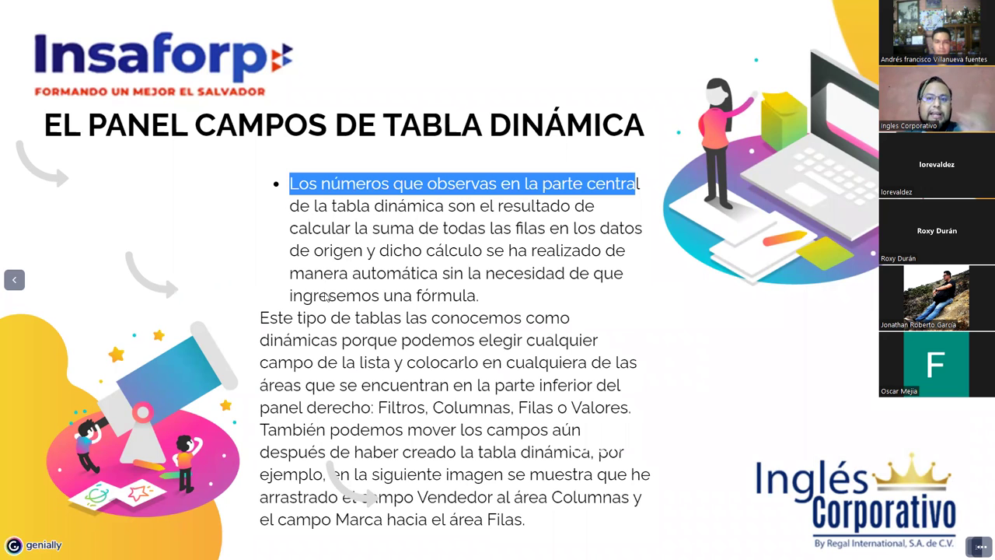
{"action": "key", "text": "Right"}
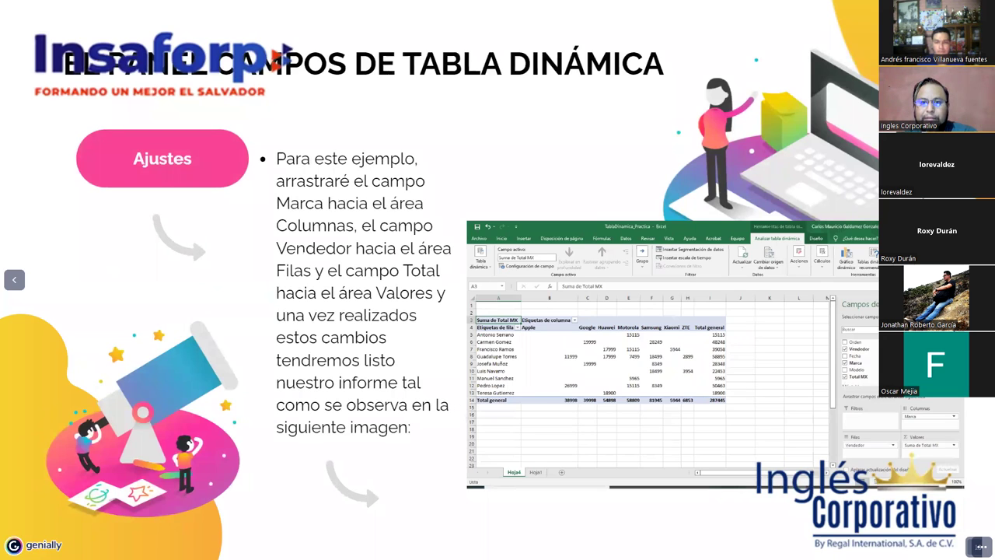
Outline the pivot value cells and the Valores field in red, then advance a slide.
{"action": "mouse_move", "coordinate": [521, 330]}
{"action": "left_mouse_down"}
{"action": "mouse_move", "coordinate": [710, 398]}
{"action": "mouse_move", "coordinate": [696, 395]}
{"action": "left_mouse_up"}
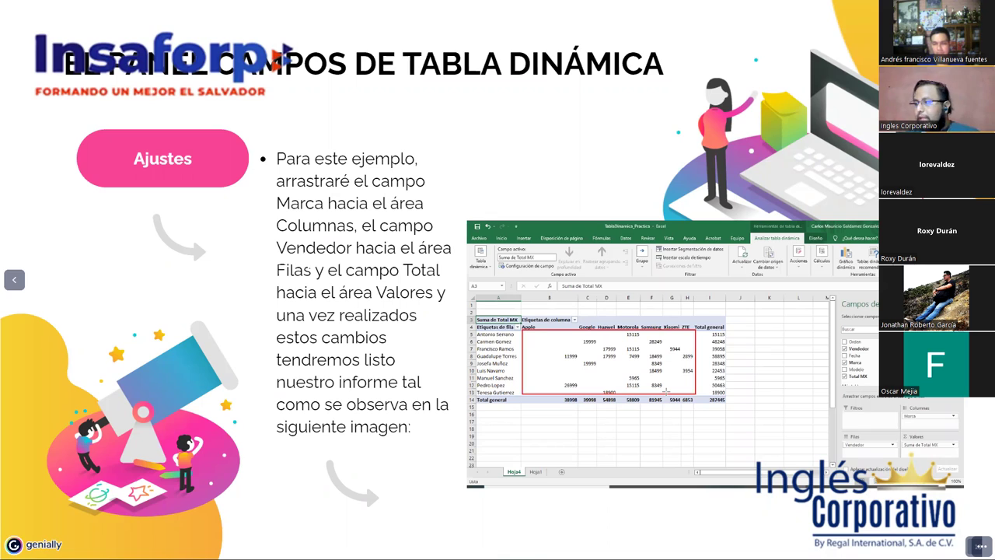
{"action": "left_click_drag", "start_coordinate": [877, 426], "coordinate": [949, 454]}
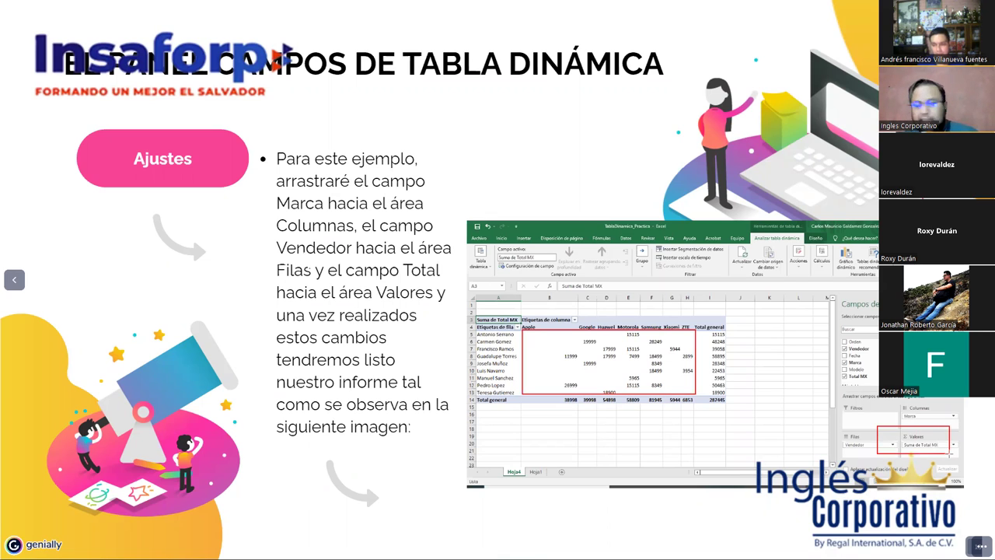
{"action": "left_click_drag", "start_coordinate": [898, 432], "coordinate": [957, 454]}
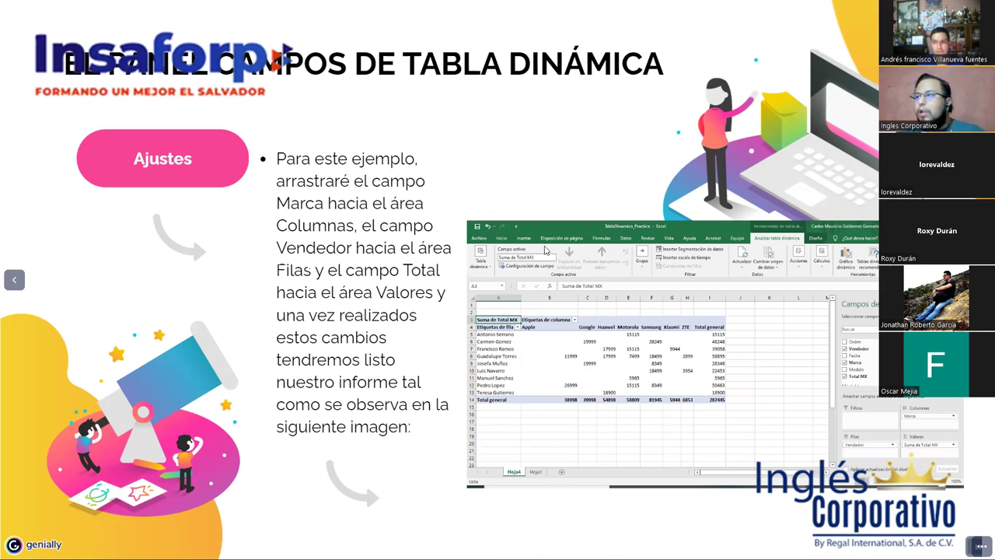
{"action": "key", "text": "Right"}
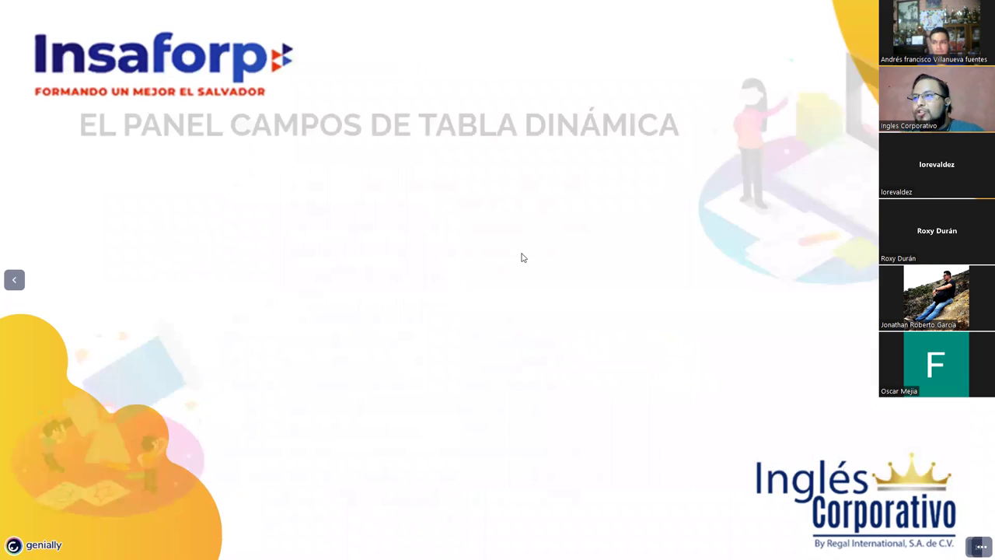
Highlight the row-summing phrase and the word Filtros while paging between the field-panel slides.
{"action": "left_click_drag", "start_coordinate": [371, 228], "coordinate": [546, 235]}
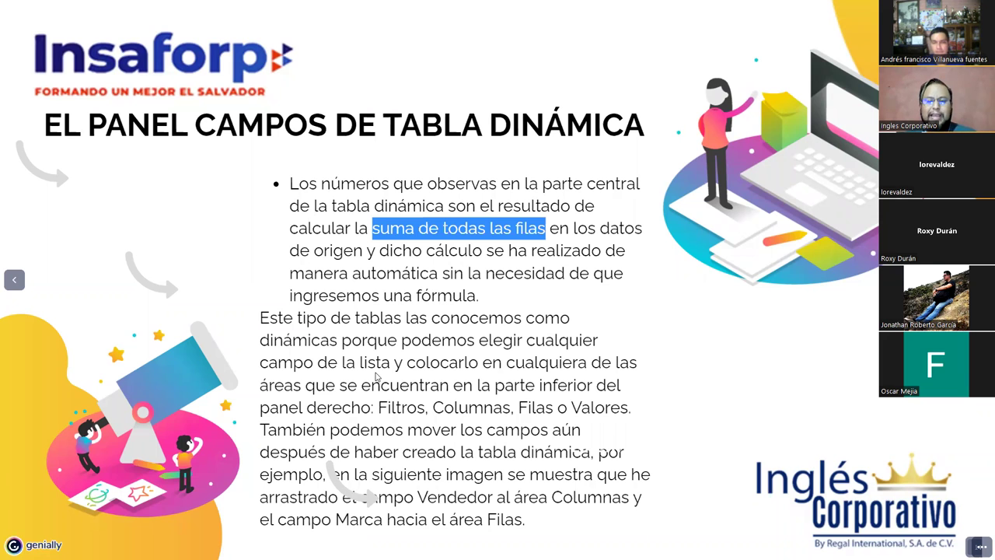
{"action": "key", "text": "Right"}
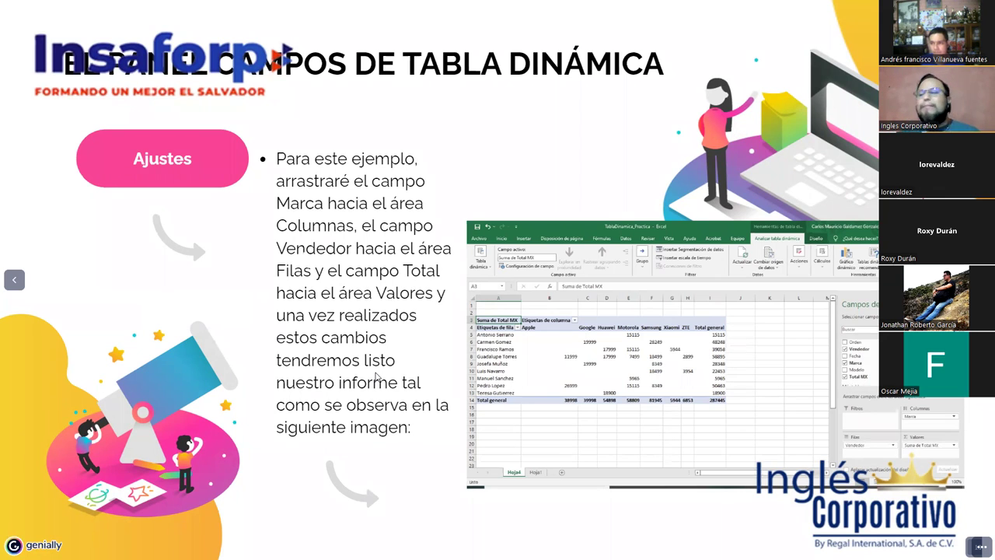
{"action": "key", "text": "Right"}
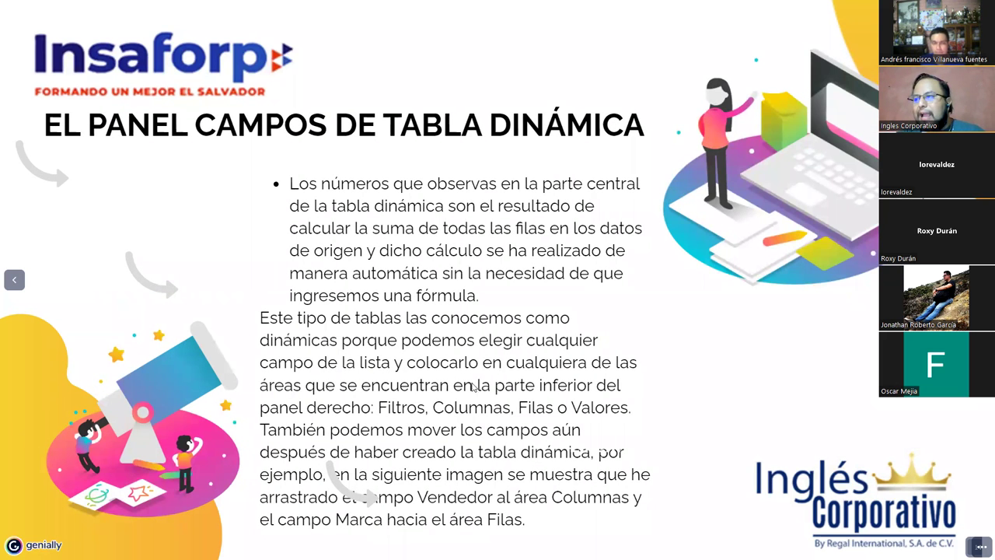
{"action": "left_click_drag", "start_coordinate": [378, 407], "coordinate": [612, 418]}
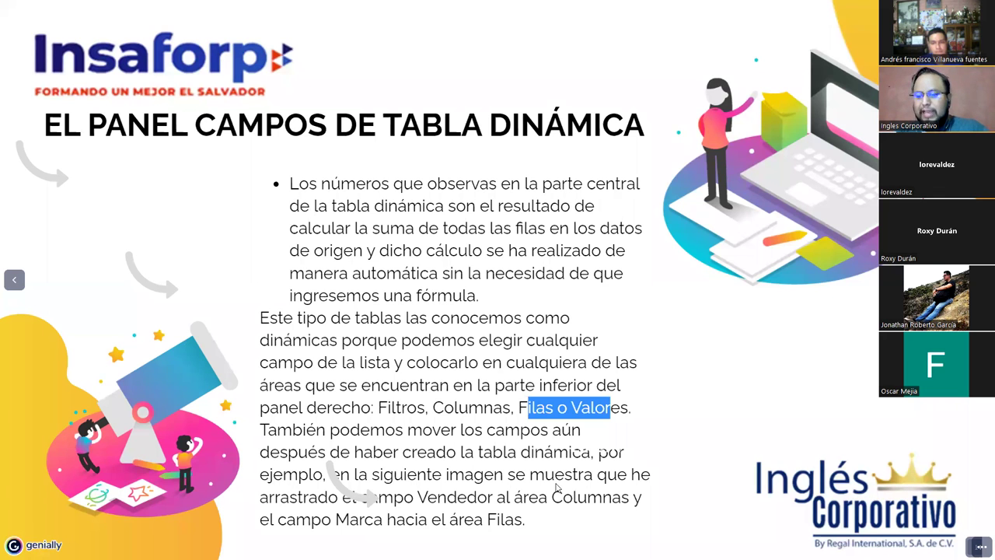
{"action": "key", "text": "Right"}
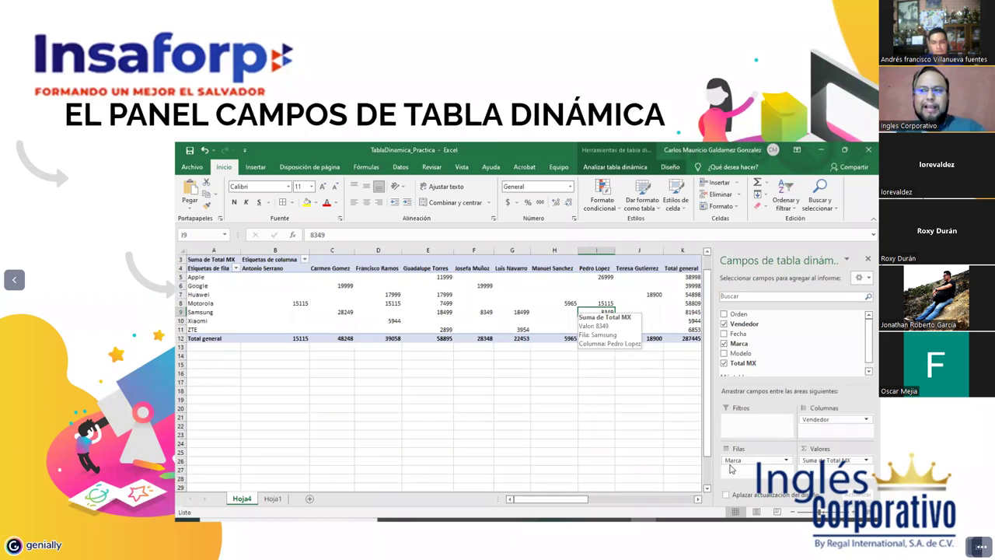
Page forward to the large pivot-table screenshot slide.
{"action": "key", "text": "Right"}
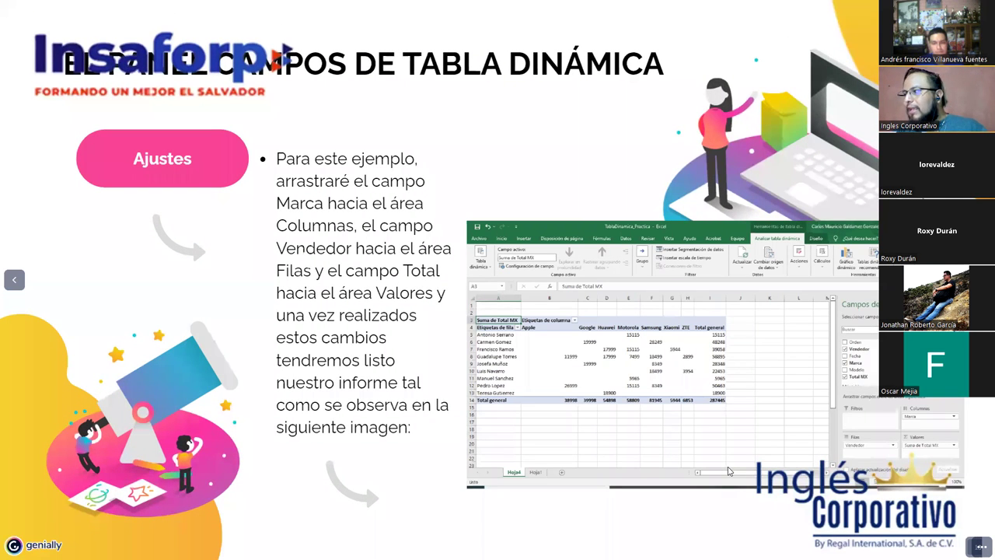
{"action": "key", "text": "Right"}
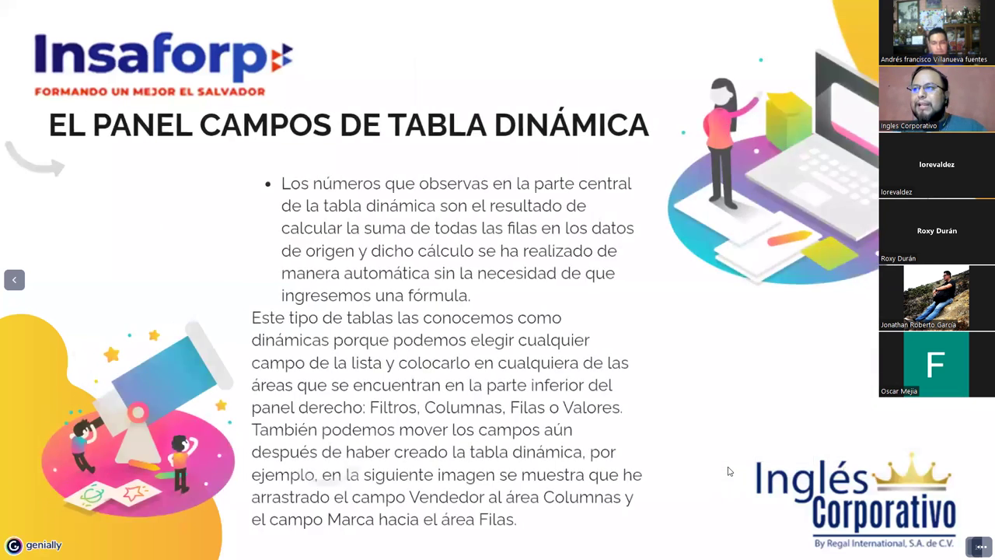
{"action": "key", "text": "Right"}
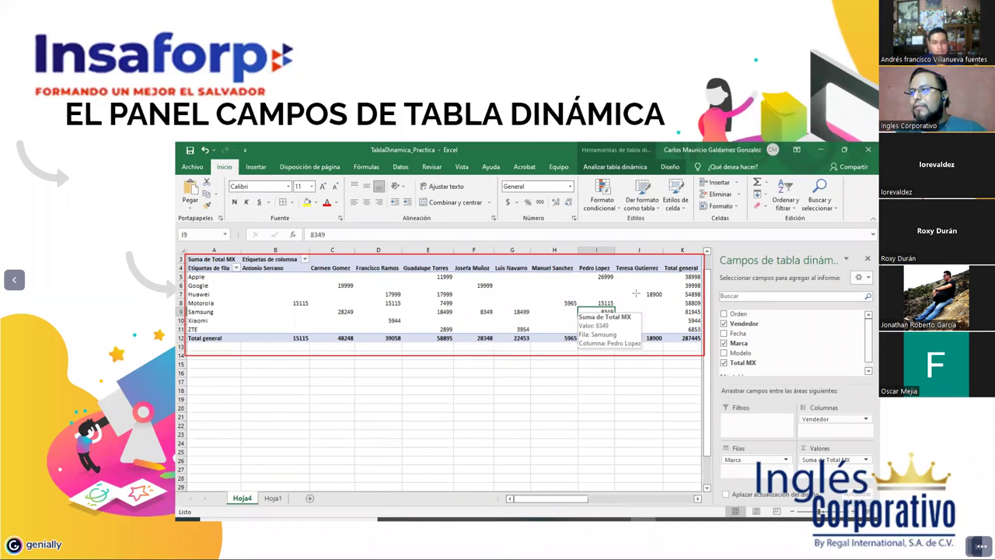
Box in red the brands, a salesperson column, the Motorola row, 15115, and the Vendedor and Marca fields.
{"action": "left_click_drag", "start_coordinate": [188, 273], "coordinate": [221, 333]}
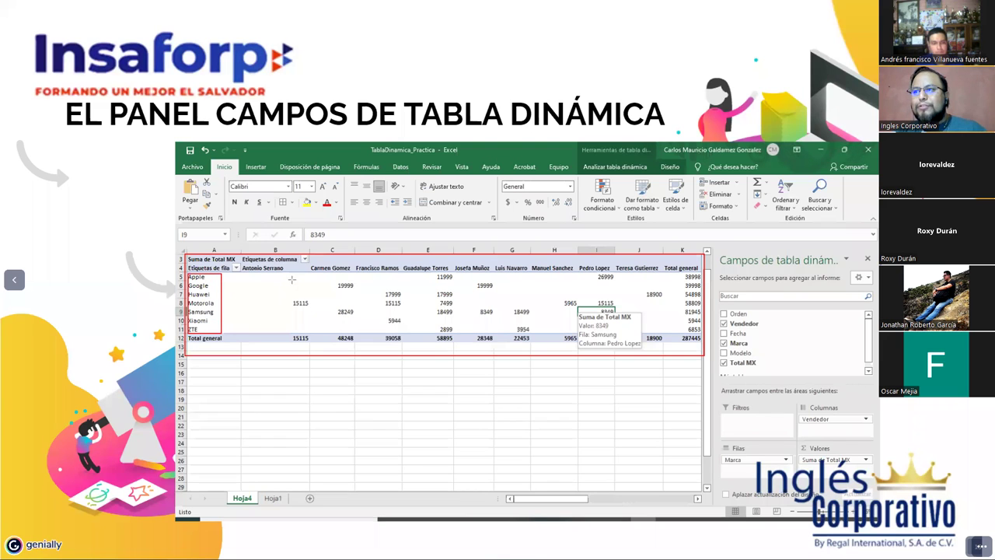
{"action": "left_click_drag", "start_coordinate": [243, 273], "coordinate": [309, 334]}
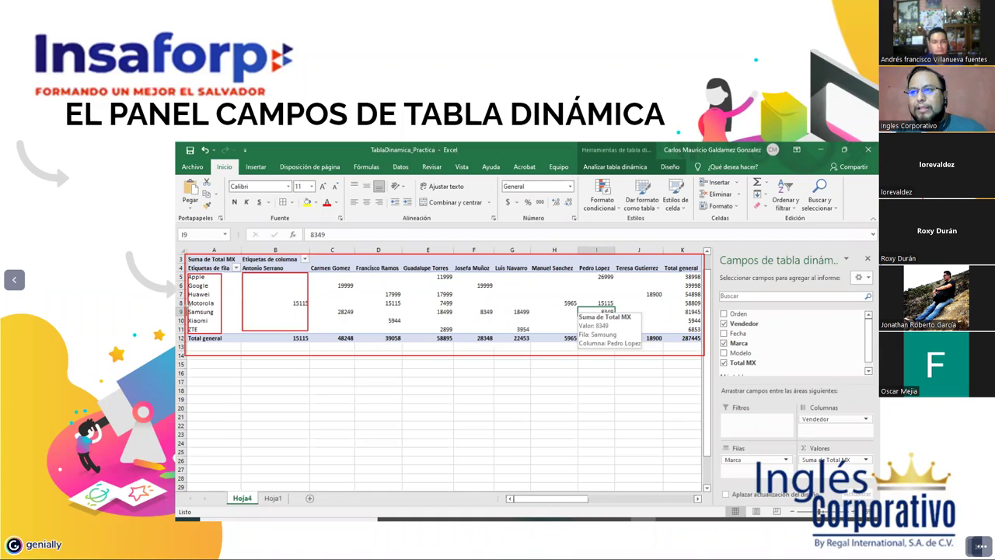
{"action": "left_click_drag", "start_coordinate": [187, 297], "coordinate": [311, 307]}
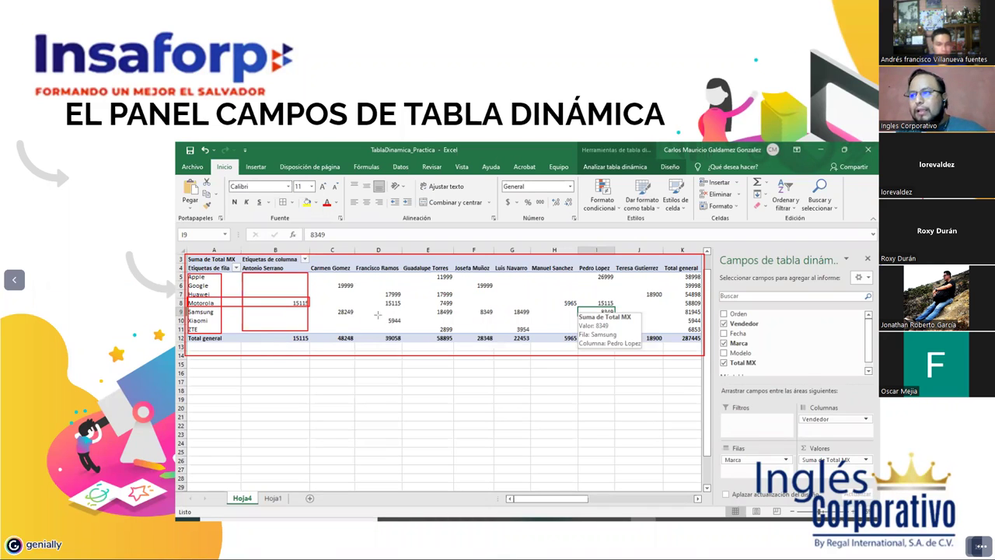
{"action": "left_click_drag", "start_coordinate": [355, 296], "coordinate": [402, 308]}
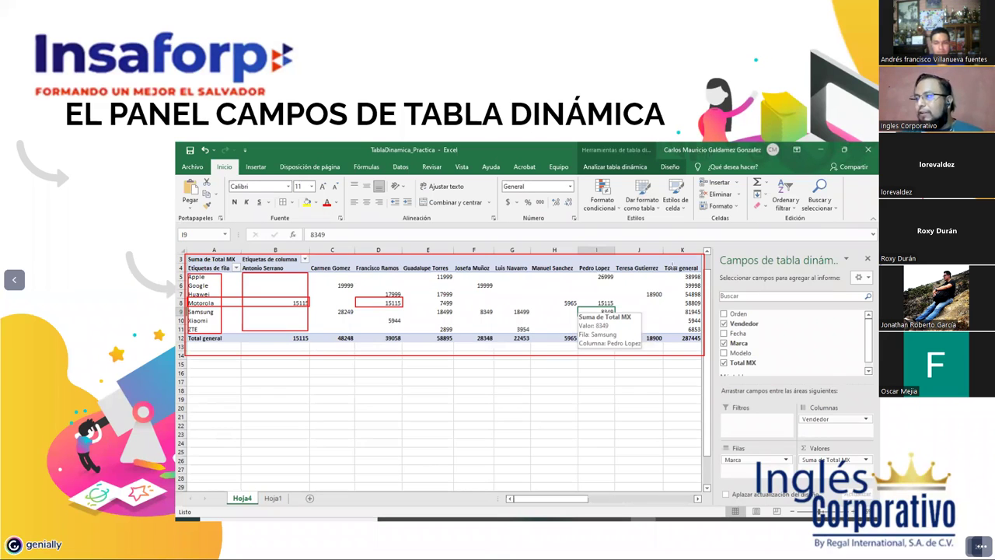
{"action": "left_click_drag", "start_coordinate": [799, 413], "coordinate": [874, 439]}
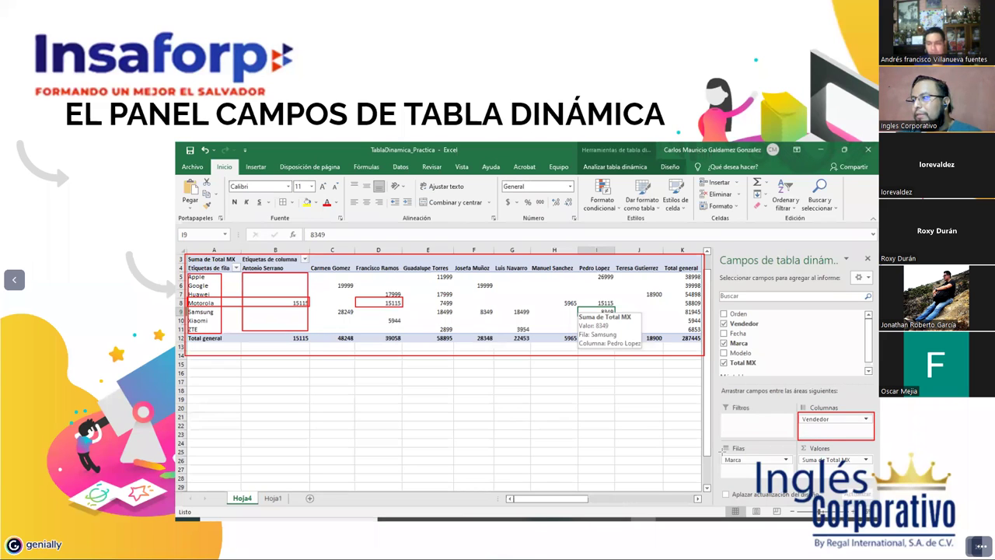
{"action": "left_click_drag", "start_coordinate": [721, 454], "coordinate": [796, 487]}
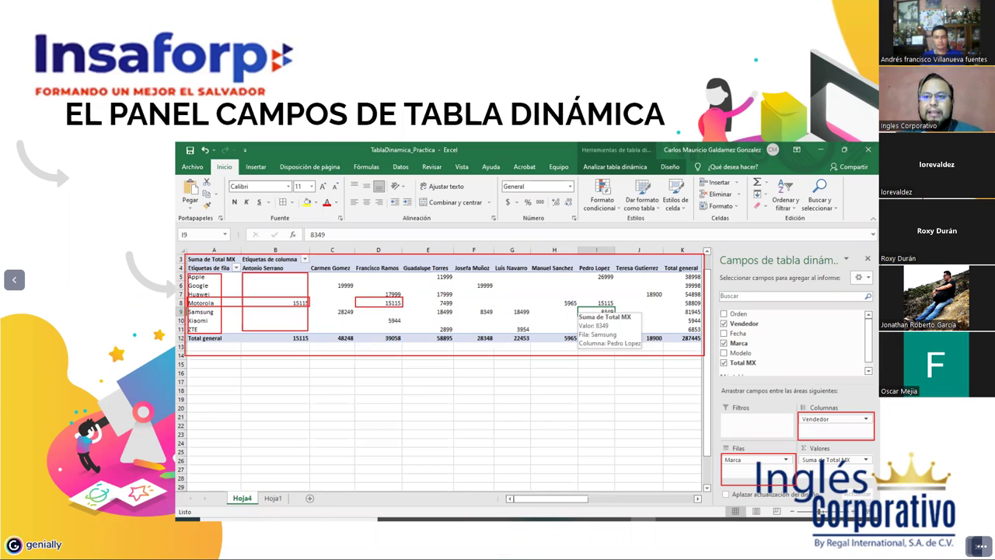
Show the closing ¡Dudas o Preguntas! slide and switch to the Excel workbook.
{"action": "key", "text": "Right"}
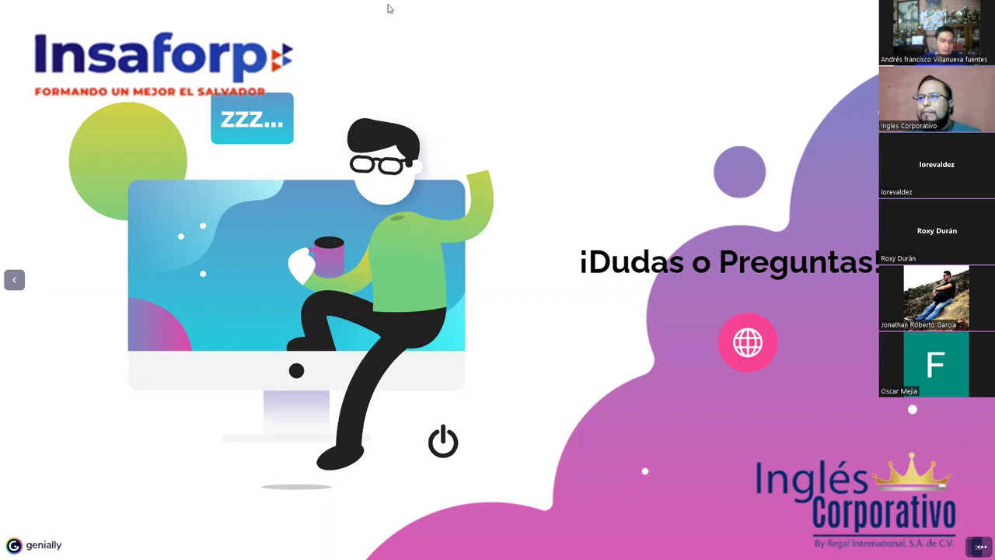
{"action": "key", "text": "alt+Tab"}
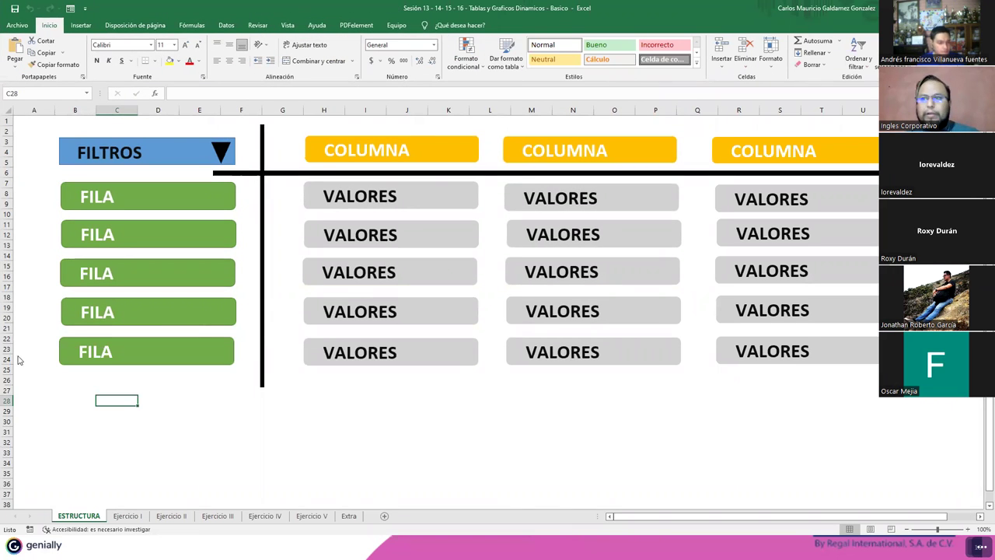
Open the Archivo backstage view listing recent workbooks.
{"action": "left_click", "coordinate": [22, 26]}
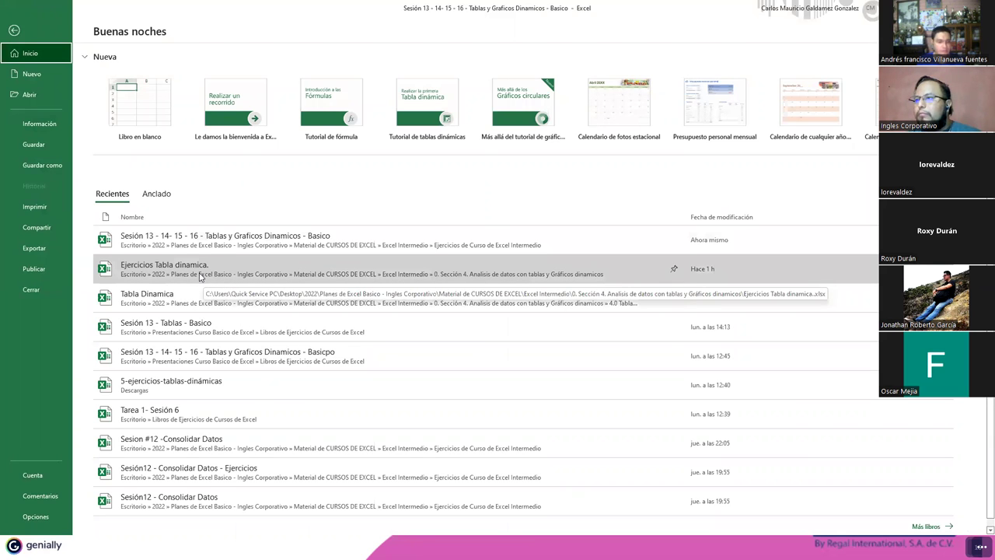
Open Ejercicios Tabla dinamica, view its Ejercicio II, TyG1 and Ejercicio I sheets, then switch to Tabla Dinamica 2.
{"action": "left_click", "coordinate": [200, 272]}
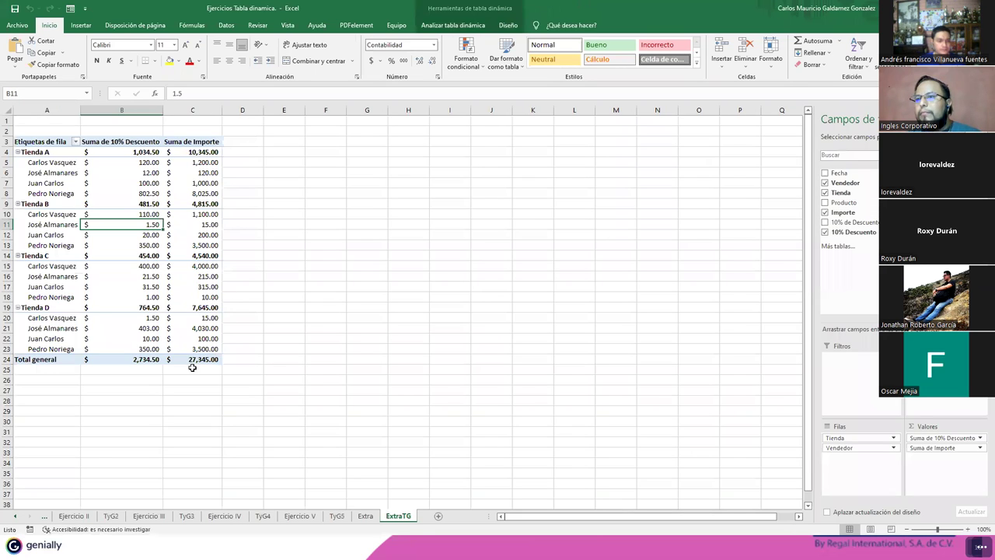
{"action": "left_click", "coordinate": [65, 518]}
{"action": "left_click", "coordinate": [44, 517]}
{"action": "left_click", "coordinate": [44, 517]}
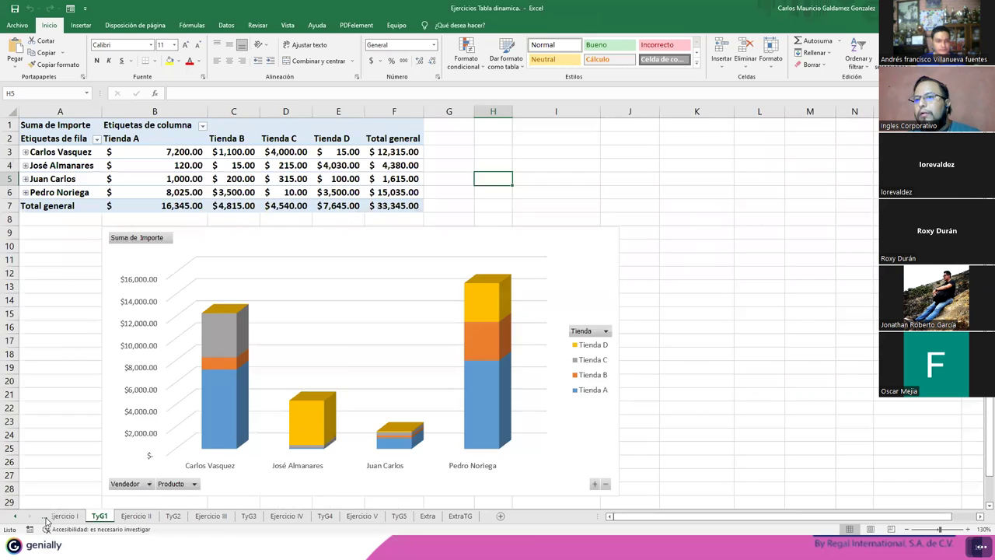
{"action": "key", "text": "alt+Tab"}
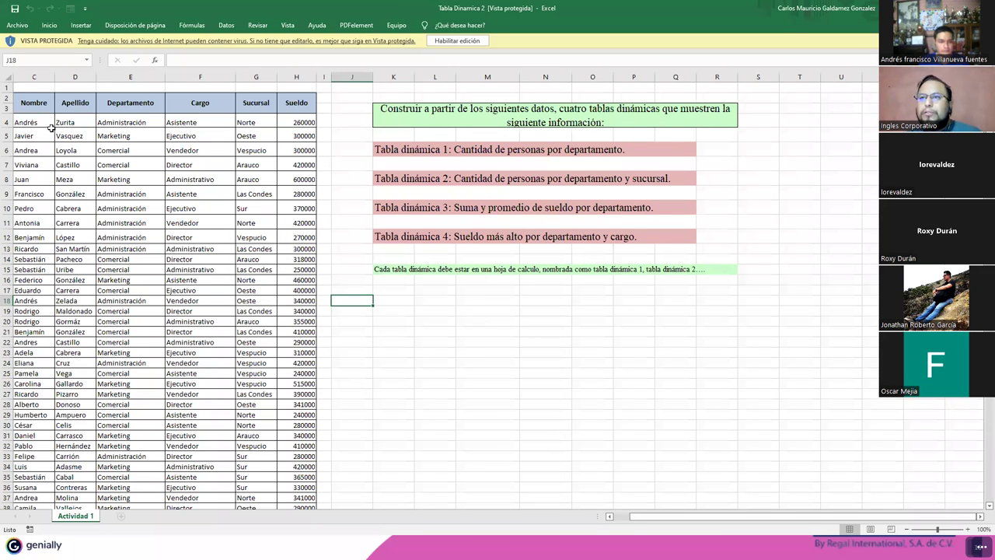
Select cell C4 and dismiss the protected-view warning.
{"action": "left_click", "coordinate": [49, 125]}
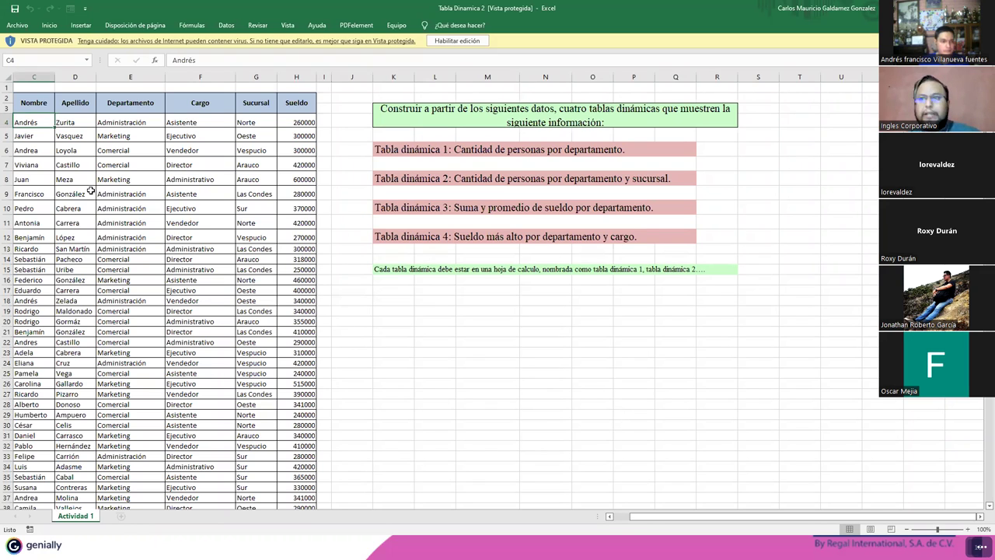
{"action": "key", "text": "Delete"}
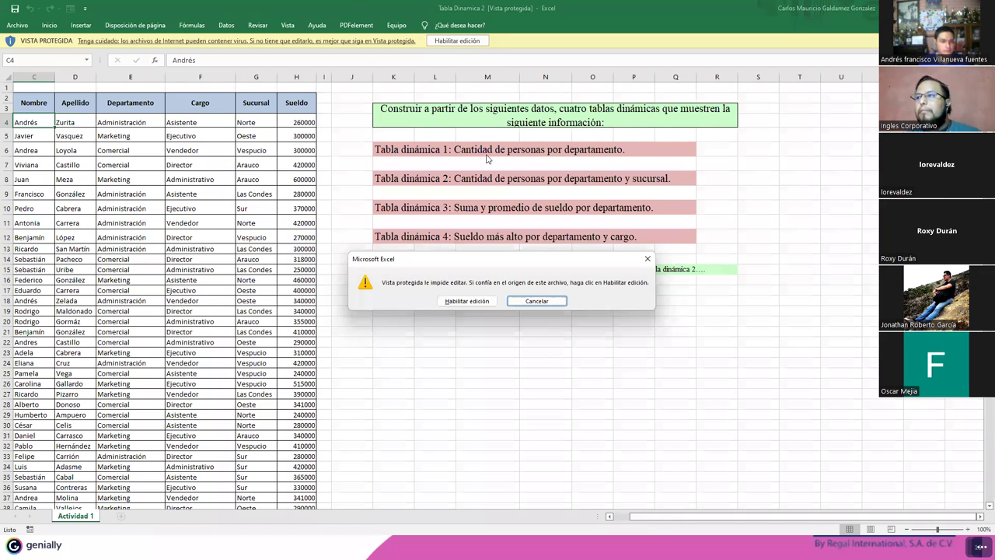
{"action": "key", "text": "Escape"}
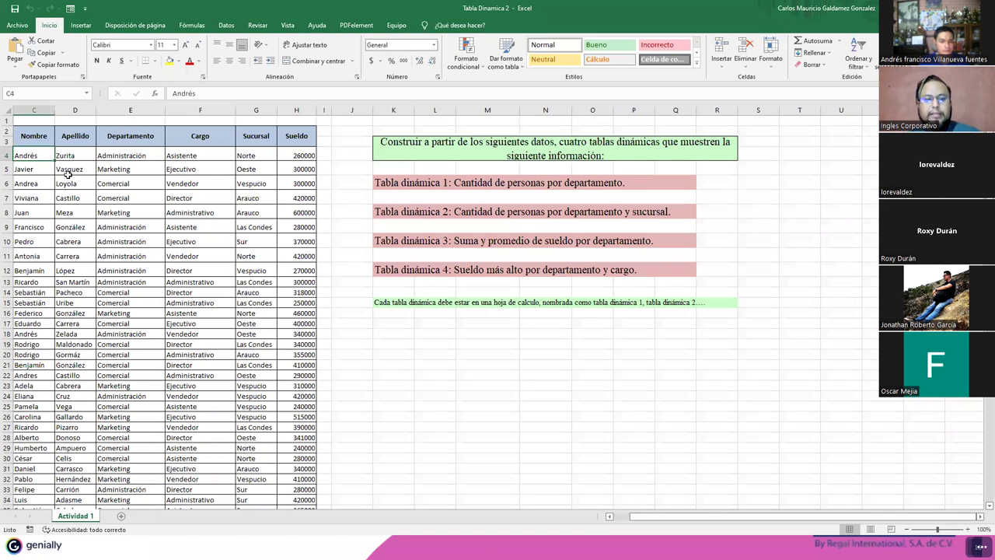
Re-enter the existing first names down column C, starting from C4.
{"action": "key", "text": "F2"}
{"action": "key", "text": "Return"}
{"action": "key", "text": "Return"}
{"action": "key", "text": "Return"}
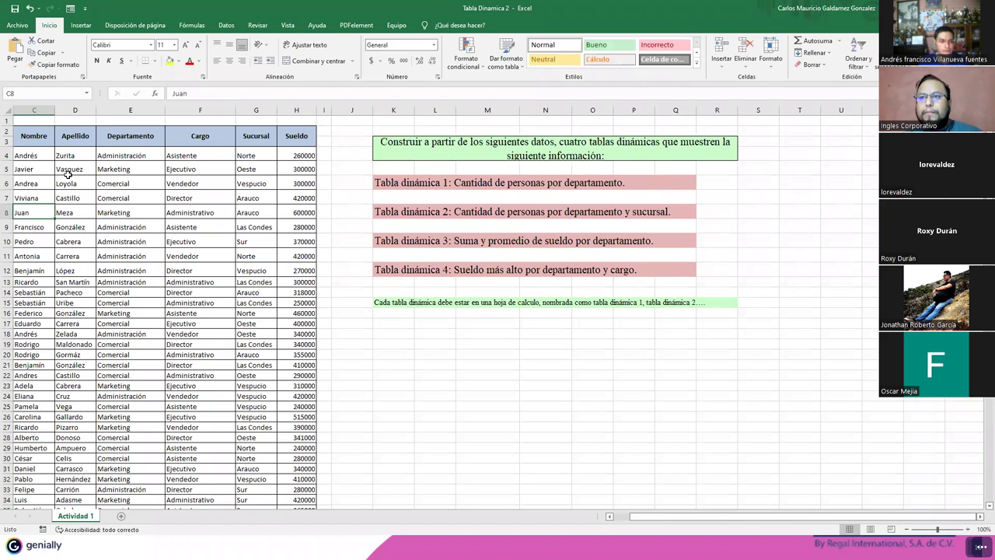
{"action": "key", "text": "Return"}
{"action": "key", "text": "Return"}
{"action": "key", "text": "Return"}
{"action": "key", "text": "Return"}
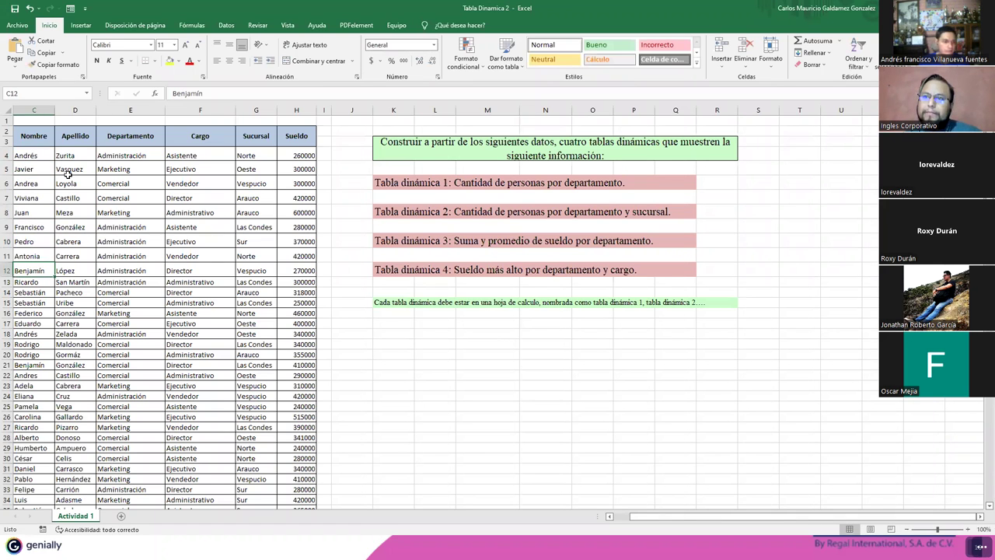
{"action": "key", "text": "Return"}
{"action": "key", "text": "Return"}
{"action": "key", "text": "Return"}
{"action": "key", "text": "Return"}
{"action": "key", "text": "Return"}
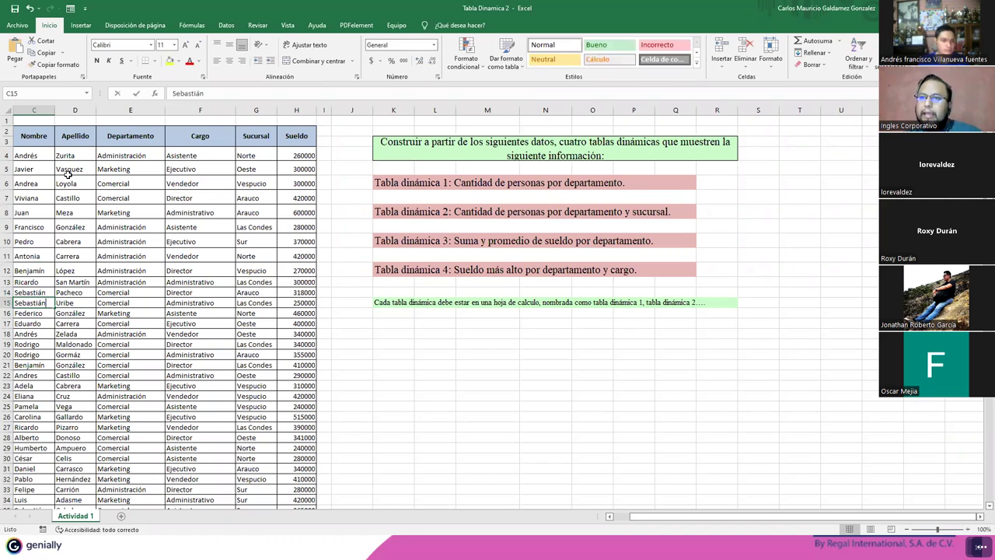
{"action": "key", "text": "F2"}
{"action": "key", "text": "Return"}
{"action": "key", "text": "Return"}
{"action": "key", "text": "Return"}
{"action": "key", "text": "Return"}
{"action": "key", "text": "Return"}
{"action": "key", "text": "Return"}
{"action": "key", "text": "Return"}
{"action": "key", "text": "F2"}
{"action": "key", "text": "Return"}
{"action": "key", "text": "Return"}
{"action": "key", "text": "Return"}
{"action": "key", "text": "Return"}
{"action": "key", "text": "Return"}
{"action": "key", "text": "F2"}
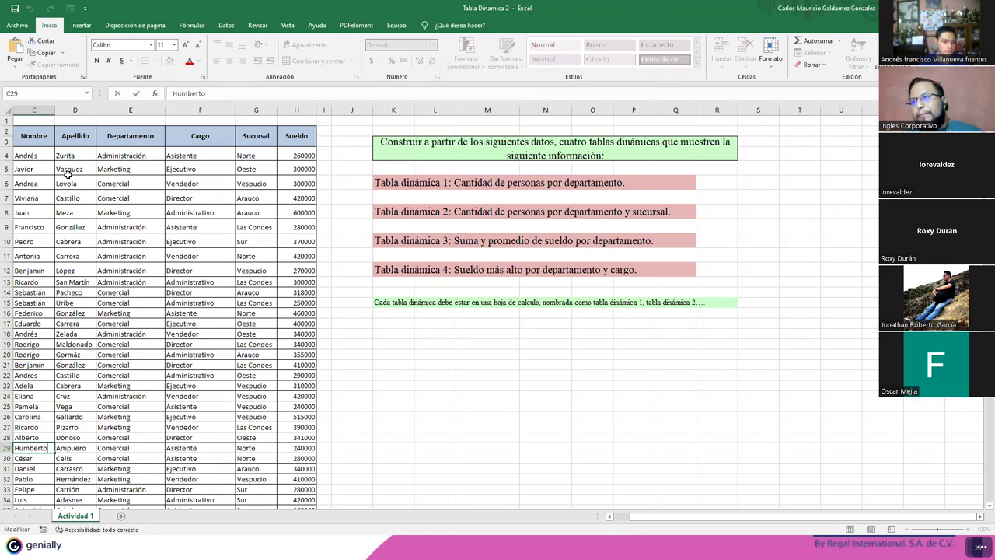
{"action": "key", "text": "Return"}
{"action": "key", "text": "Return"}
{"action": "key", "text": "Return"}
{"action": "key", "text": "Return"}
{"action": "key", "text": "F2"}
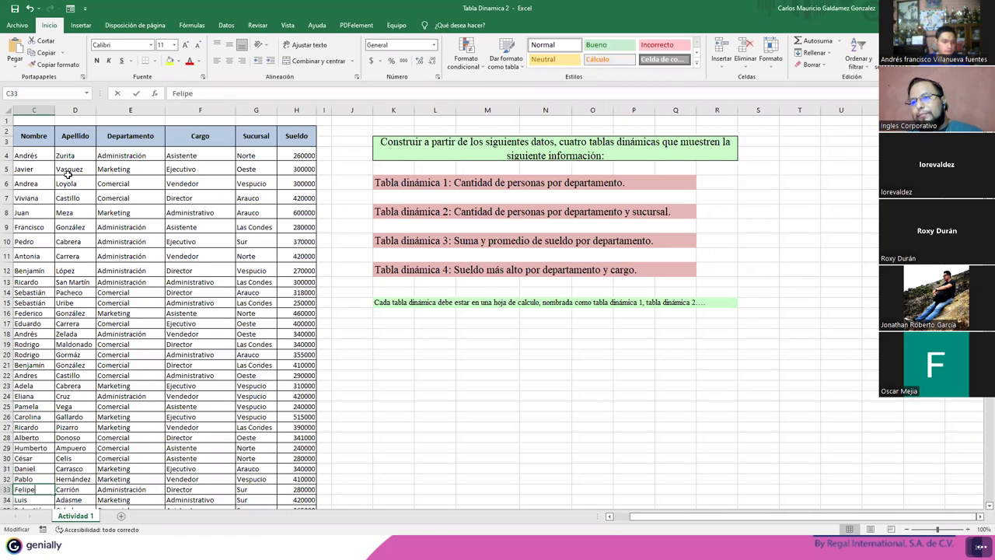
{"action": "key", "text": "Return"}
{"action": "key", "text": "Return"}
{"action": "key", "text": "Return"}
{"action": "key", "text": "Return"}
{"action": "key", "text": "Return"}
{"action": "key", "text": "Return"}
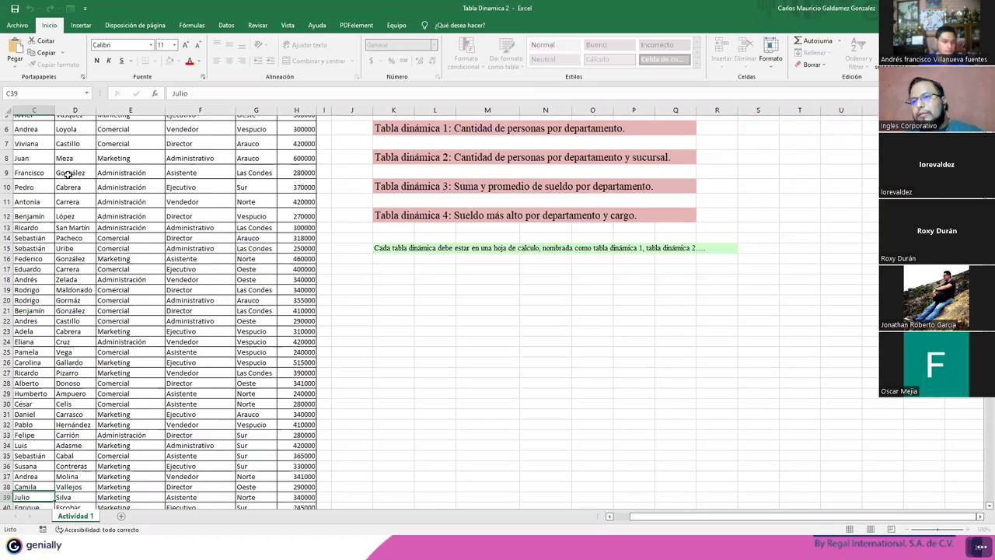
{"action": "key", "text": "Return"}
{"action": "key", "text": "Return"}
{"action": "key", "text": "Return"}
{"action": "key", "text": "Return"}
{"action": "key", "text": "Return"}
{"action": "key", "text": "Return"}
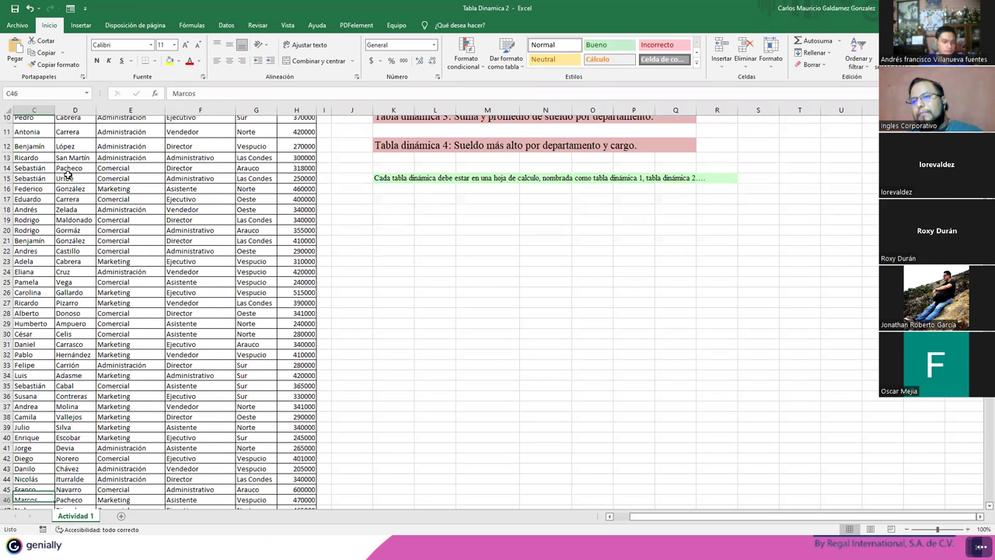
{"action": "key", "text": "Return"}
{"action": "key", "text": "Return"}
{"action": "key", "text": "Return"}
{"action": "key", "text": "Return"}
{"action": "key", "text": "Return"}
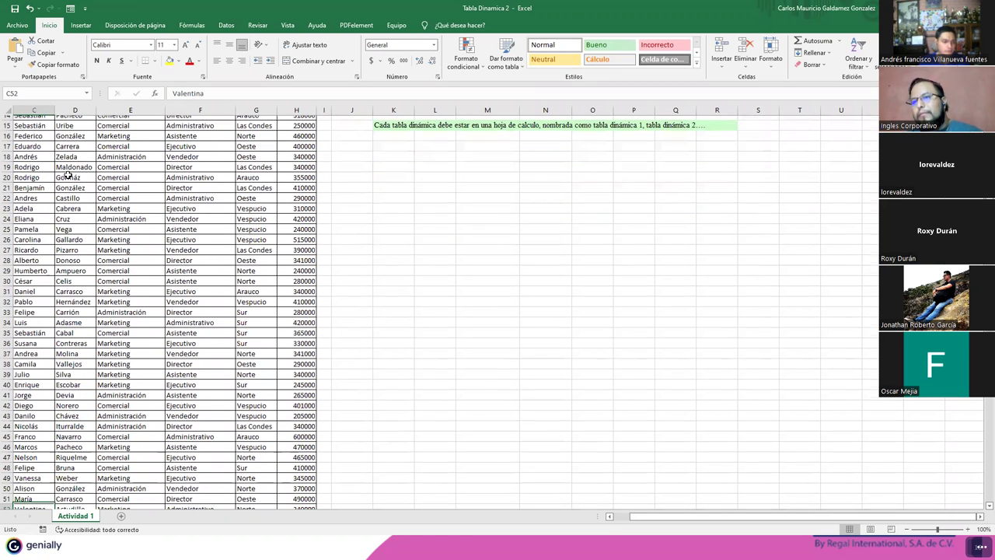
Retype the names Carlos, Antonio, Constanza and Michael in the next column C cells.
{"action": "key", "text": "Return"}
{"action": "key", "text": "Return"}
{"action": "key", "text": "Return"}
{"action": "type", "text": "Carlos"}
{"action": "key", "text": "Return"}
{"action": "key", "text": "Return"}
{"action": "key", "text": "Return"}
{"action": "type", "text": "Antonio"}
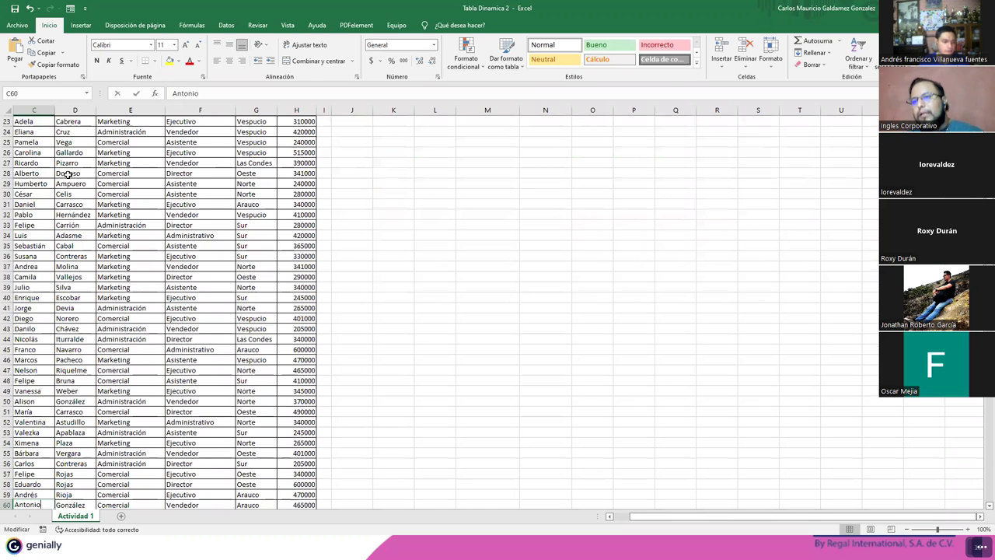
{"action": "key", "text": "Return"}
{"action": "key", "text": "Return"}
{"action": "type", "text": "Constanza"}
{"action": "key", "text": "Return"}
{"action": "key", "text": "Return"}
{"action": "key", "text": "Return"}
{"action": "type", "text": "Michael"}
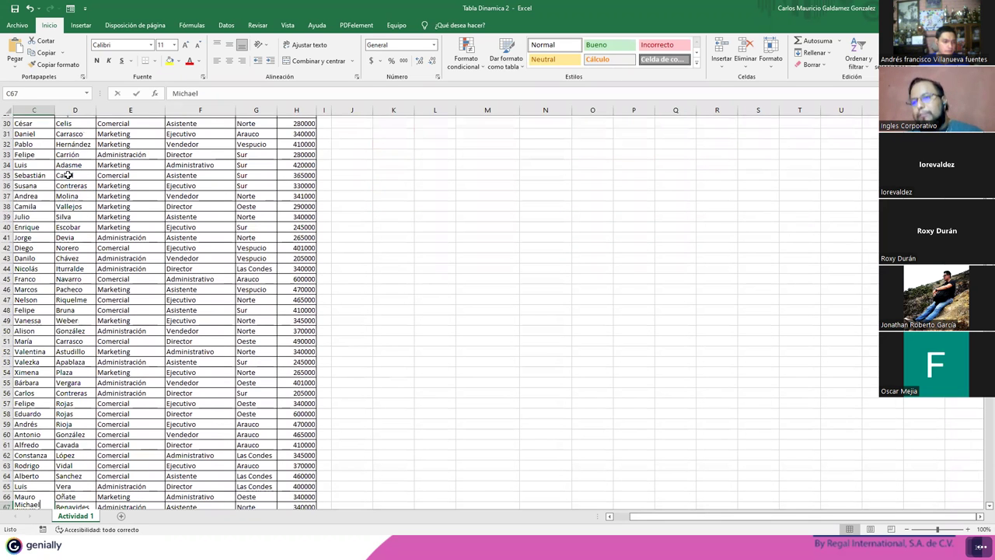
{"action": "key", "text": "Return"}
{"action": "key", "text": "Return"}
{"action": "key", "text": "Return"}
{"action": "key", "text": "Return"}
{"action": "key", "text": "Return"}
{"action": "key", "text": "Return"}
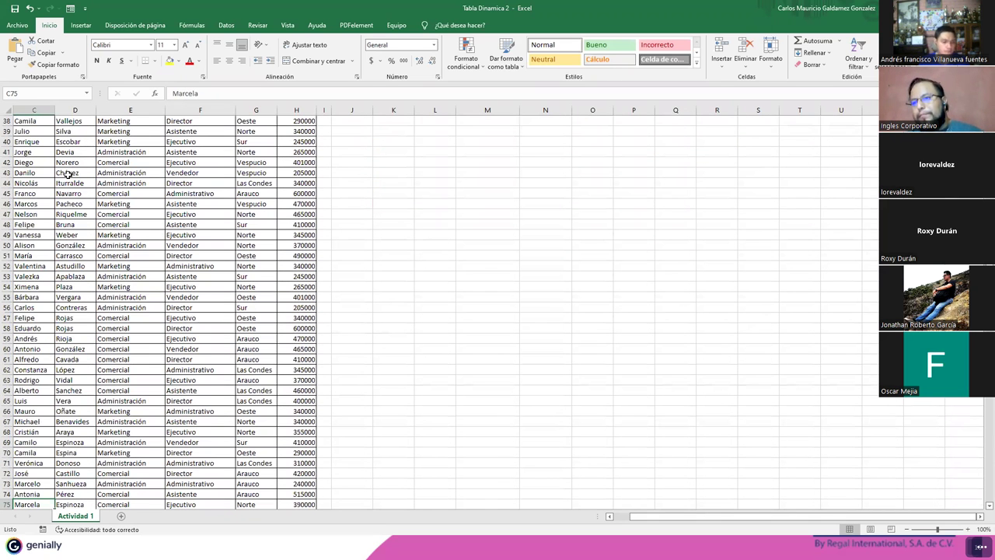
{"action": "key", "text": "Return"}
{"action": "key", "text": "Return"}
Retype Andrea and Camila, then confirm the following names down column C.
{"action": "key", "text": "Return"}
{"action": "key", "text": "Return"}
{"action": "key", "text": "Return"}
{"action": "type", "text": "Andrea"}
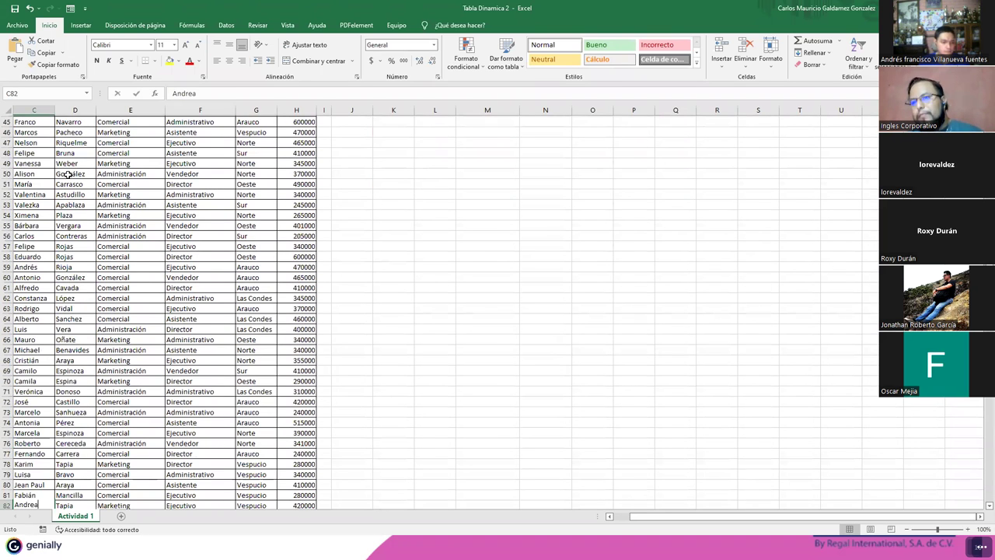
{"action": "key", "text": "Return"}
{"action": "key", "text": "Return"}
{"action": "key", "text": "Return"}
{"action": "type", "text": "Camila"}
{"action": "key", "text": "Return"}
{"action": "key", "text": "Return"}
{"action": "key", "text": "Return"}
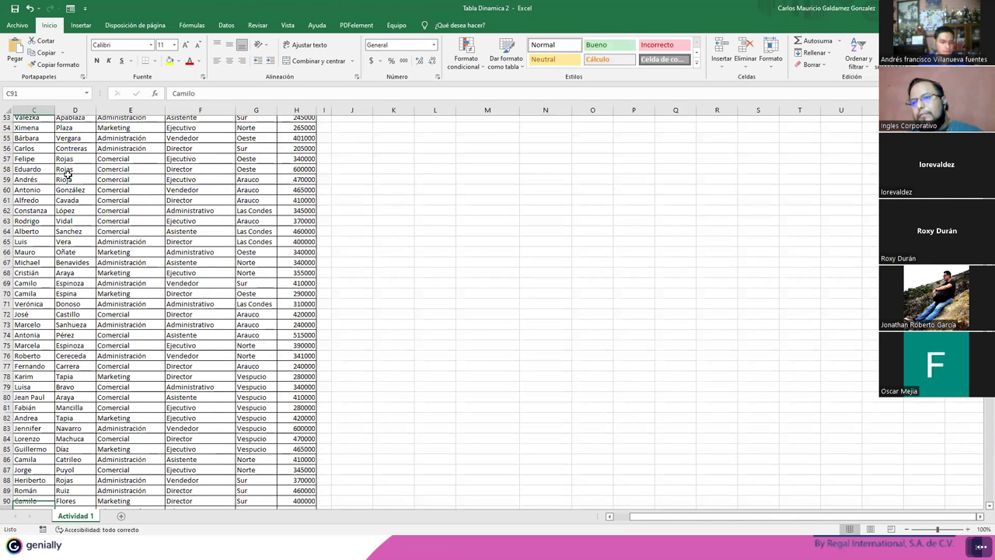
{"action": "key", "text": "Return"}
{"action": "key", "text": "Return"}
{"action": "key", "text": "Return"}
{"action": "key", "text": "Return"}
{"action": "key", "text": "Return"}
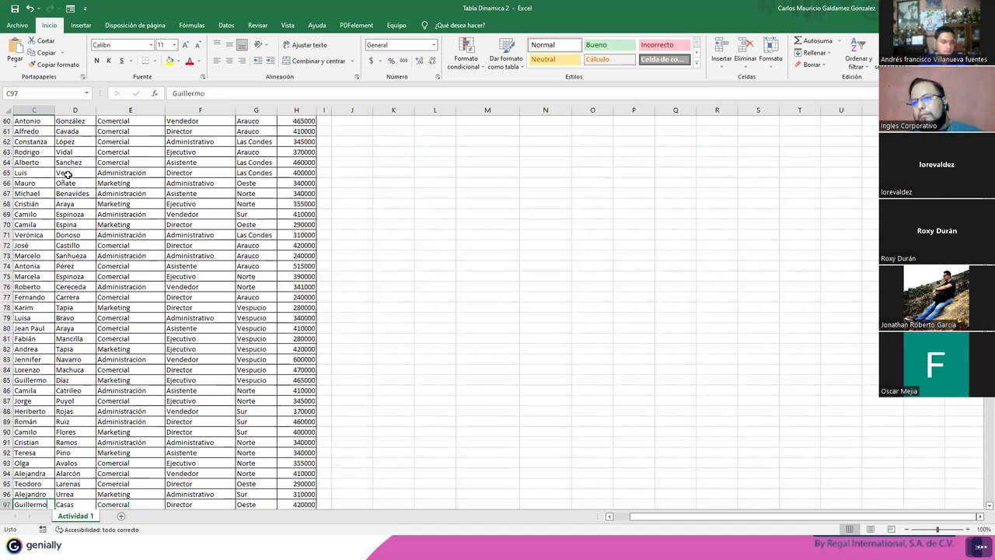
{"action": "key", "text": "Return"}
{"action": "key", "text": "Return"}
{"action": "key", "text": "Return"}
{"action": "key", "text": "Return"}
{"action": "key", "text": "Return"}
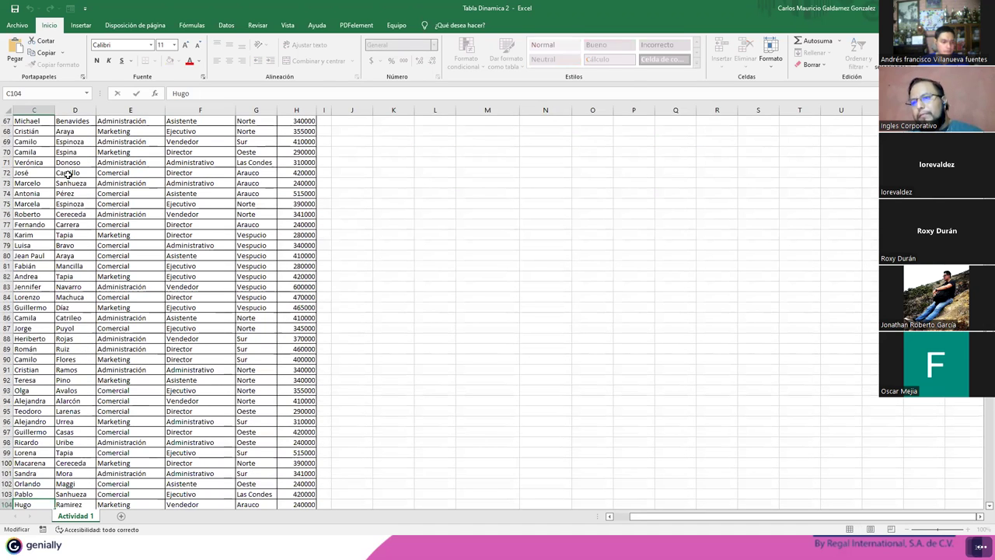
{"action": "key", "text": "Return"}
{"action": "key", "text": "Return"}
{"action": "key", "text": "Return"}
{"action": "key", "text": "Return"}
{"action": "key", "text": "Return"}
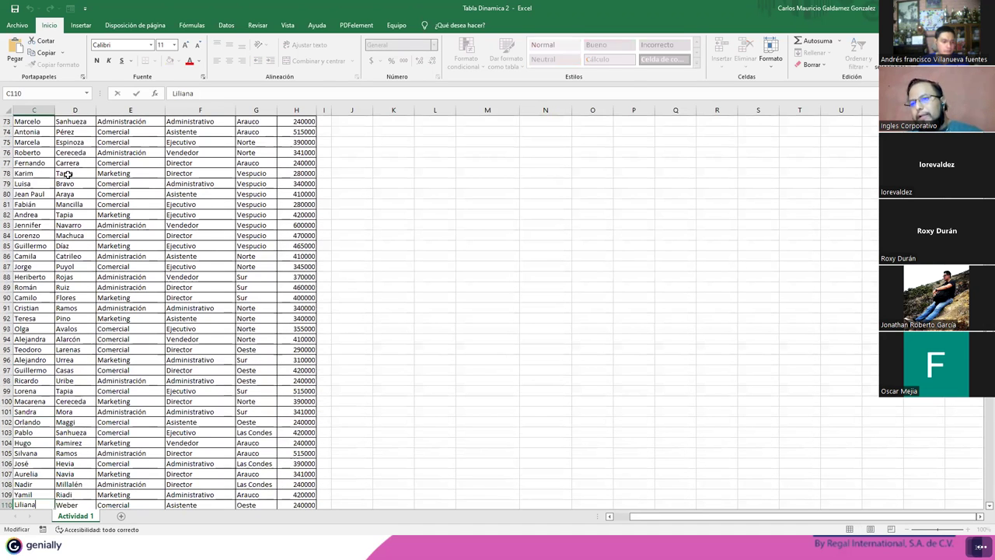
{"action": "key", "text": "Return"}
{"action": "key", "text": "Return"}
{"action": "key", "text": "Return"}
{"action": "key", "text": "Return"}
{"action": "key", "text": "Return"}
{"action": "key", "text": "Return"}
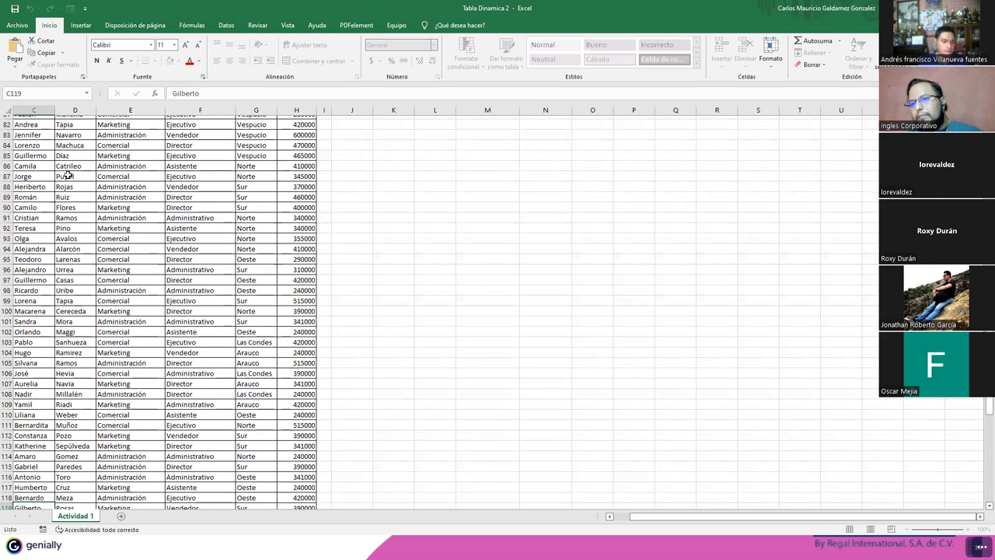
{"action": "key", "text": "Return"}
{"action": "key", "text": "Return"}
{"action": "key", "text": "Return"}
{"action": "key", "text": "Return"}
{"action": "key", "text": "Return"}
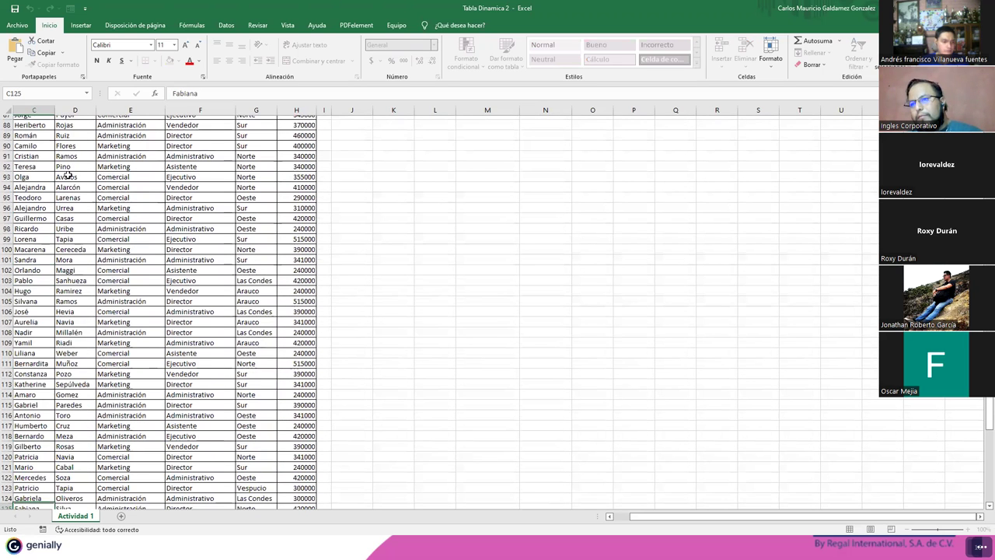
{"action": "key", "text": "Return"}
{"action": "key", "text": "Return"}
{"action": "key", "text": "Return"}
{"action": "key", "text": "Return"}
{"action": "key", "text": "Return"}
{"action": "key", "text": "Return"}
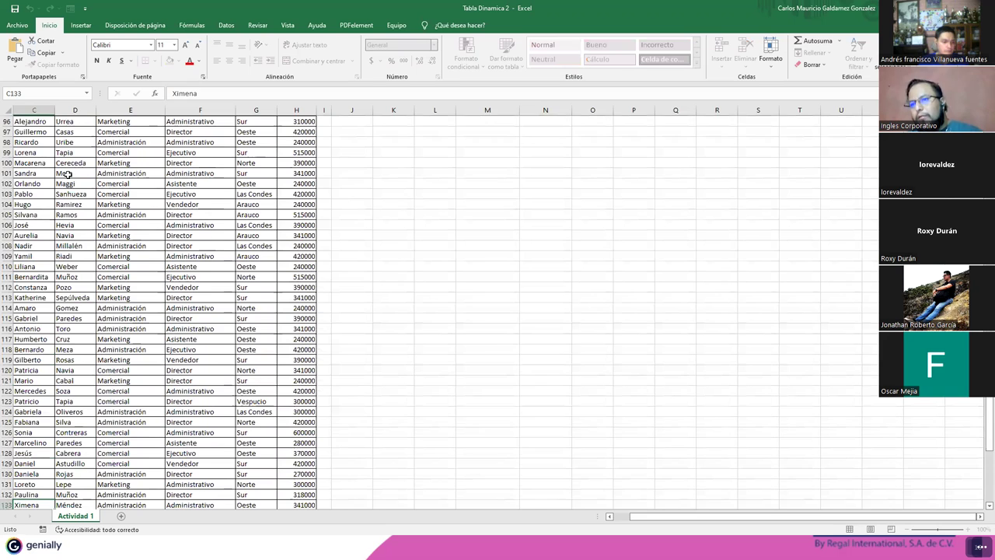
Re-enter the remaining first names down to row 153, then return to the top.
{"action": "key", "text": "Return"}
{"action": "key", "text": "Return"}
{"action": "key", "text": "F2"}
{"action": "key", "text": "Return"}
{"action": "key", "text": "Return"}
{"action": "key", "text": "Return"}
{"action": "key", "text": "F2"}
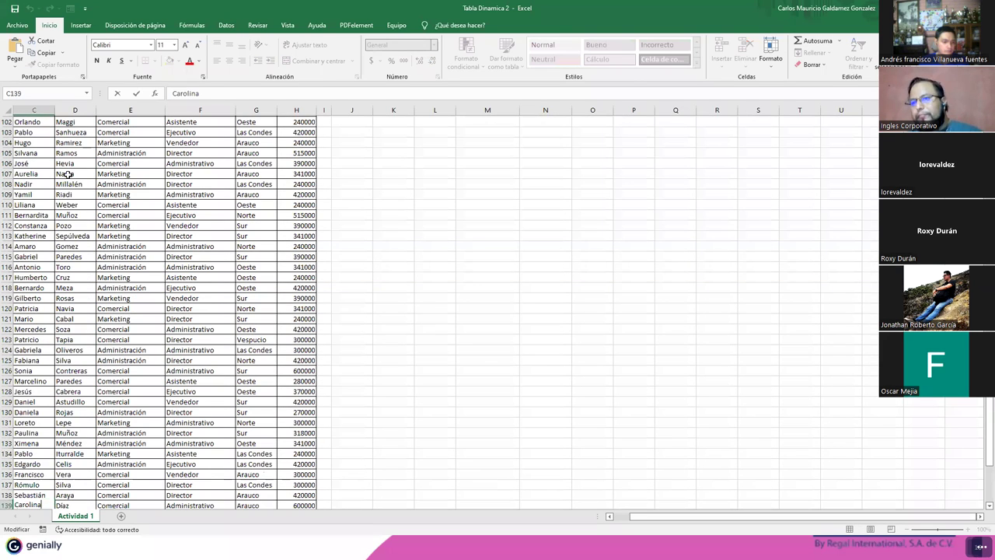
{"action": "key", "text": "Return"}
{"action": "key", "text": "Return"}
{"action": "key", "text": "Return"}
{"action": "key", "text": "Return"}
{"action": "key", "text": "Return"}
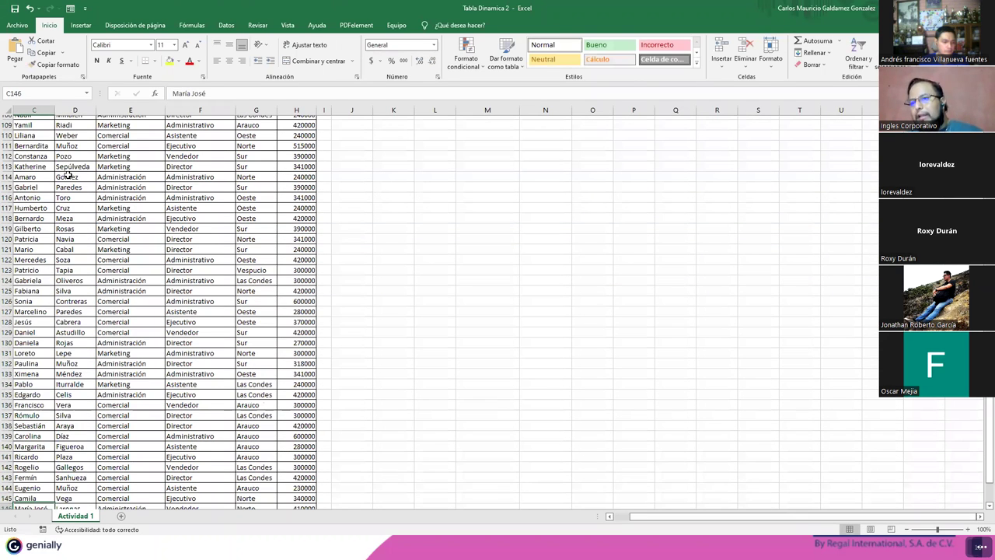
{"action": "key", "text": "Return"}
{"action": "key", "text": "Return"}
{"action": "key", "text": "Return"}
{"action": "key", "text": "F2"}
{"action": "key", "text": "Return"}
{"action": "key", "text": "Return"}
{"action": "key", "text": "Return"}
{"action": "key", "text": "F2"}
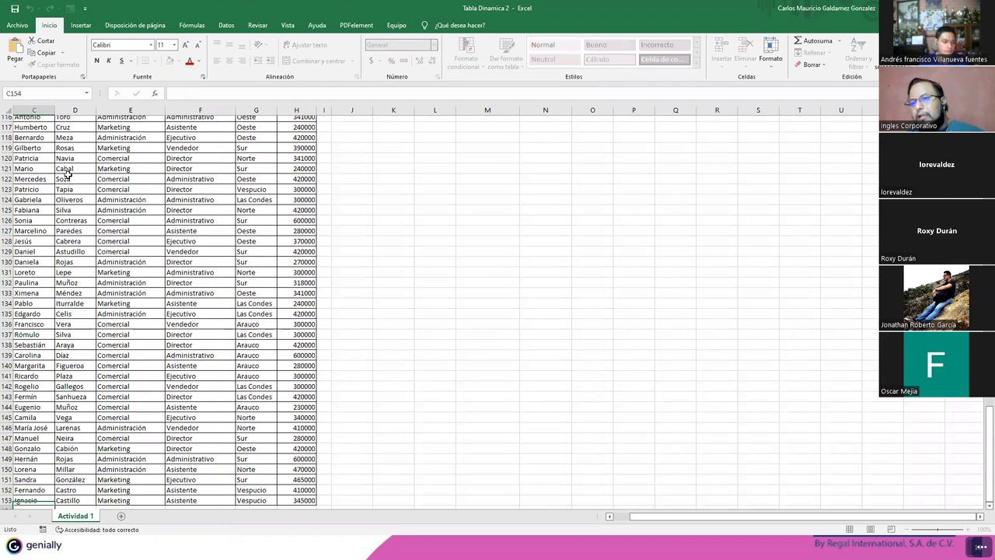
{"action": "key", "text": "Return"}
{"action": "key", "text": "Return"}
{"action": "key", "text": "Return"}
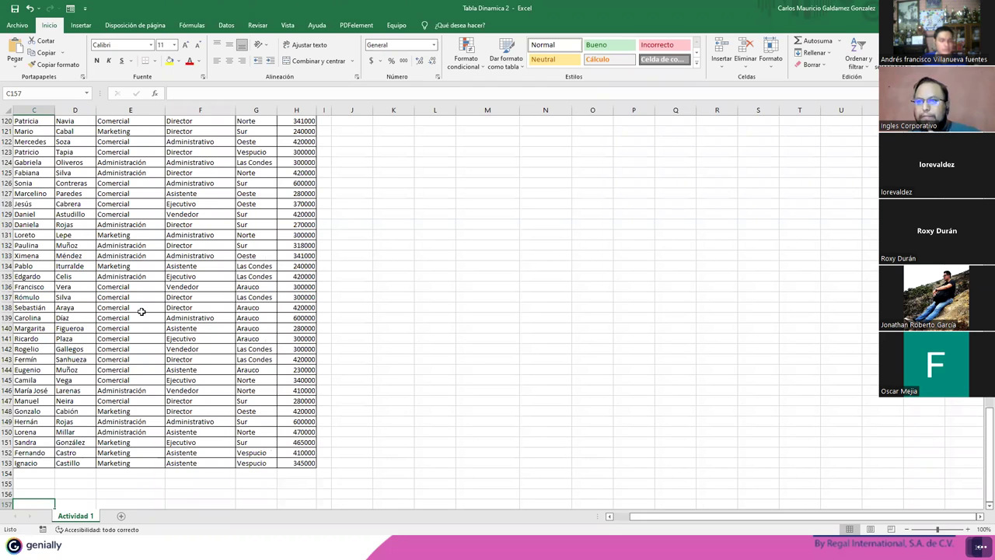
{"action": "scroll", "coordinate": [136, 303], "scroll_direction": "up", "scroll_amount": 8}
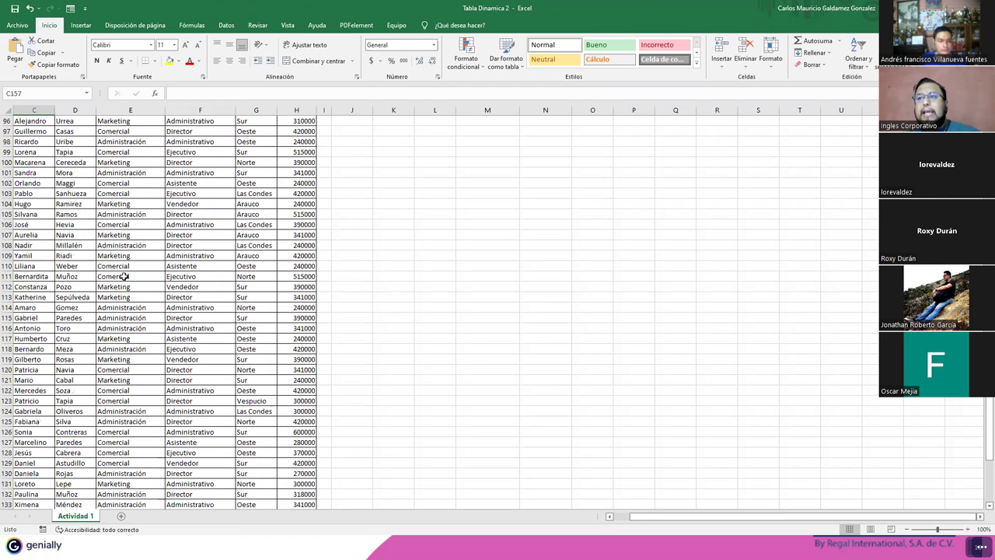
{"action": "scroll", "coordinate": [123, 276], "scroll_direction": "up", "scroll_amount": 18}
{"action": "scroll", "coordinate": [130, 271], "scroll_direction": "up", "scroll_amount": 14}
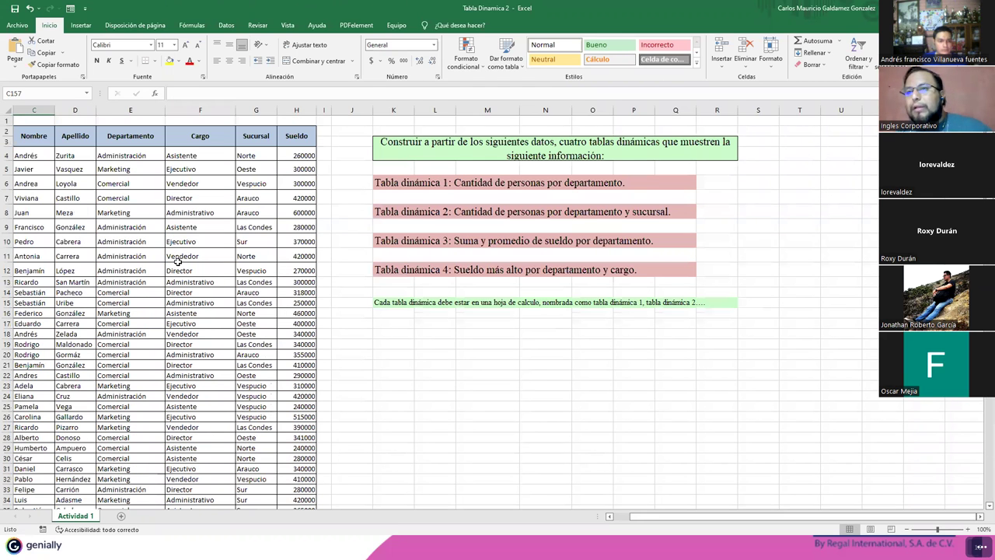
{"action": "left_click", "coordinate": [33, 155]}
{"action": "key", "text": "ctrl+shift+Down"}
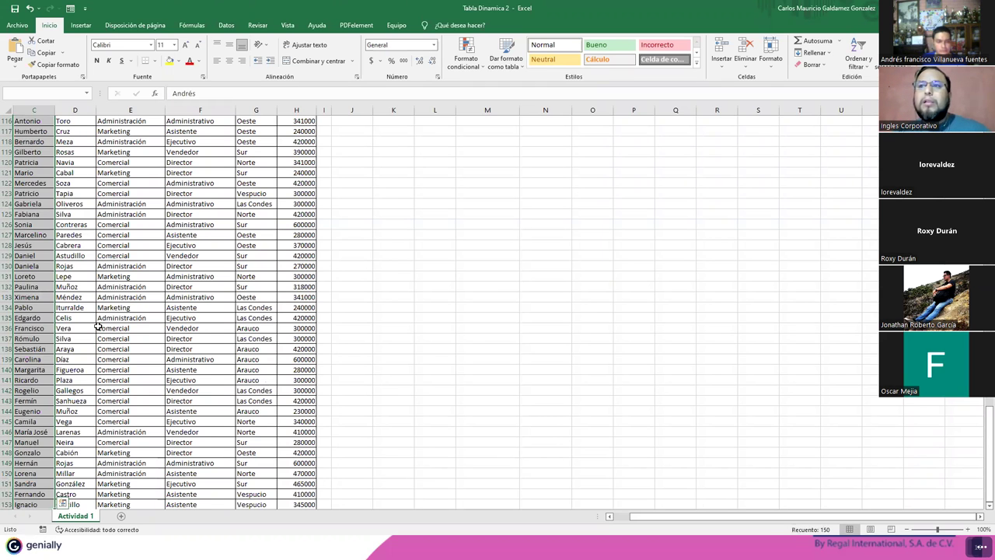
{"action": "scroll", "coordinate": [102, 310], "scroll_direction": "up", "scroll_amount": 16}
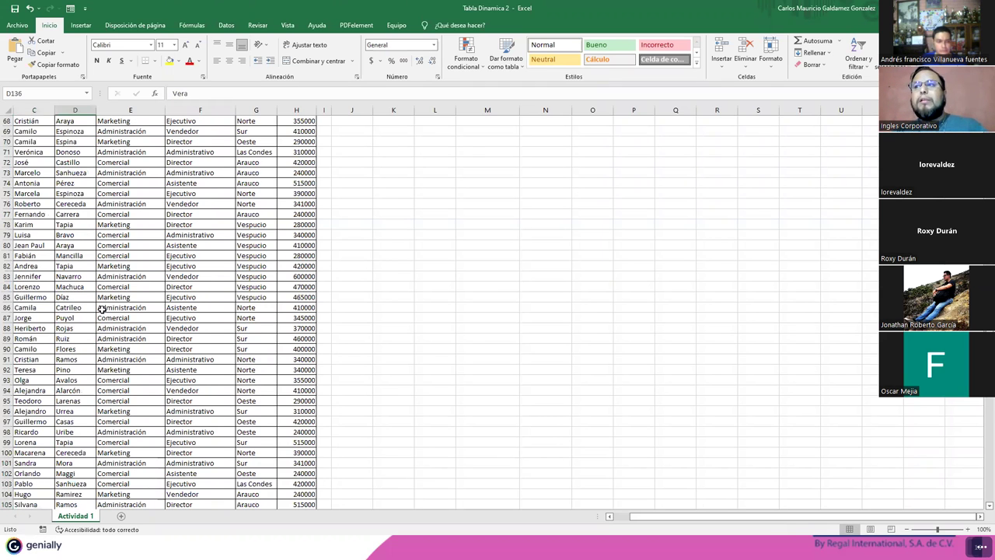
{"action": "scroll", "coordinate": [102, 309], "scroll_direction": "up", "scroll_amount": 20}
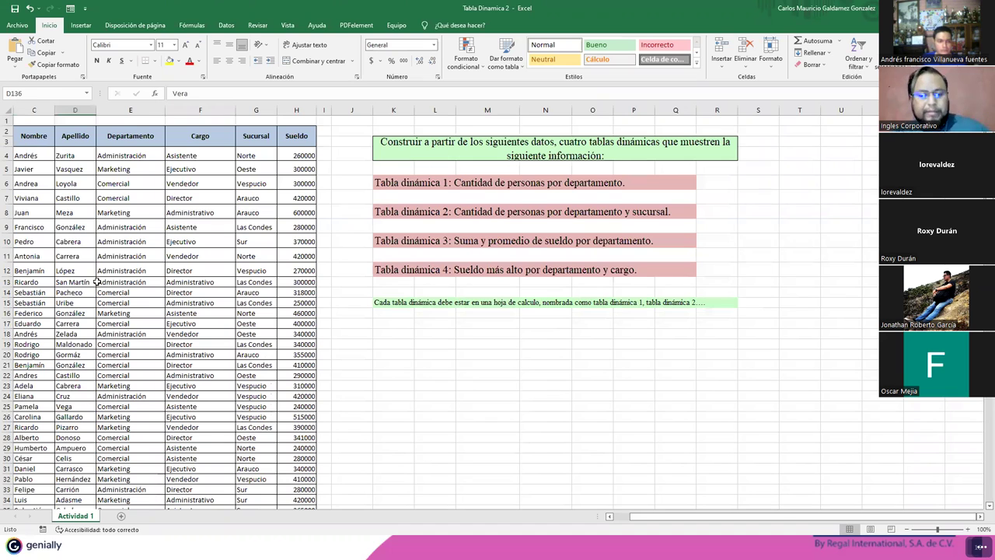
{"action": "key", "text": "ctrl+Home"}
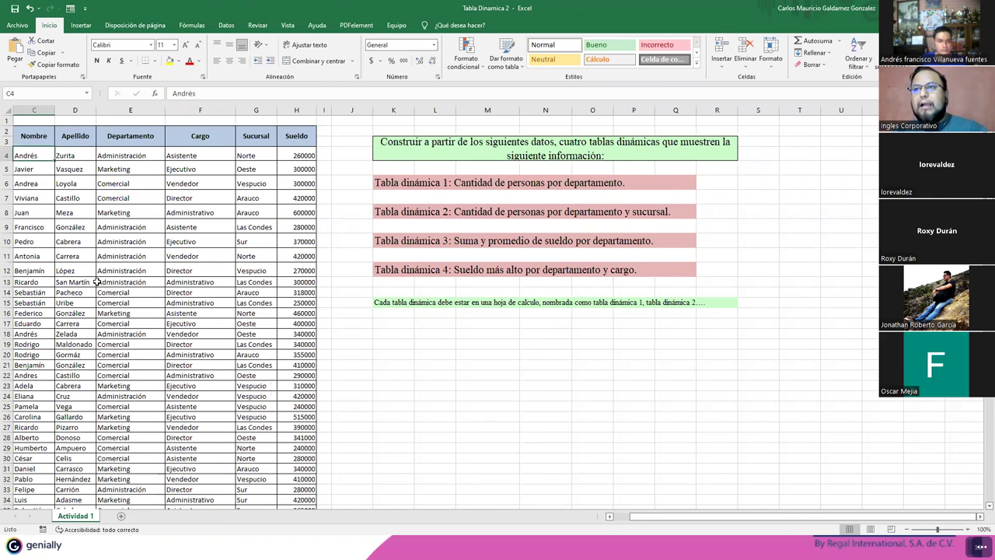
{"action": "key", "text": "F2"}
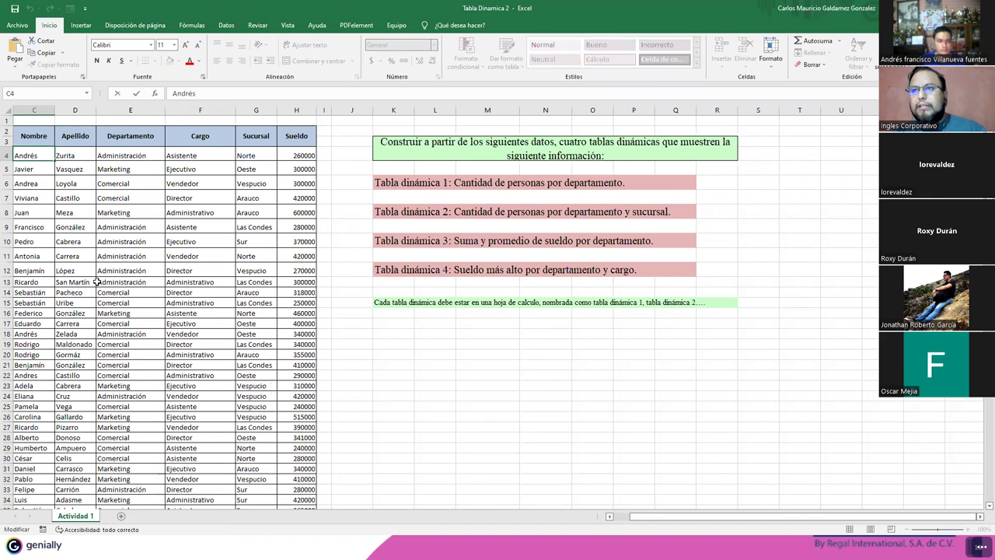
Convert the employee range B2:H153 into a table with headers, Tabla1.
{"action": "left_click", "coordinate": [82, 26]}
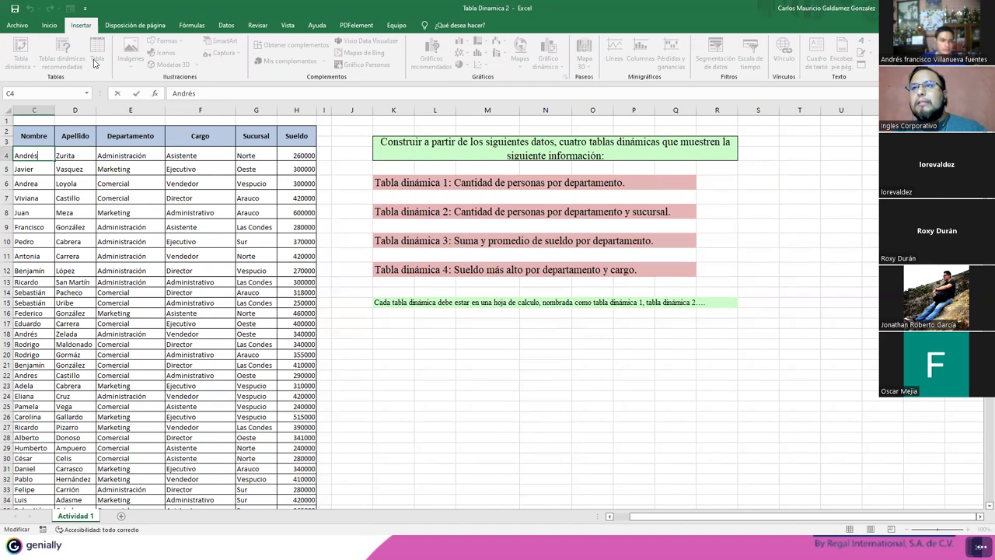
{"action": "left_click", "coordinate": [113, 212]}
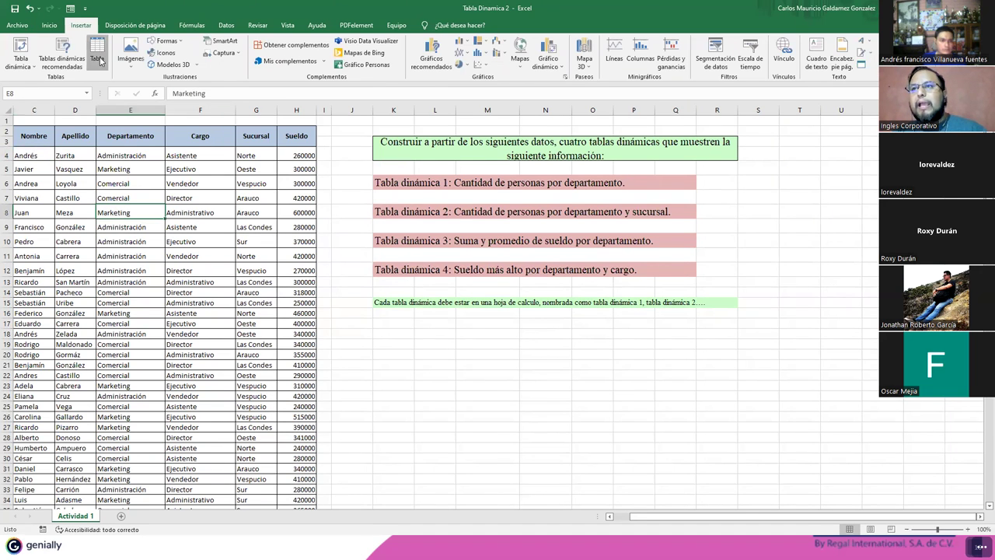
{"action": "left_click", "coordinate": [98, 53]}
{"action": "left_click", "coordinate": [588, 312]}
{"action": "left_click", "coordinate": [590, 323]}
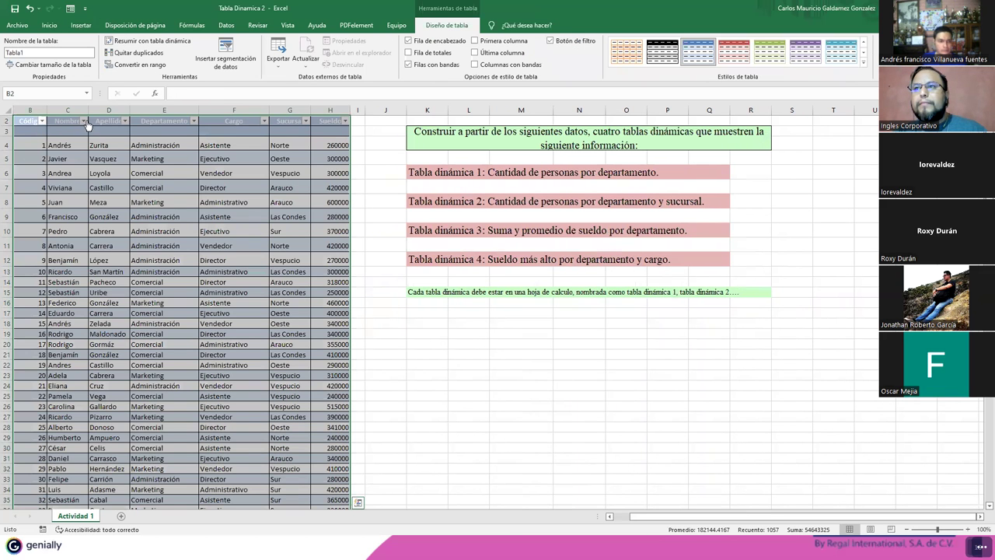
Filter the Nombre column to show only Andres.
{"action": "left_click", "coordinate": [84, 121]}
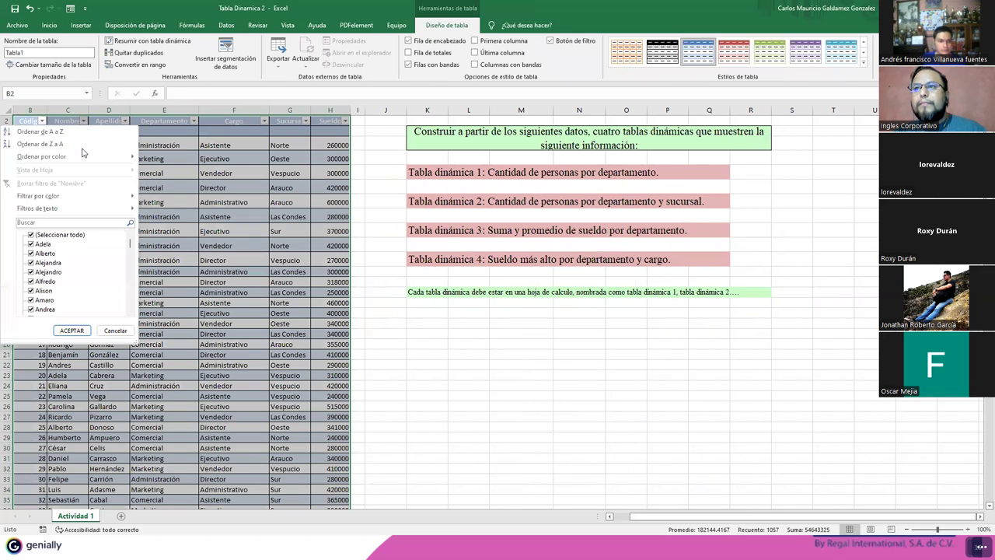
{"action": "left_click", "coordinate": [30, 235]}
{"action": "scroll", "coordinate": [35, 256], "scroll_direction": "down", "scroll_amount": 2}
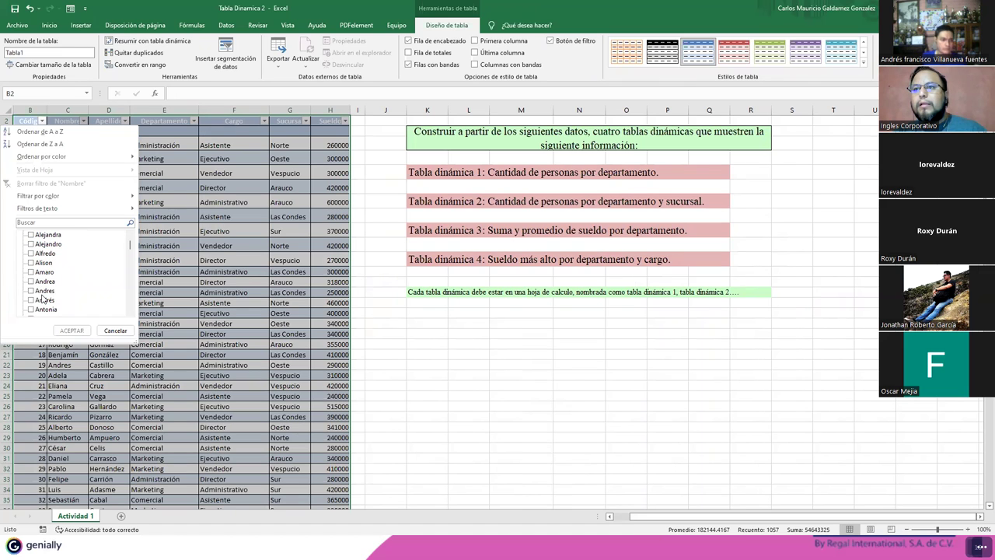
{"action": "left_click", "coordinate": [31, 291]}
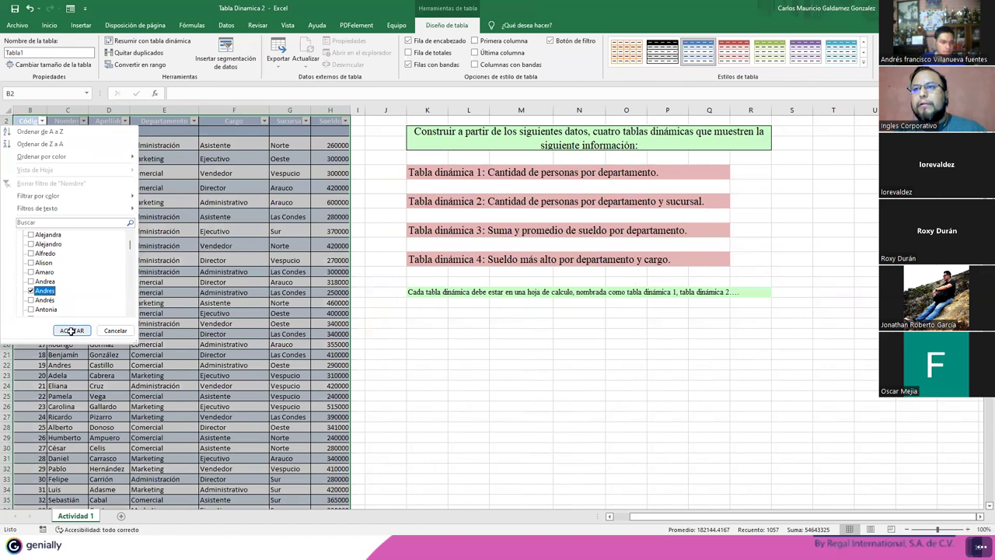
{"action": "left_click", "coordinate": [71, 330]}
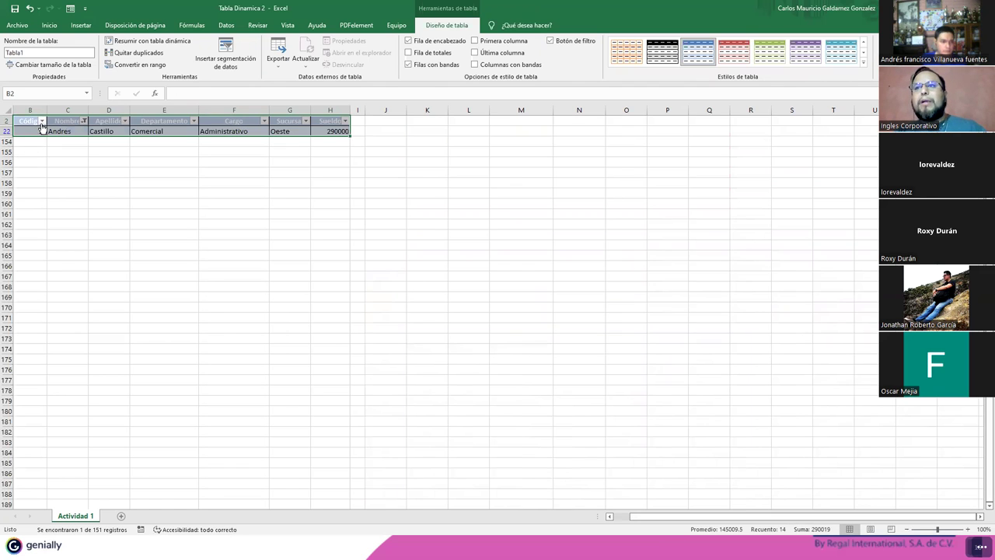
Clear the Nombre filter so every employee row shows again.
{"action": "left_click", "coordinate": [83, 123]}
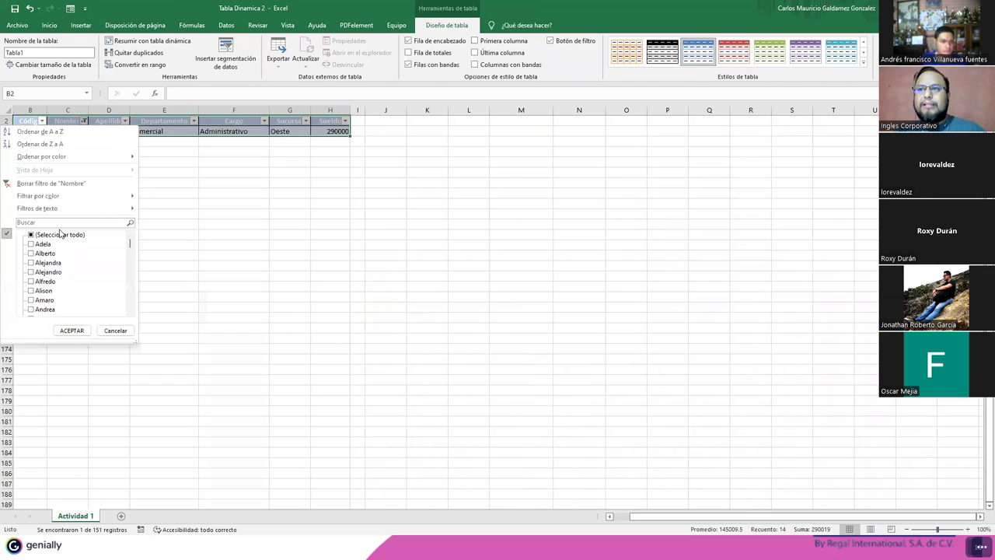
{"action": "left_click", "coordinate": [30, 236]}
{"action": "left_click", "coordinate": [71, 330]}
Copy the first employee's record B4:H4 into the empty row 154 below the table.
{"action": "left_click_drag", "start_coordinate": [28, 154], "coordinate": [319, 156]}
{"action": "key", "text": "ctrl+c"}
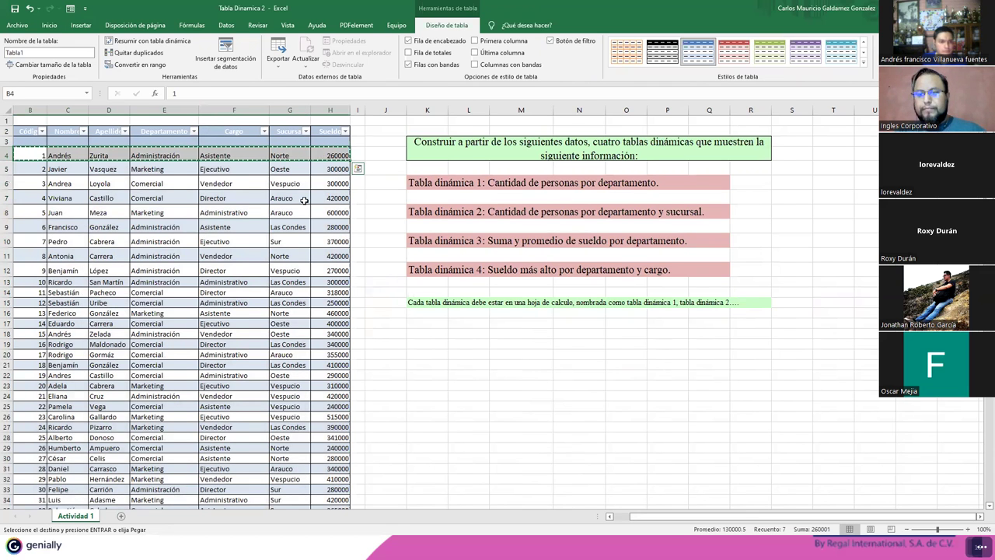
{"action": "key", "text": "ctrl+Down"}
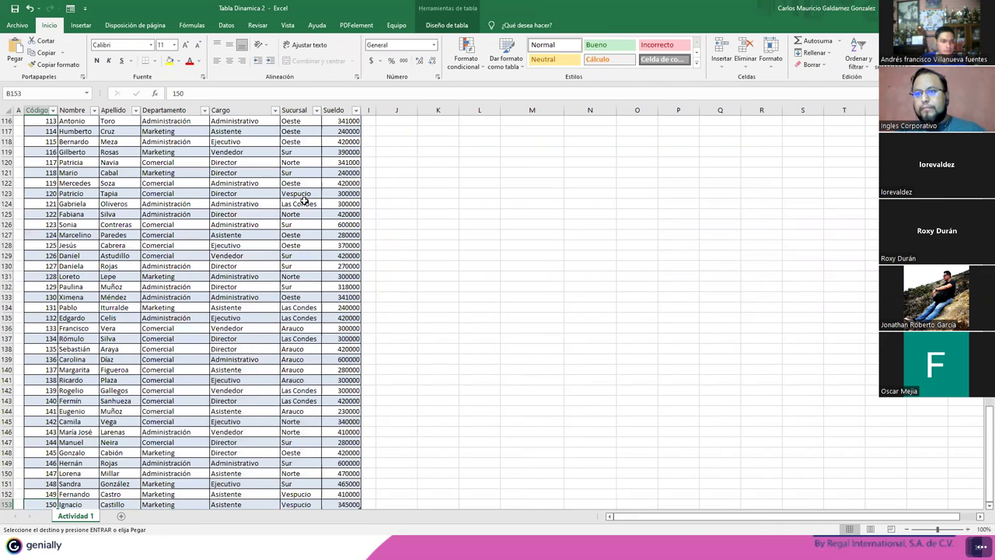
{"action": "left_click", "coordinate": [45, 453]}
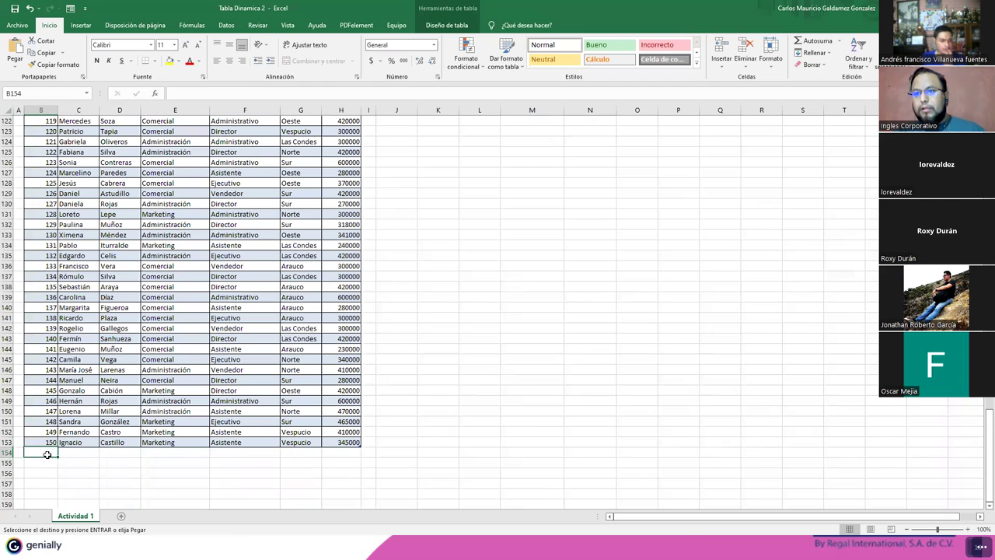
{"action": "key", "text": "ctrl+v"}
{"action": "double_click", "coordinate": [43, 452]}
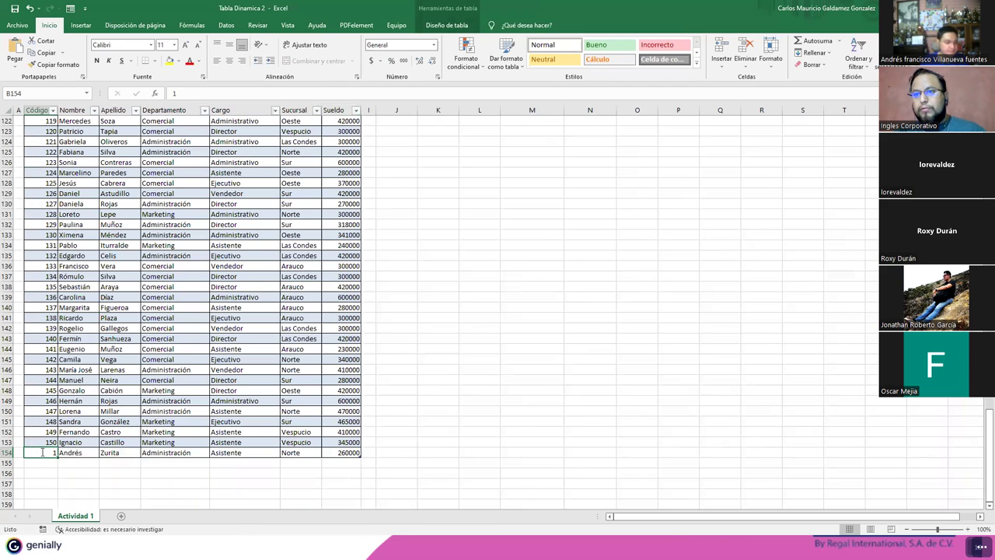
{"action": "key", "text": "Tab"}
{"action": "key", "text": "Tab"}
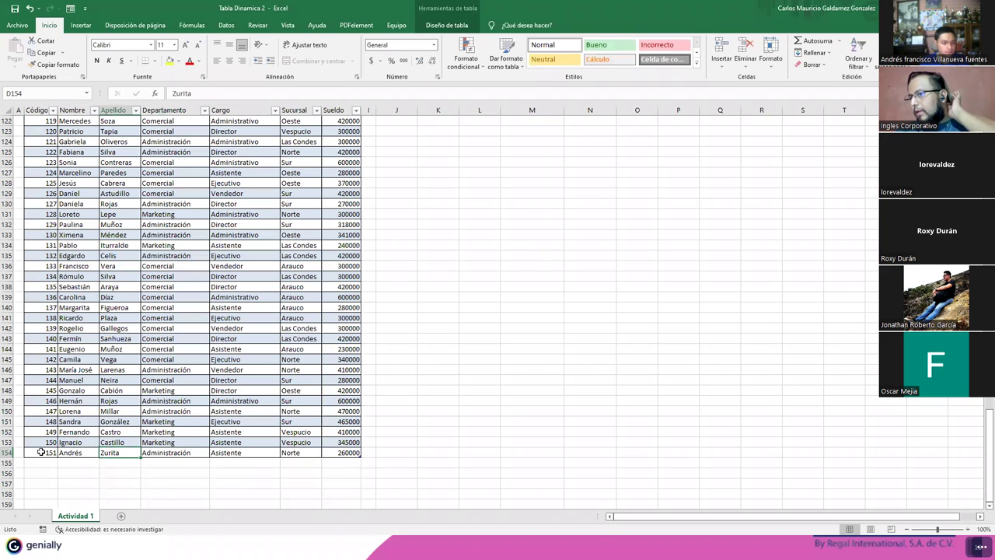
{"action": "key", "text": "Left"}
{"action": "key", "text": "Right"}
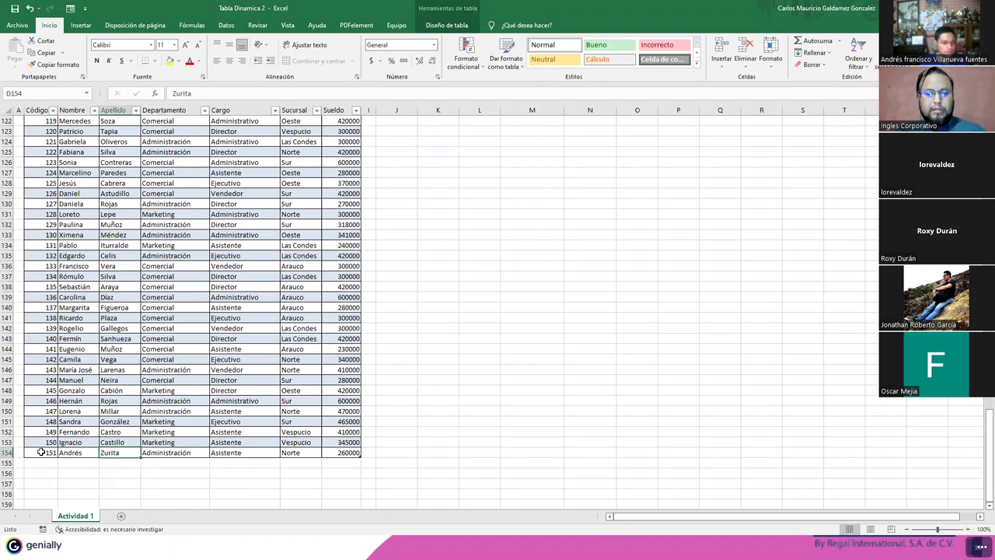
{"action": "type", "text": "mENDE"}
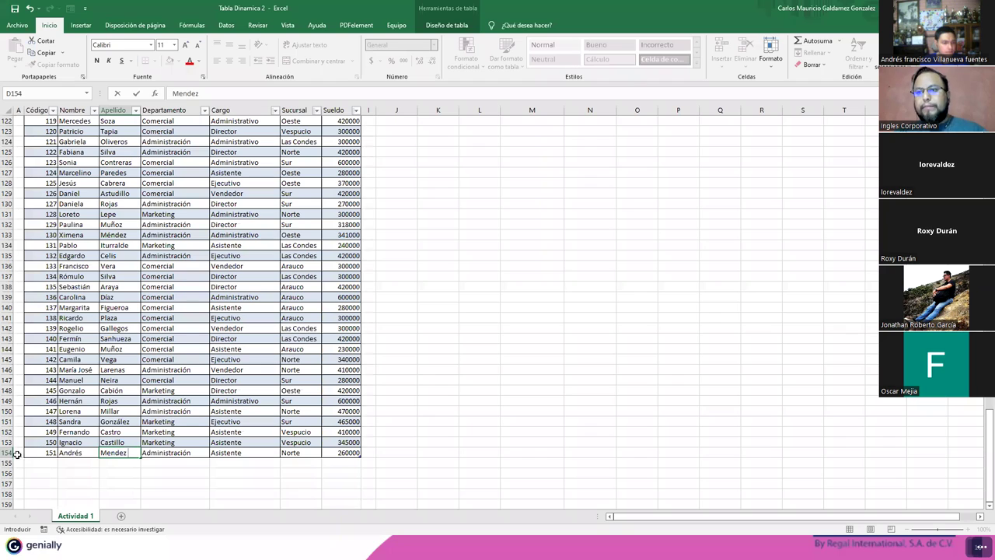
{"action": "left_click", "coordinate": [82, 452]}
{"action": "key", "text": "F2"}
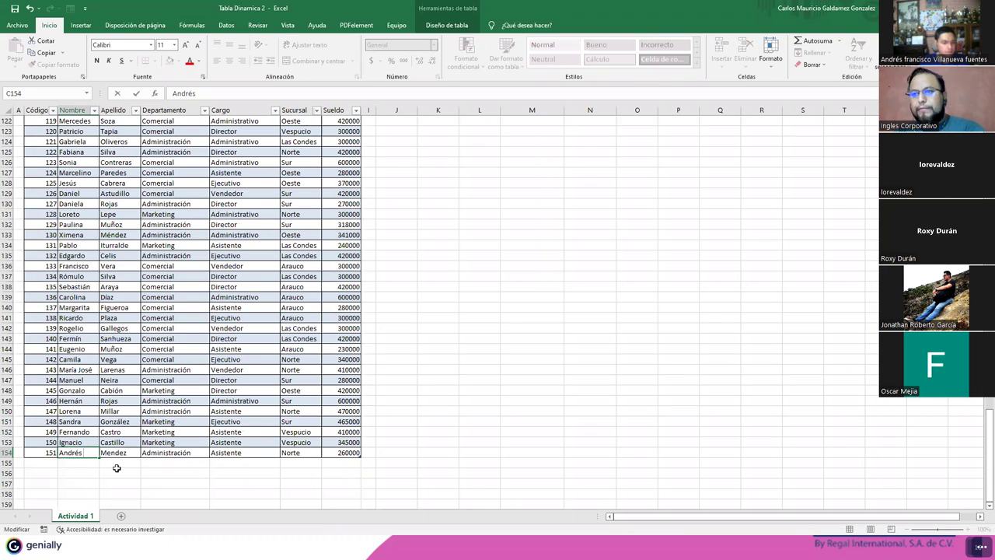
{"action": "key", "text": "Return"}
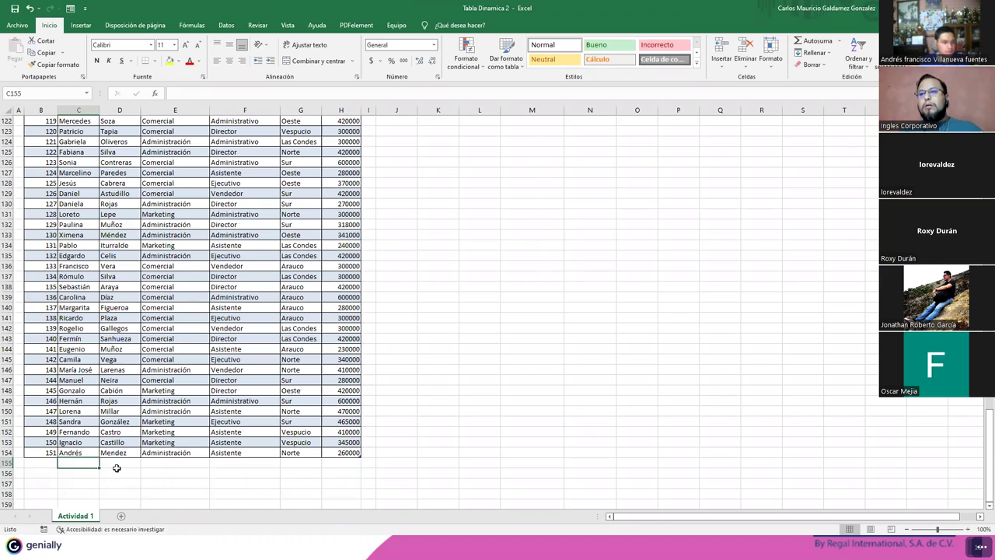
With a cell in Tabla1 selected, launch Insertar > Tabla dinámica.
{"action": "scroll", "coordinate": [129, 397], "scroll_direction": "up", "scroll_amount": 8}
{"action": "scroll", "coordinate": [129, 397], "scroll_direction": "up", "scroll_amount": 10}
{"action": "scroll", "coordinate": [127, 395], "scroll_direction": "up", "scroll_amount": 7}
{"action": "scroll", "coordinate": [128, 395], "scroll_direction": "up", "scroll_amount": 7}
{"action": "scroll", "coordinate": [129, 395], "scroll_direction": "up", "scroll_amount": 9}
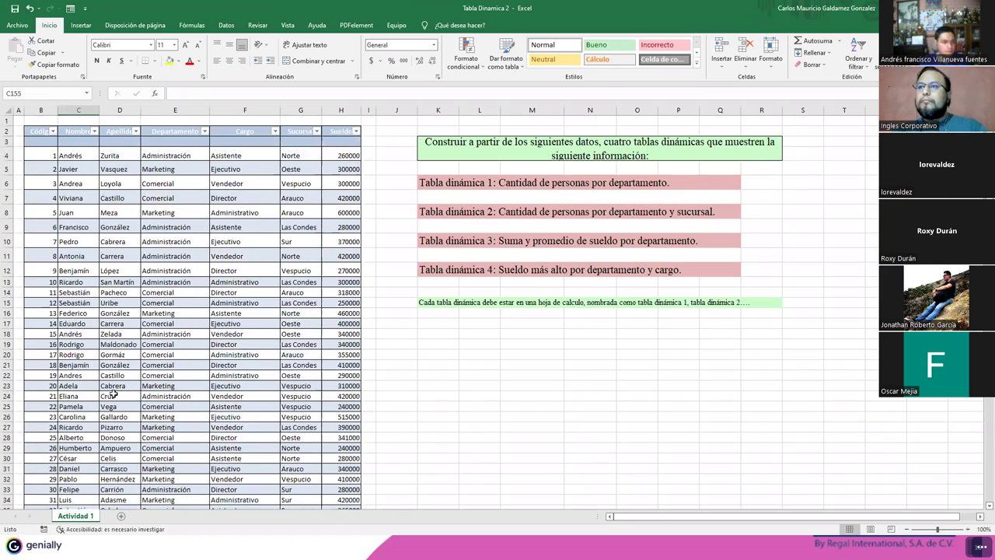
{"action": "left_click", "coordinate": [123, 281]}
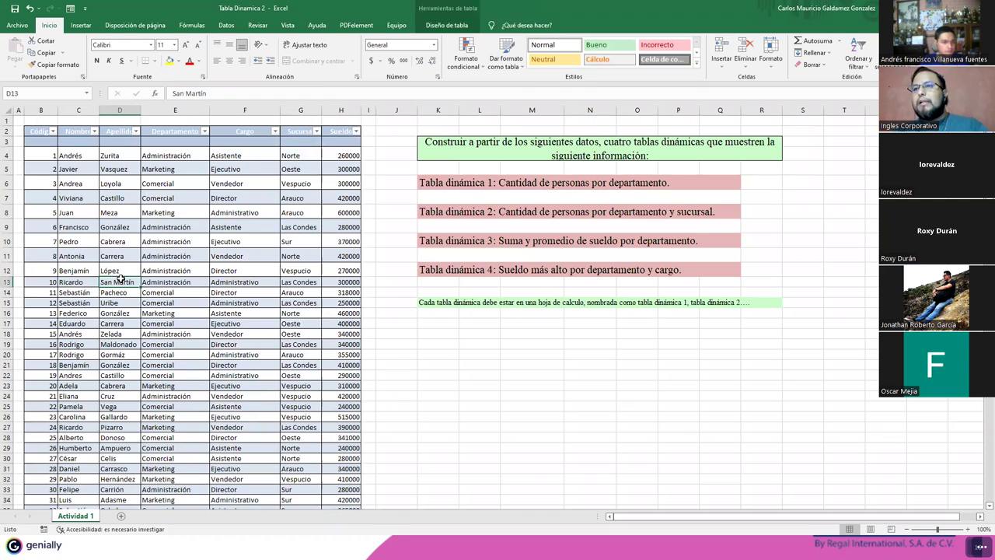
{"action": "left_click", "coordinate": [83, 29]}
{"action": "left_click", "coordinate": [131, 267]}
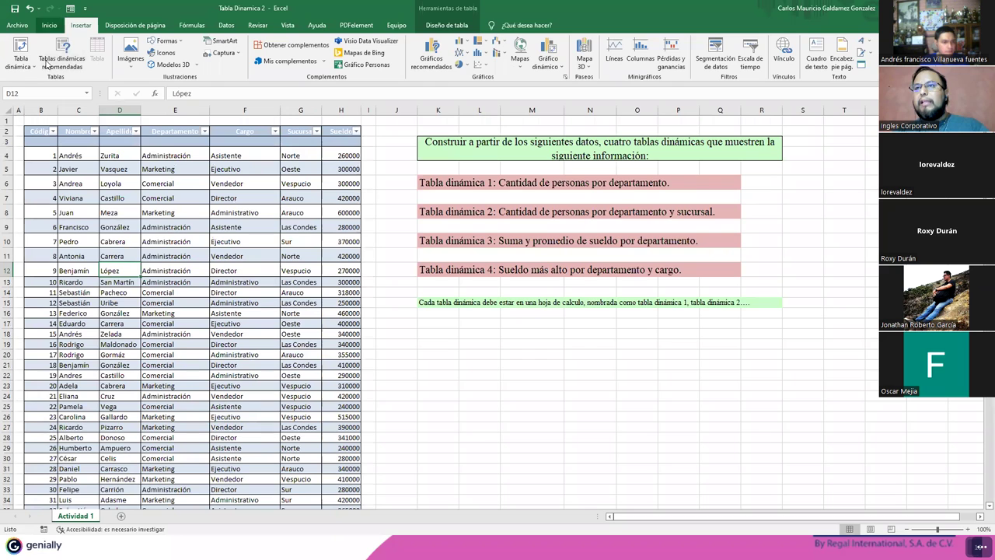
{"action": "left_click", "coordinate": [18, 48]}
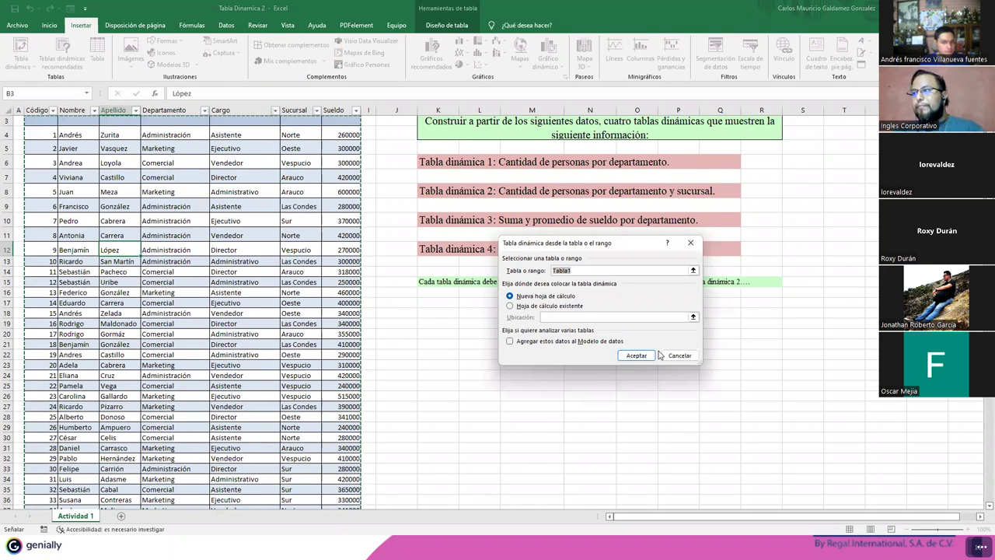
Create the pivot table on new sheet Hoja1 with Nombre as the row labels.
{"action": "left_click", "coordinate": [637, 355]}
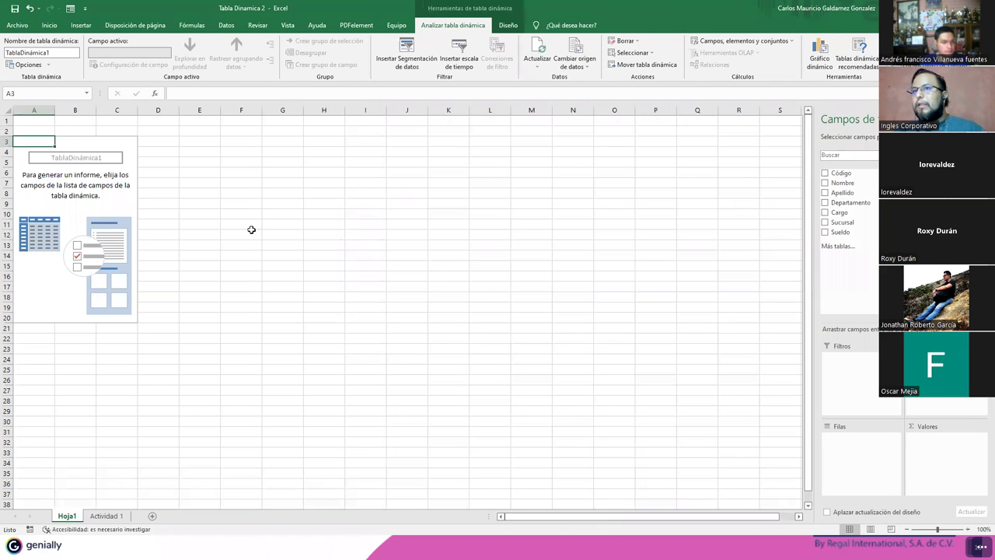
{"action": "left_click", "coordinate": [825, 182]}
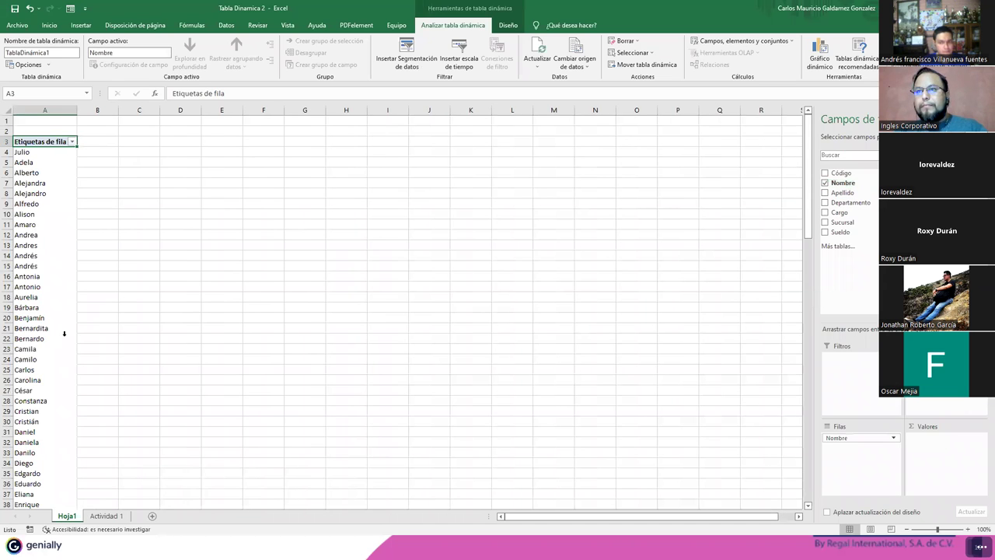
{"action": "scroll", "coordinate": [55, 306], "scroll_direction": "down", "scroll_amount": 2}
{"action": "scroll", "coordinate": [60, 314], "scroll_direction": "down", "scroll_amount": 1}
{"action": "scroll", "coordinate": [63, 318], "scroll_direction": "down", "scroll_amount": 1}
{"action": "scroll", "coordinate": [64, 329], "scroll_direction": "down", "scroll_amount": 1}
{"action": "scroll", "coordinate": [43, 326], "scroll_direction": "down", "scroll_amount": 4}
{"action": "scroll", "coordinate": [51, 330], "scroll_direction": "down", "scroll_amount": 1}
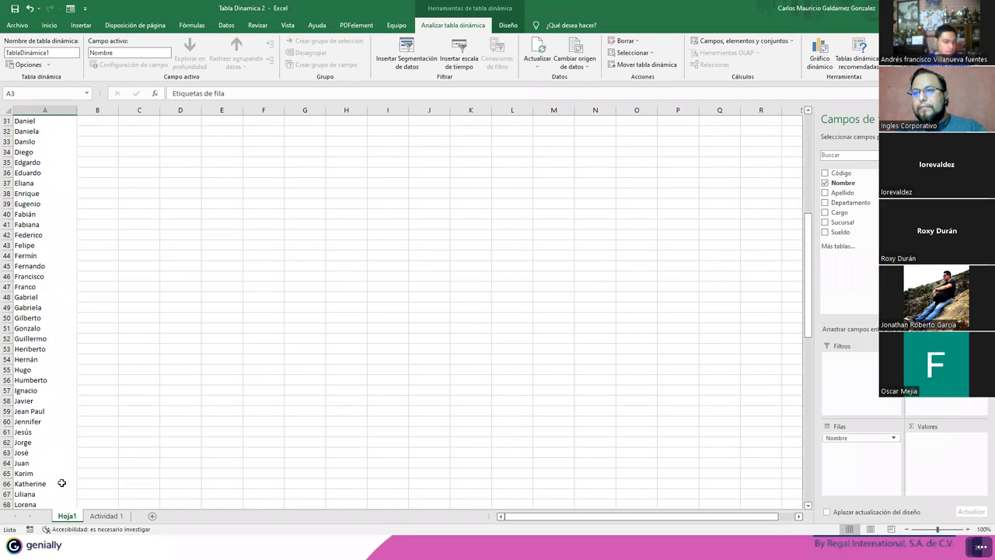
Glance at Actividad 1, then select the Andres and two Andrés rows 13–15 on Hoja1.
{"action": "left_click", "coordinate": [100, 517]}
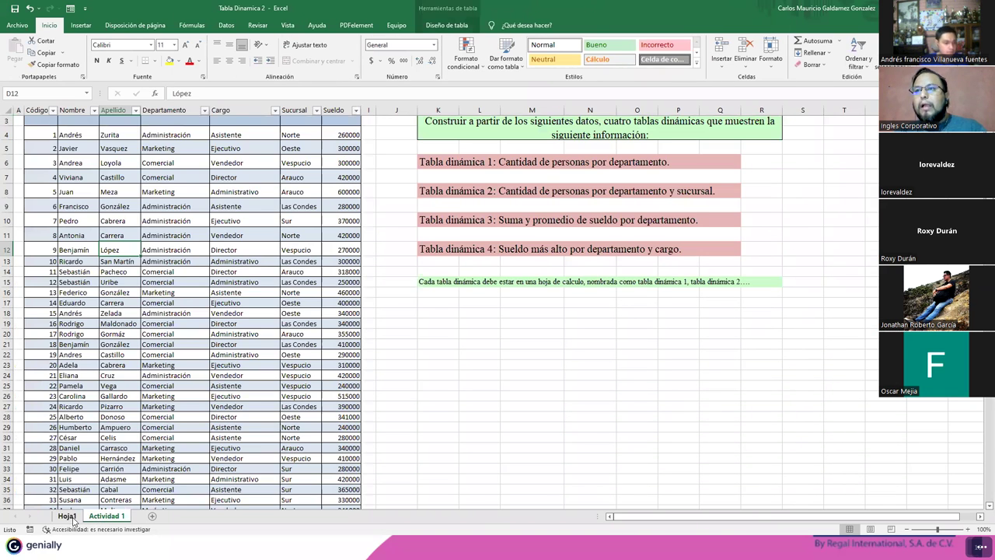
{"action": "left_click", "coordinate": [67, 516]}
{"action": "scroll", "coordinate": [83, 385], "scroll_direction": "up", "scroll_amount": 4}
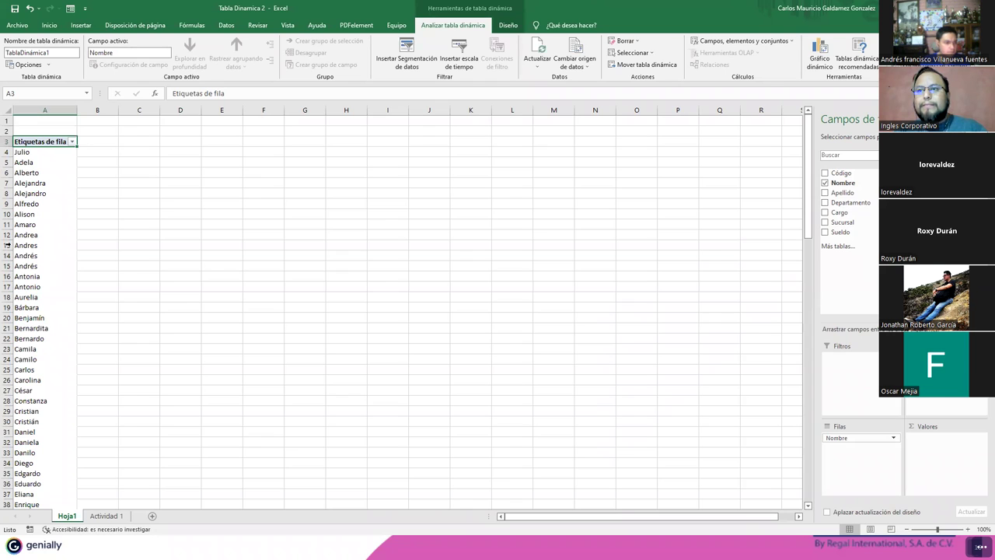
{"action": "left_click_drag", "start_coordinate": [7, 245], "coordinate": [7, 266]}
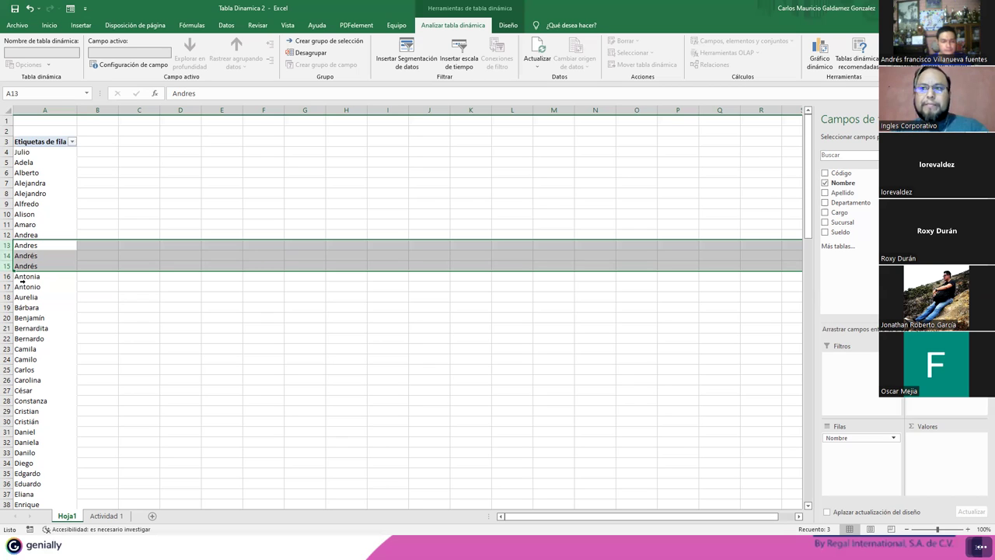
{"action": "left_click", "coordinate": [35, 246]}
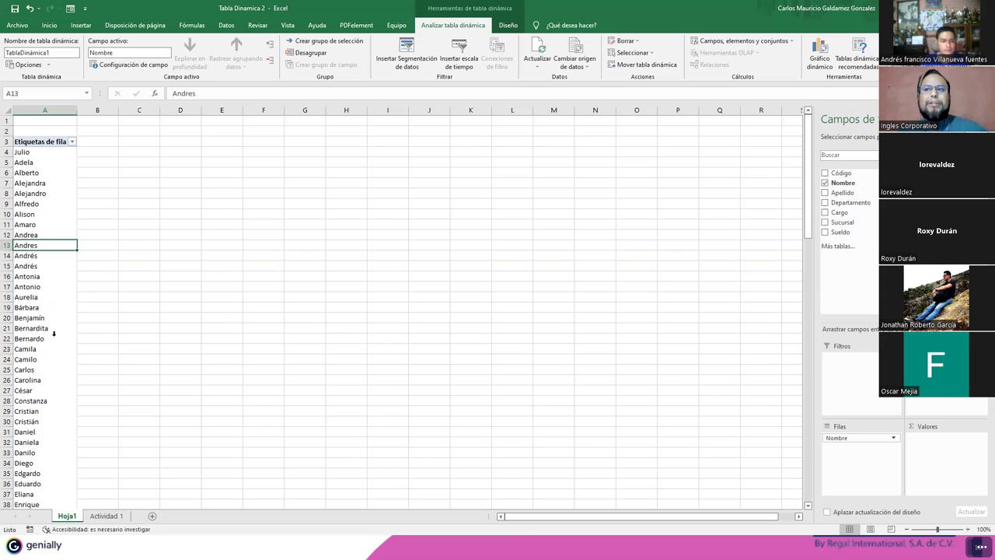
{"action": "key", "text": "F2"}
{"action": "key", "text": "Return"}
{"action": "key", "text": "F2"}
{"action": "key", "text": "Return"}
{"action": "key", "text": "F2"}
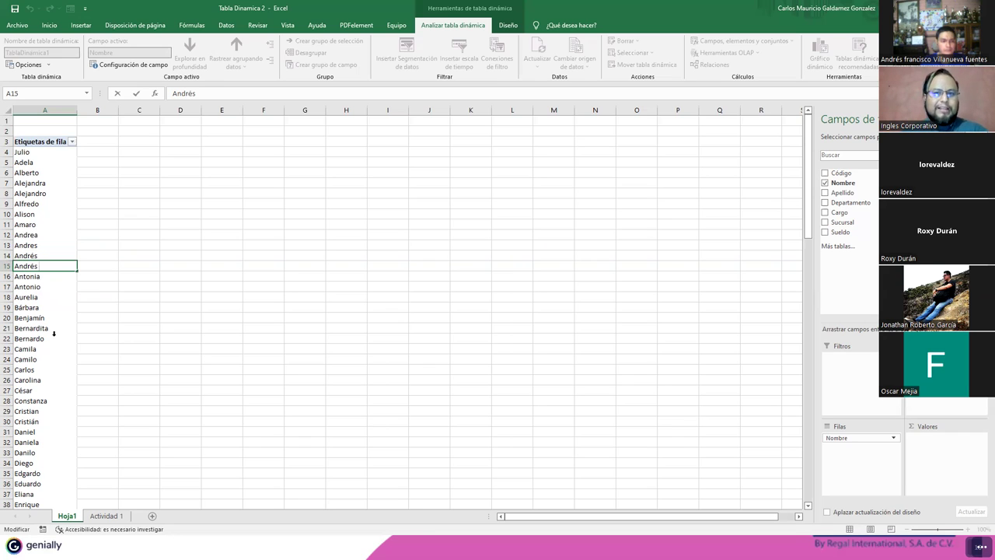
{"action": "key", "text": "Escape"}
{"action": "key", "text": "Up"}
{"action": "key", "text": "Up"}
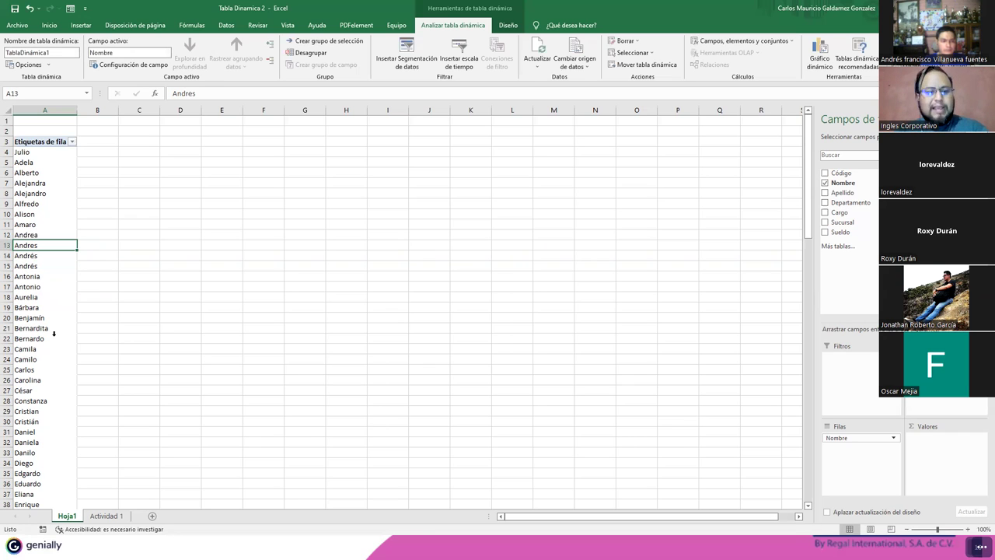
{"action": "key", "text": "Down"}
{"action": "key", "text": "F2"}
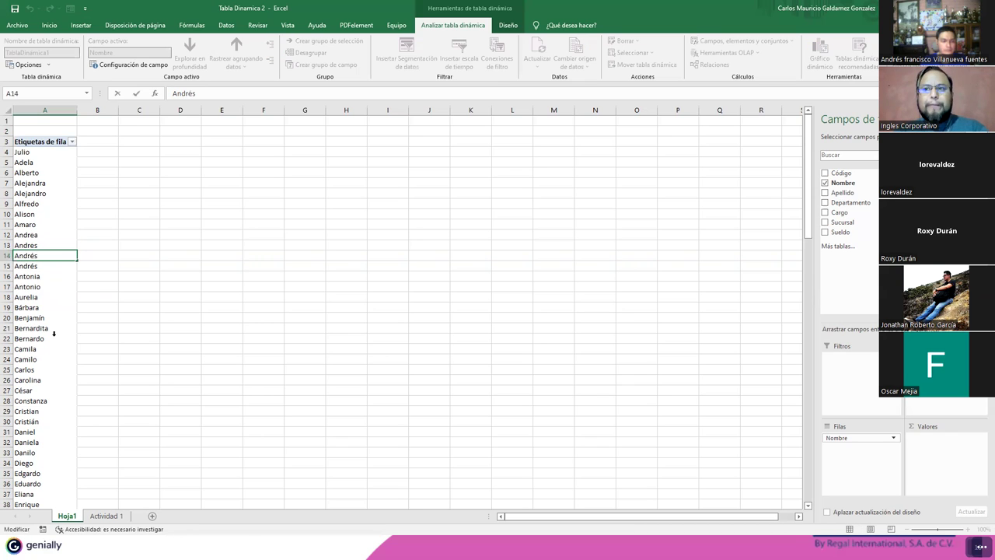
{"action": "key", "text": "Return"}
{"action": "key", "text": "F2"}
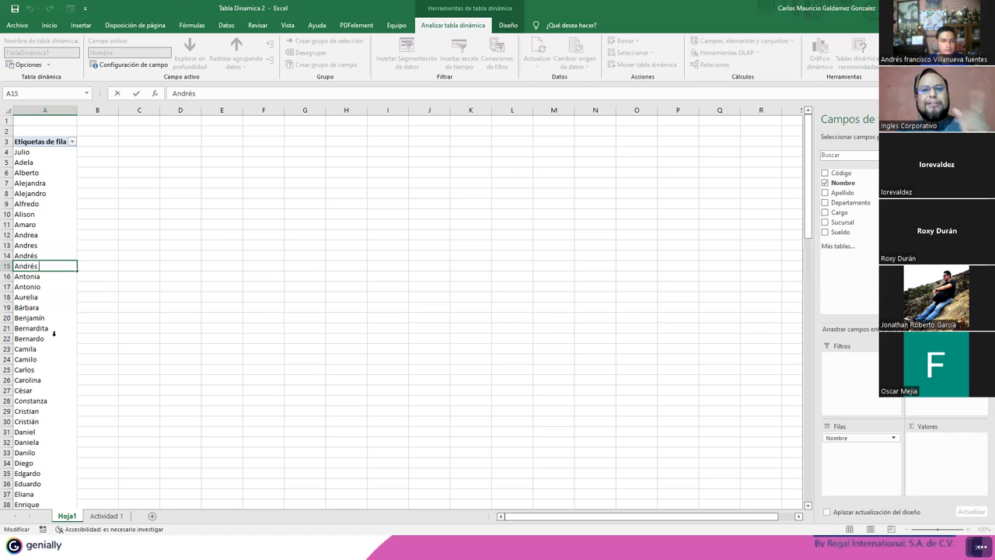
{"action": "key", "text": "Return"}
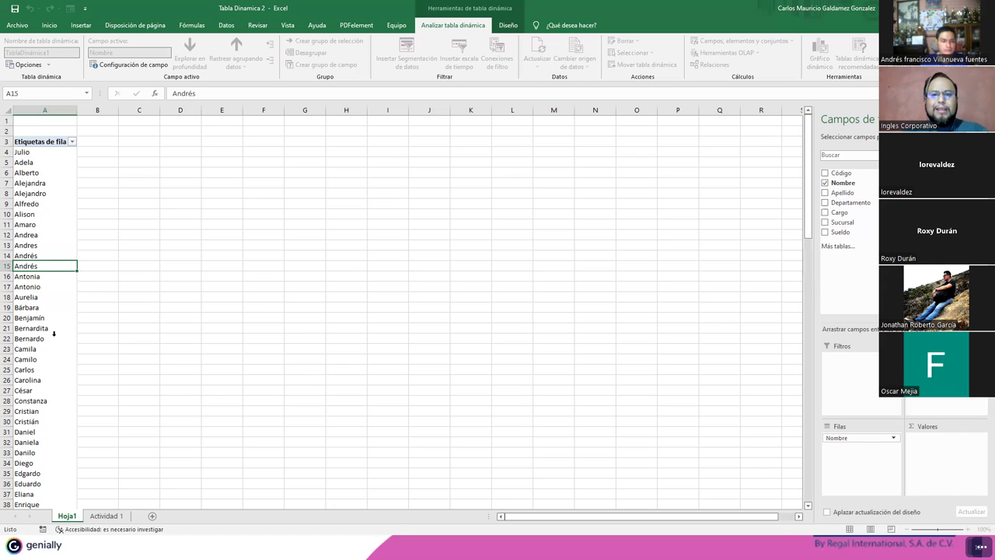
{"action": "mouse_move", "coordinate": [17, 256]}
{"action": "left_mouse_down"}
{"action": "mouse_move", "coordinate": [26, 272]}
{"action": "mouse_move", "coordinate": [42, 266]}
{"action": "left_mouse_up"}
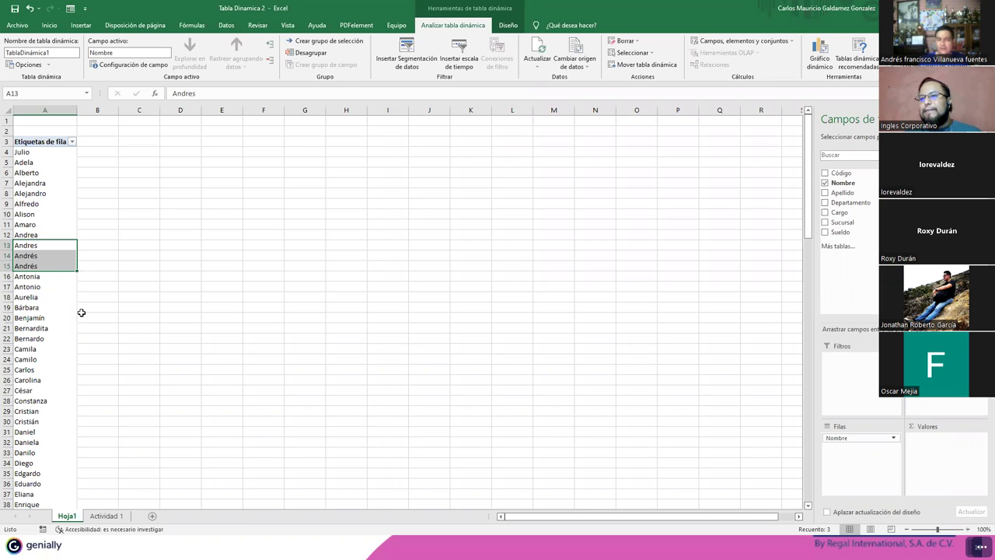
{"action": "left_click", "coordinate": [106, 516]}
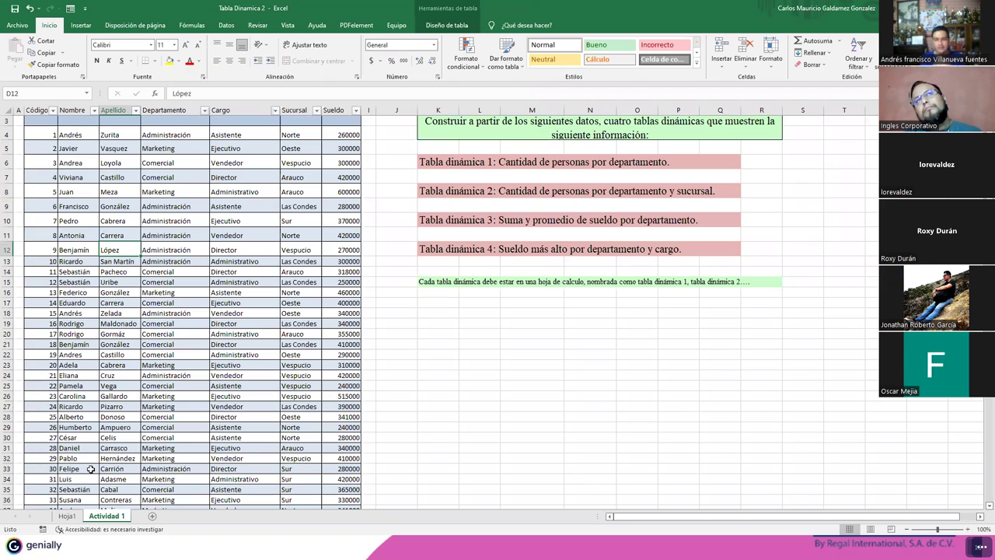
{"action": "left_click", "coordinate": [109, 378]}
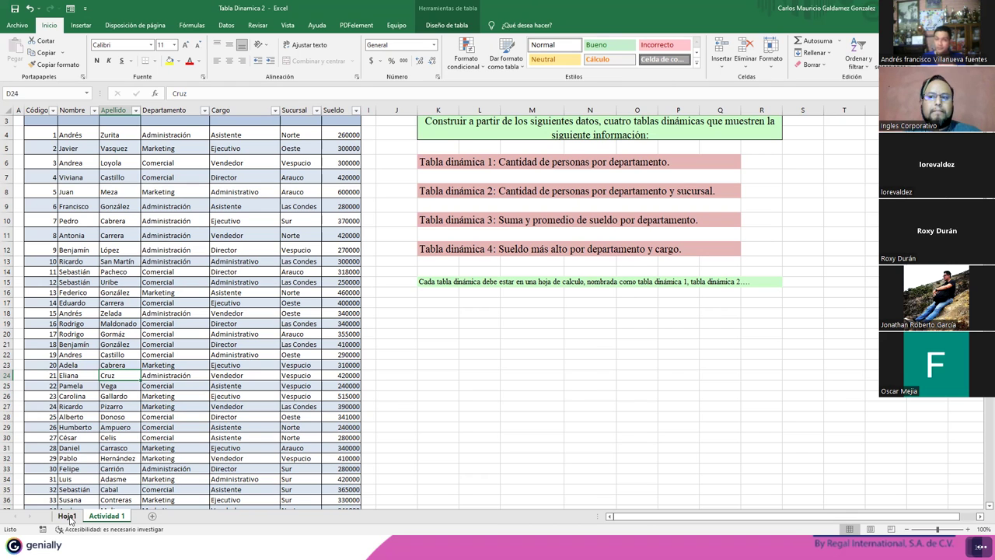
{"action": "left_click", "coordinate": [68, 516]}
{"action": "left_click", "coordinate": [91, 516]}
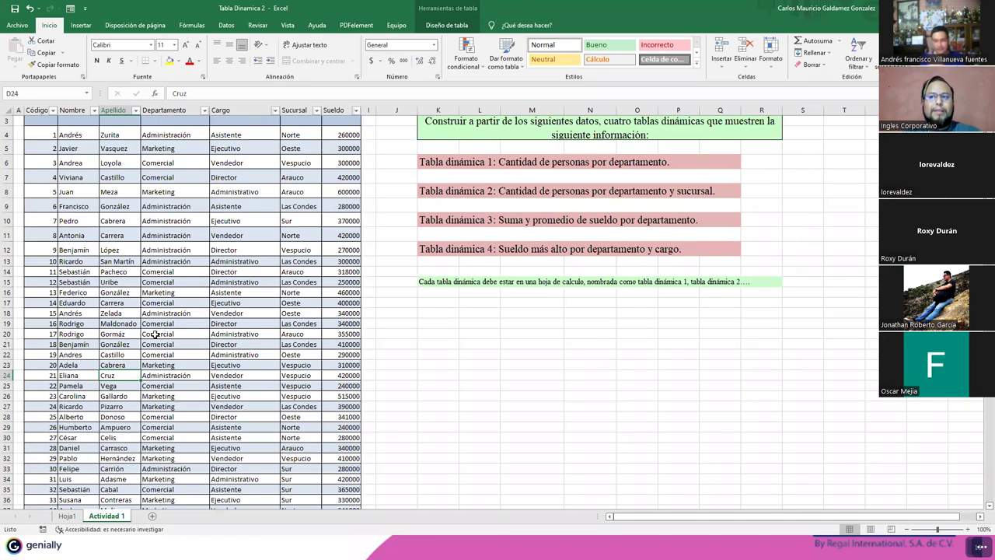
{"action": "left_click", "coordinate": [167, 312]}
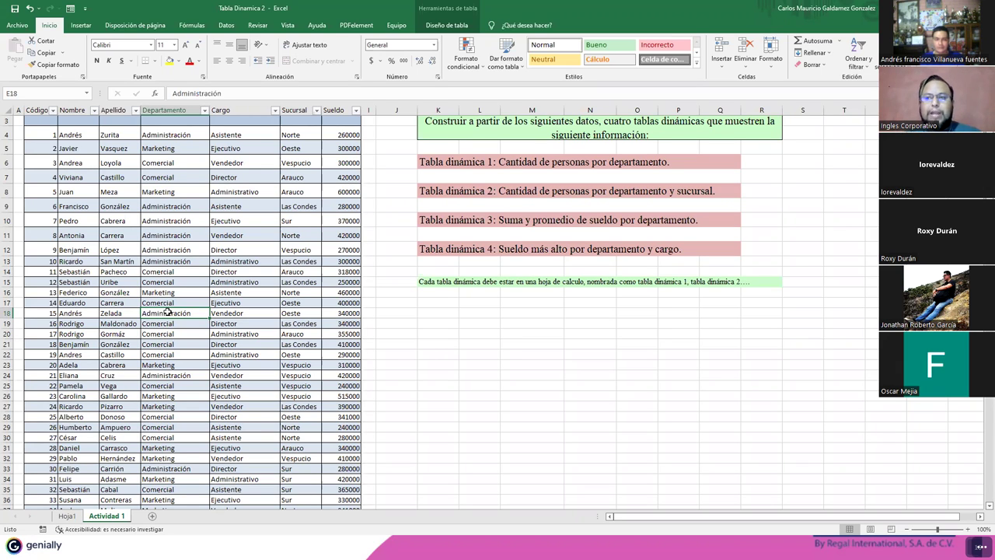
{"action": "left_click", "coordinate": [189, 270]}
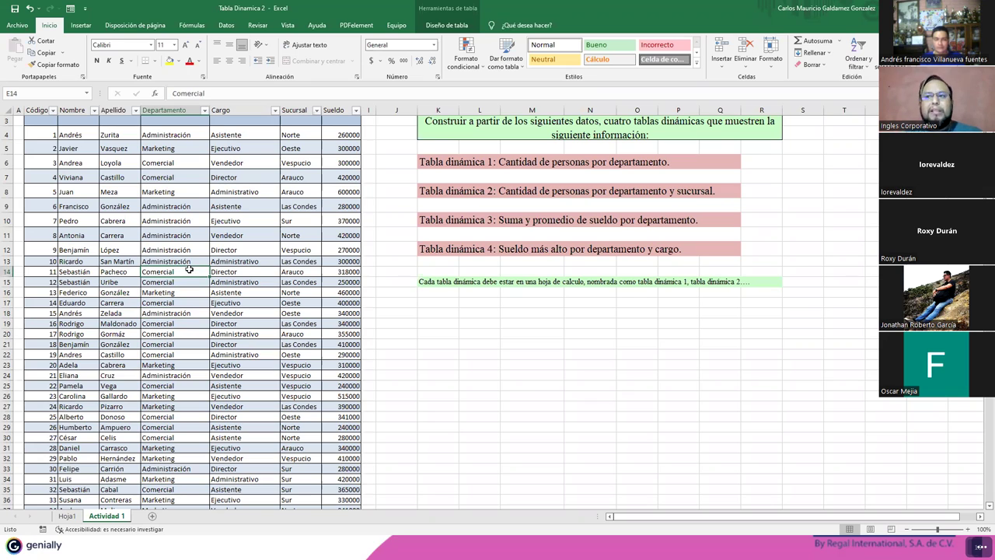
{"action": "left_click", "coordinate": [66, 272]}
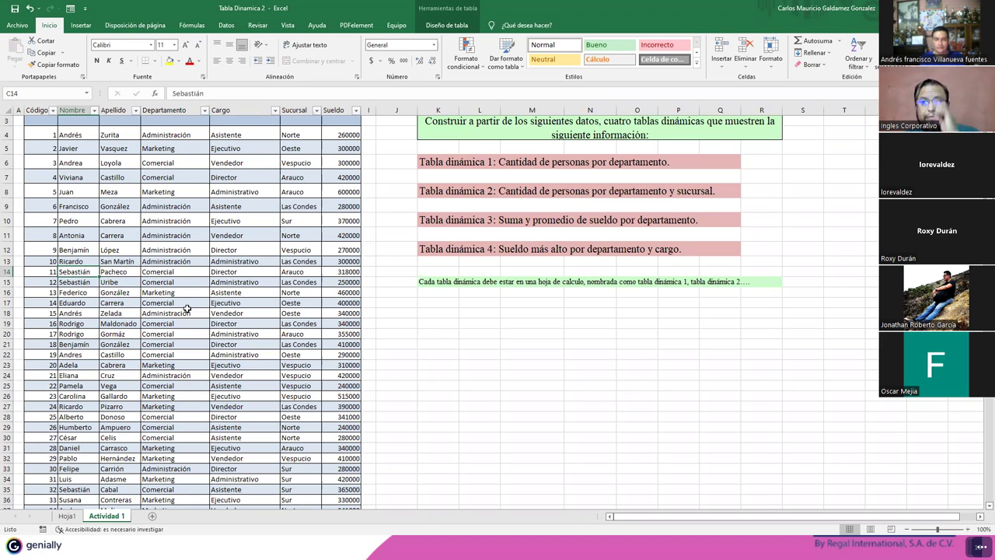
{"action": "scroll", "coordinate": [185, 309], "scroll_direction": "up", "scroll_amount": 2}
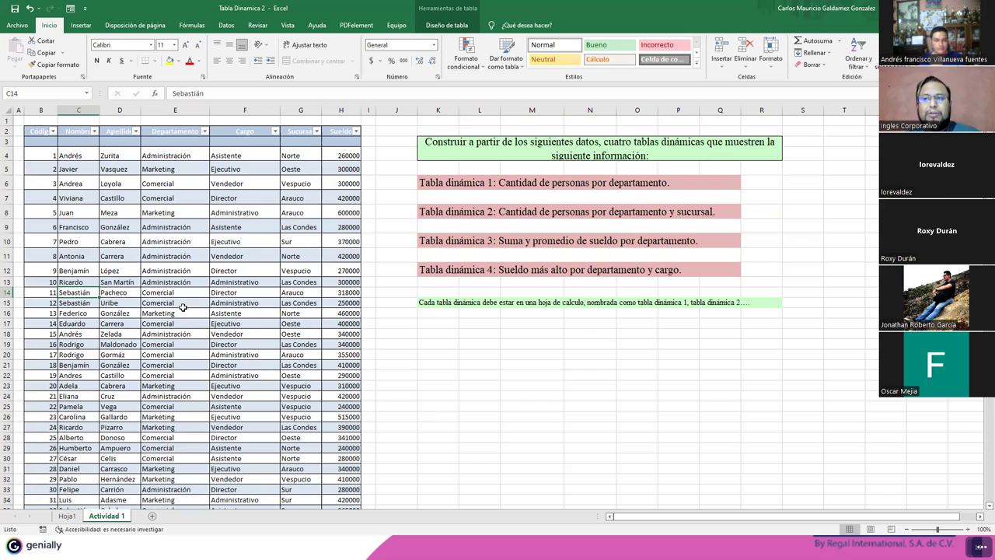
{"action": "left_click", "coordinate": [78, 157]}
{"action": "left_click_drag", "start_coordinate": [88, 166], "coordinate": [111, 196]}
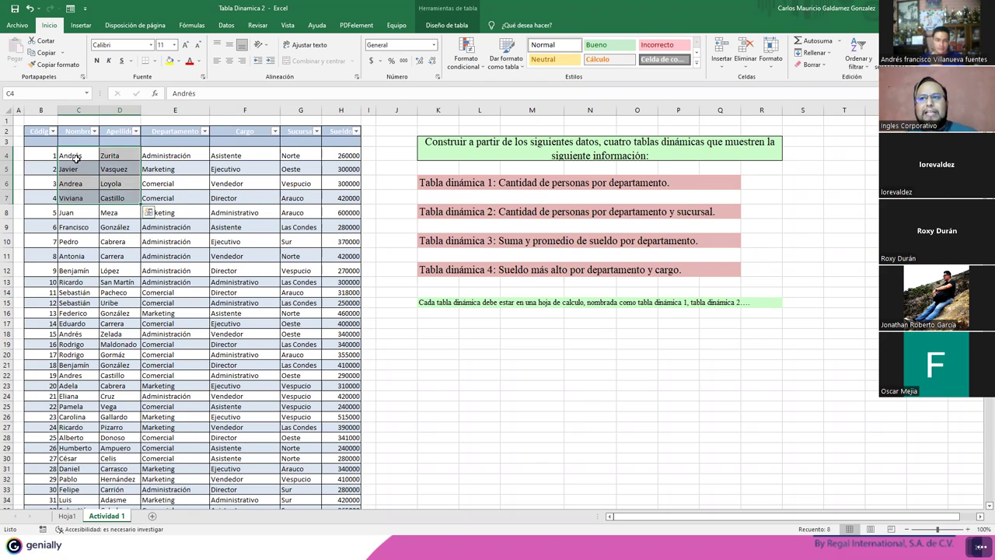
{"action": "left_click", "coordinate": [77, 160]}
{"action": "key", "text": "ctrl+shift+Down"}
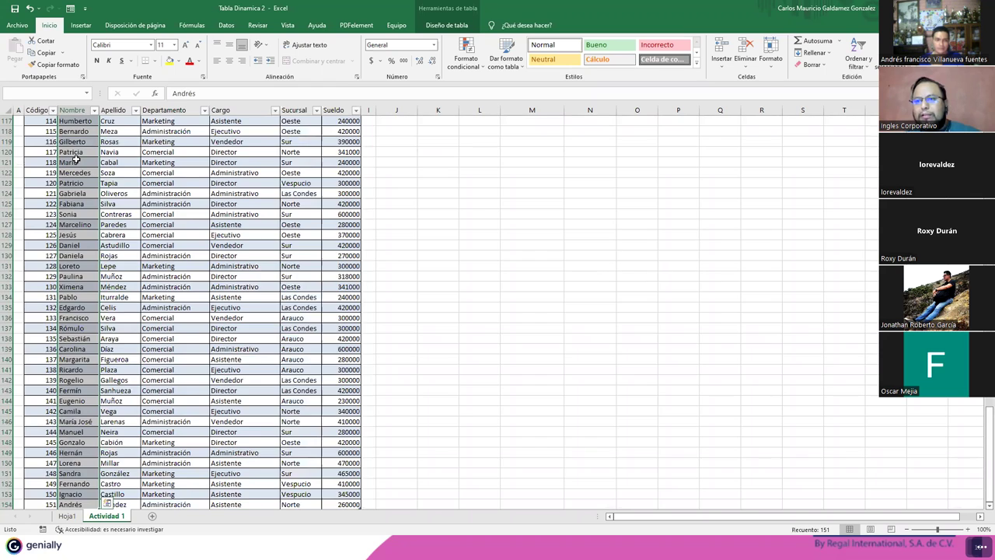
{"action": "key", "text": "Down"}
{"action": "key", "text": "ctrl+Down"}
{"action": "key", "text": "Down"}
{"action": "key", "text": "Up"}
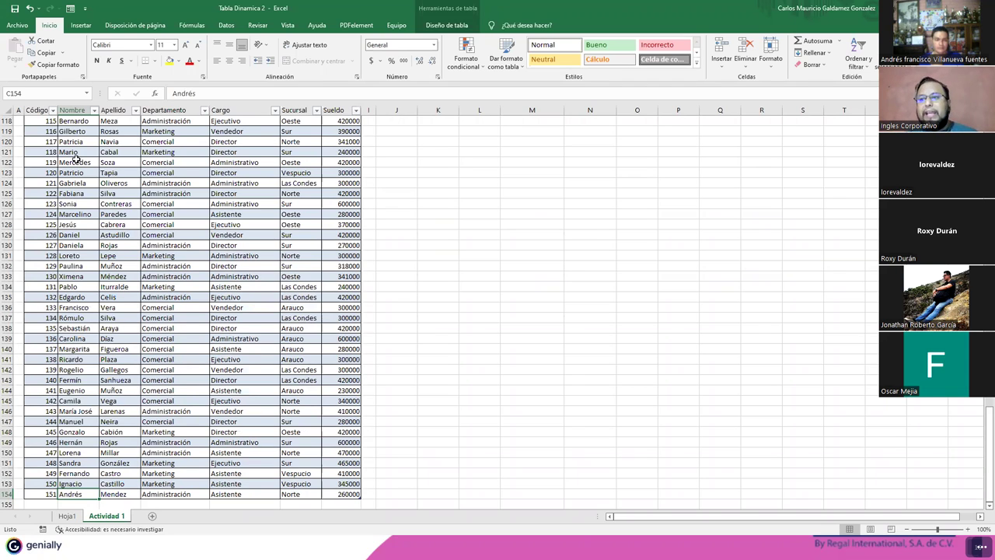
On Hoja1, select the pivot name list, leaving out the blank and Total general rows.
{"action": "left_click", "coordinate": [71, 517]}
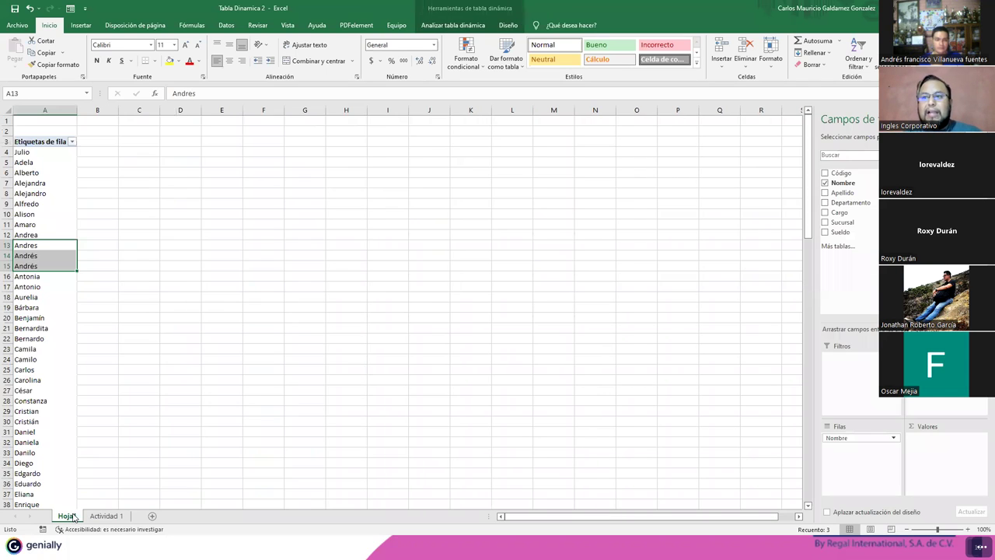
{"action": "key", "text": "Up"}
{"action": "key", "text": "Up"}
{"action": "key", "text": "Up"}
{"action": "key", "text": "Up"}
{"action": "key", "text": "Up"}
{"action": "key", "text": "Up"}
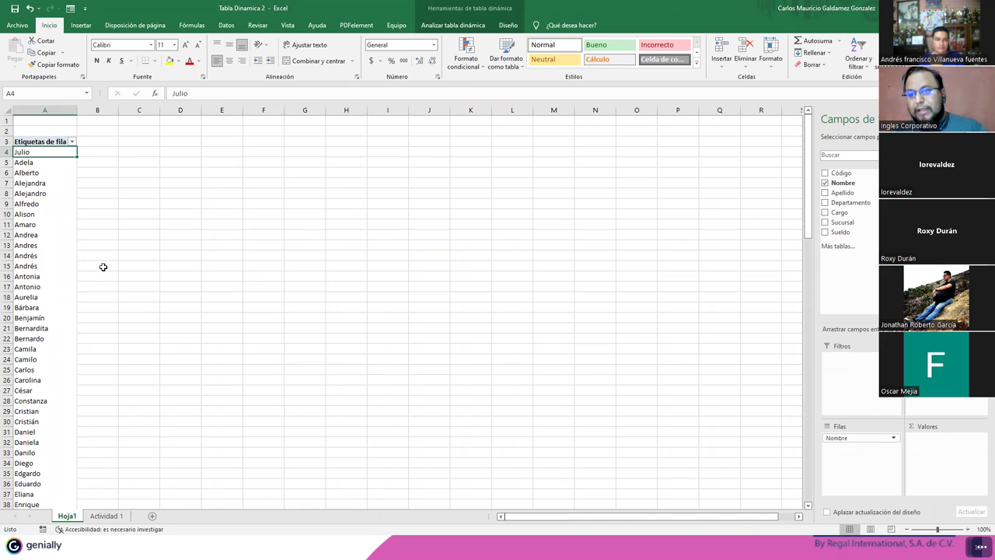
{"action": "key", "text": "ctrl+shift+Down"}
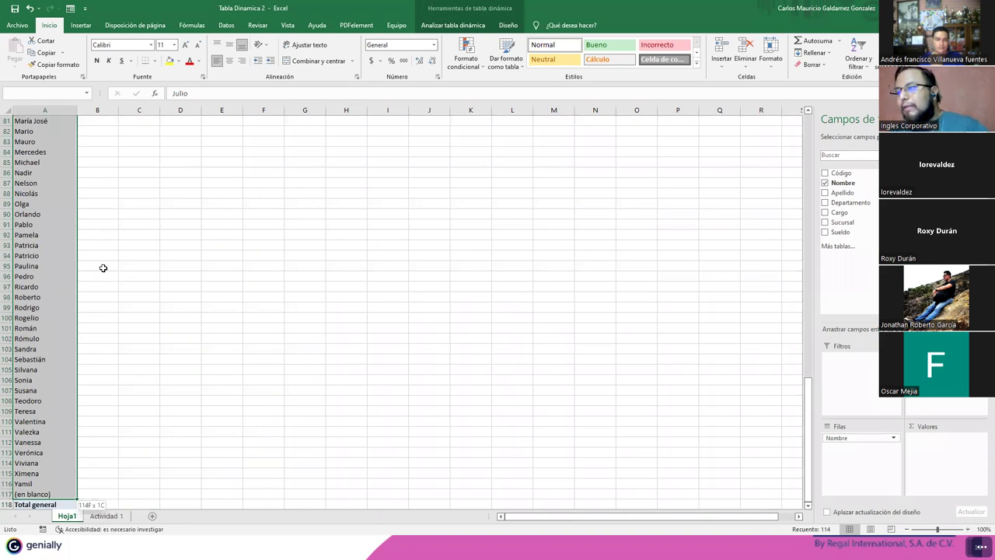
{"action": "key", "text": "shift+Up"}
{"action": "key", "text": "shift+Up"}
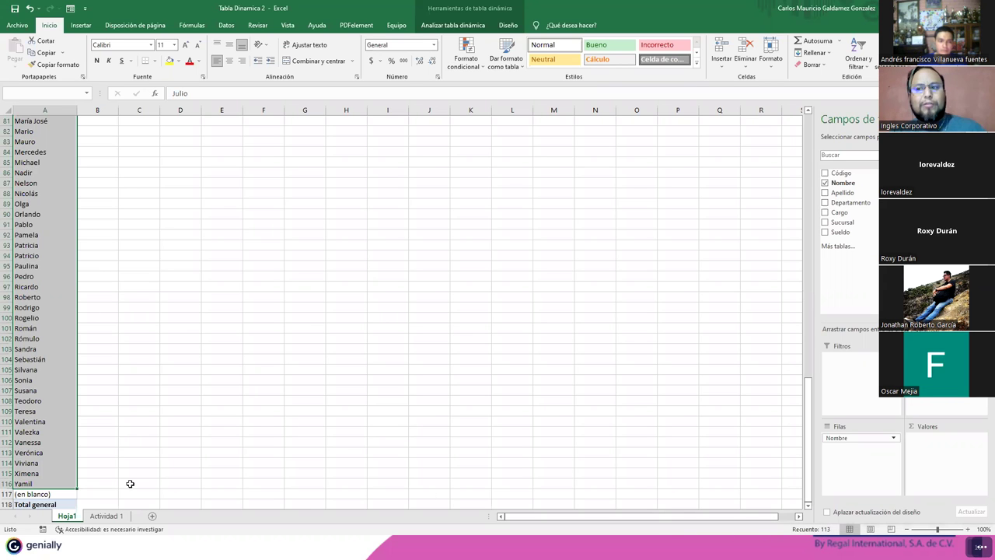
On Actividad 1, undo the pivot table and earlier steps back to the filtered data state.
{"action": "left_click", "coordinate": [106, 516]}
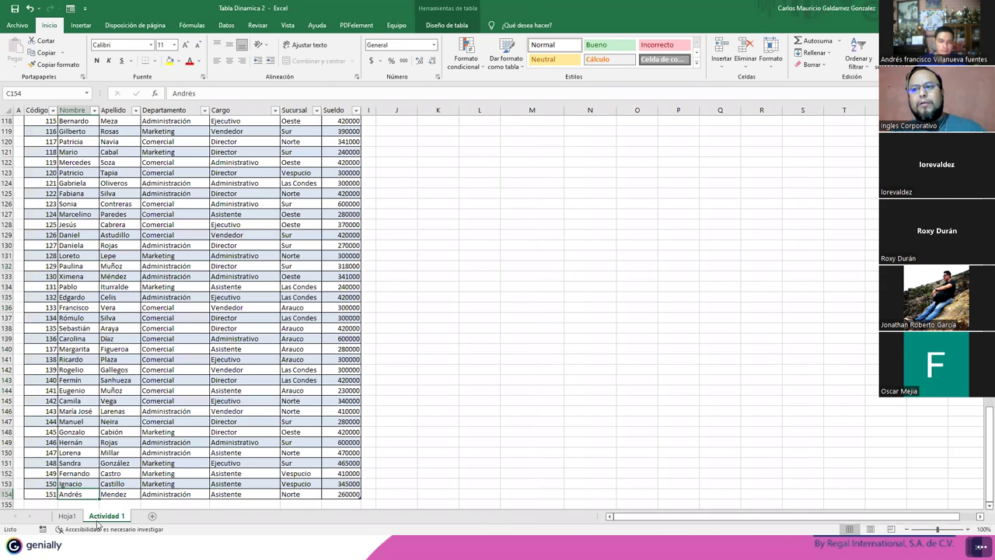
{"action": "scroll", "coordinate": [185, 470], "scroll_direction": "up", "scroll_amount": 10}
{"action": "scroll", "coordinate": [179, 466], "scroll_direction": "up", "scroll_amount": 9}
{"action": "scroll", "coordinate": [171, 463], "scroll_direction": "up", "scroll_amount": 7}
{"action": "scroll", "coordinate": [171, 461], "scroll_direction": "up", "scroll_amount": 7}
{"action": "scroll", "coordinate": [171, 461], "scroll_direction": "up", "scroll_amount": 6}
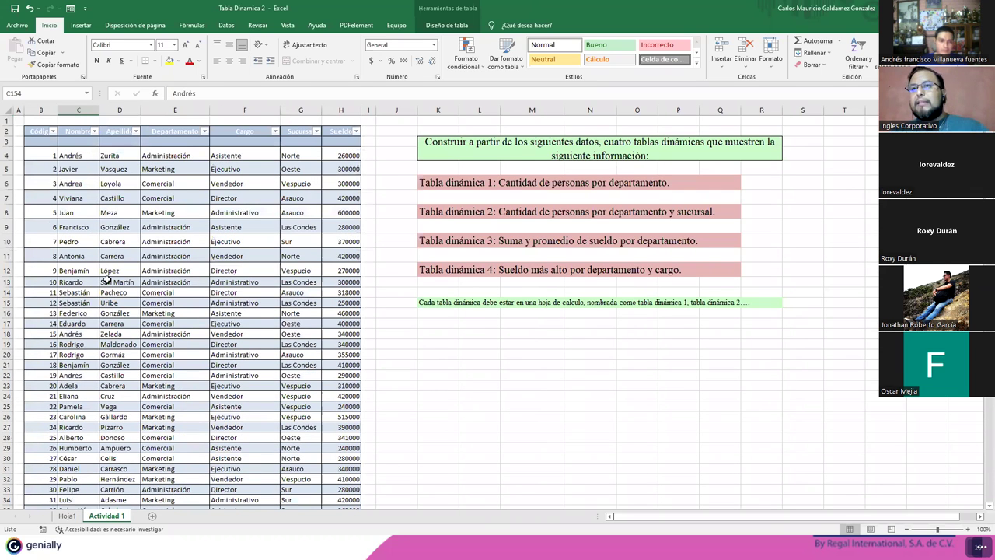
{"action": "left_click", "coordinate": [108, 278]}
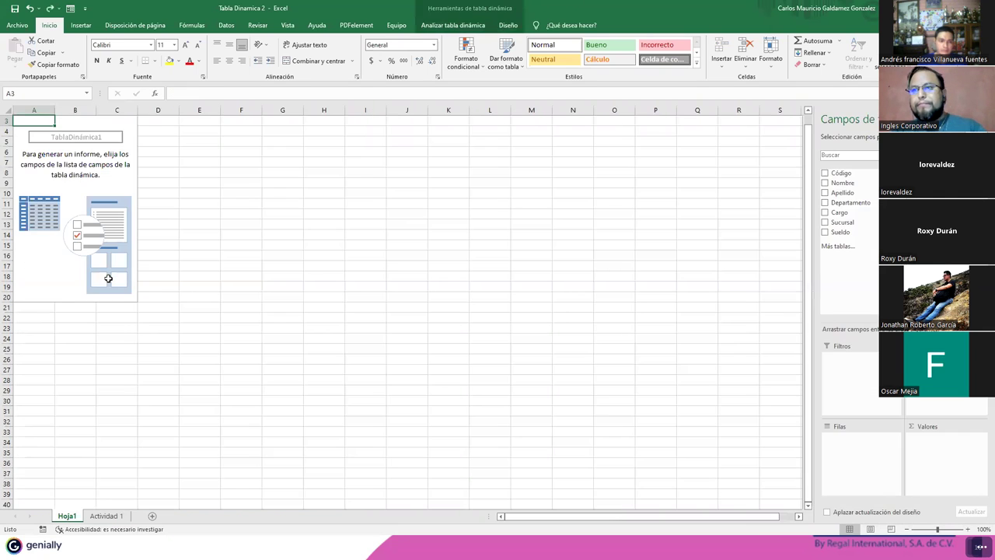
{"action": "key", "text": "ctrl+z"}
{"action": "key", "text": "ctrl+z"}
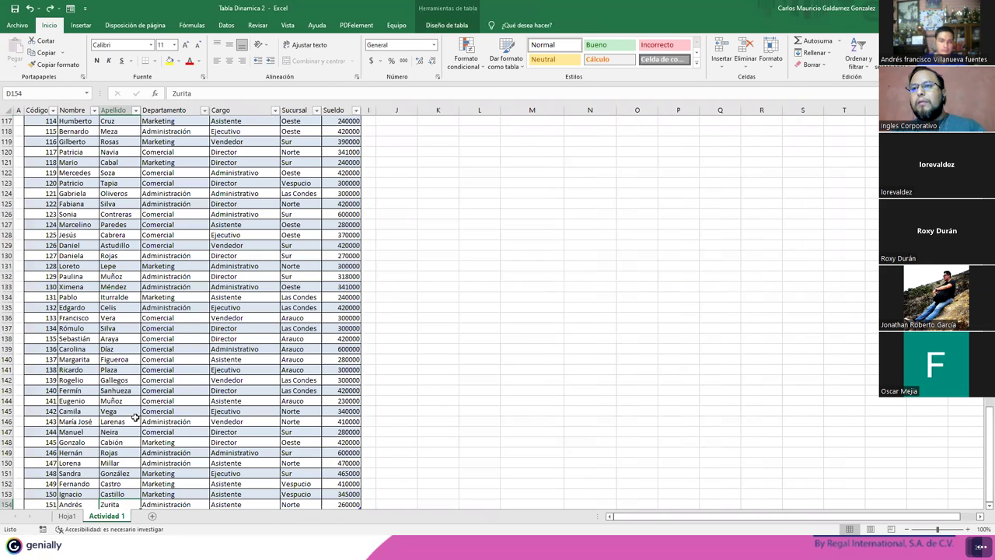
{"action": "key", "text": "ctrl+z"}
{"action": "key", "text": "ctrl+z"}
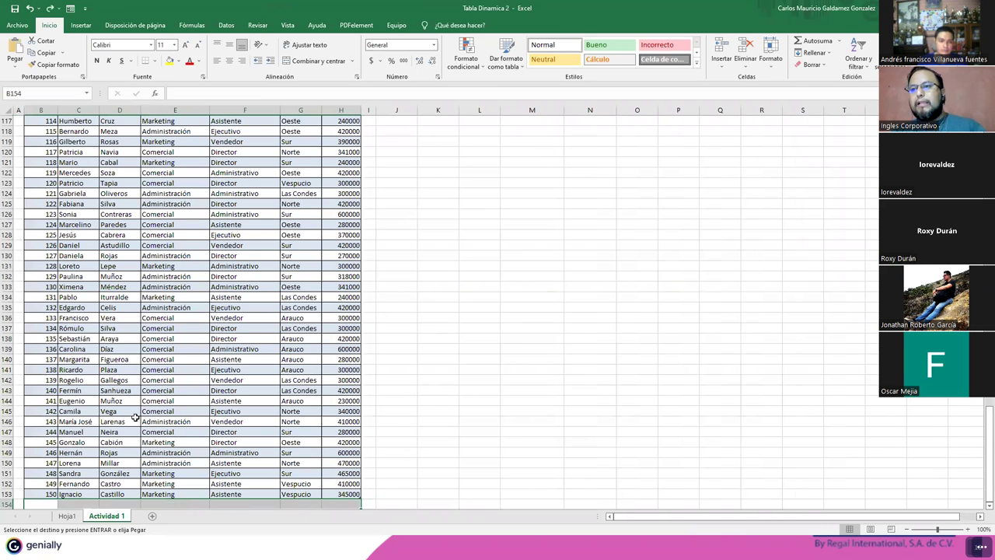
{"action": "key", "text": "ctrl+z"}
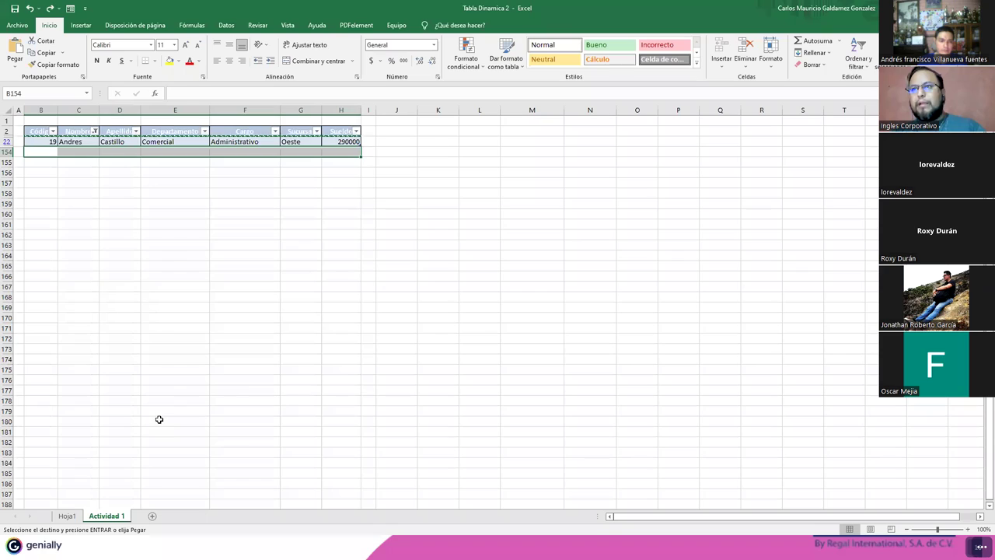
{"action": "key", "text": "ctrl+z"}
Undo the table formatting changes and cancel the pending copy.
{"action": "scroll", "coordinate": [158, 419], "scroll_direction": "up", "scroll_amount": 10}
{"action": "scroll", "coordinate": [156, 414], "scroll_direction": "up", "scroll_amount": 5}
{"action": "scroll", "coordinate": [155, 414], "scroll_direction": "up", "scroll_amount": 10}
{"action": "scroll", "coordinate": [156, 414], "scroll_direction": "up", "scroll_amount": 10}
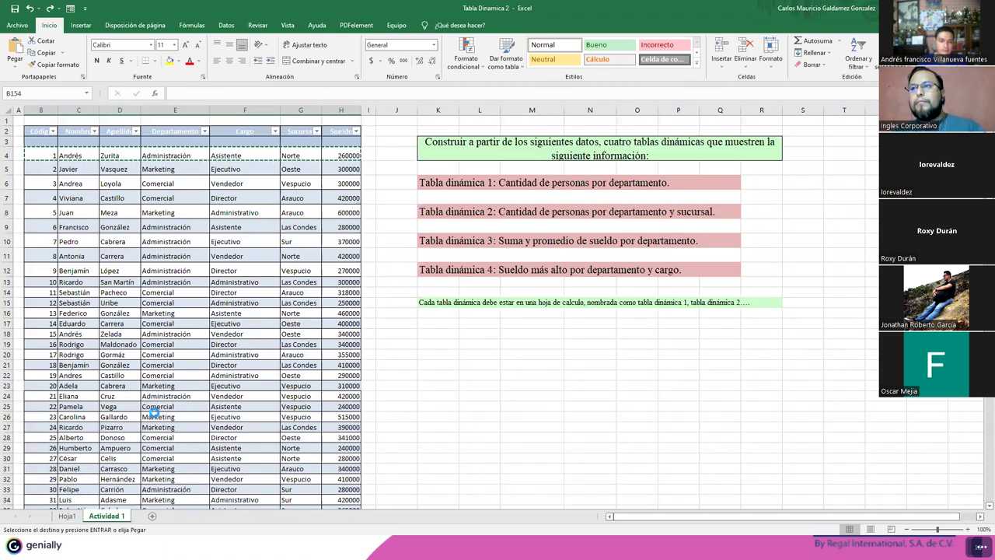
{"action": "key", "text": "ctrl+z"}
{"action": "scroll", "coordinate": [187, 382], "scroll_direction": "up", "scroll_amount": 1}
{"action": "left_click", "coordinate": [188, 386]}
{"action": "key", "text": "Escape"}
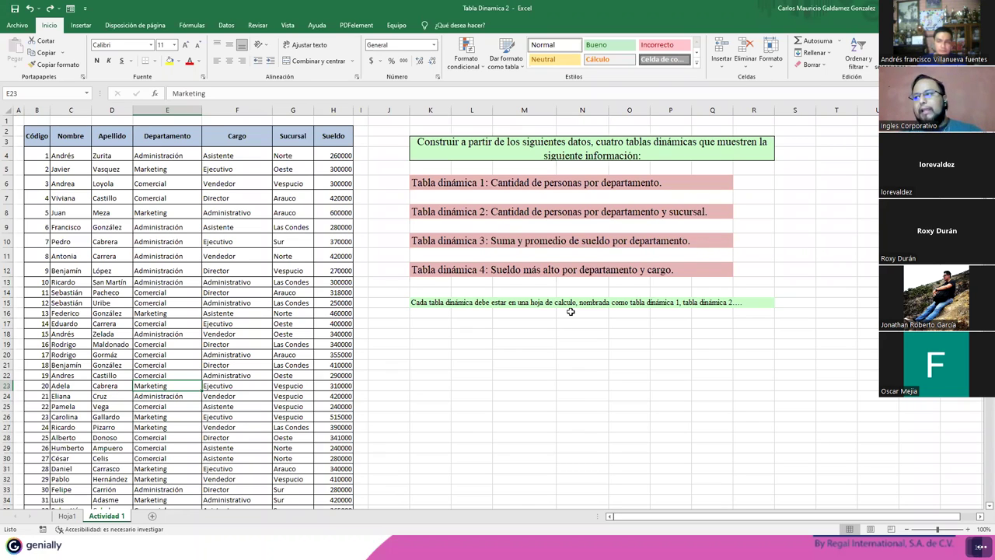
Move the Hoja1 sheet tab so it sits after Actividad 1.
{"action": "left_click", "coordinate": [571, 311]}
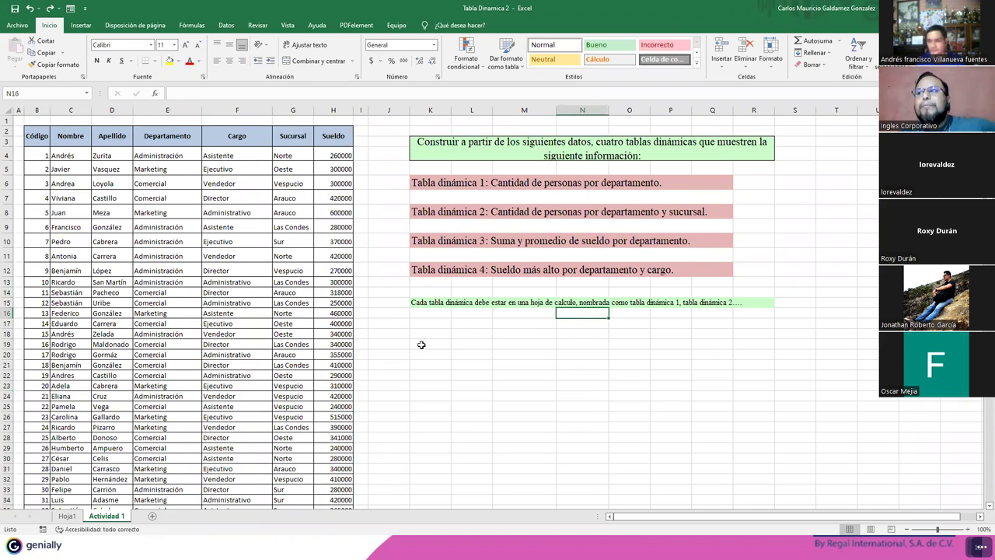
{"action": "left_click", "coordinate": [416, 181]}
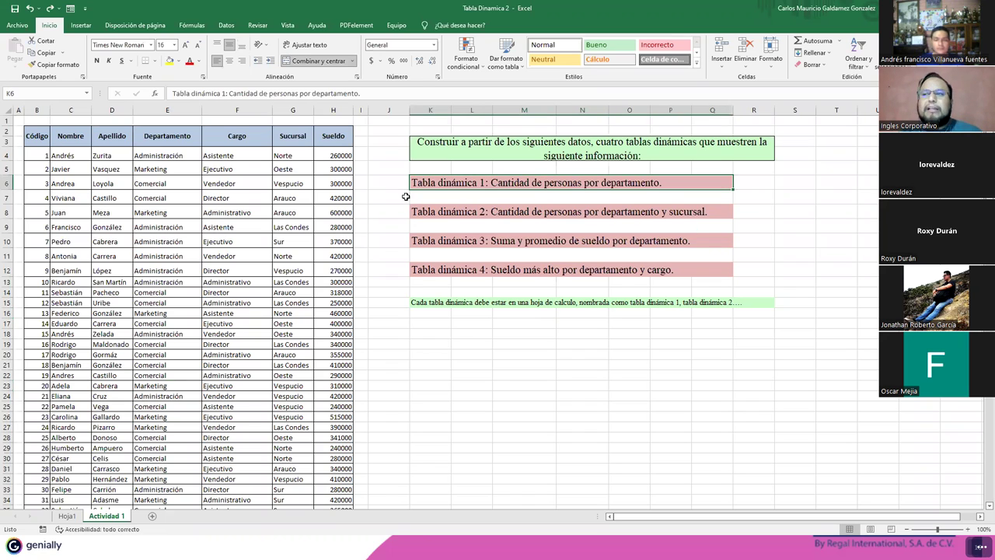
{"action": "left_click", "coordinate": [106, 225]}
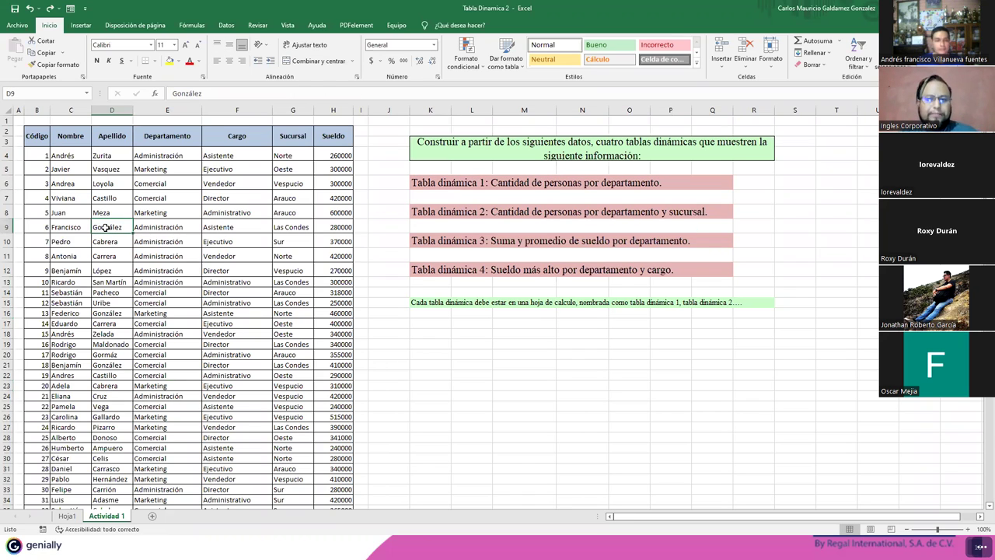
{"action": "left_click", "coordinate": [68, 516]}
{"action": "left_click_drag", "start_coordinate": [141, 519], "coordinate": [140, 518]}
{"action": "left_click", "coordinate": [86, 516]}
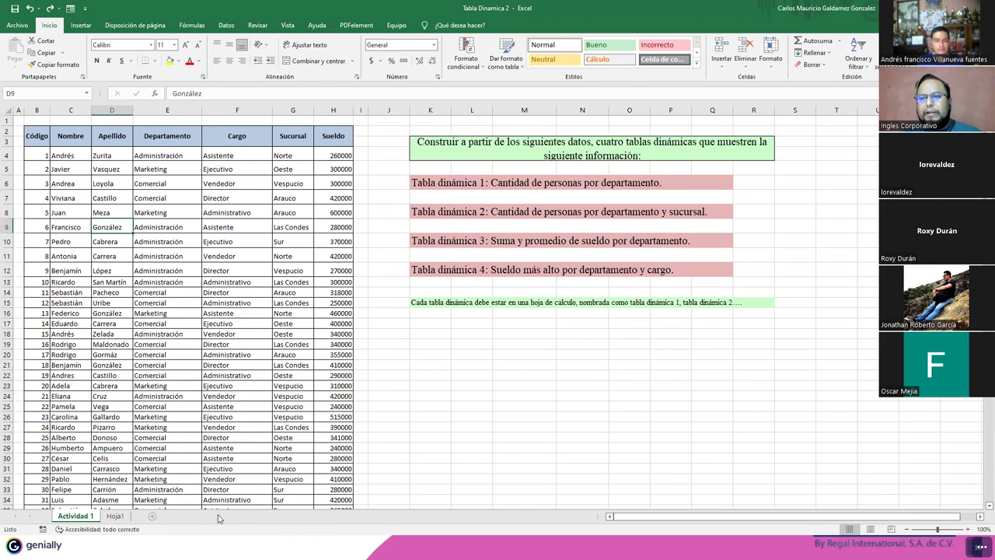
Put the active cell inside the employee data table and show the Insertar commands.
{"action": "left_click", "coordinate": [108, 280]}
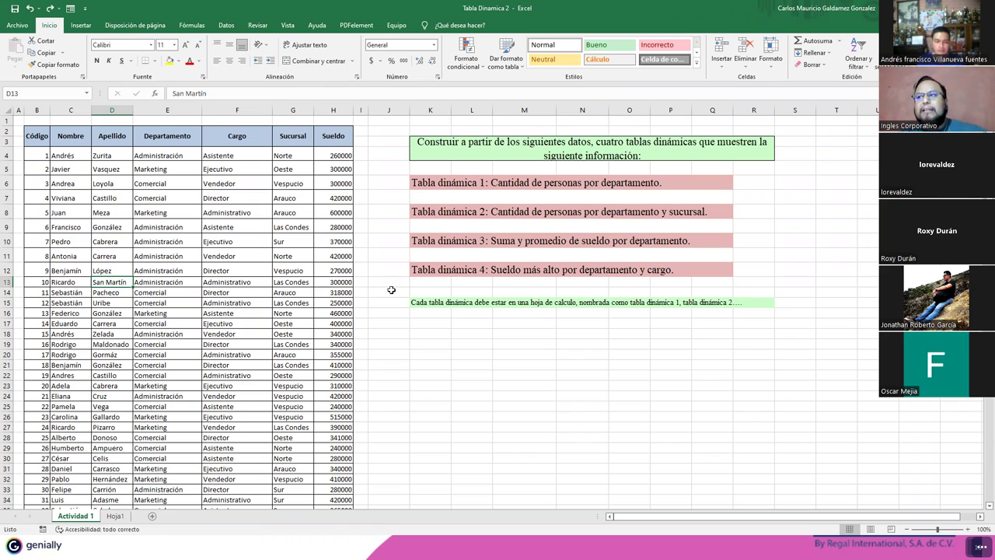
{"action": "left_click", "coordinate": [422, 183]}
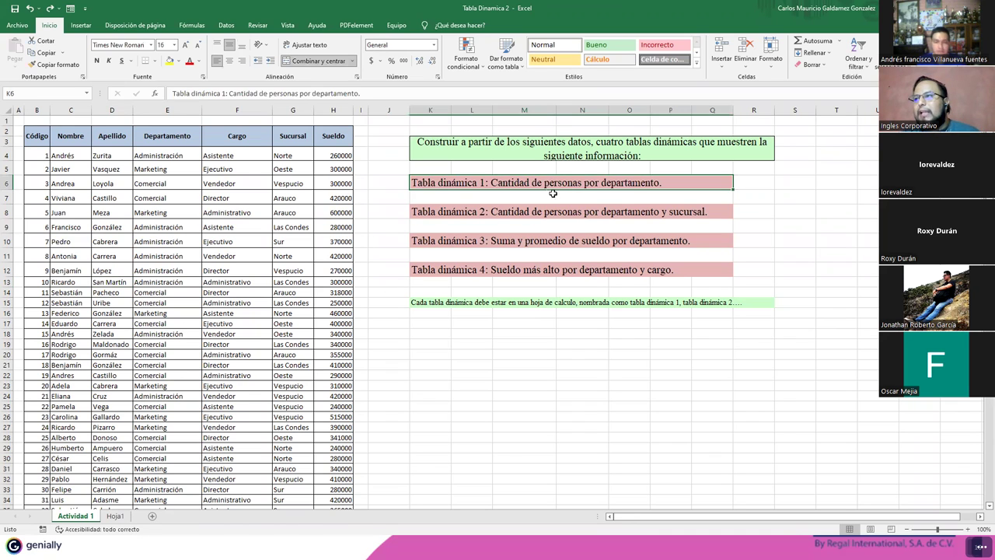
{"action": "left_click", "coordinate": [153, 270]}
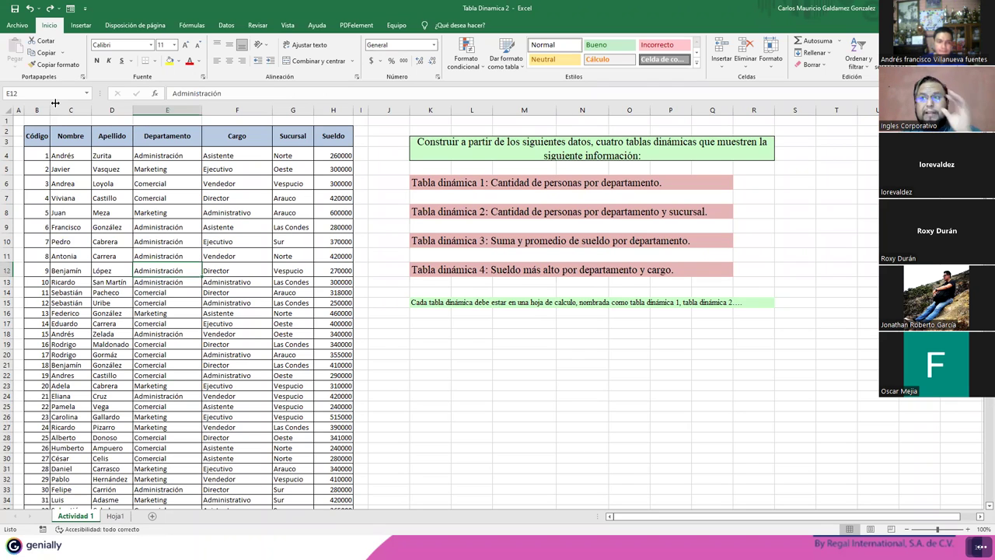
{"action": "left_click", "coordinate": [81, 25]}
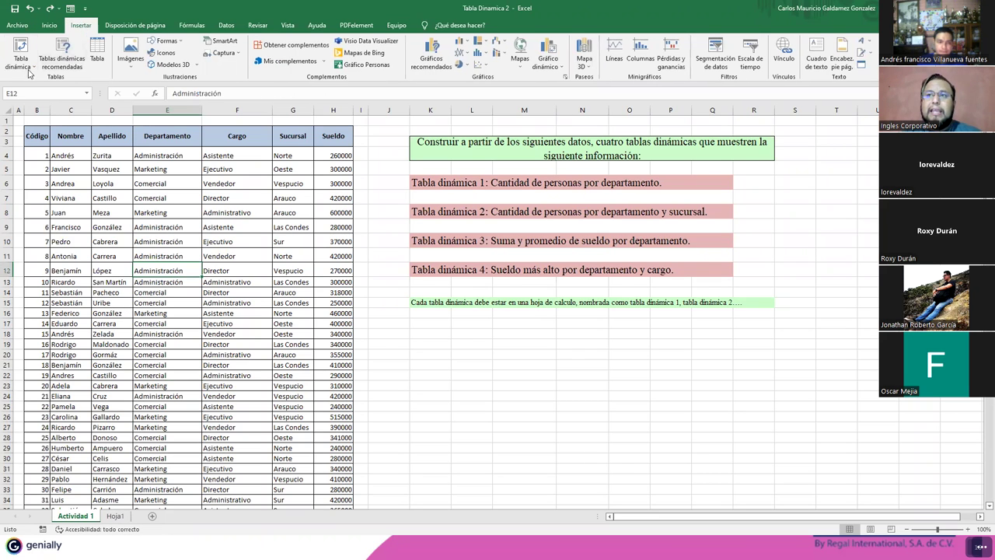
Create a pivot table from range $B$2:$H$153 placed at existing sheet location Hoja1!$A$3.
{"action": "left_click", "coordinate": [22, 45]}
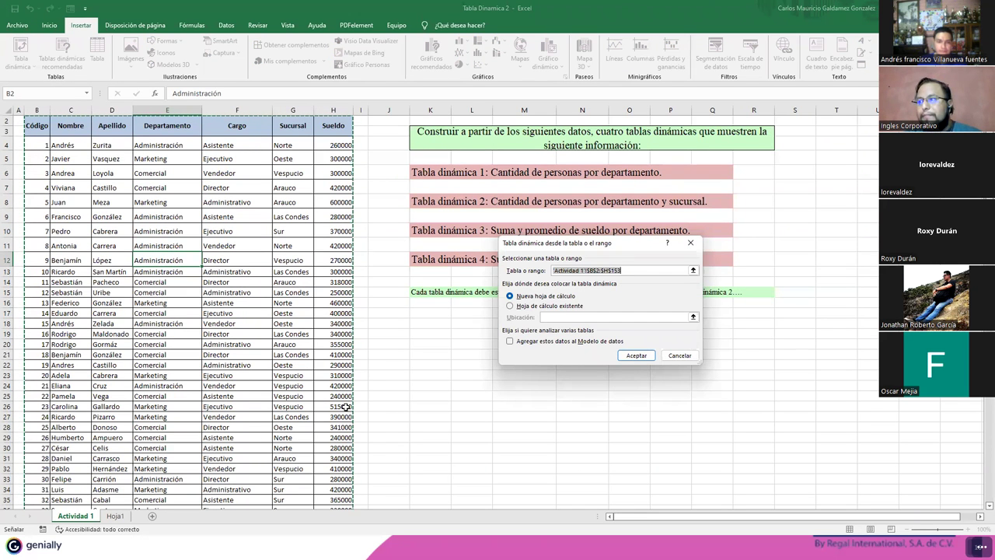
{"action": "left_click", "coordinate": [571, 271]}
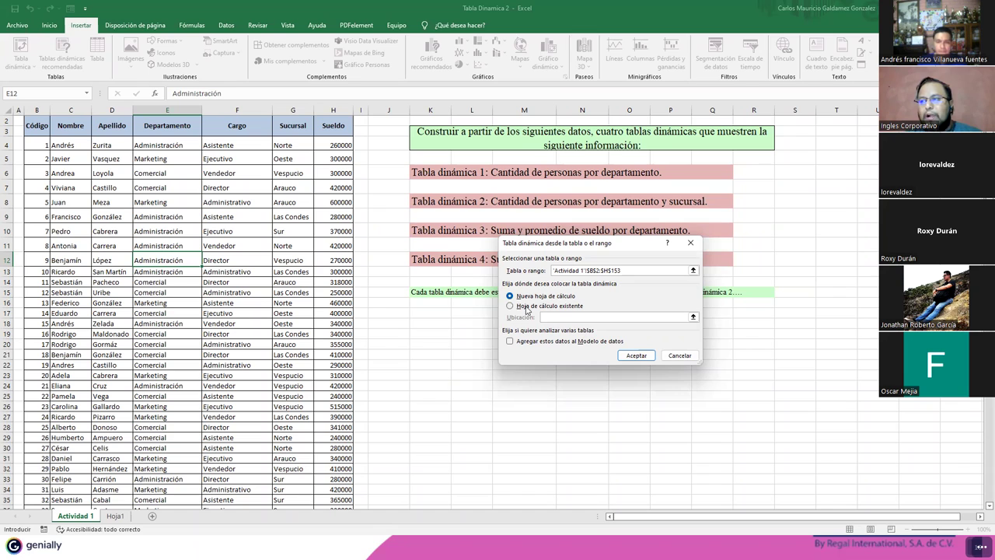
{"action": "left_click", "coordinate": [527, 308]}
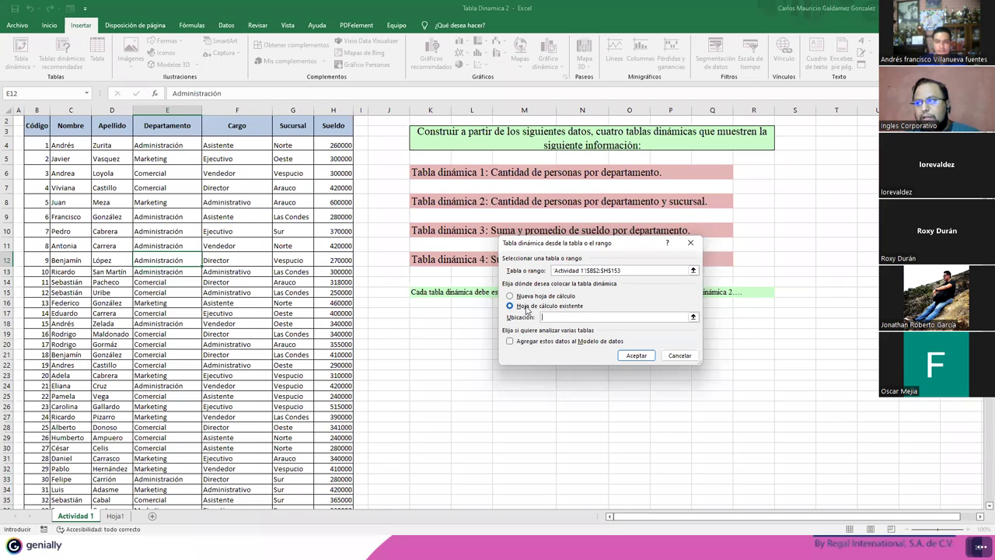
{"action": "left_click", "coordinate": [692, 316]}
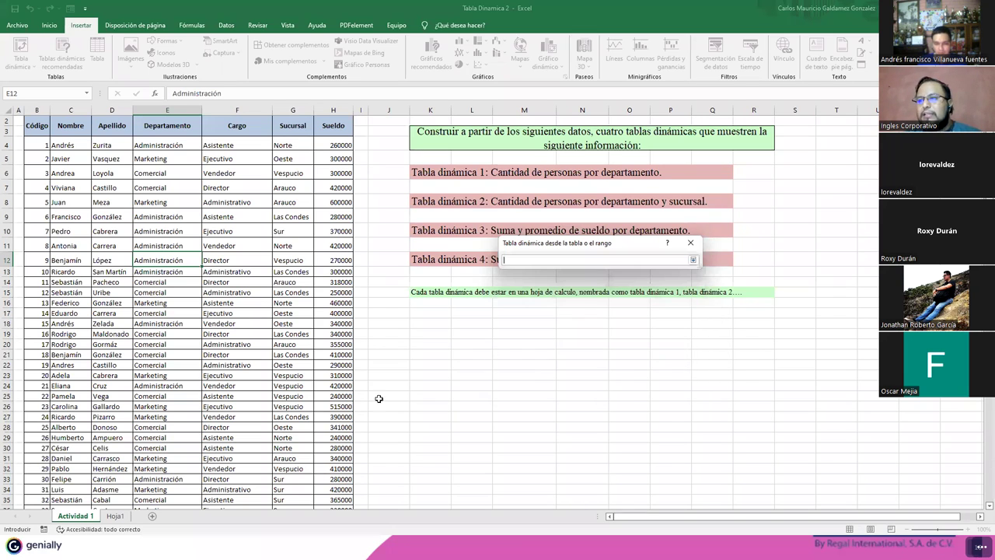
{"action": "left_click", "coordinate": [115, 516]}
{"action": "left_click", "coordinate": [36, 121]}
{"action": "scroll", "coordinate": [73, 202], "scroll_direction": "up", "scroll_amount": 1}
{"action": "left_click", "coordinate": [24, 123]}
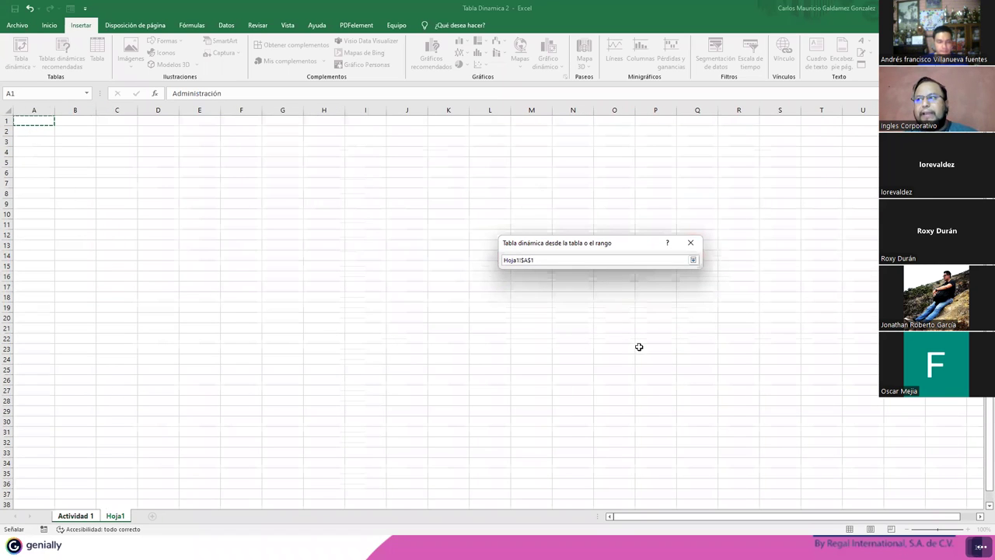
{"action": "left_click", "coordinate": [692, 259]}
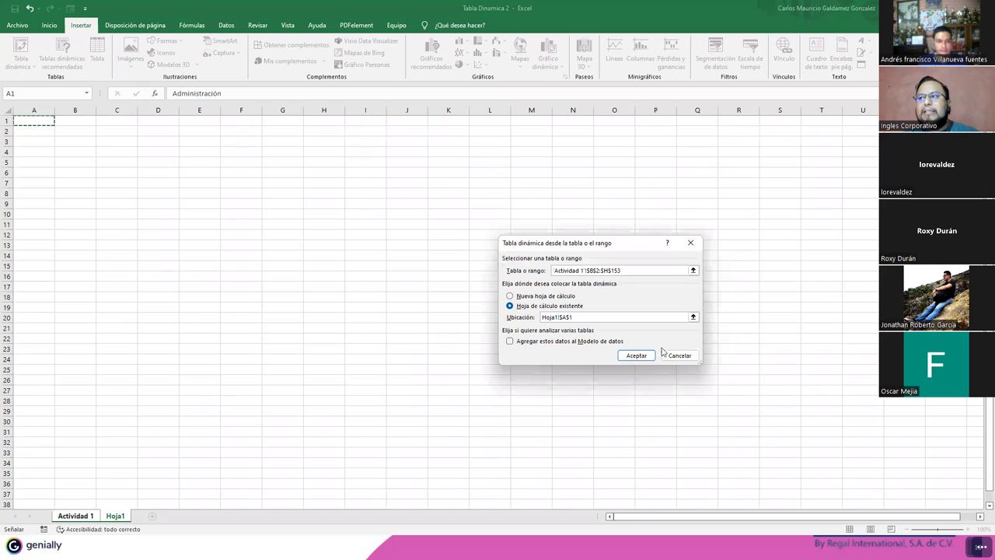
{"action": "left_click", "coordinate": [39, 140]}
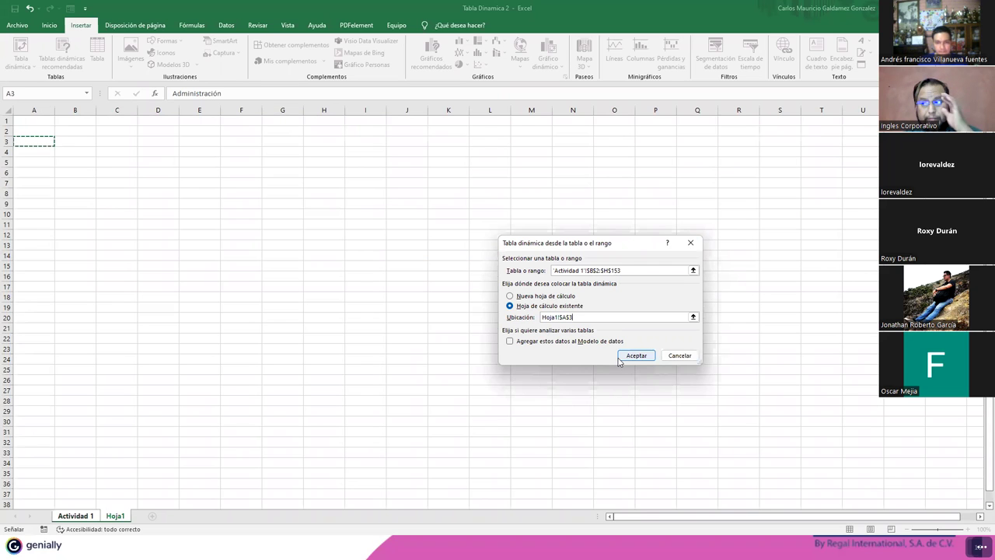
{"action": "left_click", "coordinate": [636, 355]}
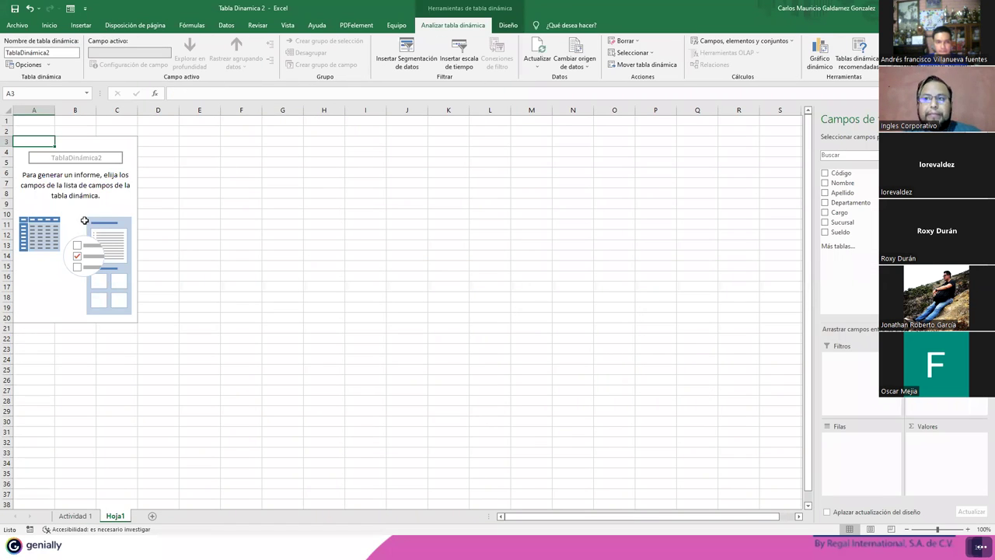
{"action": "left_click", "coordinate": [80, 213]}
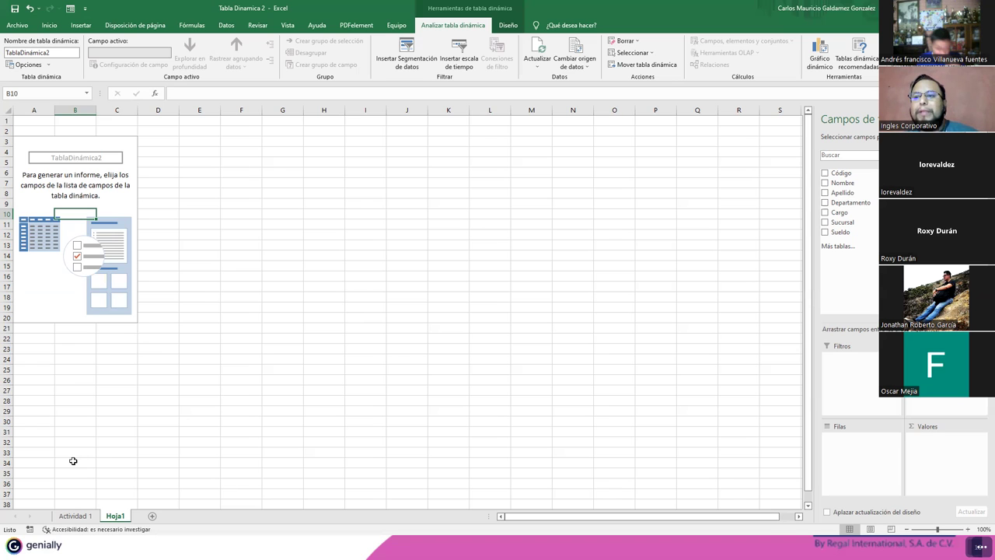
{"action": "left_click", "coordinate": [75, 515]}
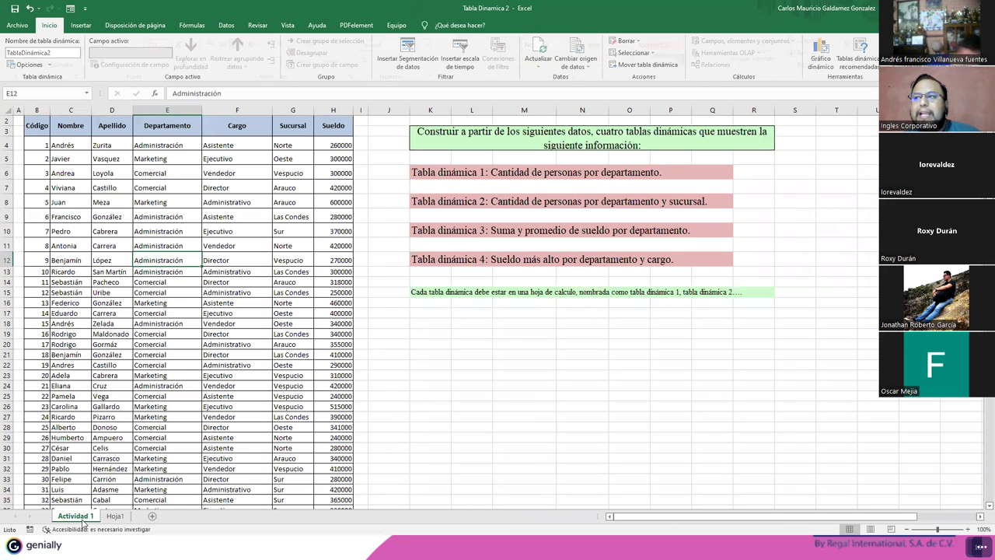
{"action": "left_click", "coordinate": [417, 173]}
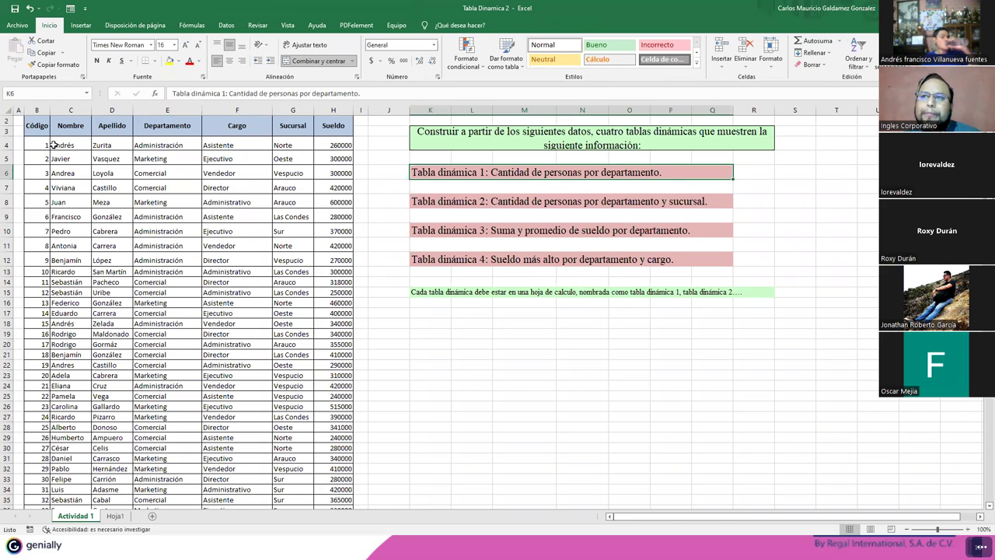
{"action": "left_click", "coordinate": [53, 145]}
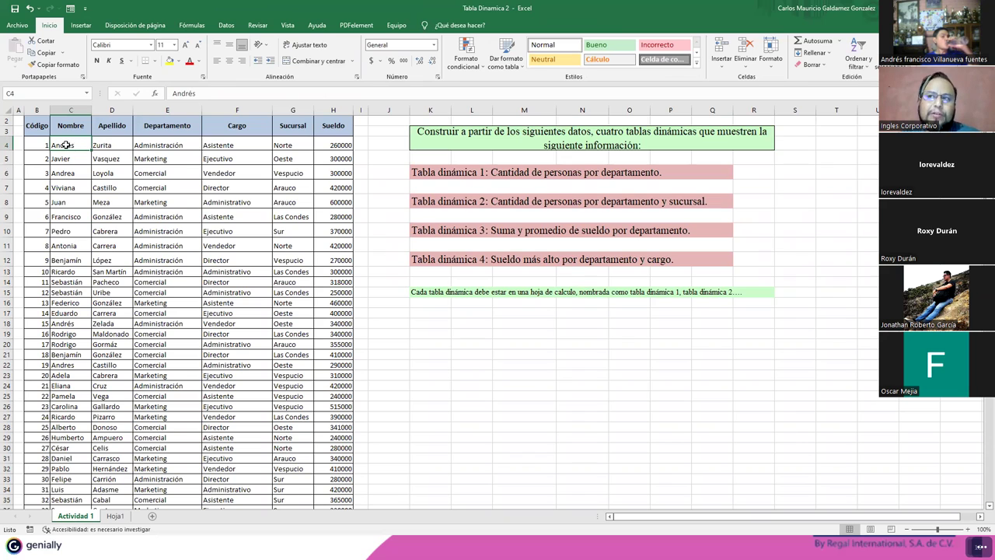
{"action": "left_click", "coordinate": [111, 144]}
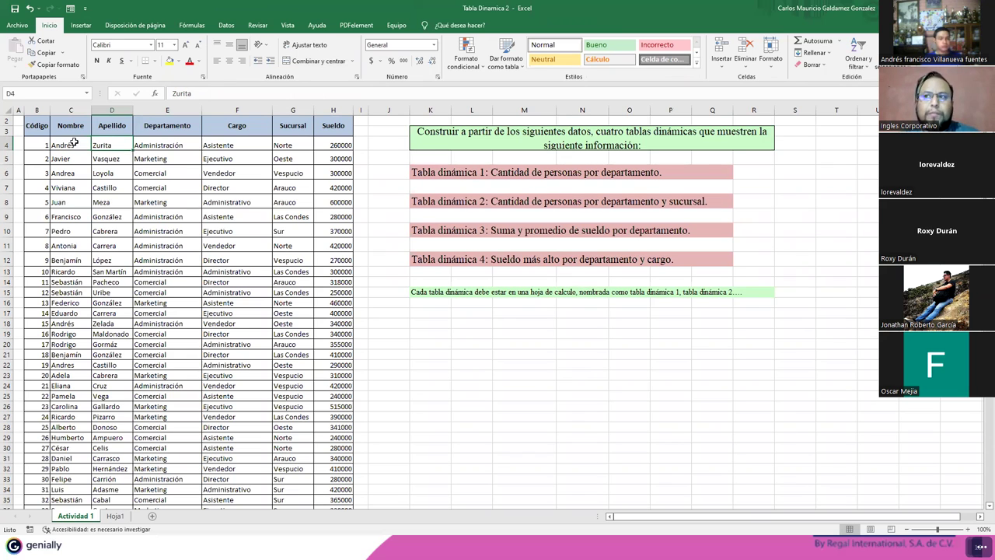
{"action": "left_click", "coordinate": [75, 144]}
{"action": "left_click", "coordinate": [116, 518]}
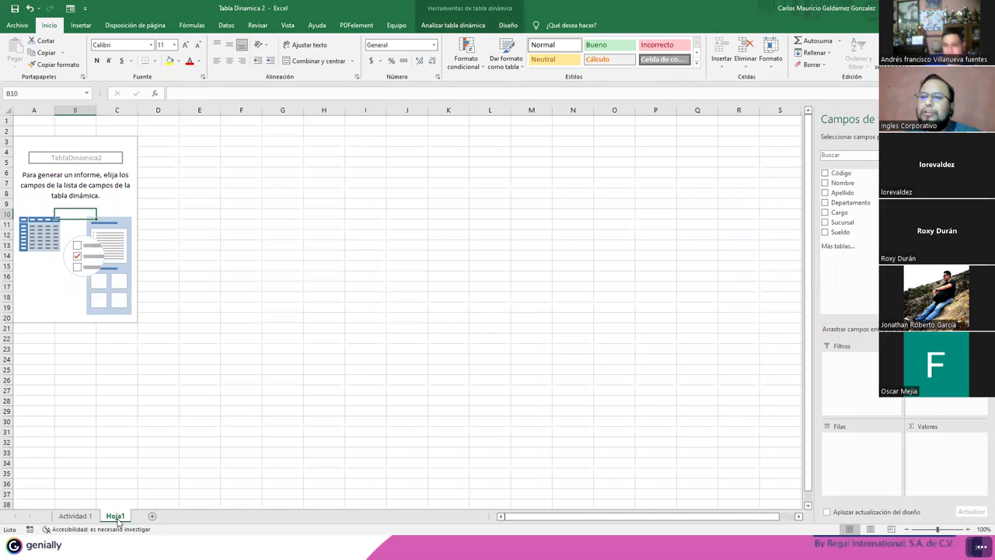
{"action": "left_click", "coordinate": [74, 516]}
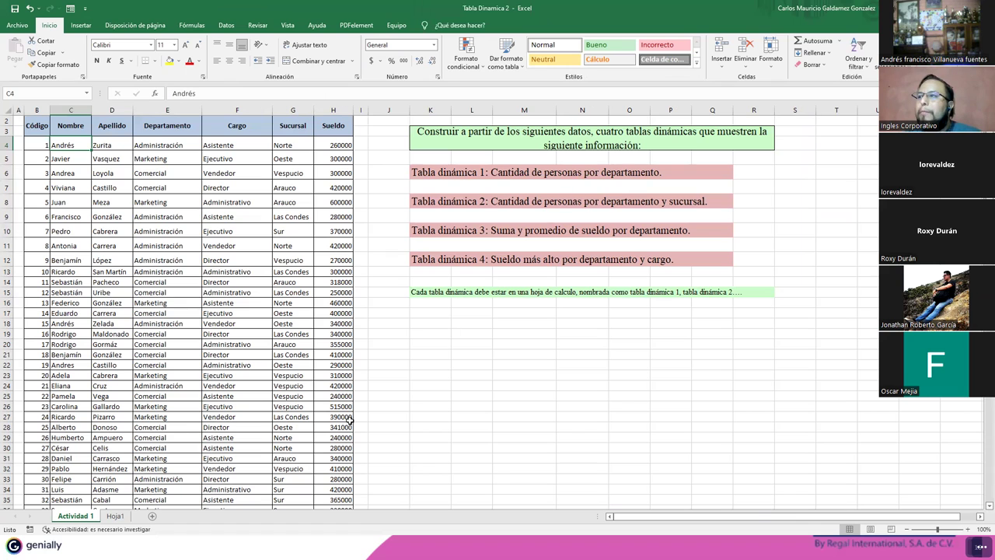
{"action": "left_click", "coordinate": [116, 517]}
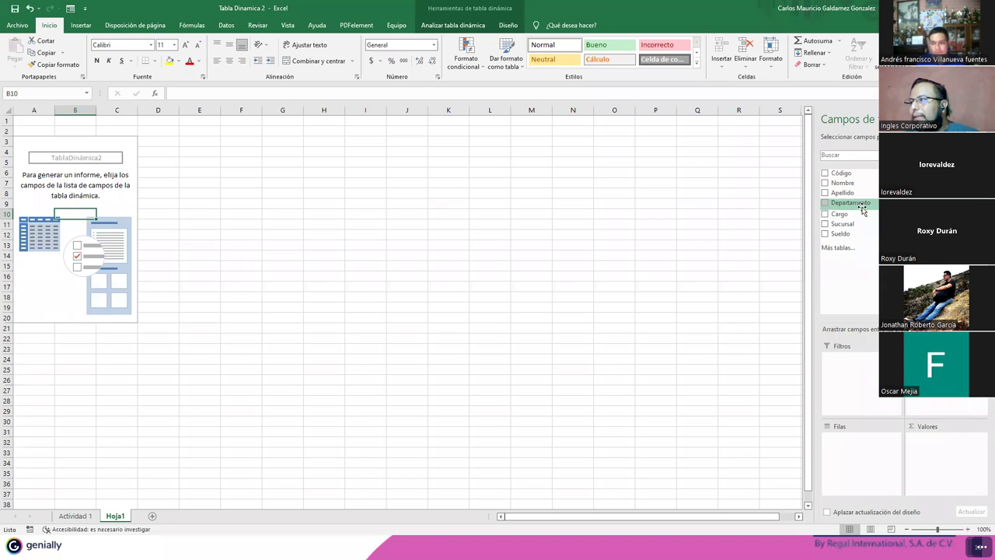
Put Departamento in Filas and Nombre in Valores: Administración 44, Comercial 64, Marketing 42.
{"action": "left_click_drag", "start_coordinate": [855, 203], "coordinate": [846, 450]}
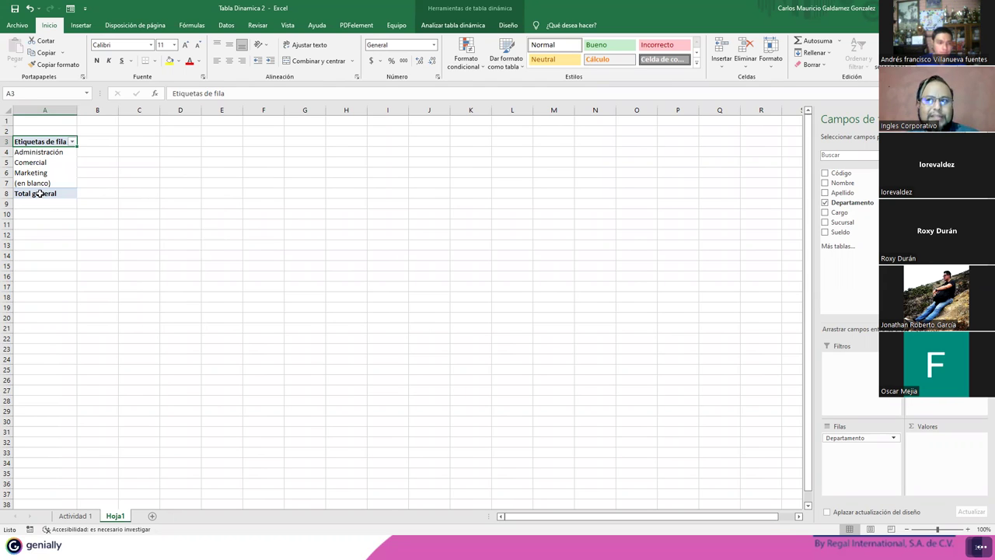
{"action": "left_click", "coordinate": [56, 153]}
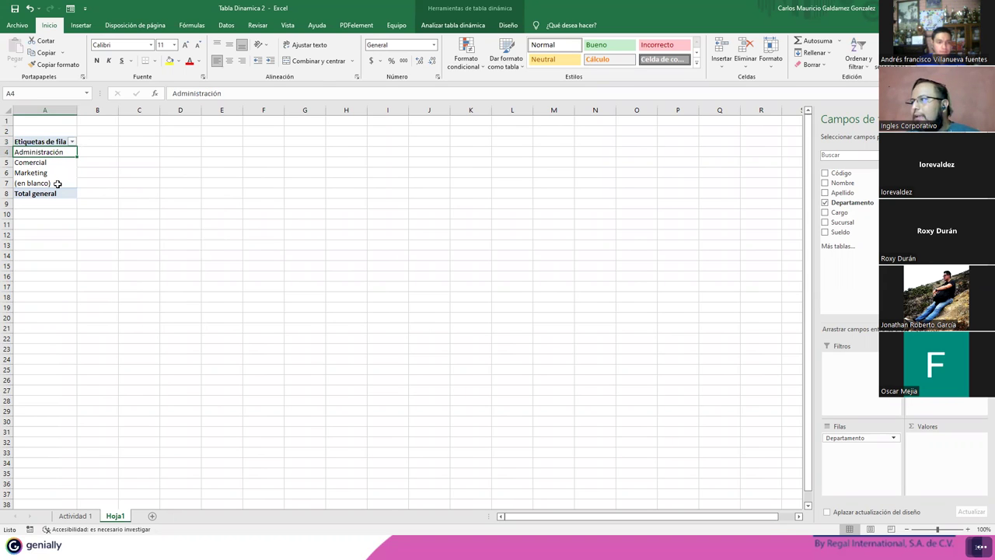
{"action": "left_click", "coordinate": [23, 171]}
{"action": "left_click", "coordinate": [23, 162]}
{"action": "left_click", "coordinate": [44, 175]}
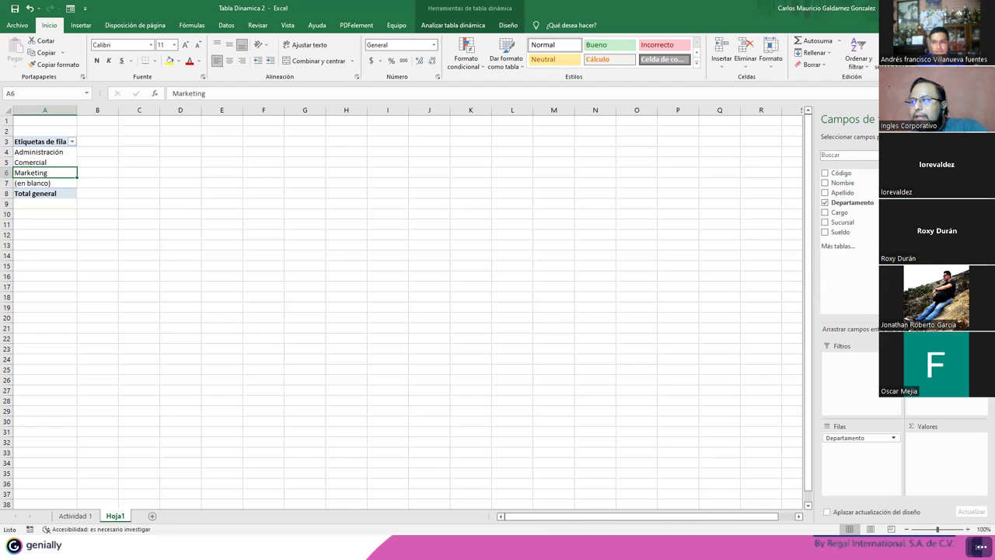
{"action": "left_click_drag", "start_coordinate": [950, 395], "coordinate": [937, 457]}
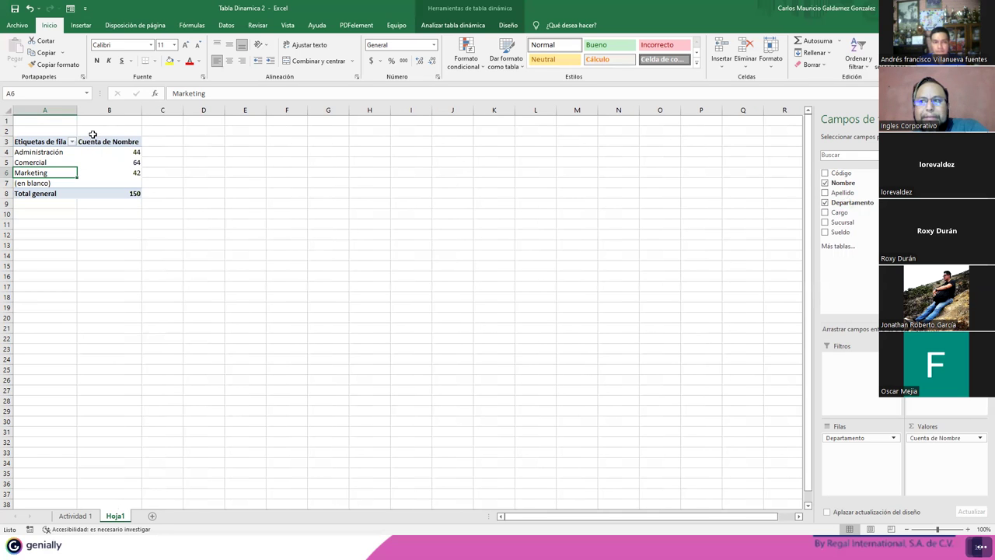
Select the department counts, check Actividad 1, then return to Hoja1 and close the Accessibility pane.
{"action": "left_click_drag", "start_coordinate": [98, 147], "coordinate": [105, 181]}
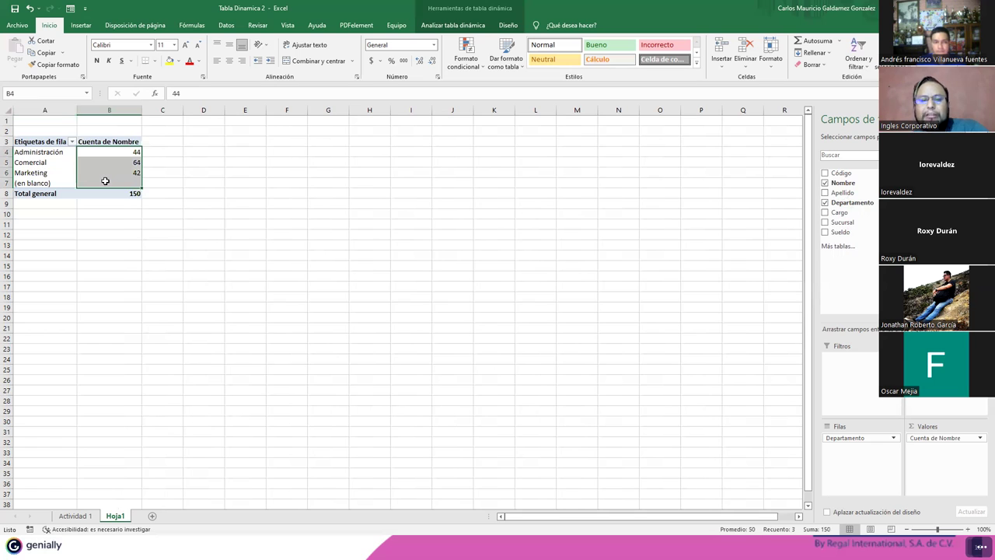
{"action": "mouse_move", "coordinate": [109, 182]}
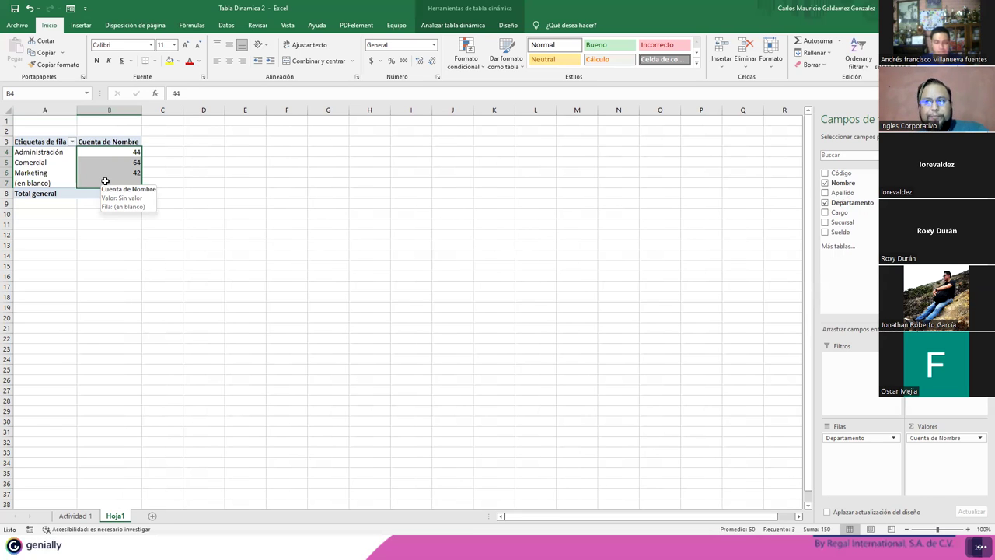
{"action": "left_click_drag", "start_coordinate": [119, 153], "coordinate": [123, 166]}
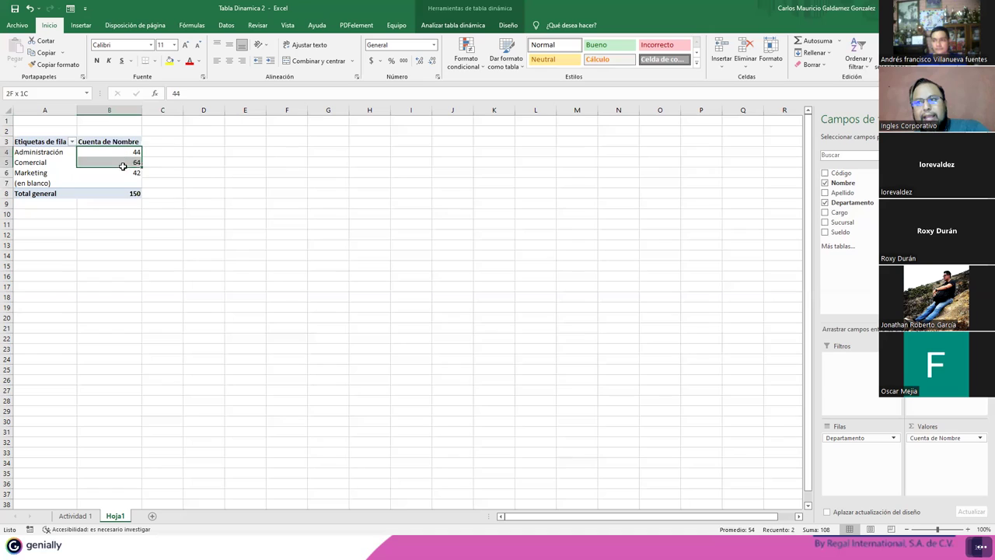
{"action": "left_click", "coordinate": [76, 516]}
{"action": "scroll", "coordinate": [107, 436], "scroll_direction": "down", "scroll_amount": 6}
{"action": "scroll", "coordinate": [106, 443], "scroll_direction": "down", "scroll_amount": 9}
{"action": "scroll", "coordinate": [106, 447], "scroll_direction": "down", "scroll_amount": 7}
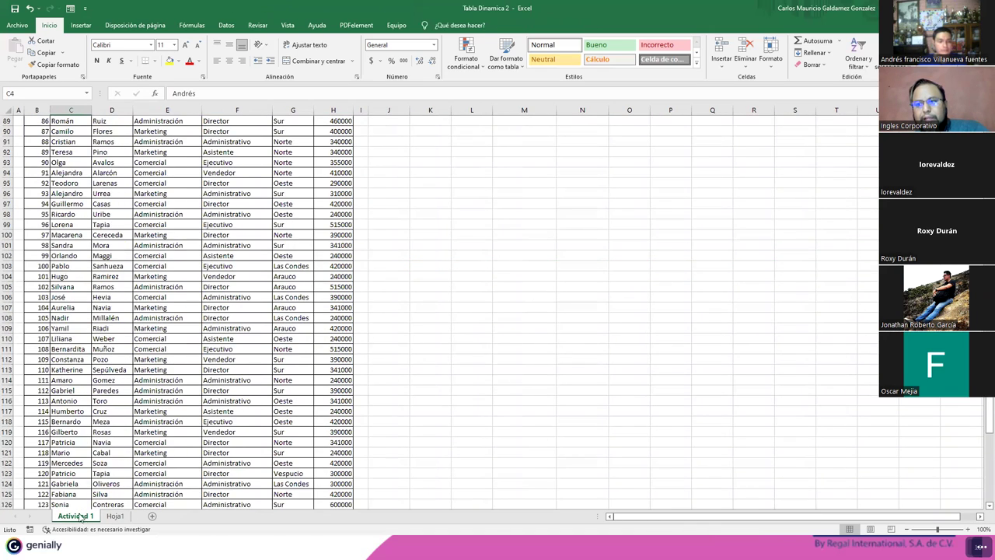
{"action": "scroll", "coordinate": [125, 469], "scroll_direction": "up", "scroll_amount": 10}
{"action": "scroll", "coordinate": [125, 470], "scroll_direction": "up", "scroll_amount": 11}
{"action": "scroll", "coordinate": [124, 467], "scroll_direction": "up", "scroll_amount": 8}
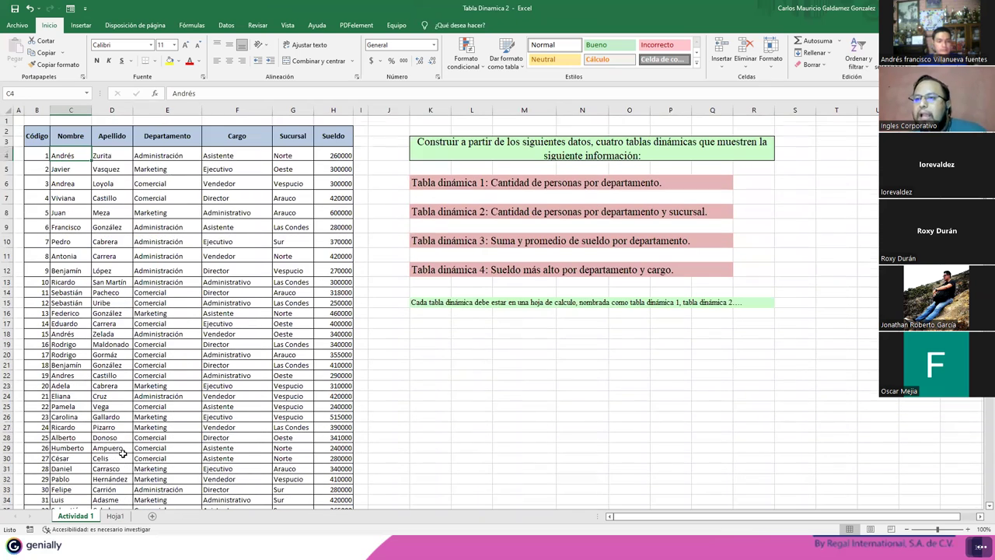
{"action": "left_click", "coordinate": [114, 515]}
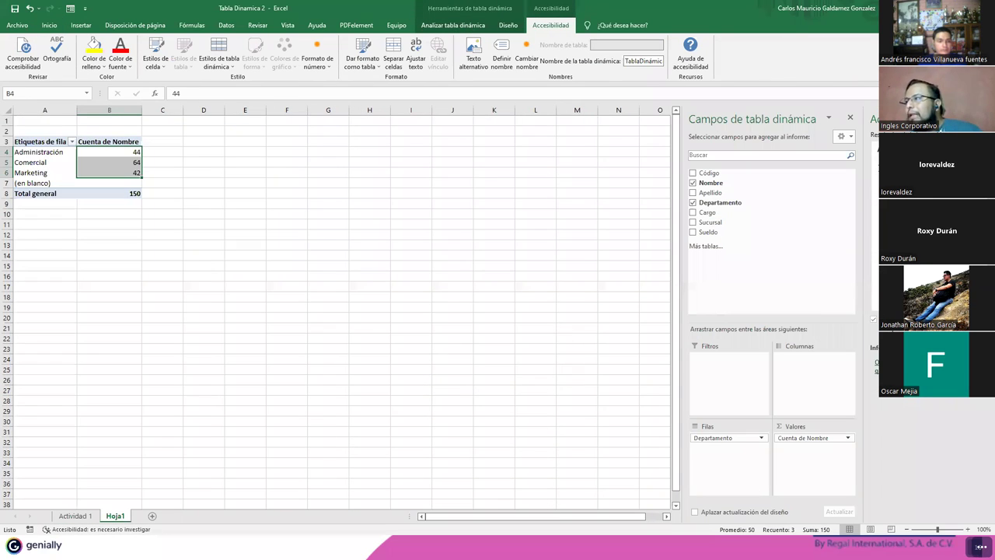
{"action": "left_click", "coordinate": [986, 118]}
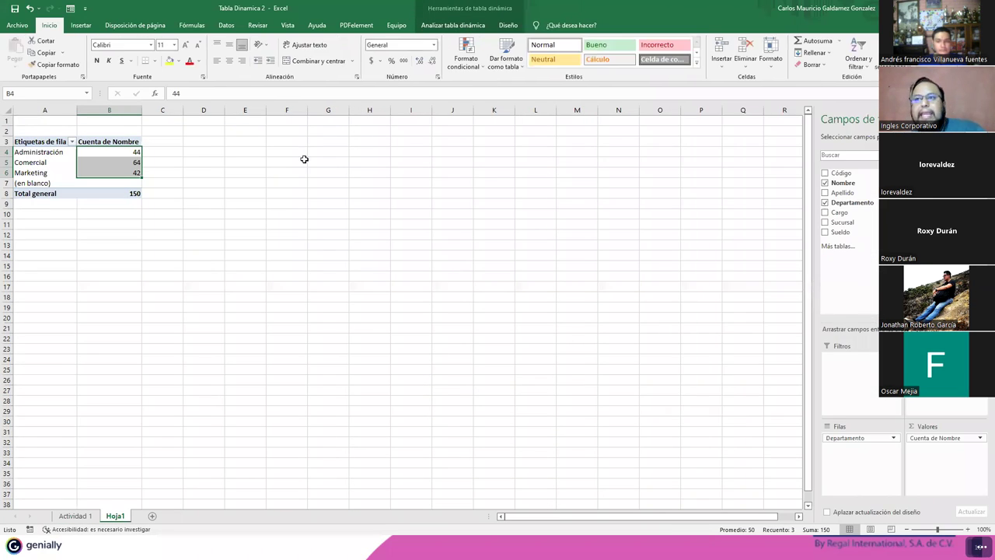
Check the department counts 44, 64 and 42 and the grand total of 150.
{"action": "left_click", "coordinate": [35, 151]}
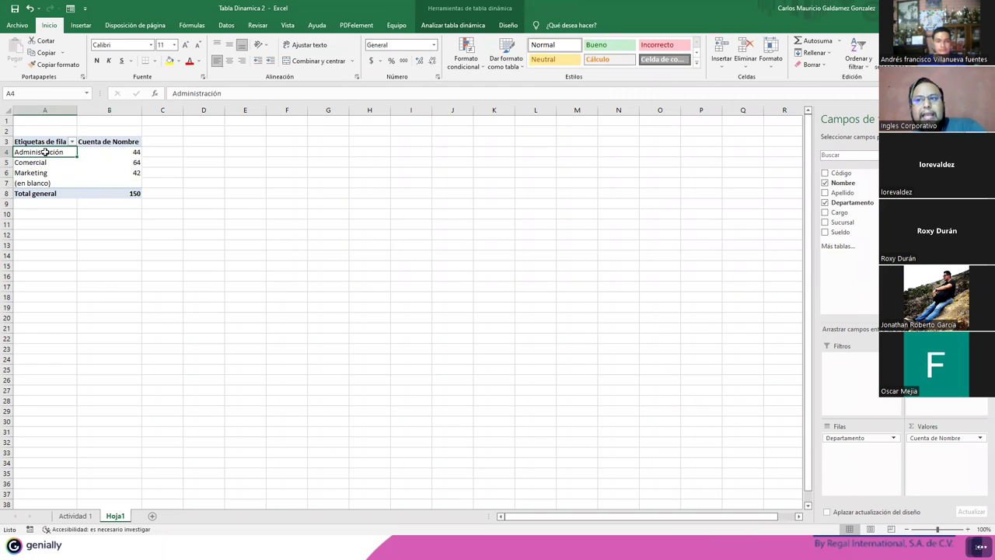
{"action": "left_click", "coordinate": [137, 150]}
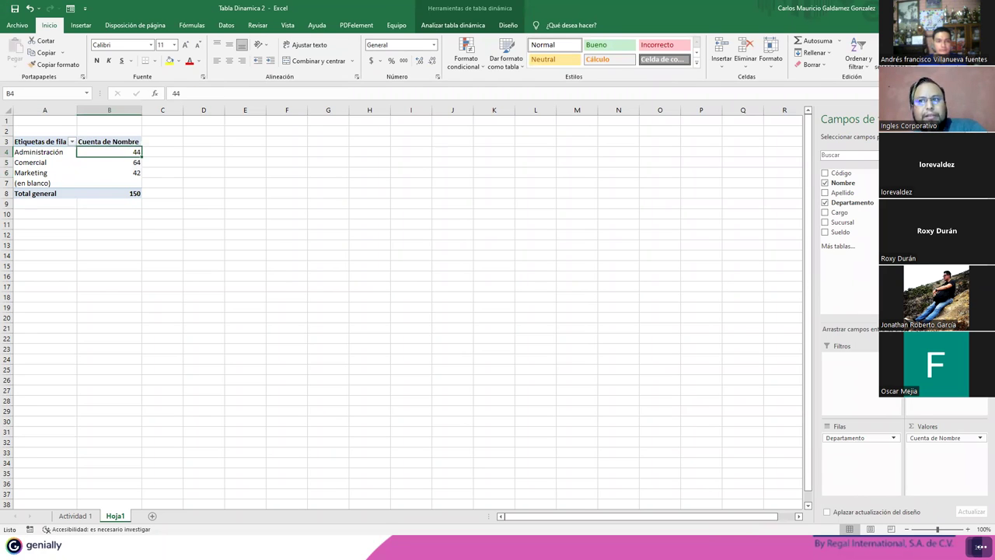
{"action": "left_click", "coordinate": [74, 163]}
{"action": "left_click", "coordinate": [101, 164]}
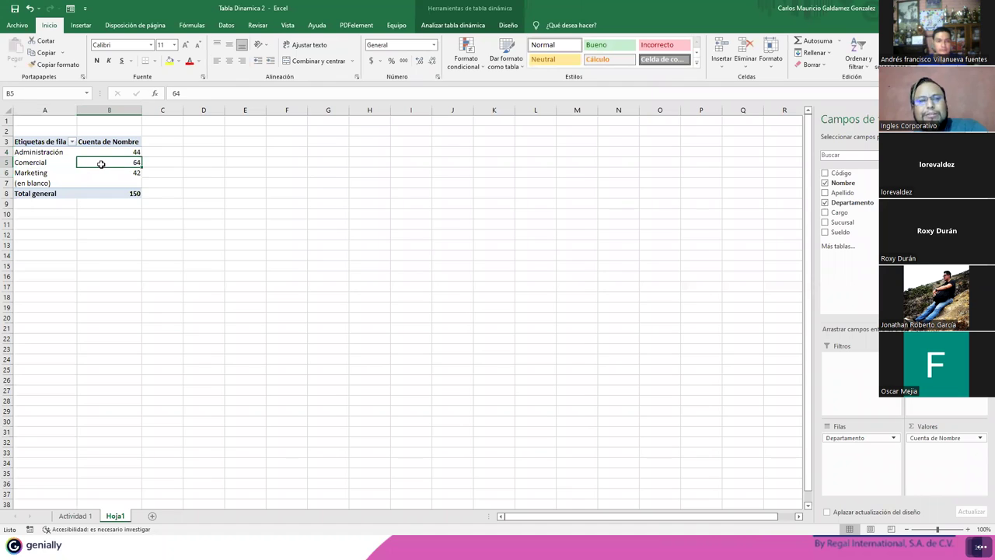
{"action": "left_click", "coordinate": [44, 173]}
{"action": "left_click", "coordinate": [120, 172]}
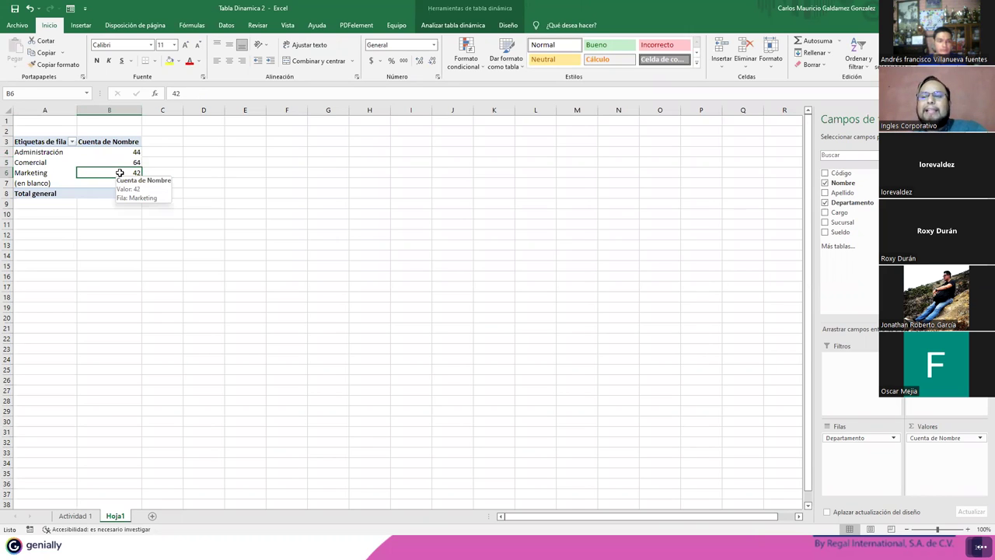
{"action": "left_click_drag", "start_coordinate": [116, 153], "coordinate": [120, 179]}
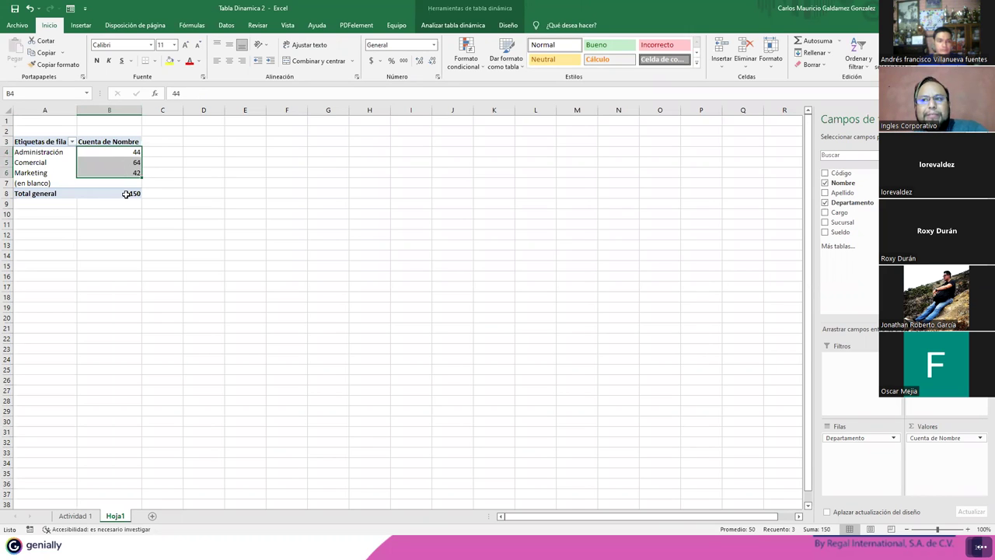
{"action": "left_click", "coordinate": [126, 193]}
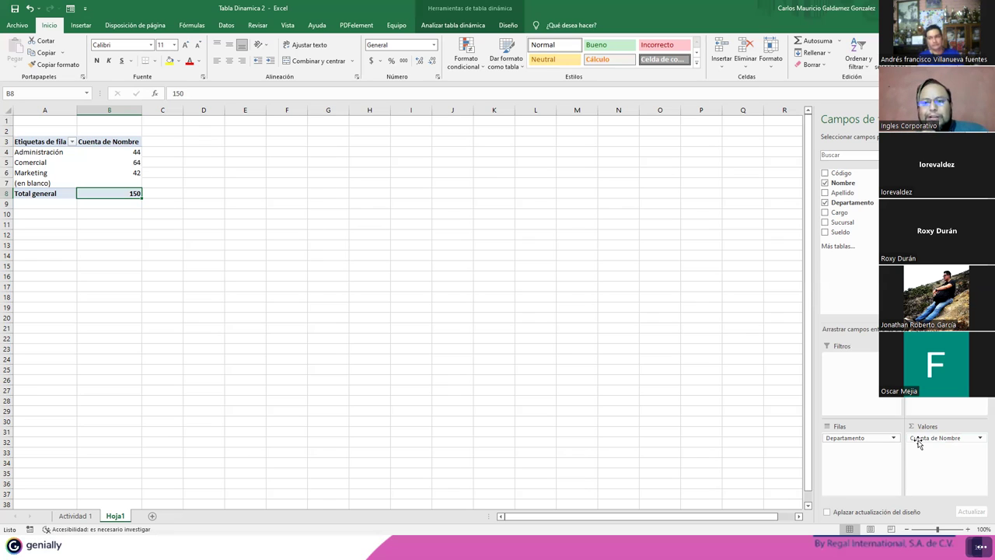
{"action": "left_click", "coordinate": [979, 438]}
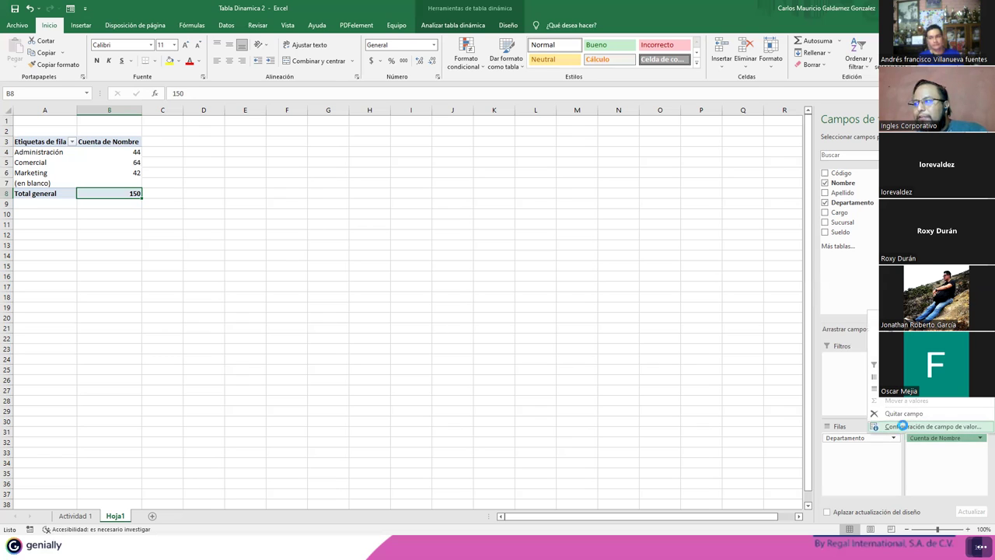
{"action": "left_click", "coordinate": [904, 427]}
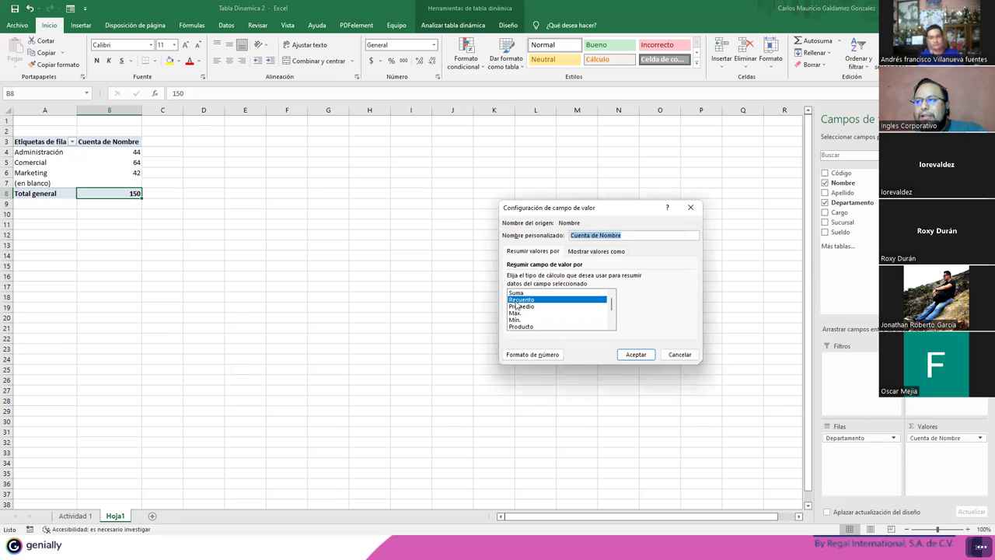
{"action": "scroll", "coordinate": [544, 311], "scroll_direction": "down", "scroll_amount": 1}
{"action": "scroll", "coordinate": [544, 311], "scroll_direction": "down", "scroll_amount": 1}
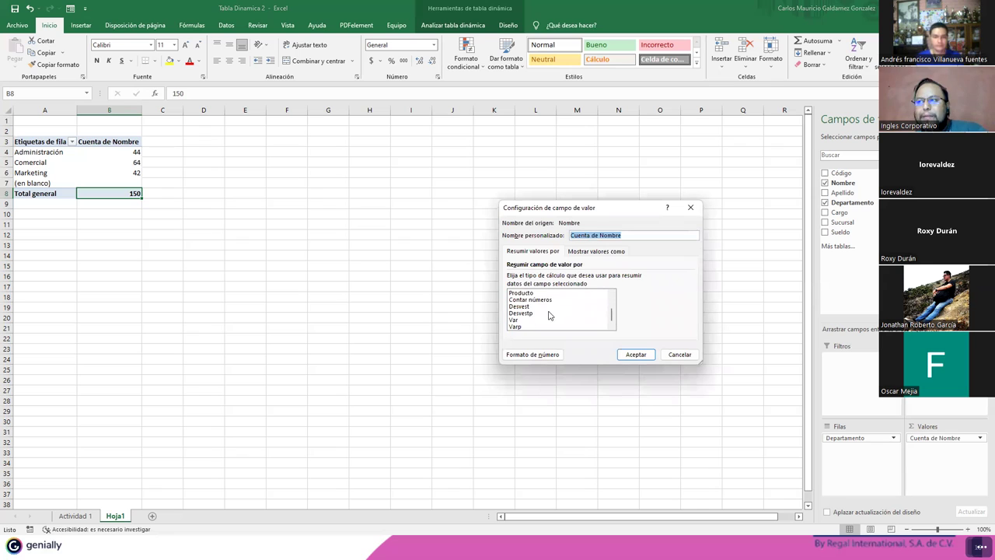
{"action": "scroll", "coordinate": [536, 313], "scroll_direction": "up", "scroll_amount": 2}
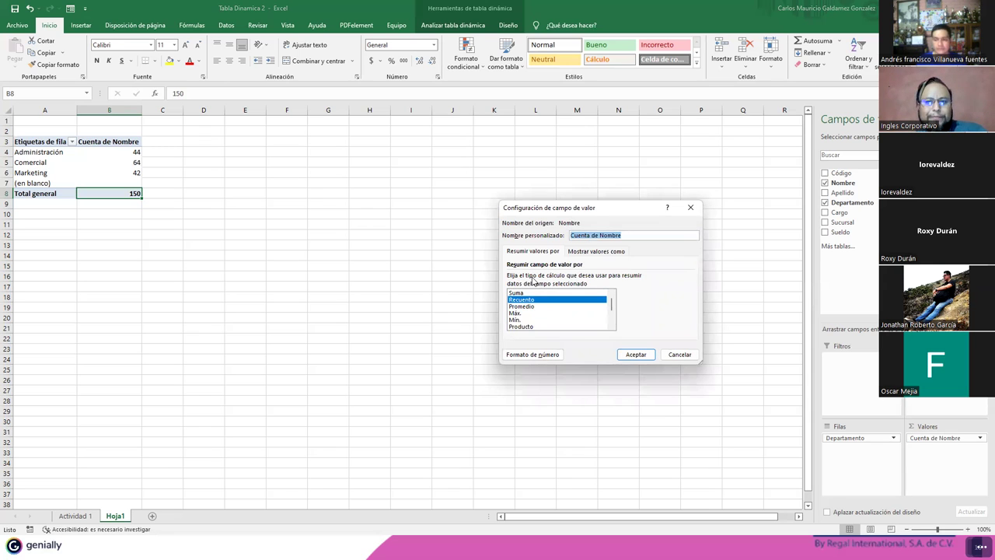
{"action": "left_click", "coordinate": [680, 355]}
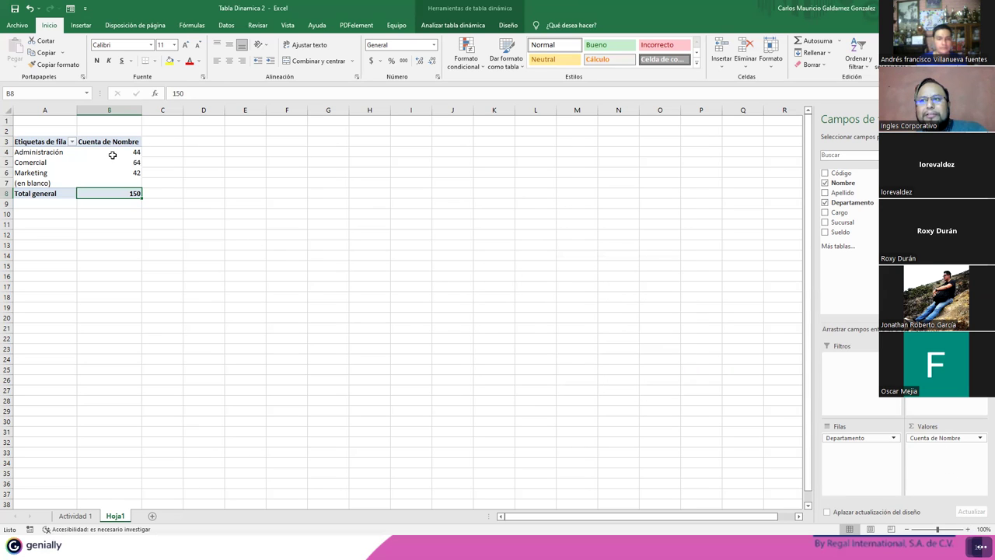
{"action": "left_click_drag", "start_coordinate": [112, 155], "coordinate": [117, 182]}
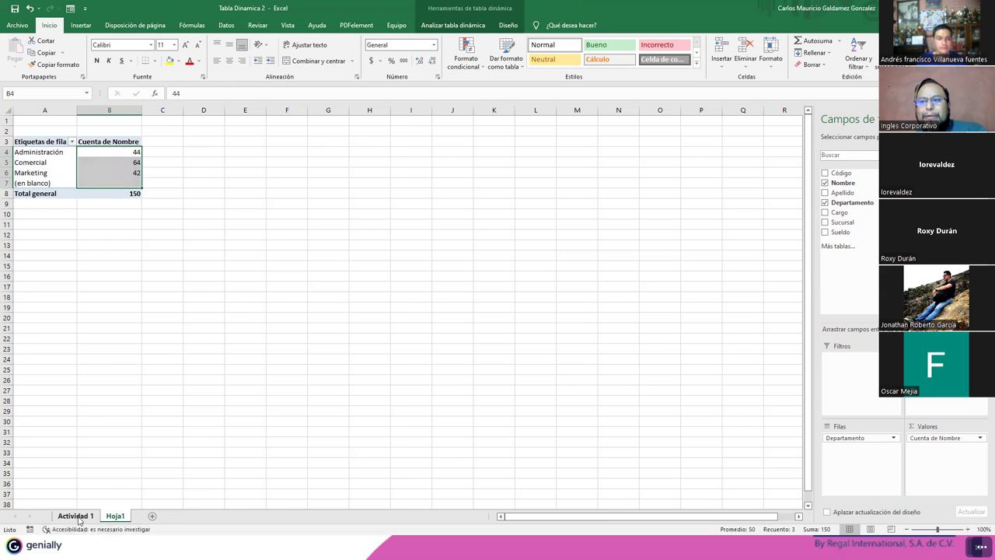
{"action": "left_click", "coordinate": [78, 516]}
{"action": "left_click", "coordinate": [438, 184]}
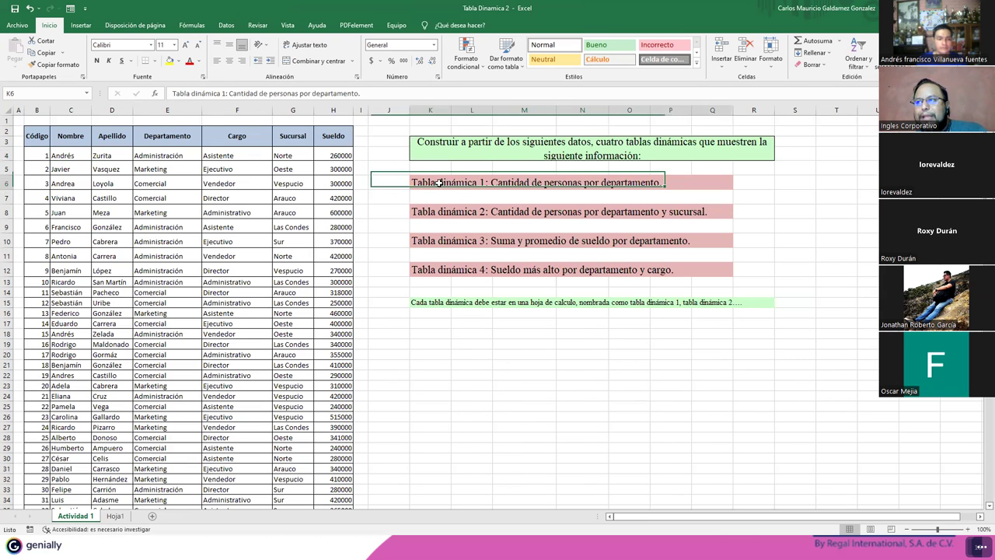
{"action": "left_click", "coordinate": [114, 517]}
{"action": "left_click", "coordinate": [164, 243]}
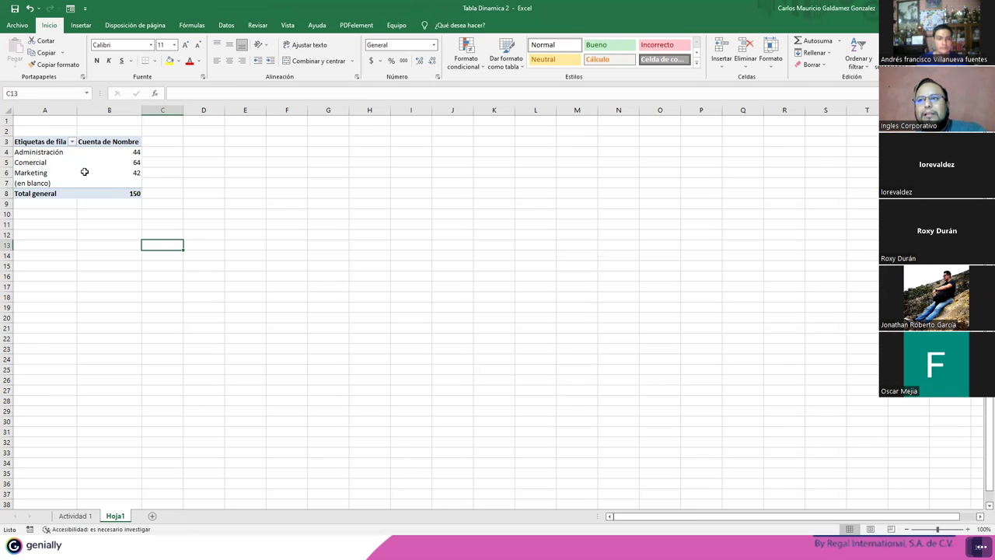
{"action": "left_click", "coordinate": [41, 153]}
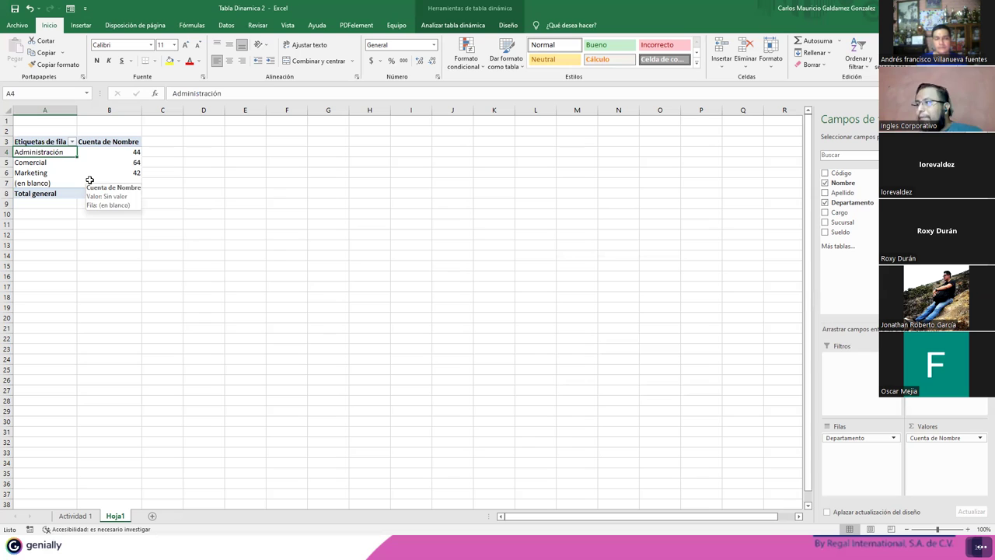
Add Sucursal as pivot columns and check the Norte total 32 and Arauco total 24.
{"action": "left_click", "coordinate": [828, 222]}
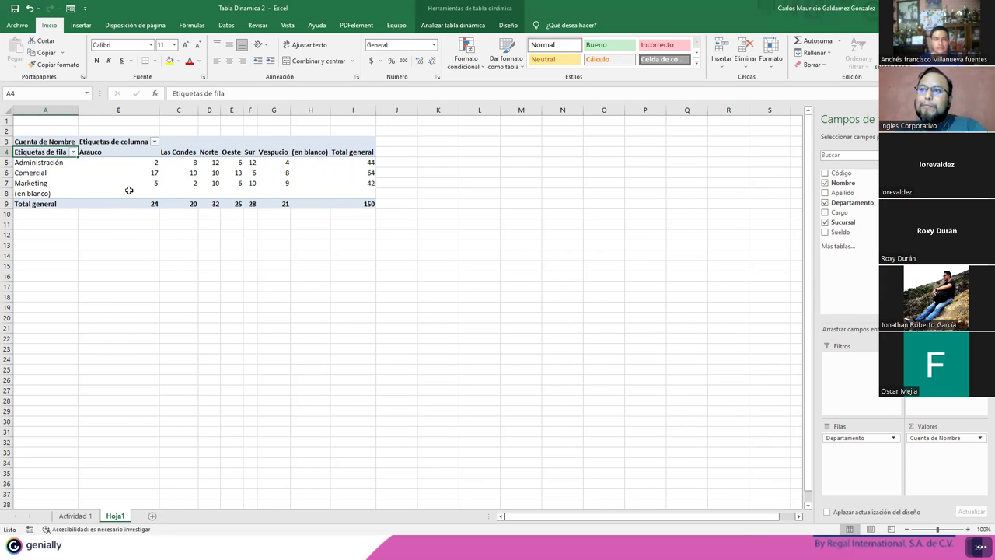
{"action": "left_click", "coordinate": [109, 161]}
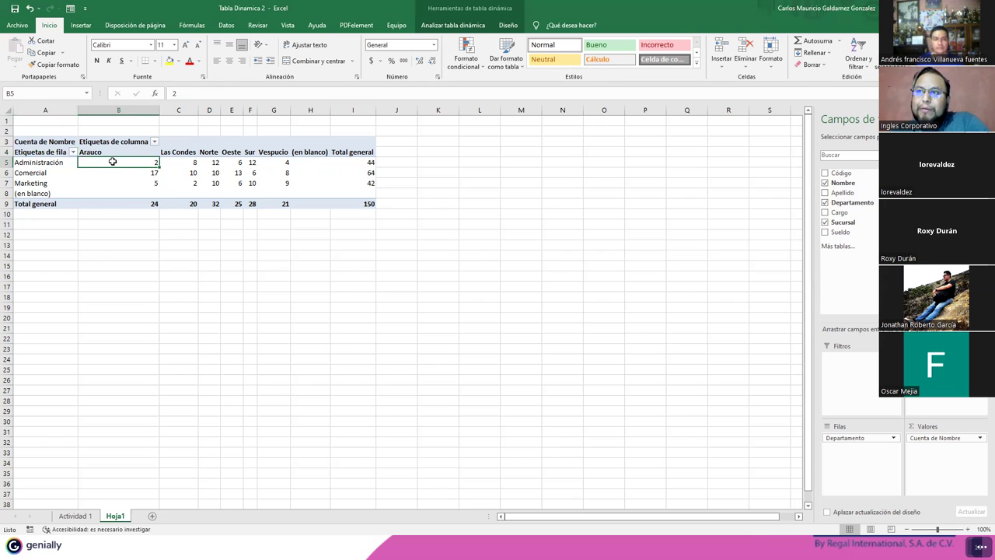
{"action": "left_click_drag", "start_coordinate": [112, 160], "coordinate": [117, 181]}
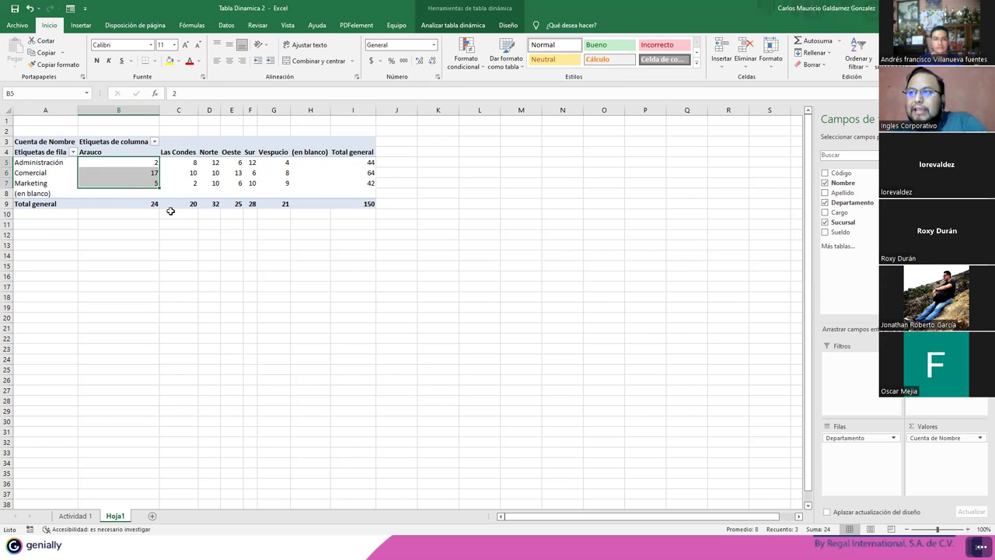
{"action": "left_click_drag", "start_coordinate": [210, 161], "coordinate": [212, 183]}
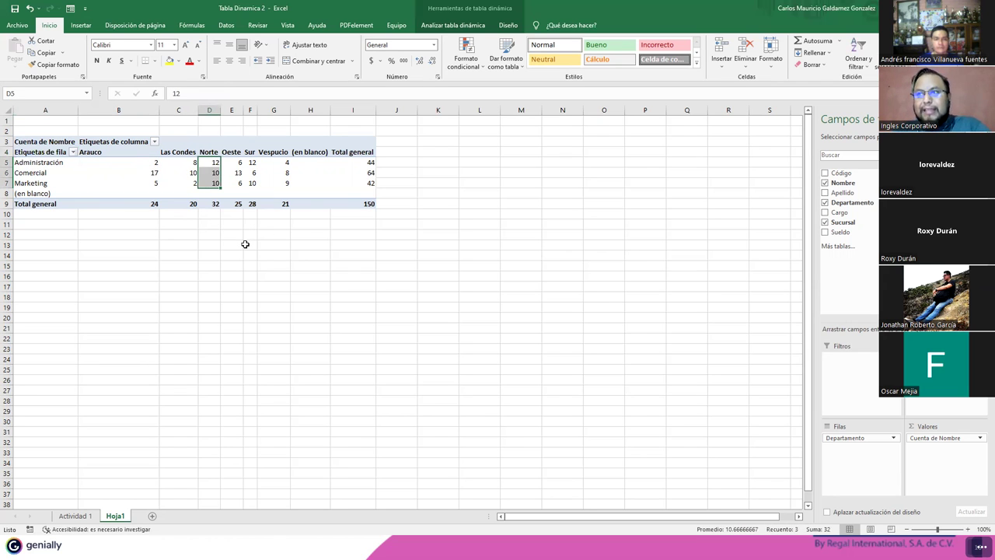
{"action": "left_click", "coordinate": [208, 203]}
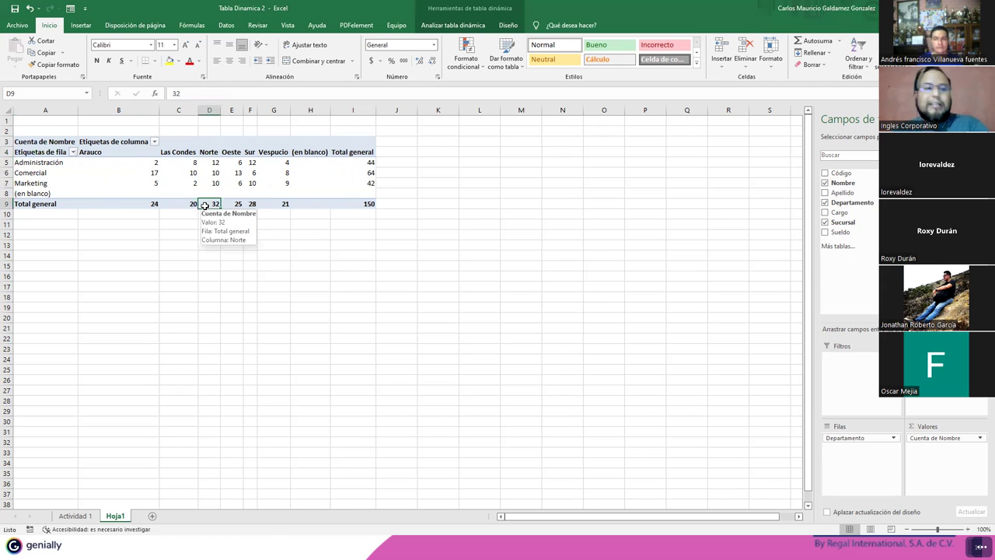
{"action": "left_click_drag", "start_coordinate": [129, 159], "coordinate": [128, 187]}
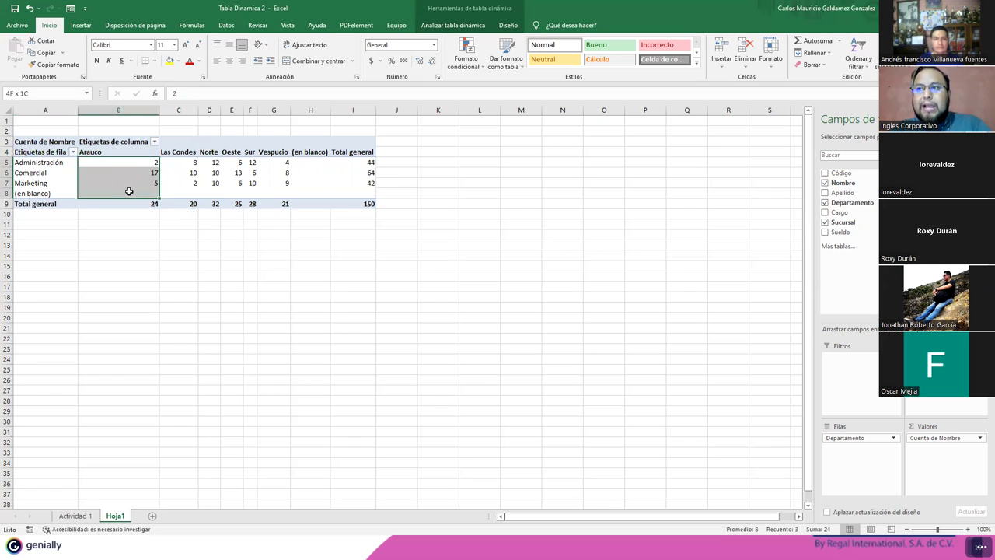
{"action": "left_click", "coordinate": [140, 204]}
Review the remaining branch totals: Las Condes 20, Sur 28, Vespucio 21, grand total 150.
{"action": "mouse_move", "coordinate": [184, 166]}
{"action": "left_mouse_down"}
{"action": "mouse_move", "coordinate": [184, 182]}
{"action": "mouse_move", "coordinate": [236, 184]}
{"action": "mouse_move", "coordinate": [250, 175]}
{"action": "mouse_move", "coordinate": [251, 184]}
{"action": "mouse_move", "coordinate": [277, 184]}
{"action": "mouse_move", "coordinate": [153, 203]}
{"action": "left_mouse_up"}
{"action": "left_click", "coordinate": [190, 204]}
{"action": "left_click", "coordinate": [214, 203]}
{"action": "left_click", "coordinate": [252, 203]}
{"action": "left_click", "coordinate": [274, 205]}
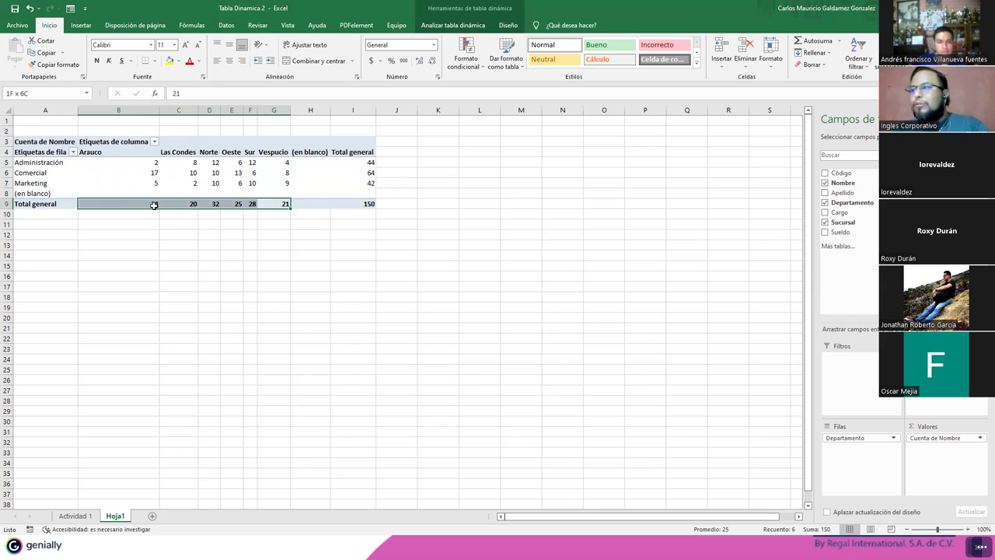
{"action": "left_click", "coordinate": [364, 203]}
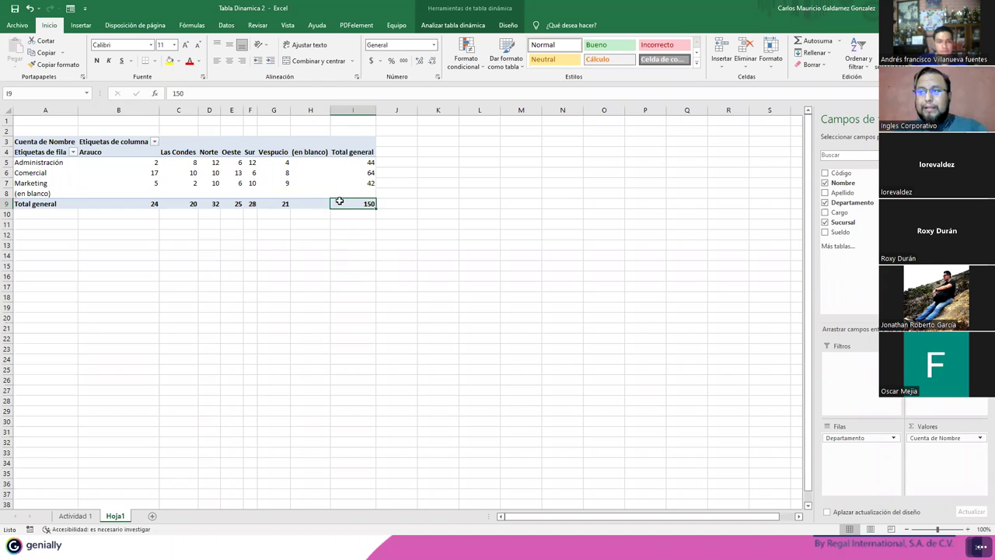
{"action": "left_click", "coordinate": [308, 202]}
{"action": "left_click", "coordinate": [342, 204]}
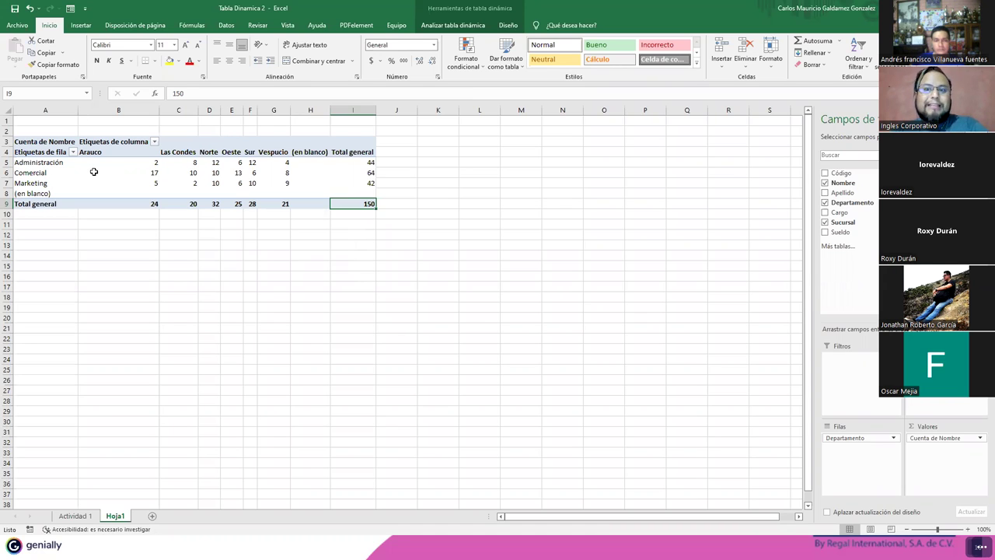
Move Departamento to the columns so branches list down the rows, then select the branch labels and counts.
{"action": "mouse_move", "coordinate": [845, 438]}
{"action": "left_mouse_down"}
{"action": "mouse_move", "coordinate": [948, 404]}
{"action": "mouse_move", "coordinate": [861, 452]}
{"action": "left_mouse_up"}
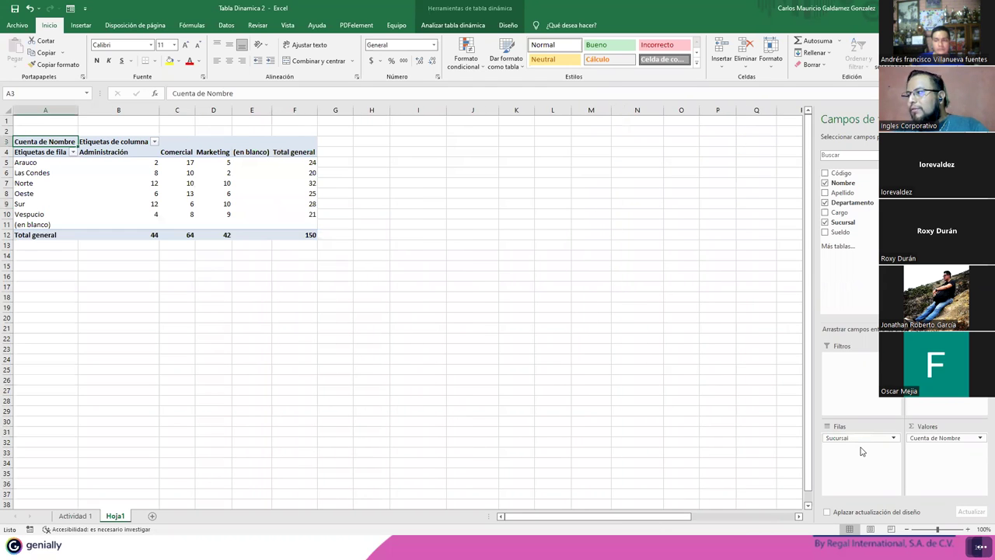
{"action": "left_click", "coordinate": [18, 162]}
{"action": "left_click_drag", "start_coordinate": [35, 161], "coordinate": [38, 223]}
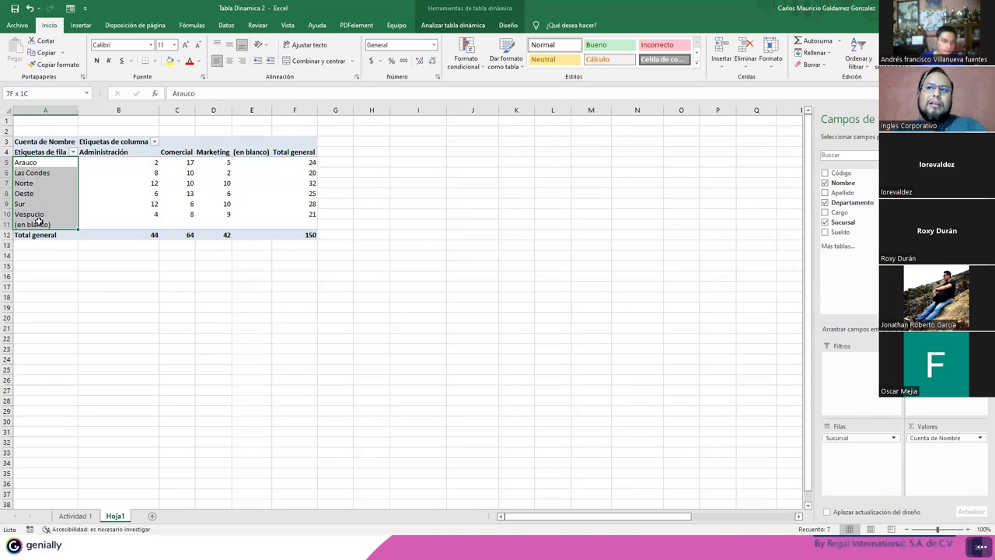
{"action": "mouse_move", "coordinate": [117, 162]}
{"action": "left_mouse_down"}
{"action": "mouse_move", "coordinate": [125, 203]}
{"action": "mouse_move", "coordinate": [301, 219]}
{"action": "left_mouse_up"}
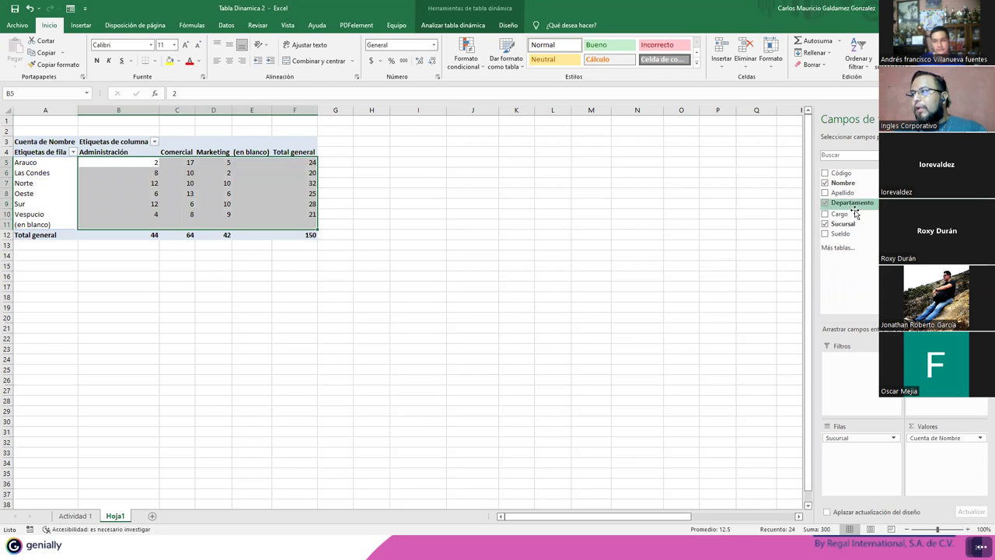
{"action": "left_click_drag", "start_coordinate": [844, 214], "coordinate": [849, 459]}
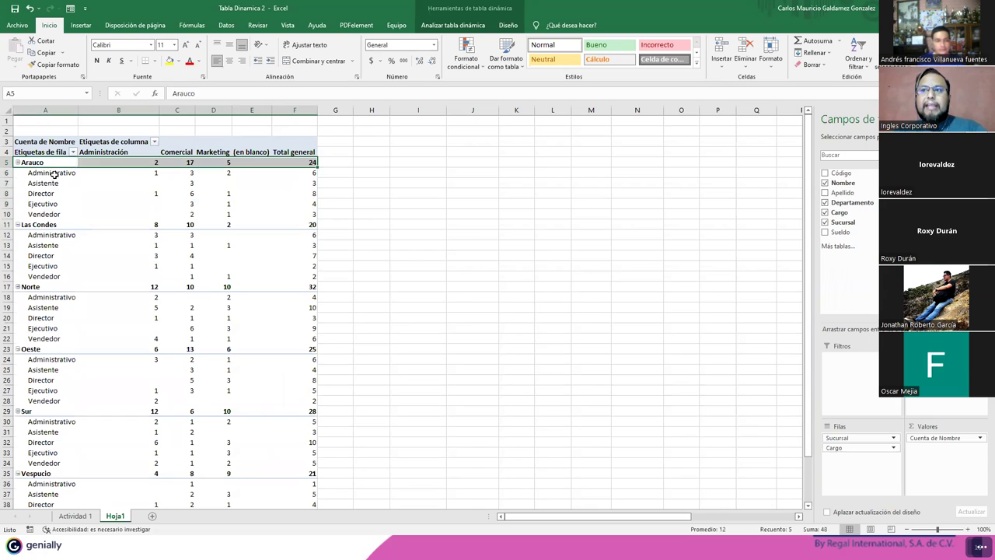
{"action": "mouse_move", "coordinate": [53, 172]}
{"action": "left_mouse_down"}
{"action": "mouse_move", "coordinate": [93, 206]}
{"action": "mouse_move", "coordinate": [236, 212]}
{"action": "left_mouse_up"}
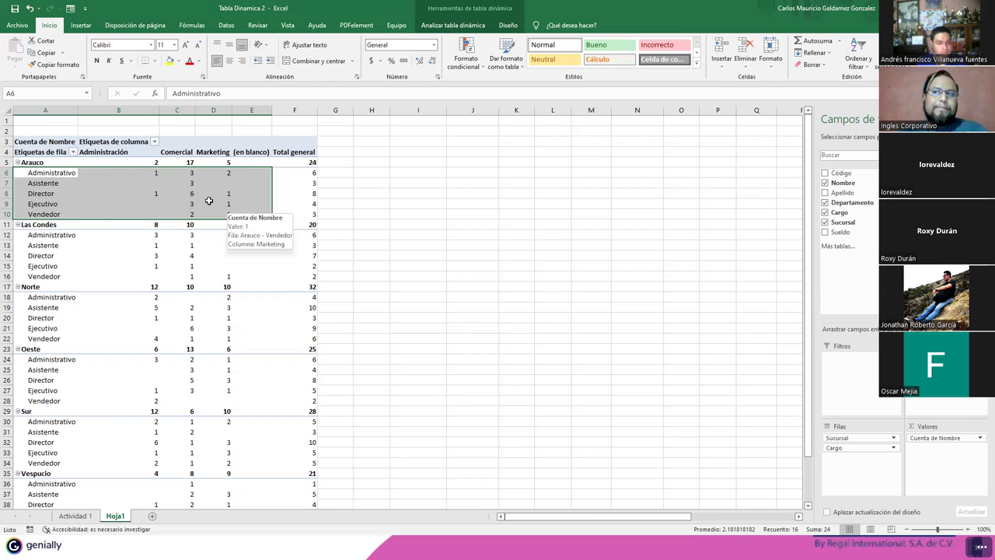
{"action": "left_click_drag", "start_coordinate": [134, 172], "coordinate": [228, 214]}
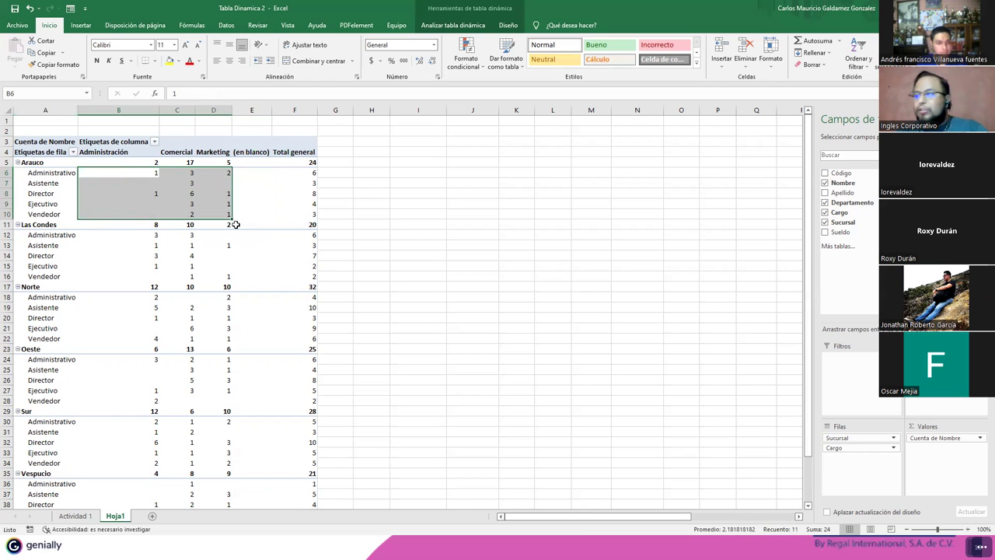
{"action": "left_click", "coordinate": [304, 161]}
{"action": "scroll", "coordinate": [231, 285], "scroll_direction": "down", "scroll_amount": 2}
{"action": "scroll", "coordinate": [240, 293], "scroll_direction": "down", "scroll_amount": 2}
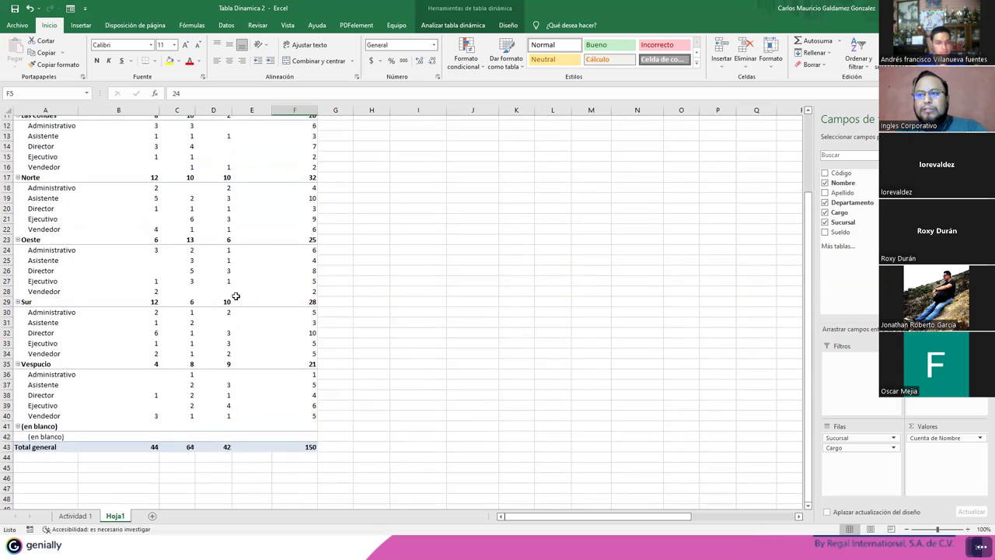
{"action": "scroll", "coordinate": [236, 296], "scroll_direction": "up", "scroll_amount": 4}
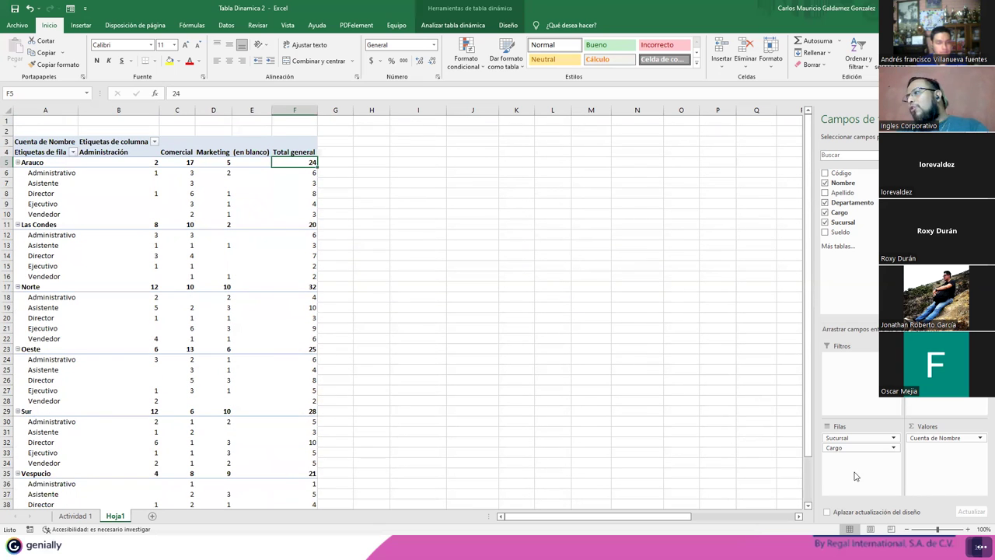
Move Cargo to the columns and review the Total Administración, Comercial and Marketing headers (44, 64, 42).
{"action": "left_click_drag", "start_coordinate": [836, 447], "coordinate": [941, 398]}
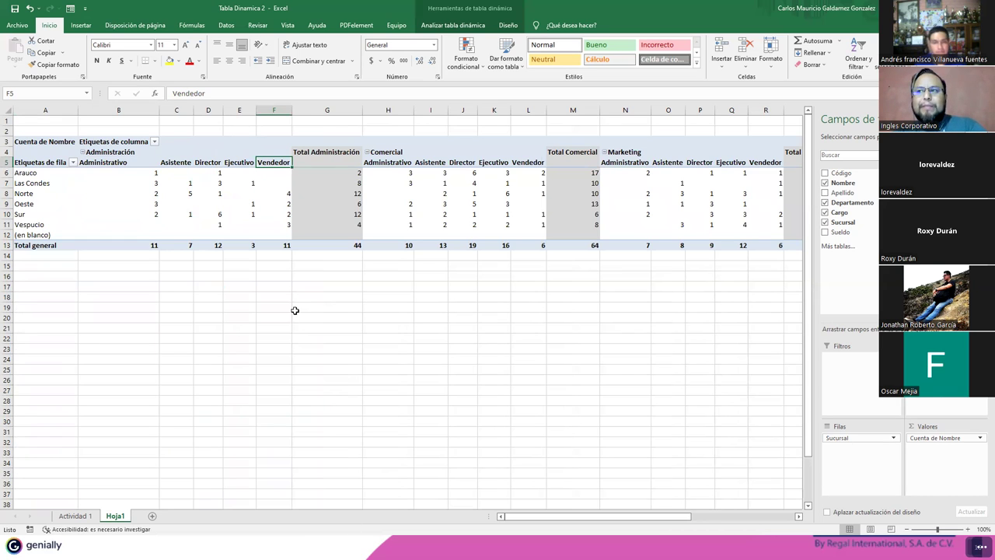
{"action": "left_click", "coordinate": [325, 156]}
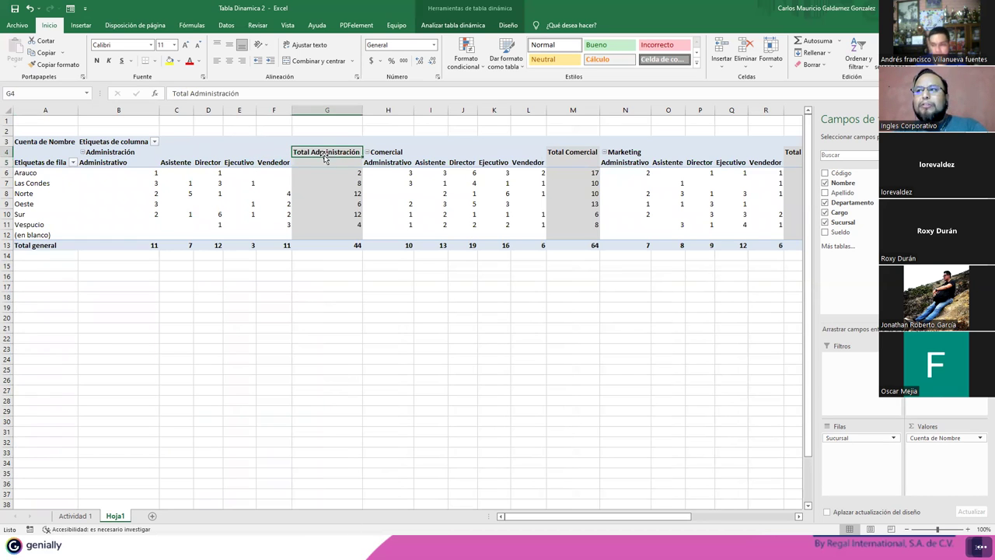
{"action": "left_click", "coordinate": [567, 155]}
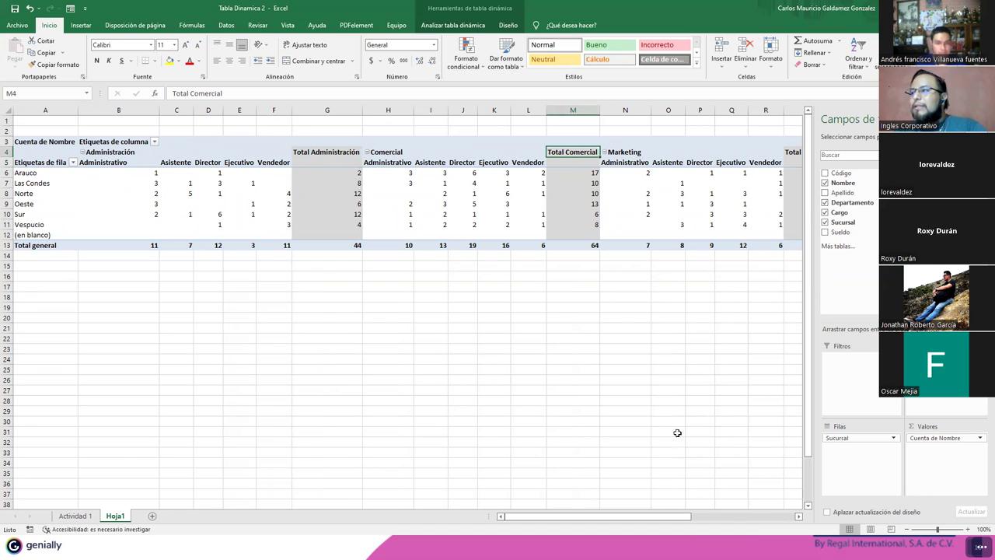
{"action": "scroll", "coordinate": [680, 342], "scroll_direction": "right", "scroll_amount": 2}
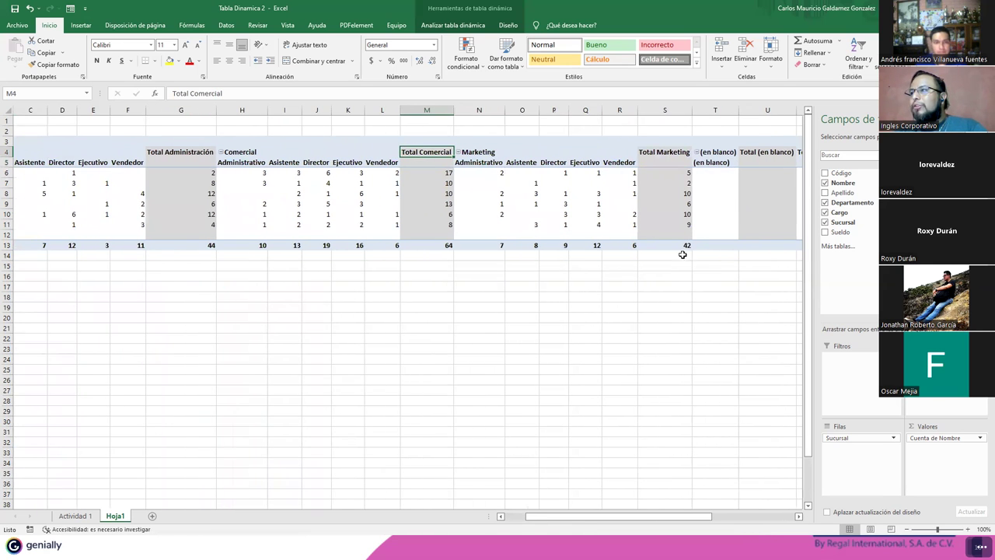
{"action": "left_click", "coordinate": [663, 153]}
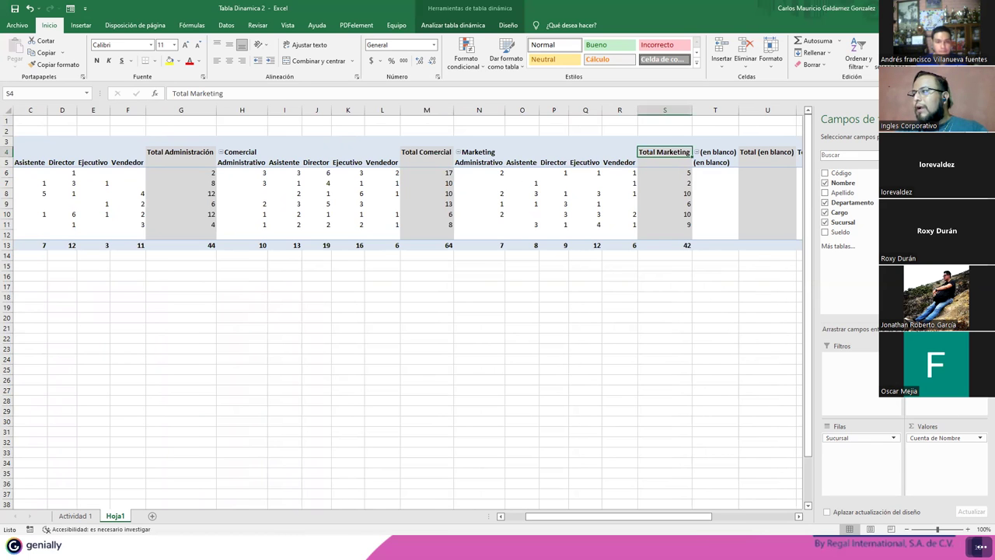
Put Cargo back in the rows beneath Sucursal and review the table, including the 150 grand total.
{"action": "left_click_drag", "start_coordinate": [944, 359], "coordinate": [861, 460]}
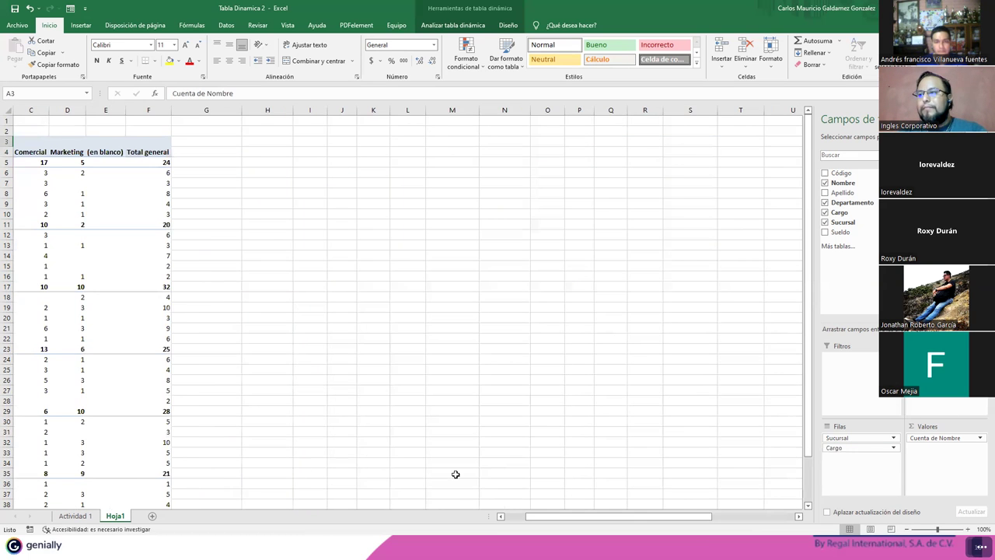
{"action": "left_click", "coordinate": [513, 517]}
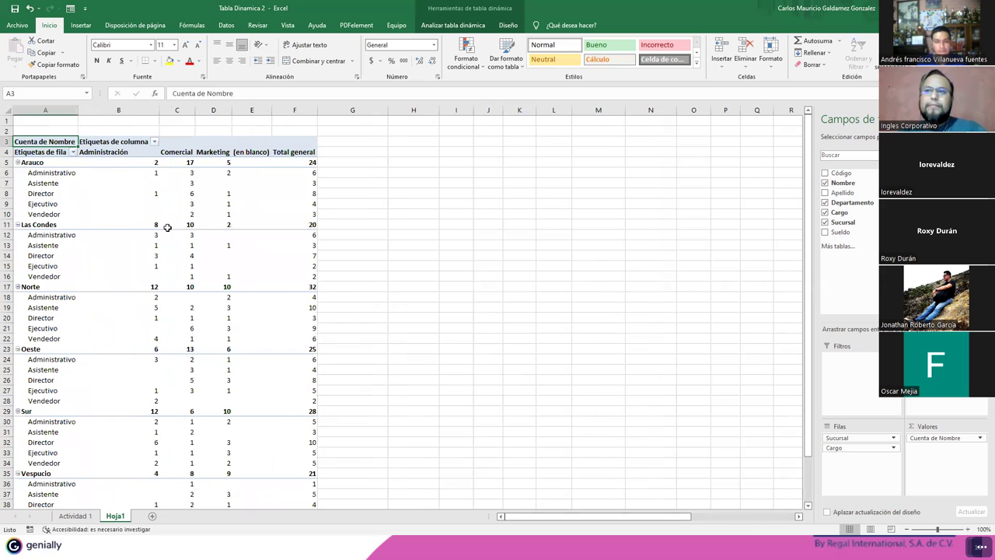
{"action": "scroll", "coordinate": [165, 249], "scroll_direction": "down", "scroll_amount": 3}
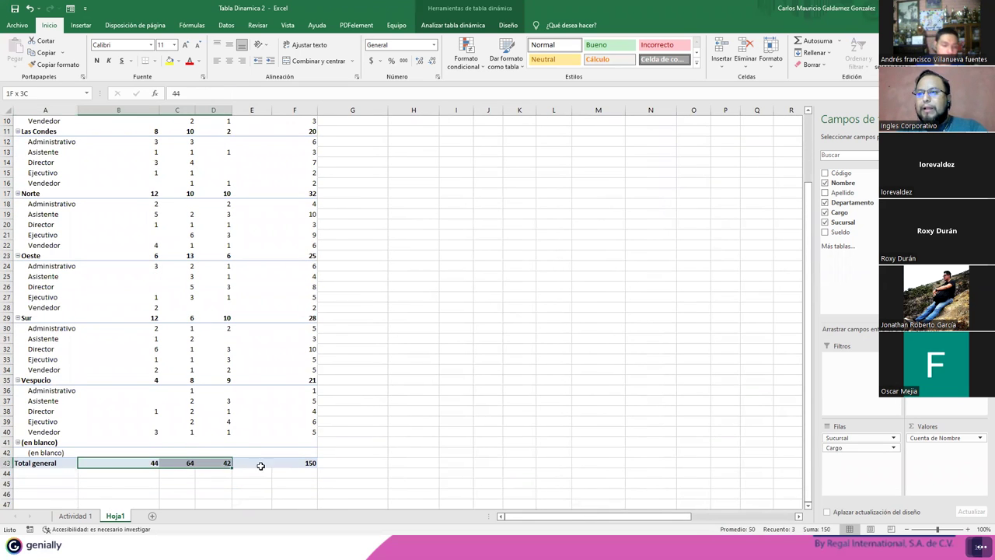
{"action": "left_click", "coordinate": [287, 463]}
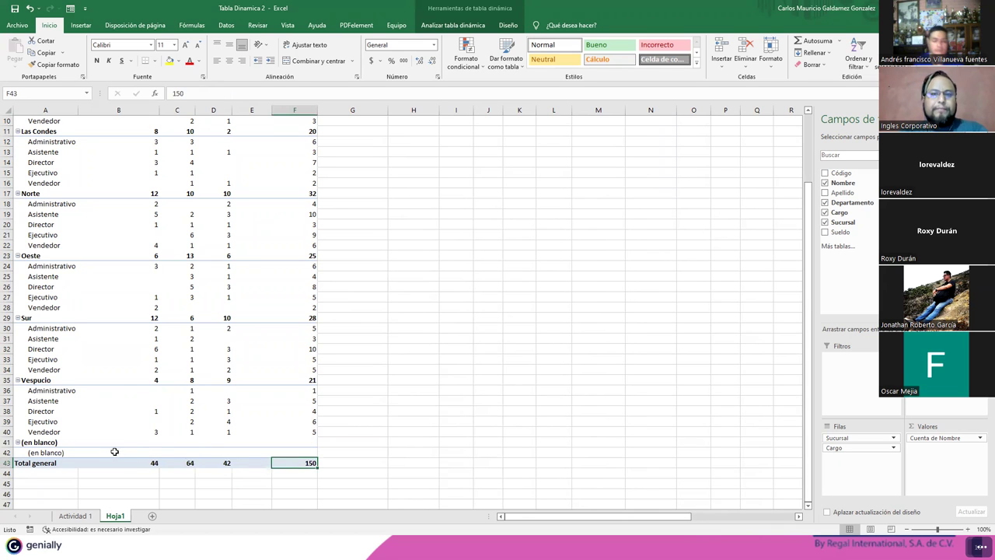
{"action": "left_click", "coordinate": [118, 387]}
{"action": "scroll", "coordinate": [118, 387], "scroll_direction": "up", "scroll_amount": 3}
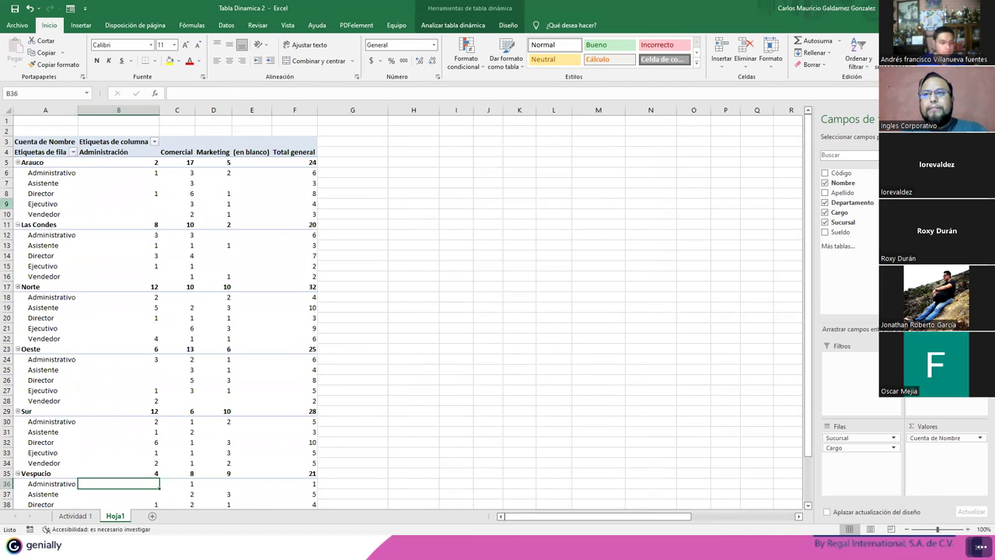
{"action": "left_click", "coordinate": [39, 143]}
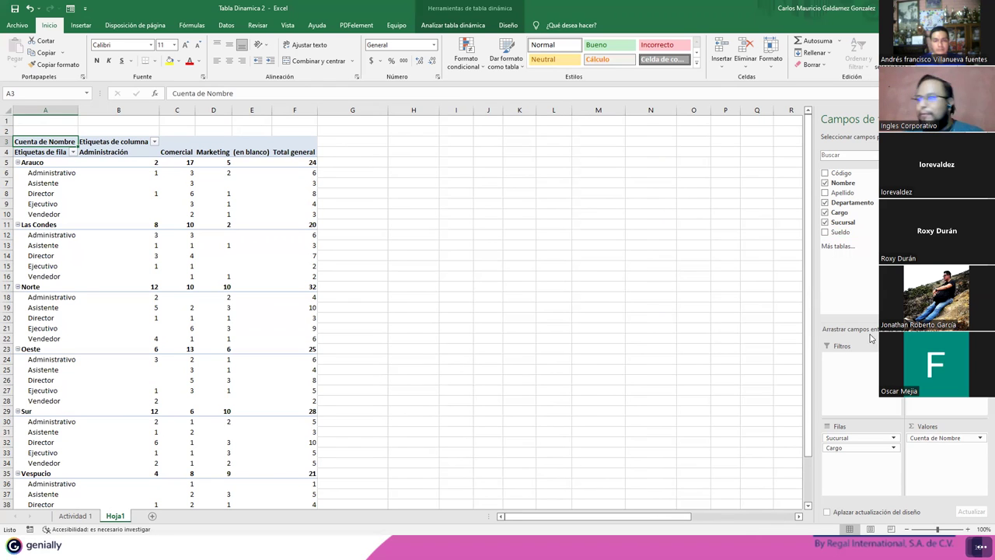
Add Sueldo to Valores, remove Cuenta de Nombre, and select the salary totals (grand total 54632000).
{"action": "left_click_drag", "start_coordinate": [843, 232], "coordinate": [935, 454]}
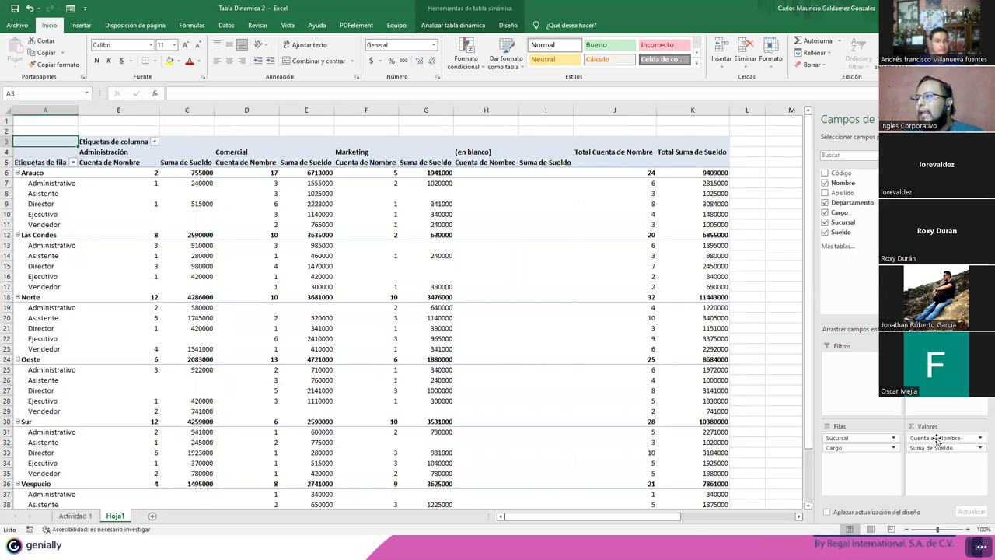
{"action": "left_click", "coordinate": [964, 438]}
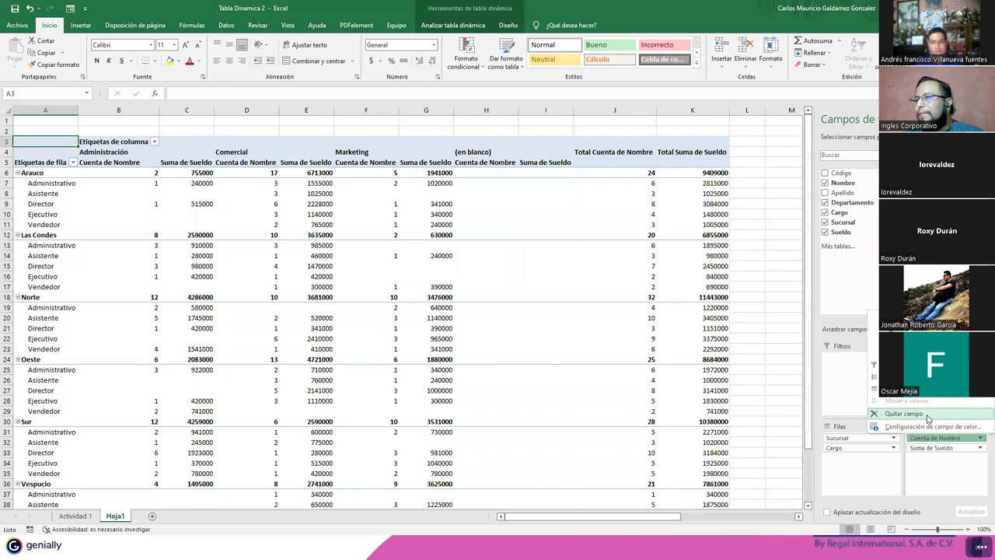
{"action": "left_click", "coordinate": [926, 414]}
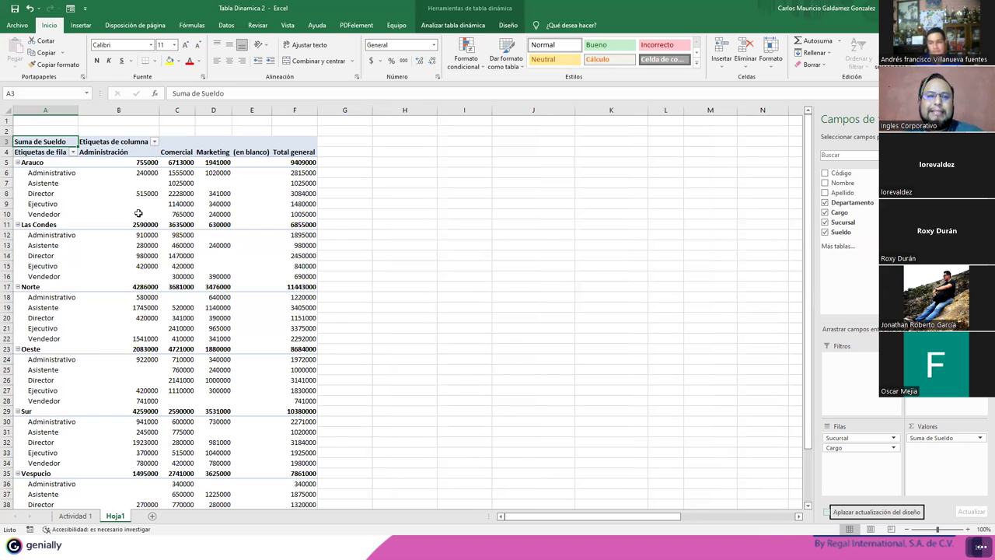
{"action": "left_click", "coordinate": [44, 175]}
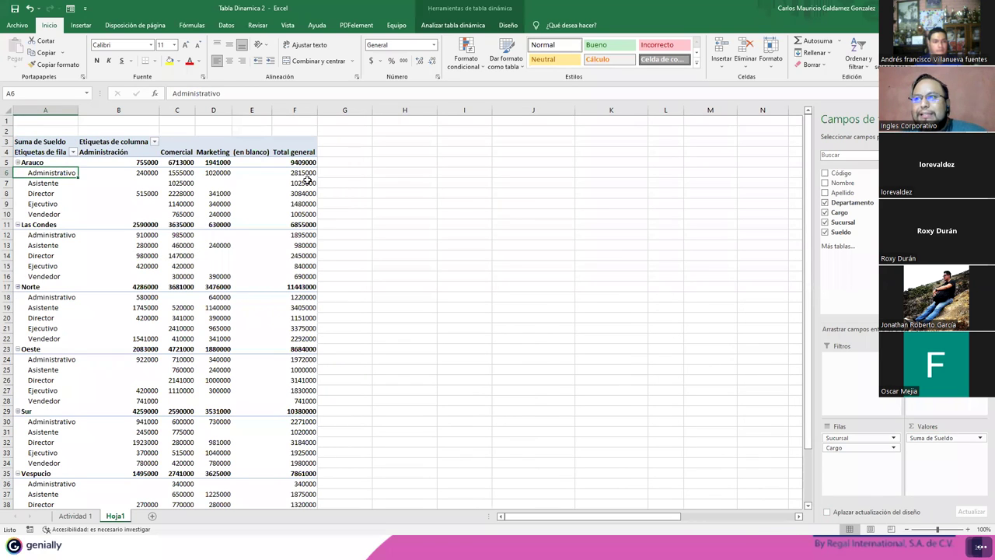
{"action": "mouse_move", "coordinate": [140, 161]}
{"action": "left_mouse_down"}
{"action": "mouse_move", "coordinate": [269, 407]}
{"action": "mouse_move", "coordinate": [295, 504]}
{"action": "left_mouse_up"}
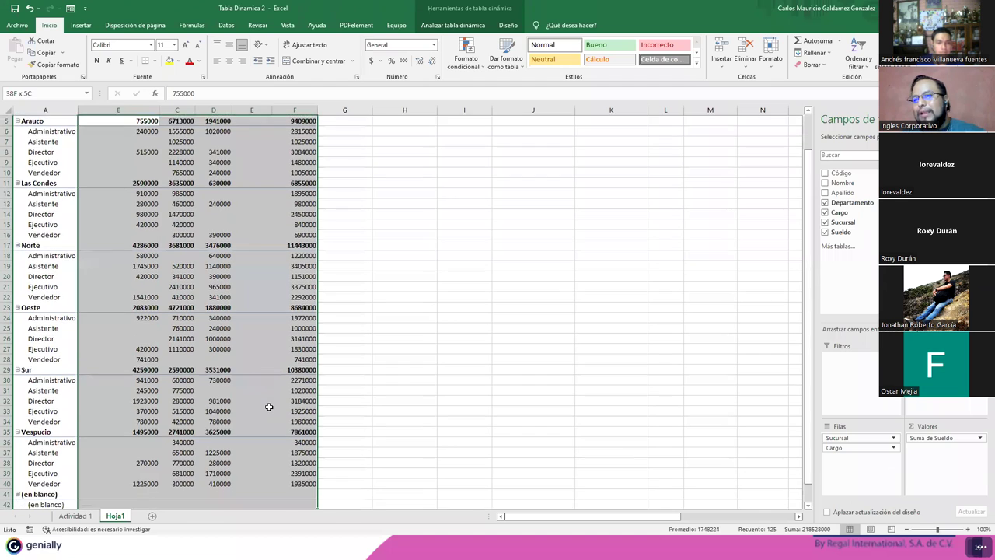
{"action": "left_click_drag", "start_coordinate": [295, 504], "coordinate": [319, 513]}
{"action": "scroll", "coordinate": [269, 406], "scroll_direction": "down", "scroll_amount": 12}
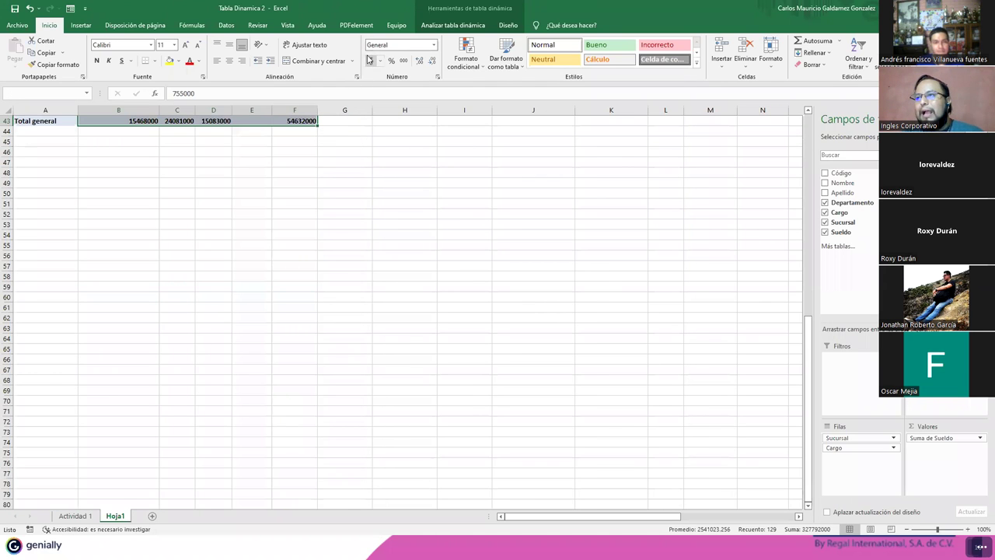
{"action": "left_click", "coordinate": [371, 60]}
{"action": "left_click", "coordinate": [276, 245]}
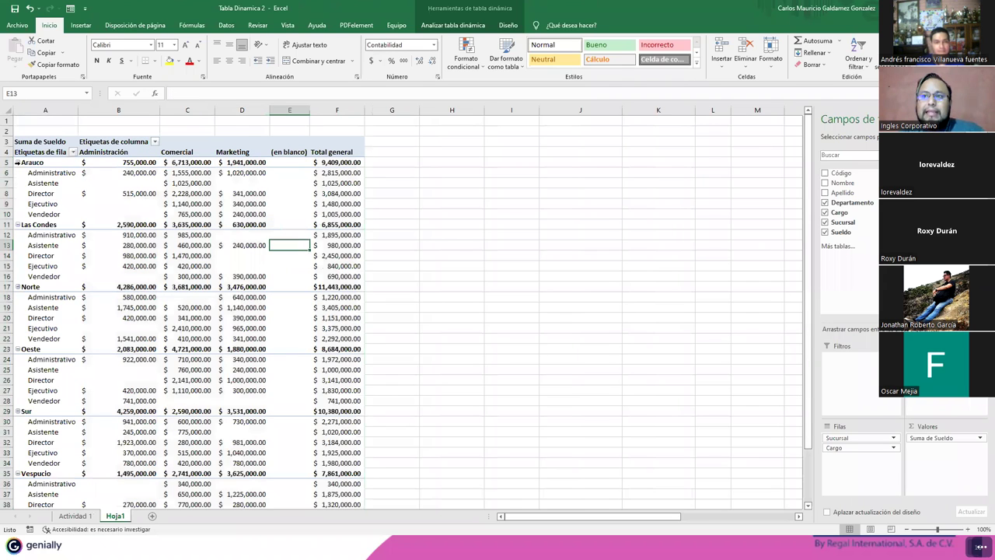
{"action": "left_click", "coordinate": [17, 163]}
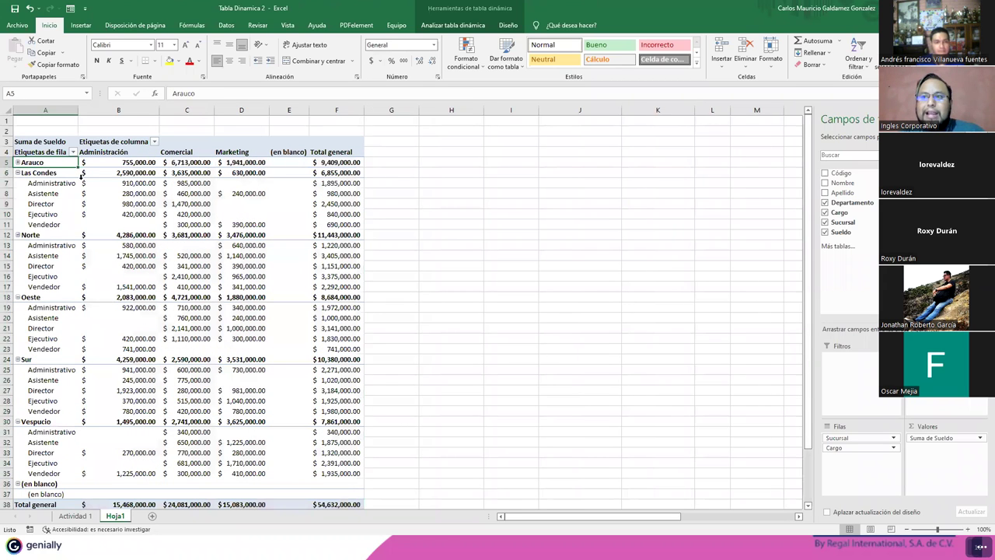
{"action": "left_click", "coordinate": [336, 161]}
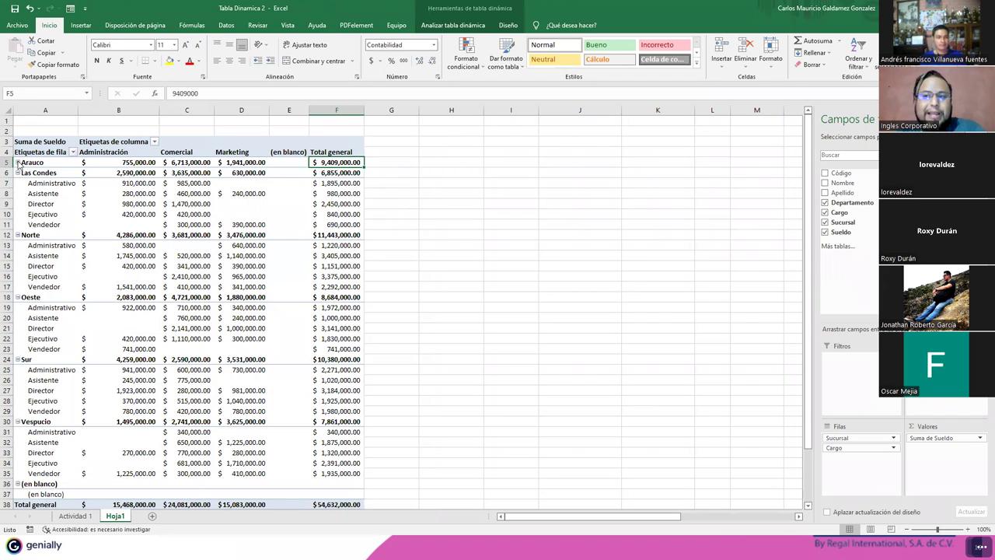
{"action": "left_click", "coordinate": [17, 162]}
{"action": "left_click", "coordinate": [51, 174]}
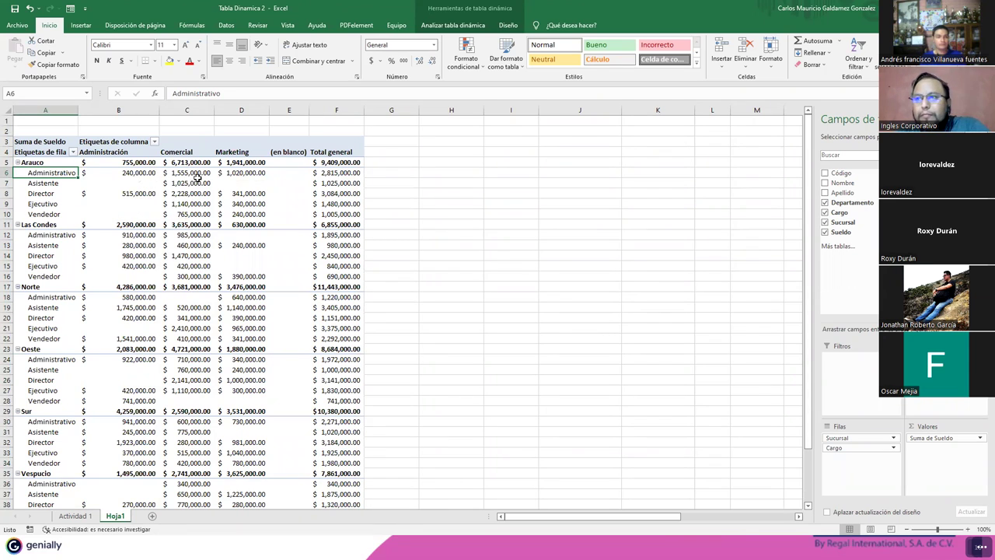
{"action": "left_click", "coordinate": [129, 173]}
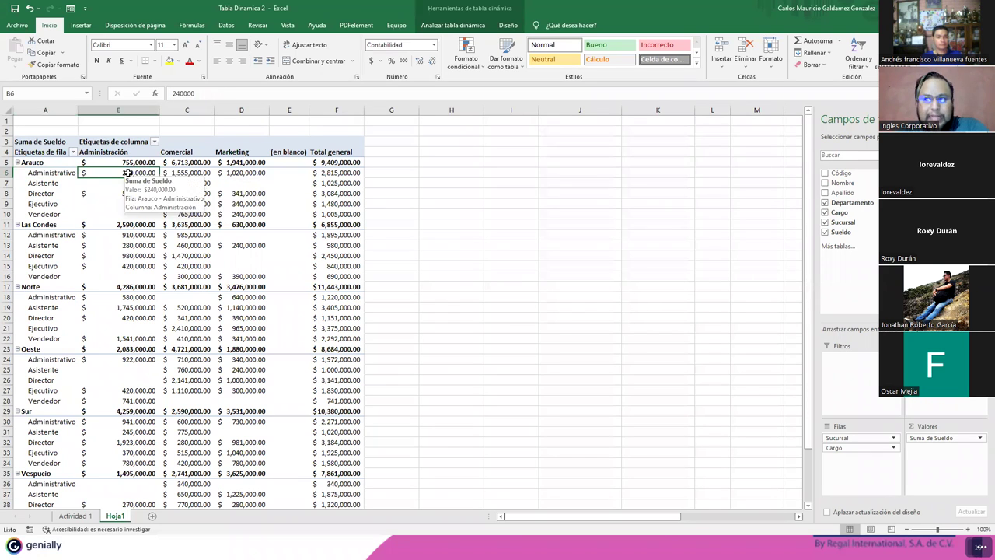
{"action": "left_click", "coordinate": [173, 171]}
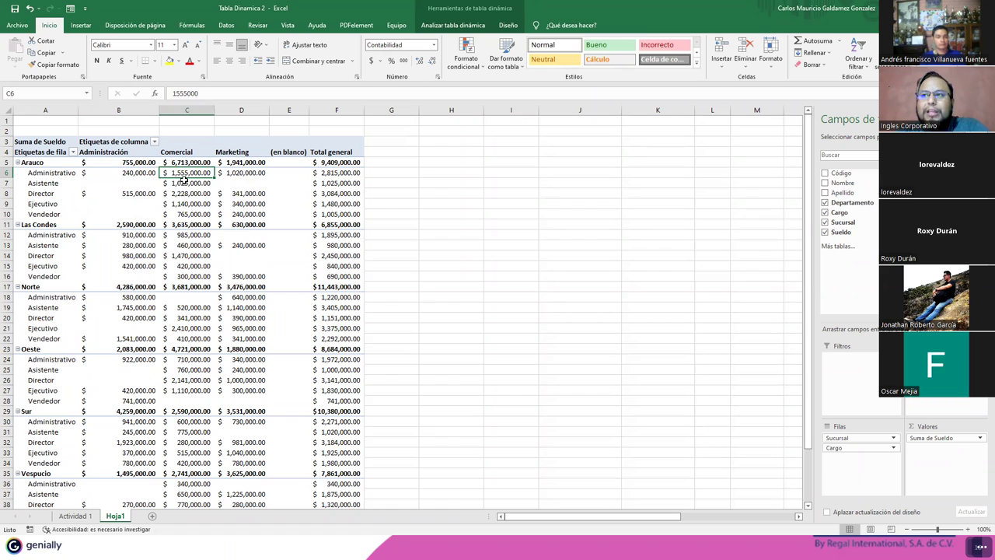
{"action": "left_click", "coordinate": [231, 173]}
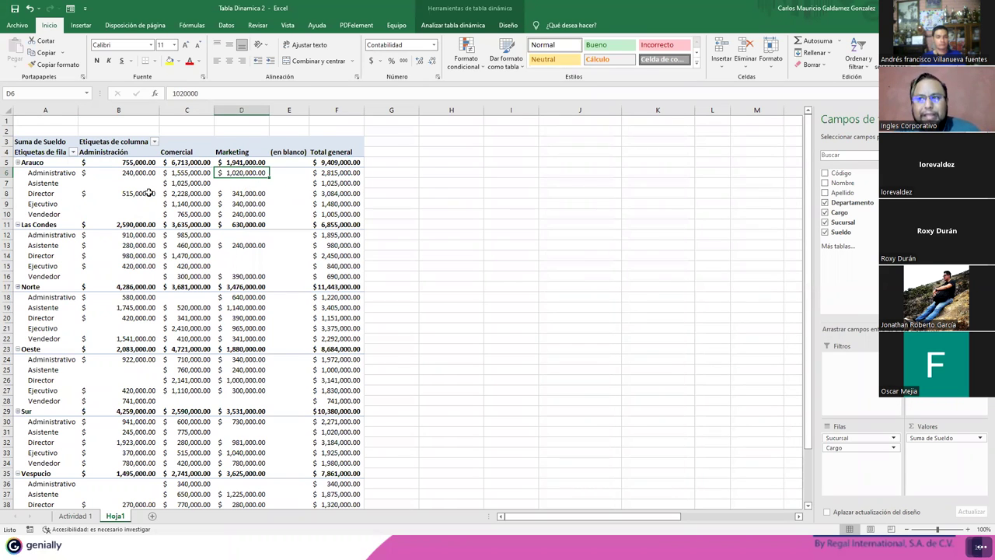
{"action": "left_click_drag", "start_coordinate": [119, 176], "coordinate": [230, 176]}
{"action": "left_click", "coordinate": [333, 173]}
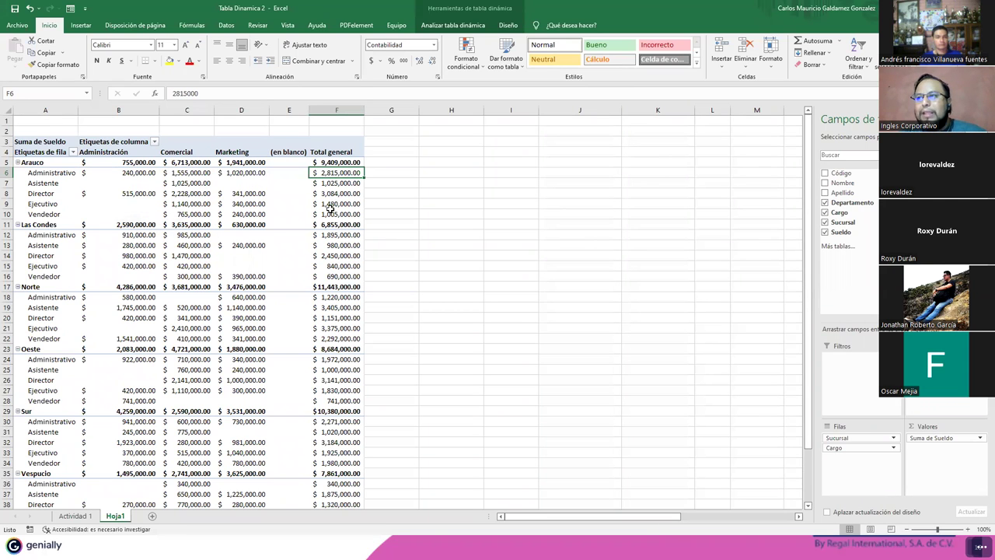
{"action": "left_click_drag", "start_coordinate": [332, 215], "coordinate": [333, 173]}
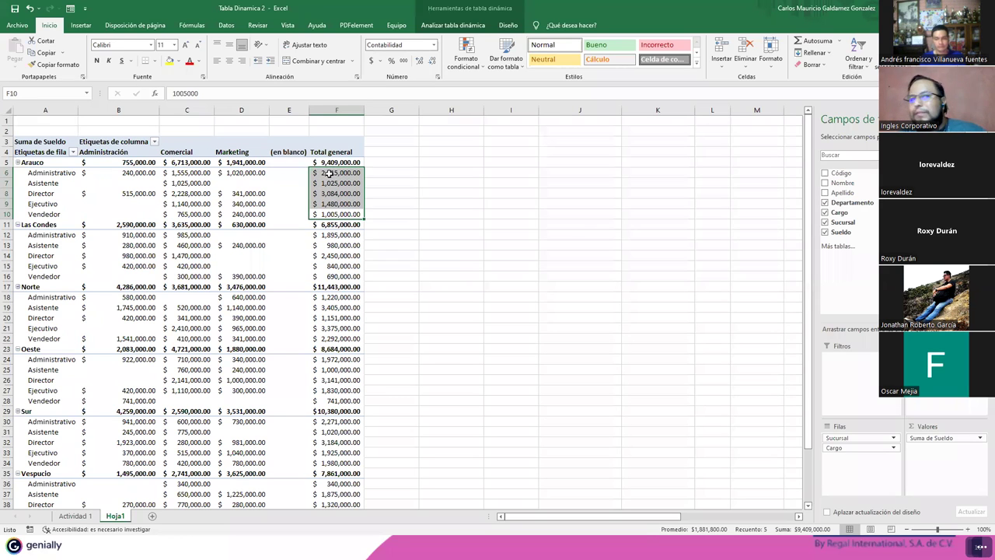
{"action": "left_click", "coordinate": [223, 206]}
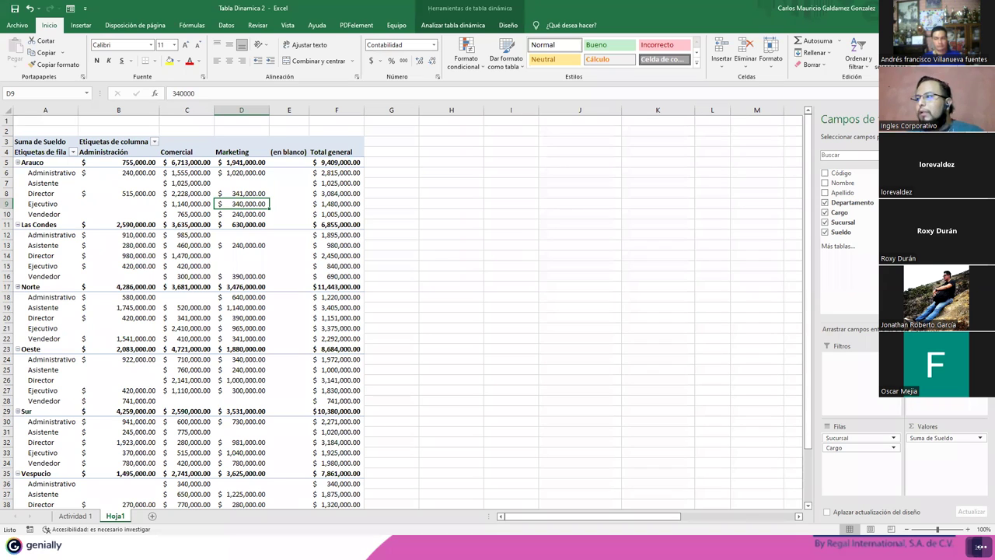
{"action": "mouse_move", "coordinate": [837, 438]}
{"action": "left_mouse_down"}
{"action": "mouse_move", "coordinate": [871, 437]}
{"action": "mouse_move", "coordinate": [945, 365]}
{"action": "left_mouse_up"}
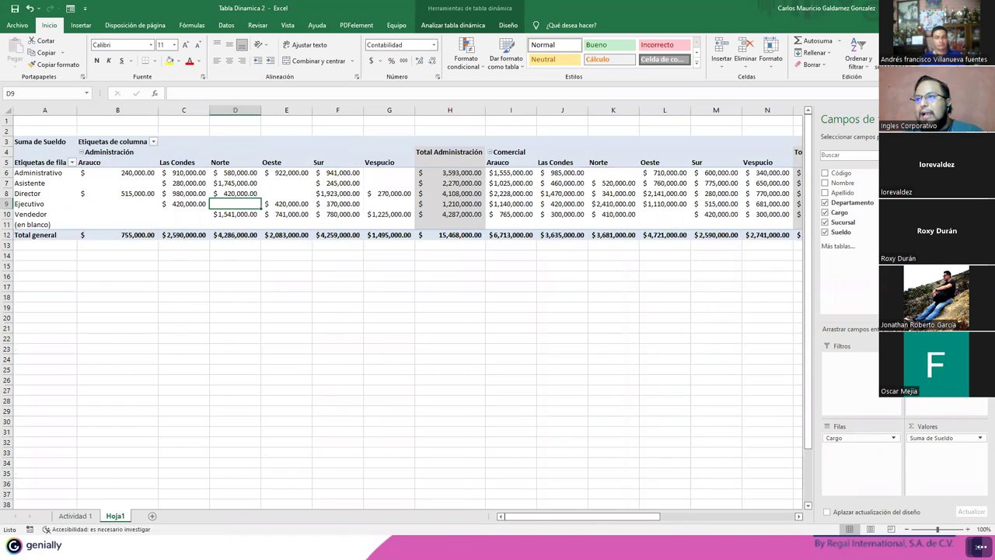
{"action": "left_click_drag", "start_coordinate": [887, 405], "coordinate": [877, 430]}
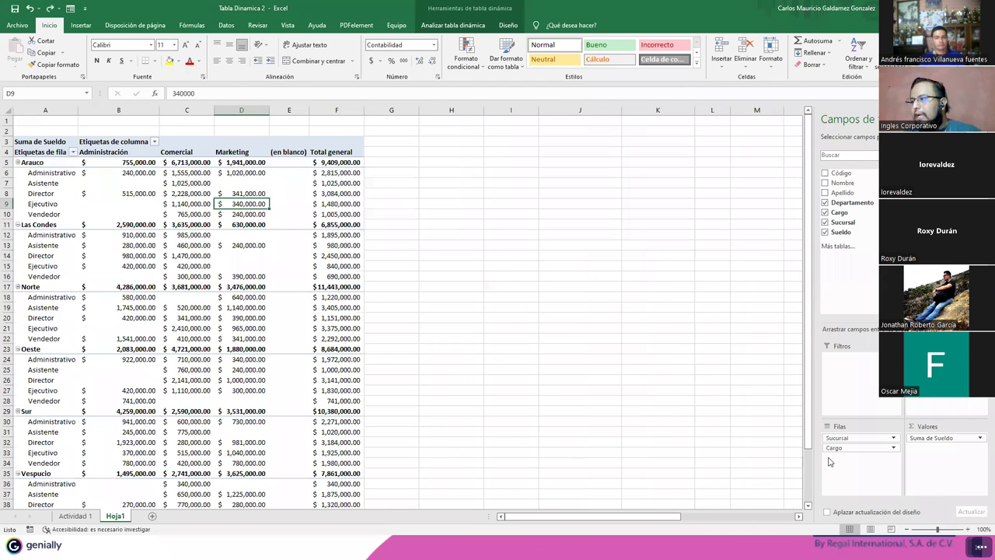
{"action": "left_click_drag", "start_coordinate": [955, 400], "coordinate": [954, 399]}
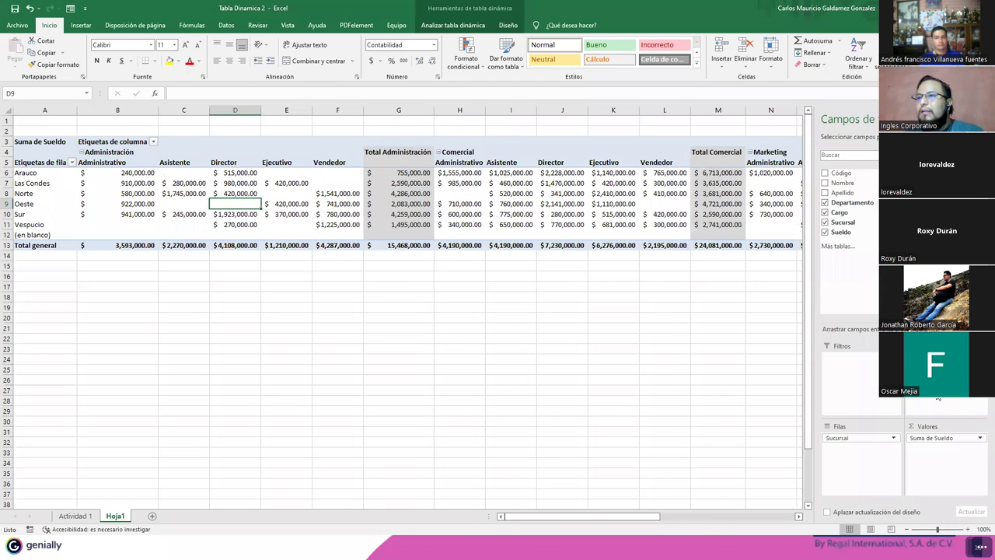
{"action": "mouse_move", "coordinate": [521, 517]}
{"action": "left_mouse_down"}
{"action": "mouse_move", "coordinate": [628, 519]}
{"action": "mouse_move", "coordinate": [585, 519]}
{"action": "left_mouse_up"}
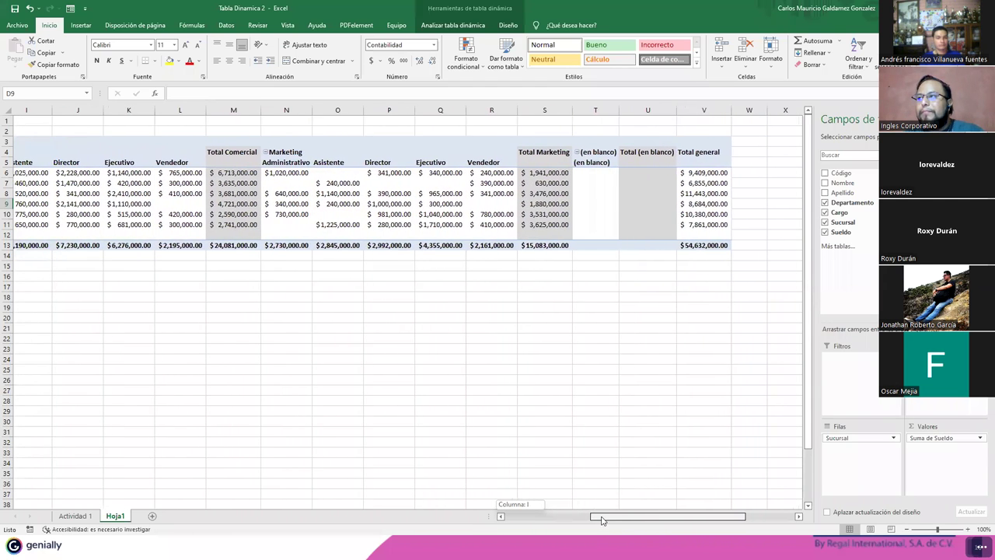
{"action": "left_click_drag", "start_coordinate": [585, 520], "coordinate": [514, 520]}
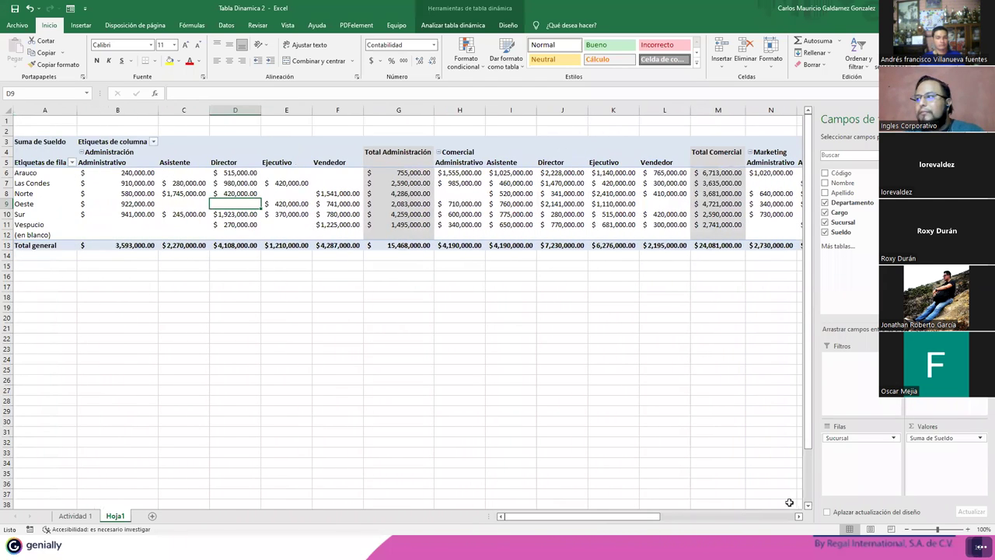
{"action": "left_click_drag", "start_coordinate": [881, 455], "coordinate": [848, 495]}
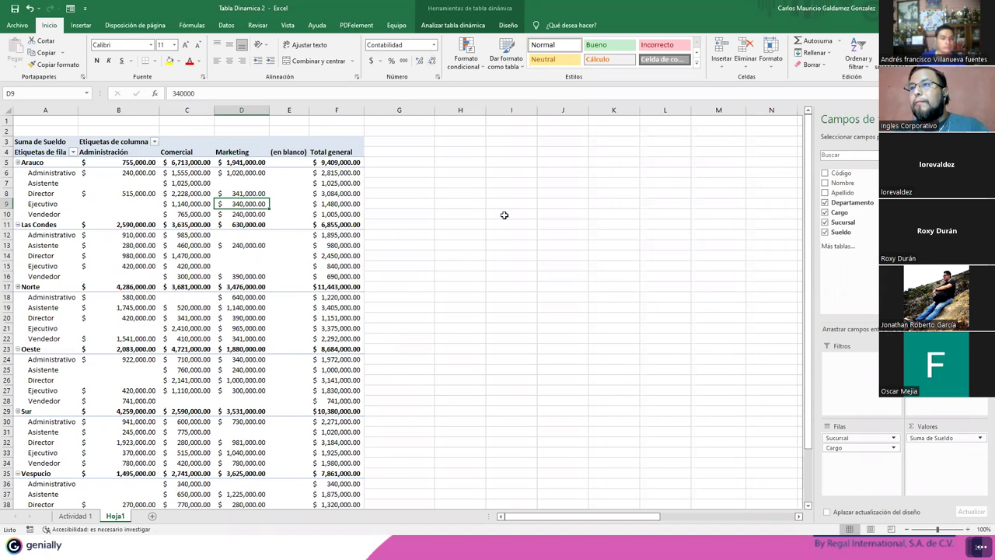
Switch to the Sesión 13 Basico workbook and show its Ejercicio I sheet.
{"action": "key", "text": "alt+Tab"}
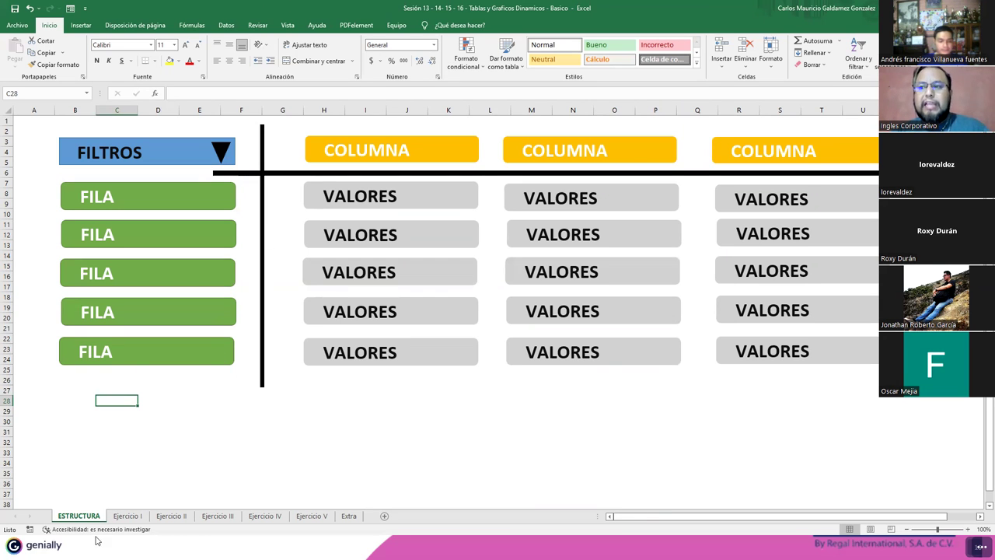
{"action": "left_click", "coordinate": [129, 516]}
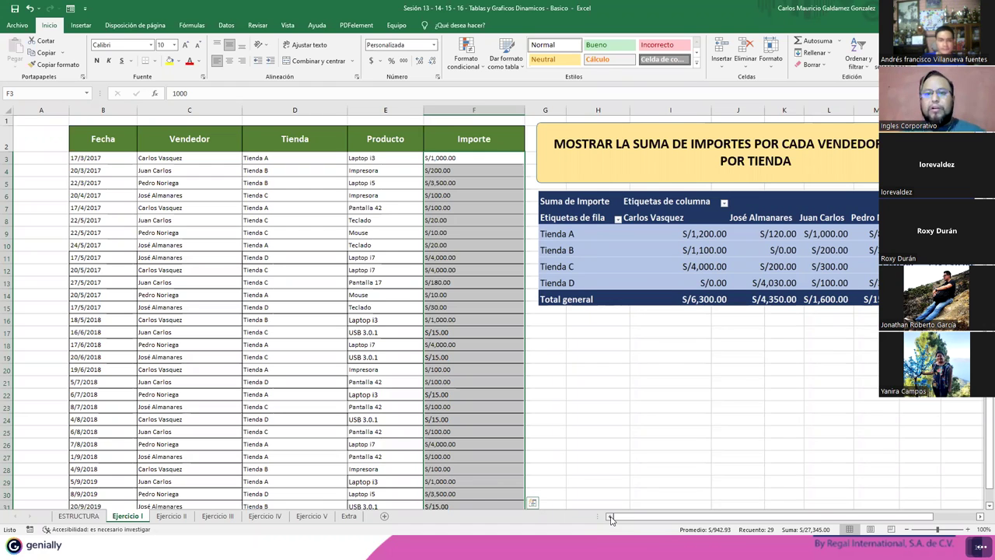
{"action": "left_click", "coordinate": [668, 162]}
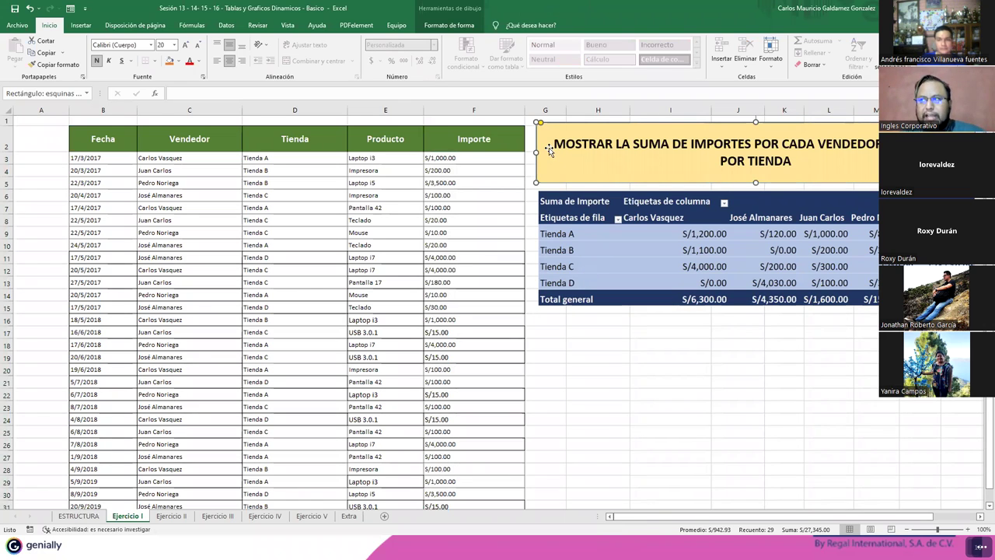
{"action": "left_click", "coordinate": [590, 253]}
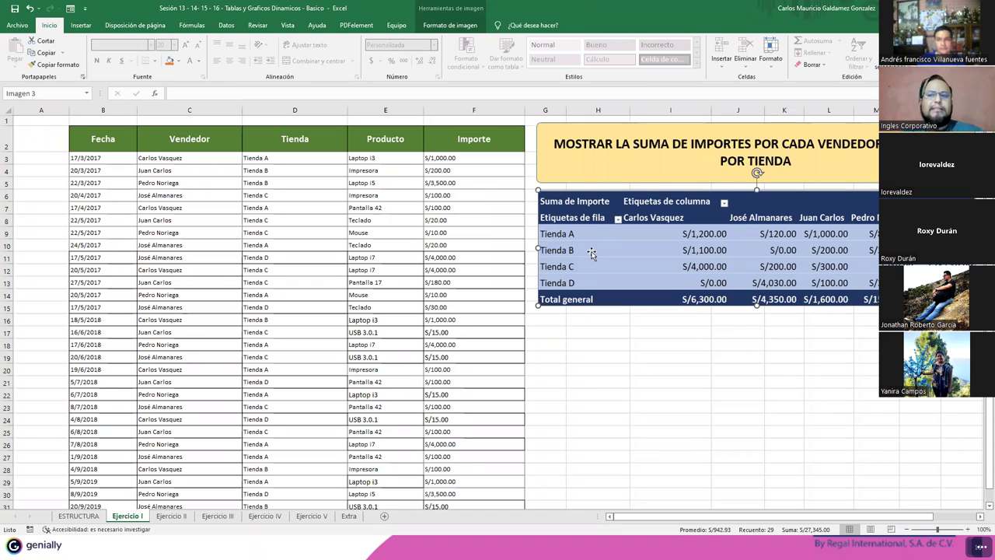
{"action": "left_click", "coordinate": [606, 178]}
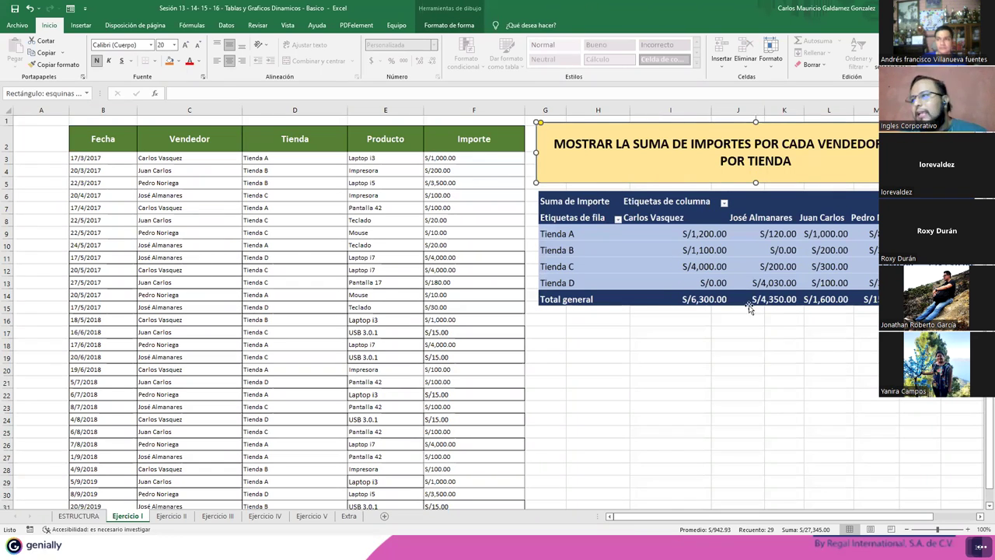
{"action": "left_click", "coordinate": [731, 282]}
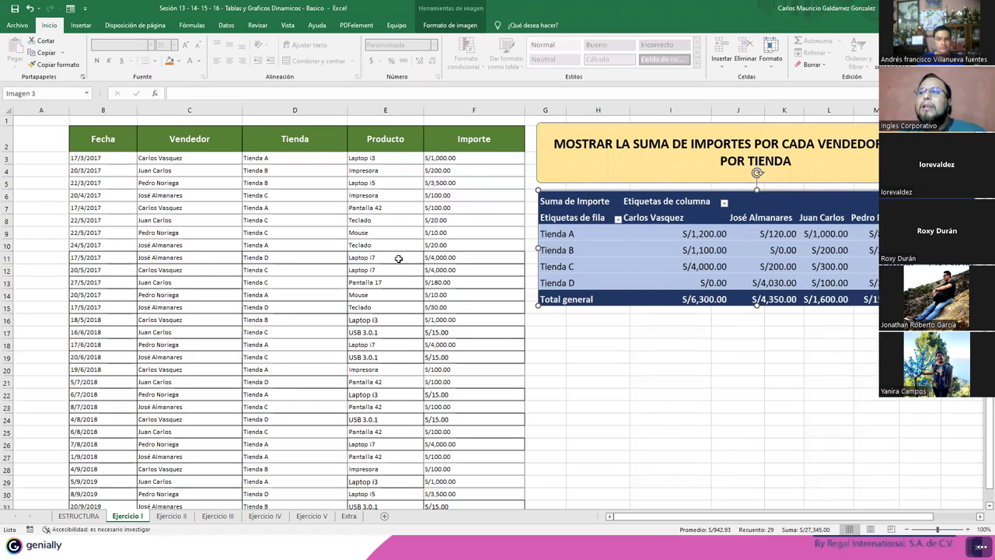
{"action": "left_click", "coordinate": [171, 269]}
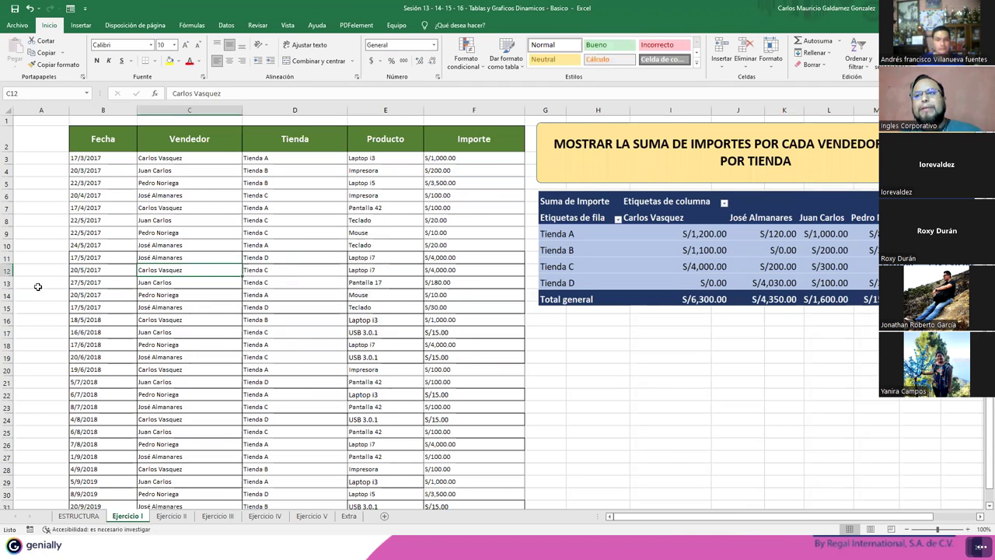
{"action": "left_click", "coordinate": [443, 159]}
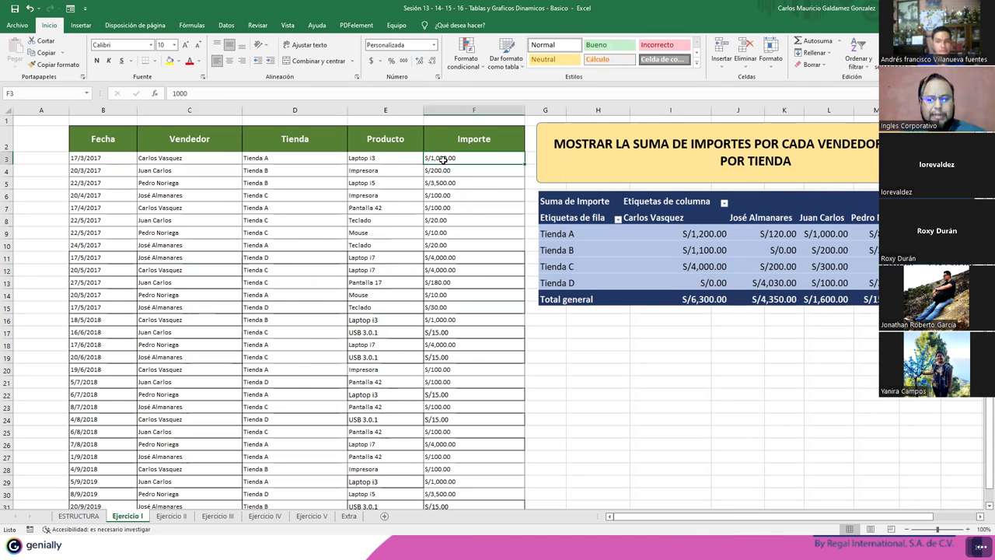
Apply $ Español (México) accounting format to the Importe amounts F3:F31.
{"action": "key", "text": "ctrl+shift+Down"}
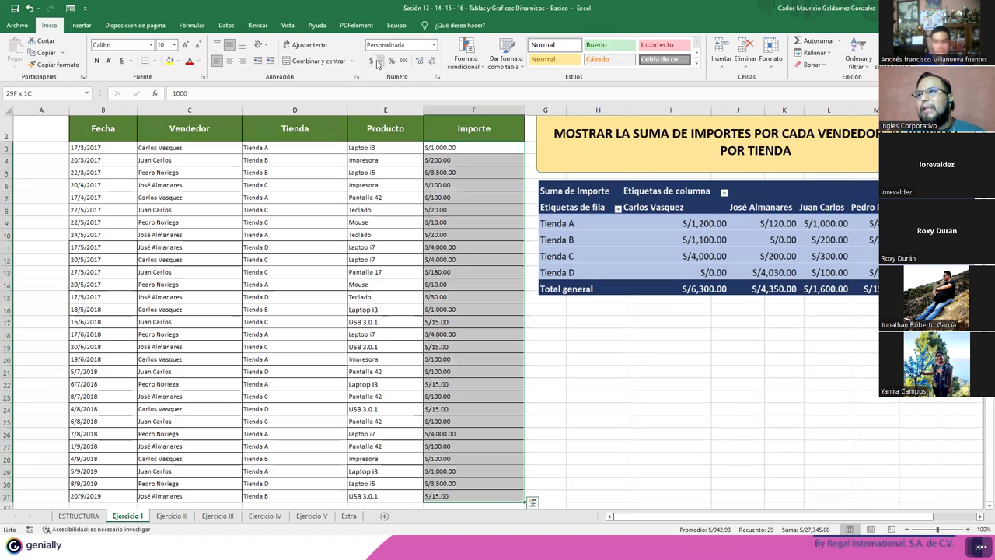
{"action": "left_click", "coordinate": [379, 62]}
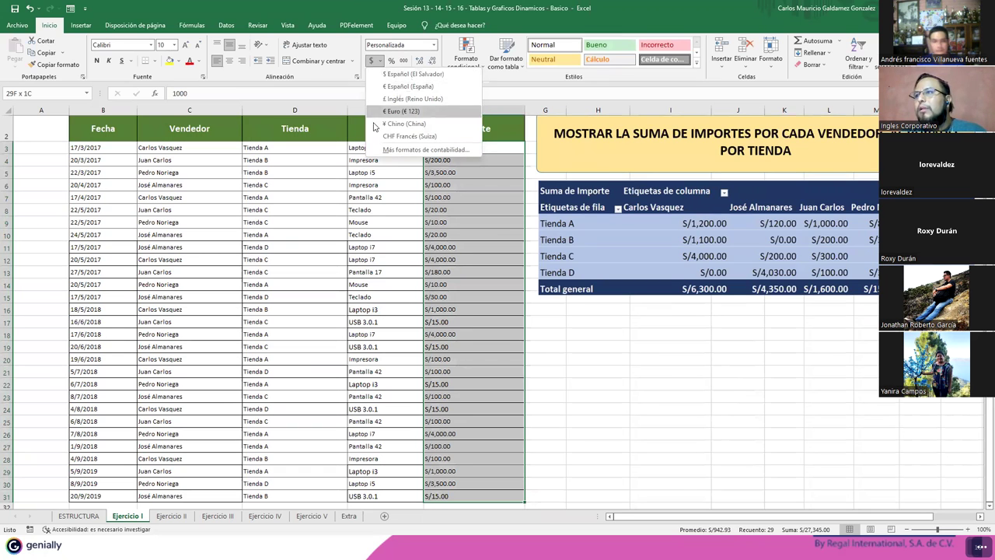
{"action": "left_click", "coordinate": [413, 74]}
Rename the F2 header to 'Importe MX' and check the amounts and header row.
{"action": "left_click", "coordinate": [500, 130]}
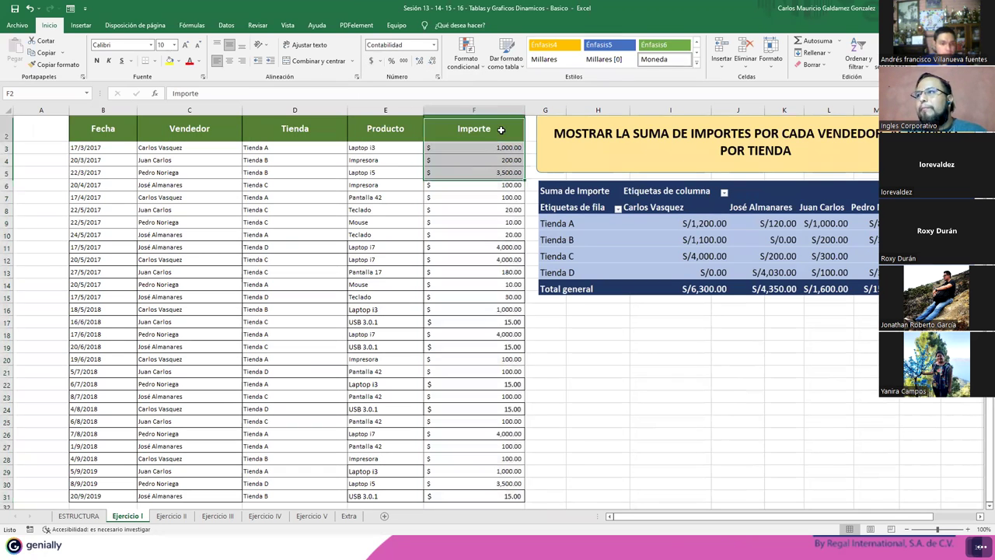
{"action": "double_click", "coordinate": [500, 130]}
{"action": "type", "text": "MX"}
{"action": "key", "text": "Return"}
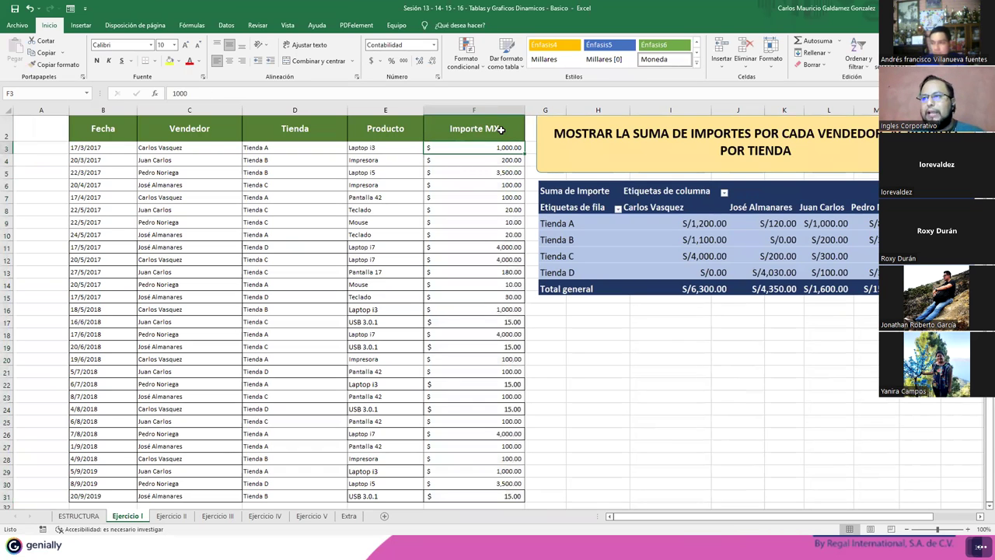
{"action": "left_click", "coordinate": [468, 210]}
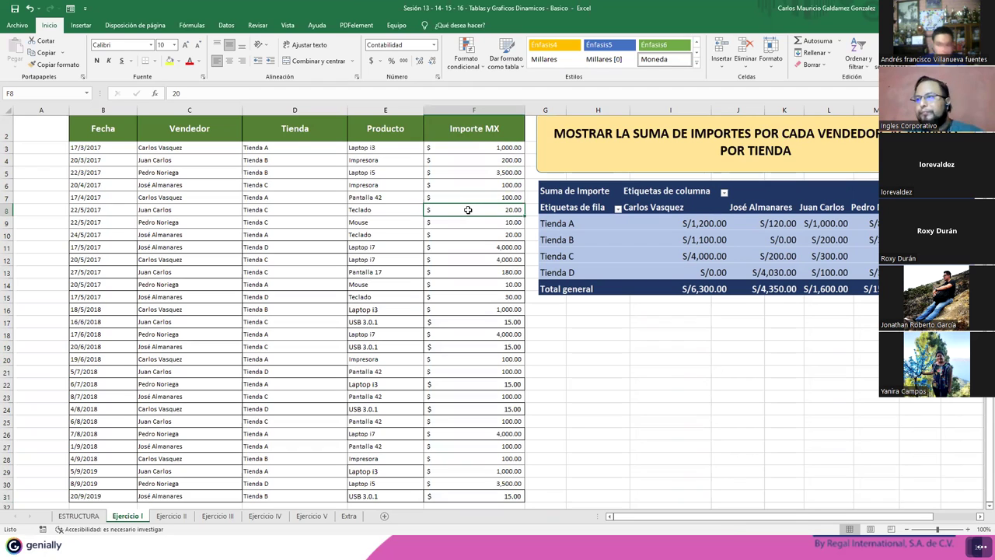
{"action": "left_click", "coordinate": [475, 223]}
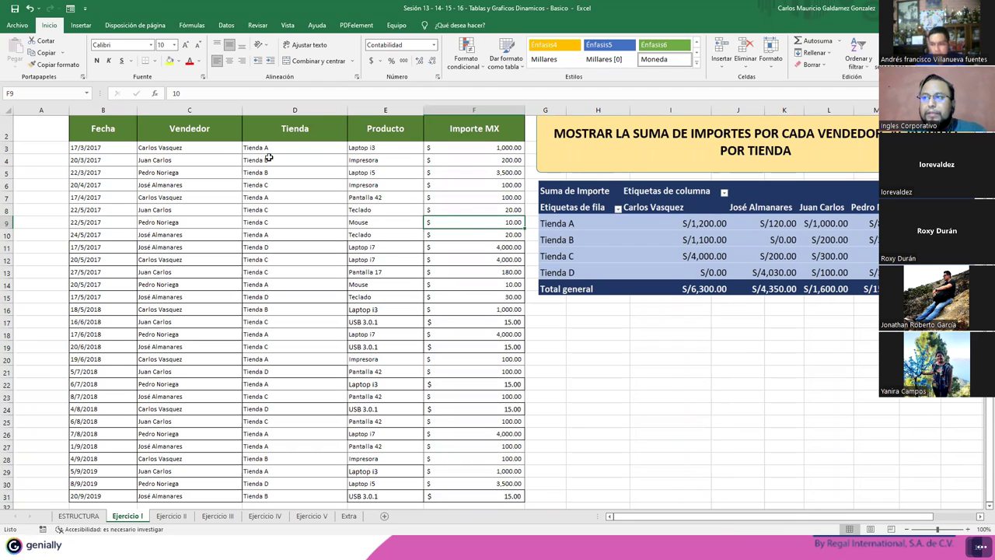
{"action": "left_click", "coordinate": [109, 132]}
{"action": "left_click", "coordinate": [175, 131]}
{"action": "left_click", "coordinate": [289, 131]}
{"action": "left_click", "coordinate": [376, 130]}
{"action": "left_click", "coordinate": [450, 129]}
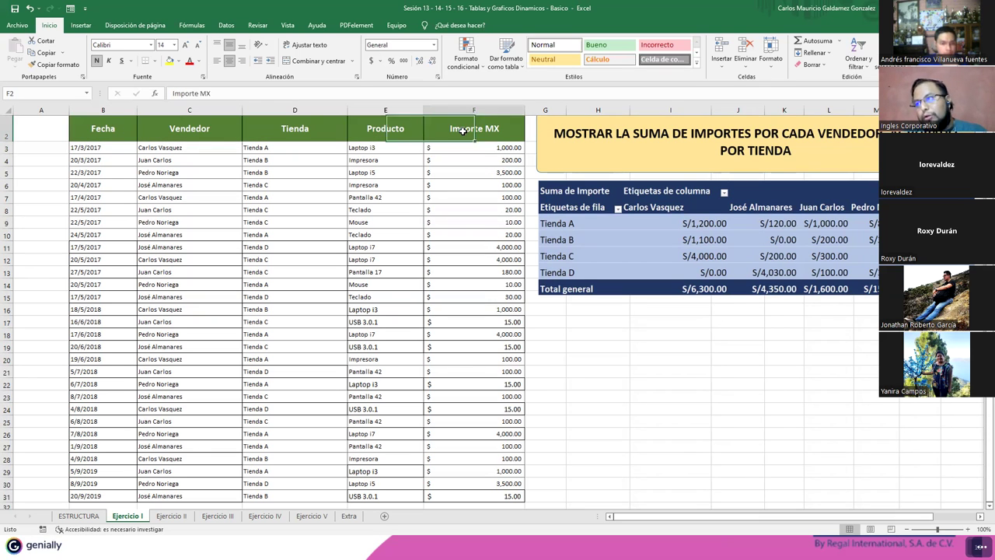
Extend the date column into a new row 32 dated 21/9/2019.
{"action": "scroll", "coordinate": [152, 311], "scroll_direction": "down", "scroll_amount": 4}
{"action": "scroll", "coordinate": [98, 267], "scroll_direction": "up", "scroll_amount": 4}
{"action": "left_click_drag", "start_coordinate": [84, 150], "coordinate": [98, 495]}
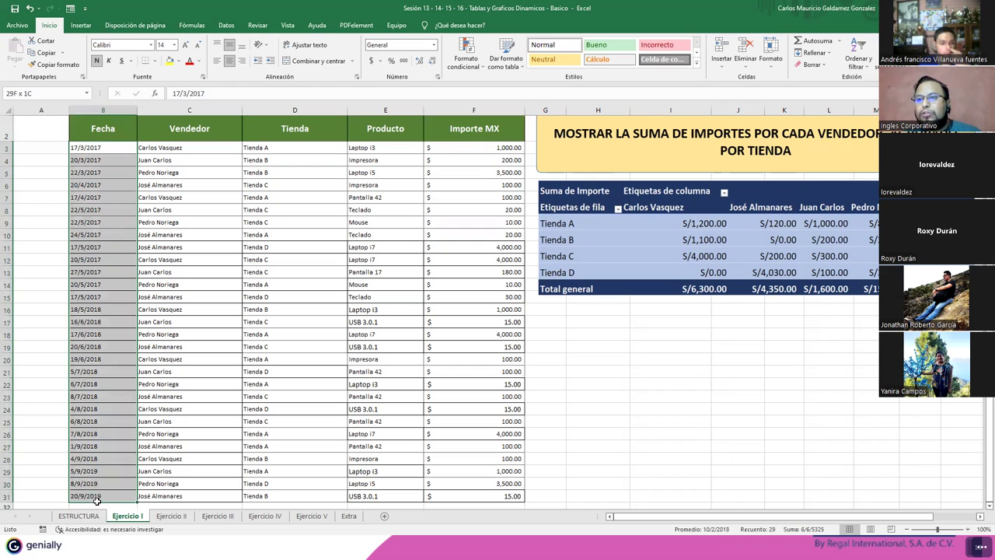
{"action": "scroll", "coordinate": [95, 468], "scroll_direction": "down", "scroll_amount": 1}
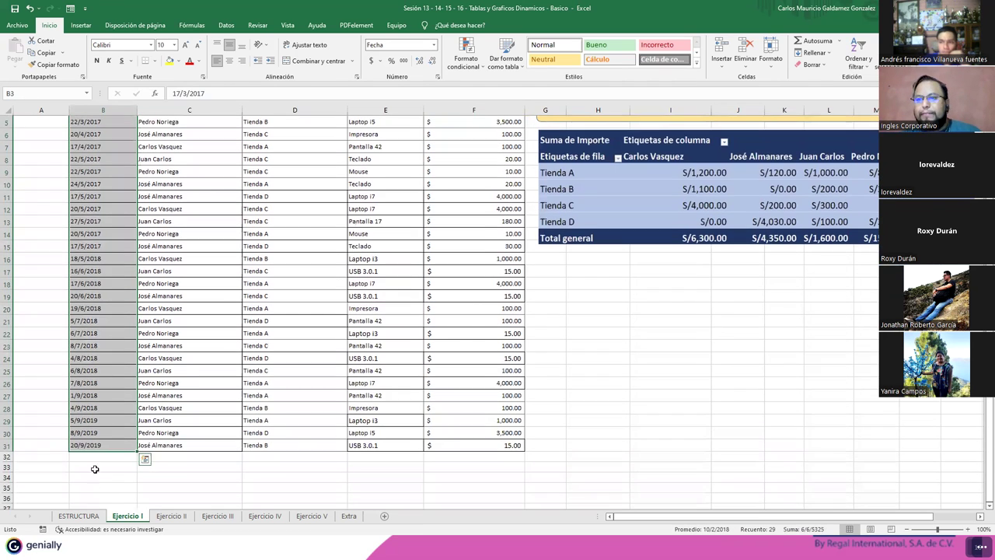
{"action": "left_click", "coordinate": [89, 443]}
{"action": "left_click_drag", "start_coordinate": [137, 450], "coordinate": [138, 460]}
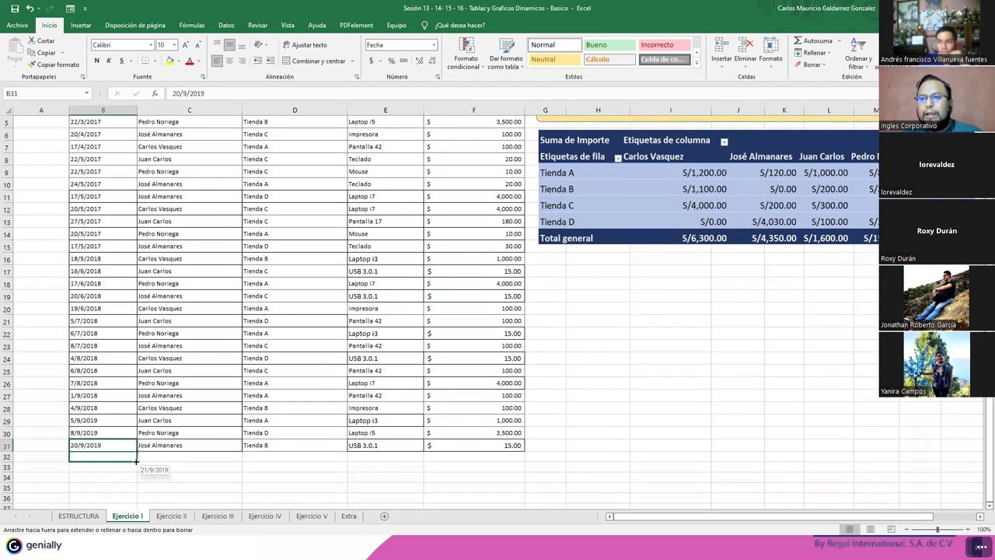
Fill row 32's seller and store (Tienda A) by copying them from existing rows.
{"action": "left_click", "coordinate": [195, 159]}
{"action": "key", "text": "ctrl+c"}
{"action": "left_click", "coordinate": [194, 459]}
{"action": "key", "text": "ctrl+v"}
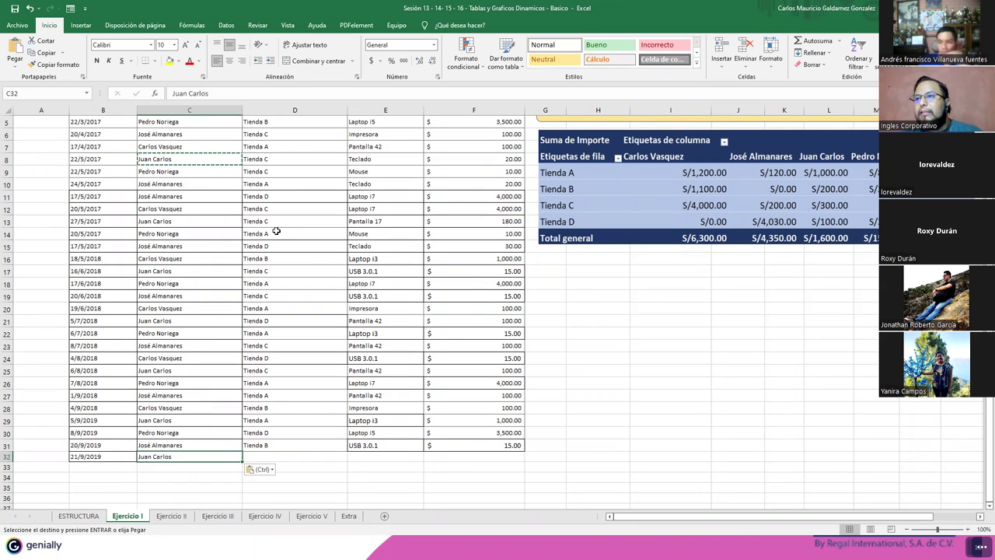
{"action": "left_click", "coordinate": [274, 233]}
{"action": "key", "text": "ctrl+c"}
{"action": "left_click", "coordinate": [270, 456]}
{"action": "key", "text": "ctrl+v"}
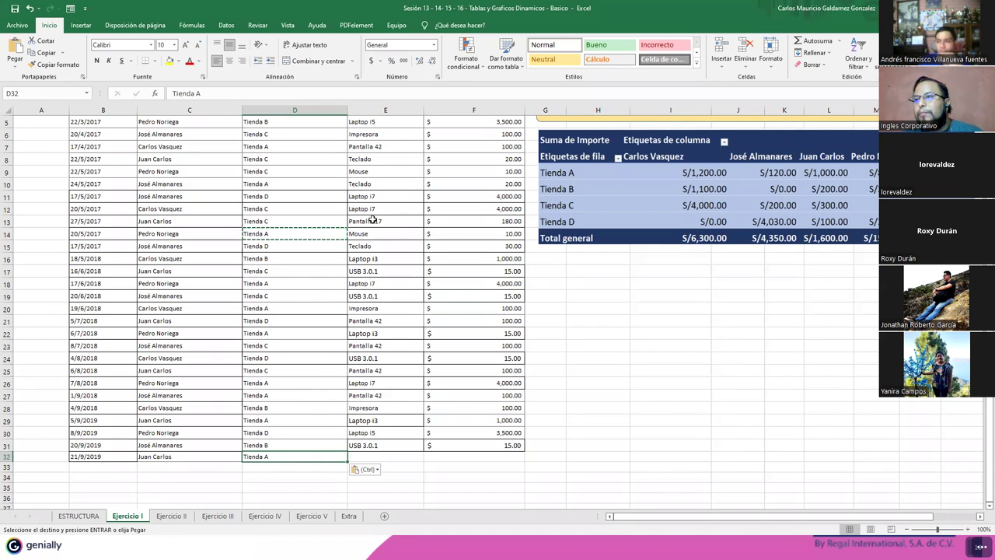
Copy the Laptop i7 product and its 4,000.00 amount into row 32.
{"action": "left_click_drag", "start_coordinate": [375, 208], "coordinate": [456, 209]}
{"action": "key", "text": "ctrl+c"}
{"action": "left_click", "coordinate": [362, 458]}
{"action": "key", "text": "ctrl+v"}
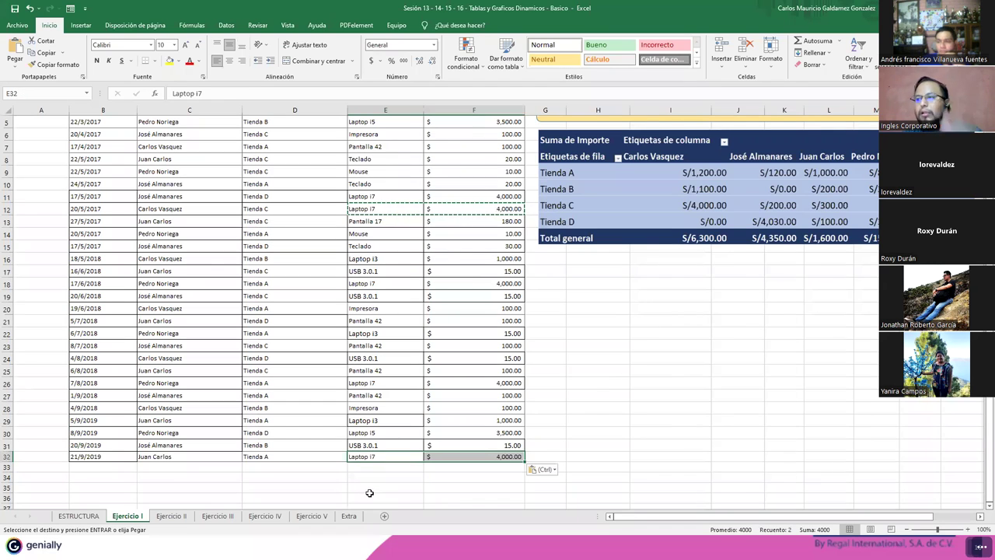
{"action": "left_click", "coordinate": [431, 456]}
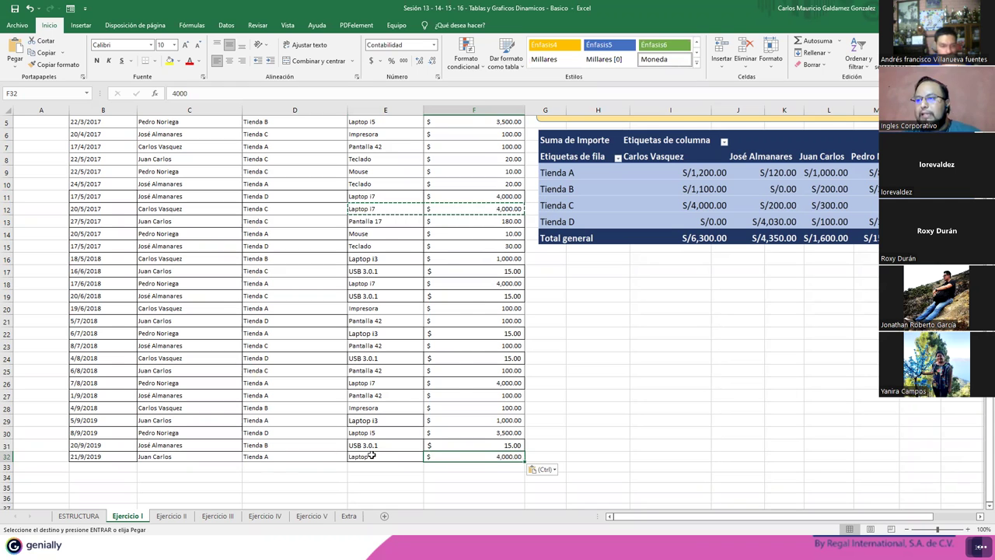
Select the sales data B2:F32 and apply All Borders to it.
{"action": "mouse_move", "coordinate": [387, 456]}
{"action": "left_mouse_down"}
{"action": "mouse_move", "coordinate": [82, 148]}
{"action": "mouse_move", "coordinate": [88, 158]}
{"action": "left_mouse_up"}
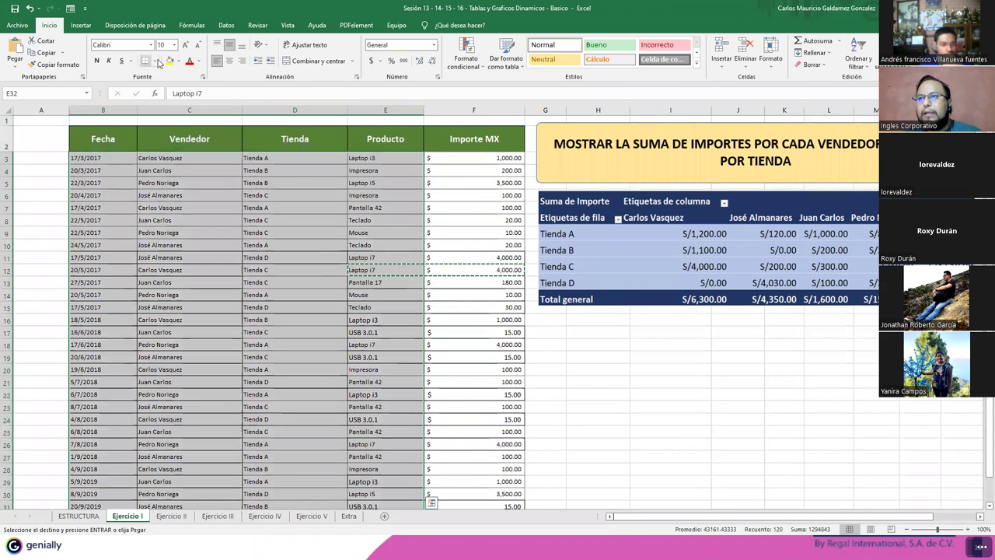
{"action": "left_click", "coordinate": [156, 61]}
{"action": "left_click", "coordinate": [171, 159]}
{"action": "scroll", "coordinate": [262, 318], "scroll_direction": "down", "scroll_amount": 2}
{"action": "scroll", "coordinate": [311, 362], "scroll_direction": "down", "scroll_amount": 3}
{"action": "left_click", "coordinate": [311, 362]}
{"action": "scroll", "coordinate": [311, 362], "scroll_direction": "up", "scroll_amount": 5}
{"action": "scroll", "coordinate": [480, 468], "scroll_direction": "up", "scroll_amount": 2}
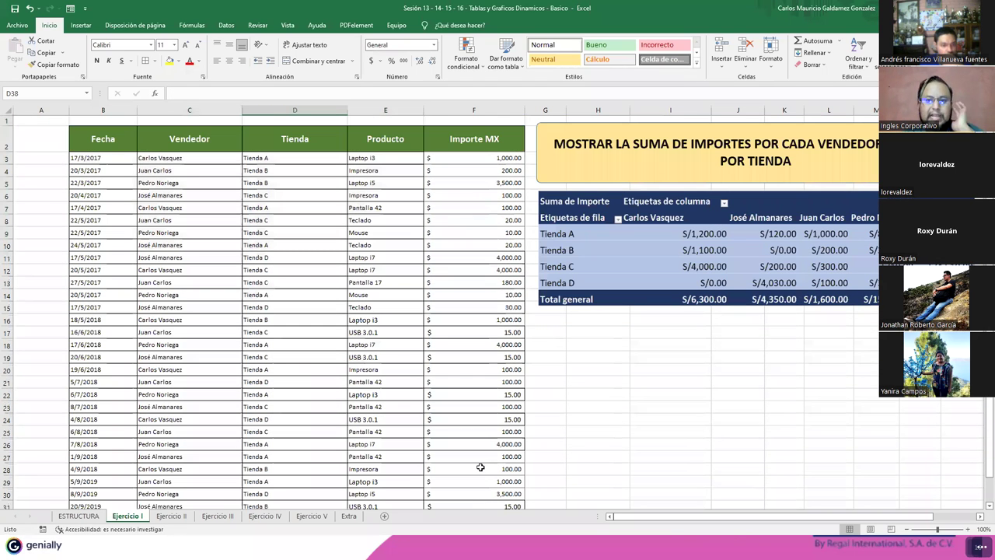
Insert a pivot table from $B$2:$F$32 placed on a new worksheet.
{"action": "left_click", "coordinate": [278, 356]}
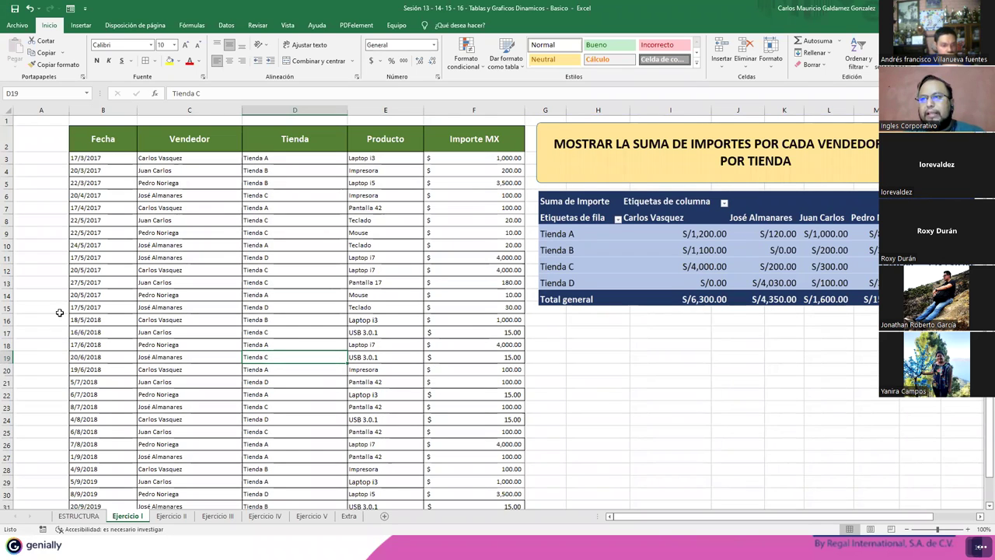
{"action": "left_click", "coordinate": [81, 26]}
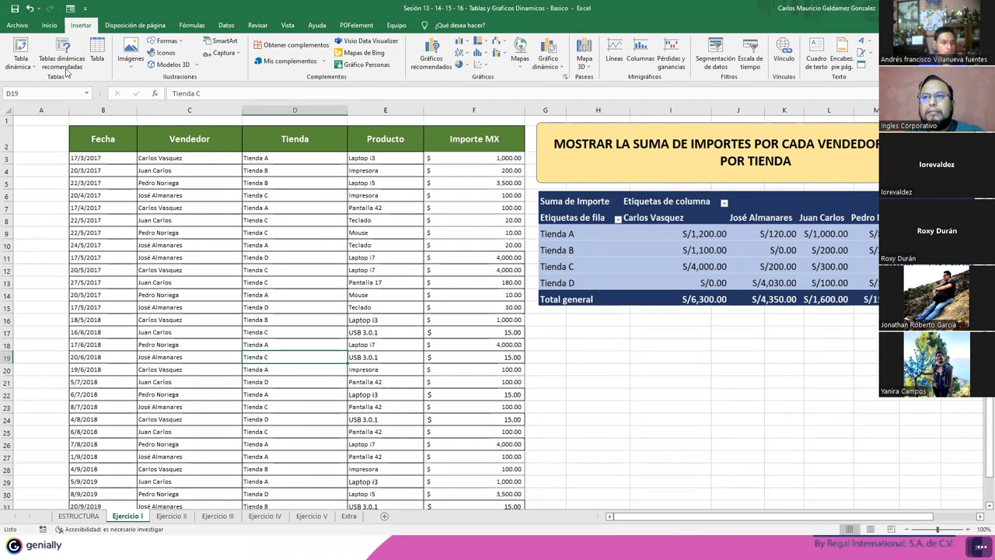
{"action": "left_click", "coordinate": [20, 50]}
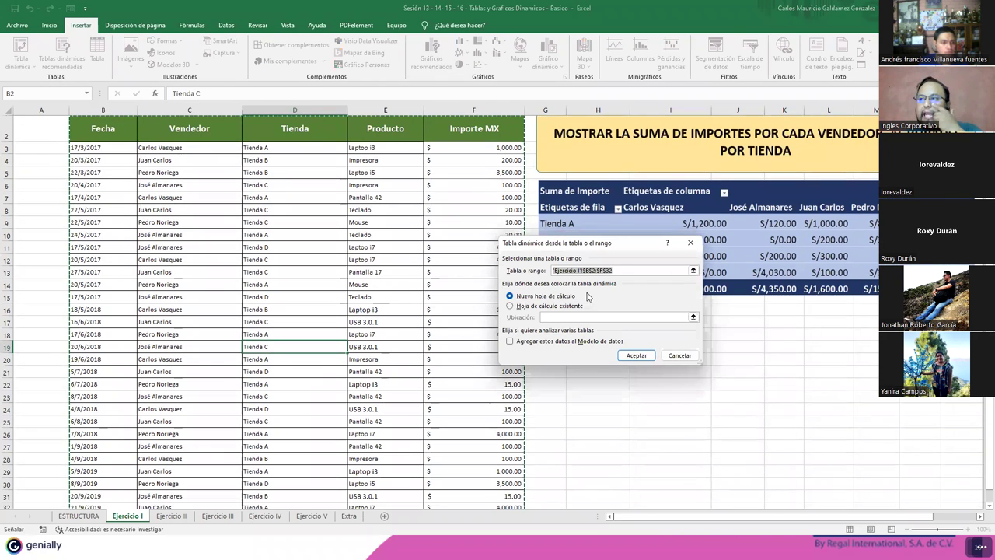
{"action": "left_click_drag", "start_coordinate": [603, 248], "coordinate": [307, 192]}
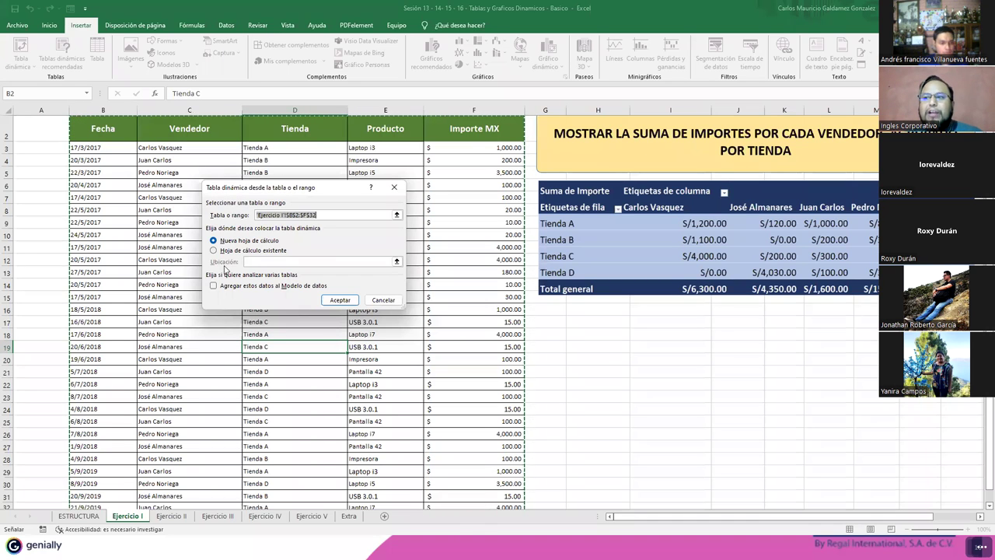
{"action": "left_click", "coordinate": [244, 243]}
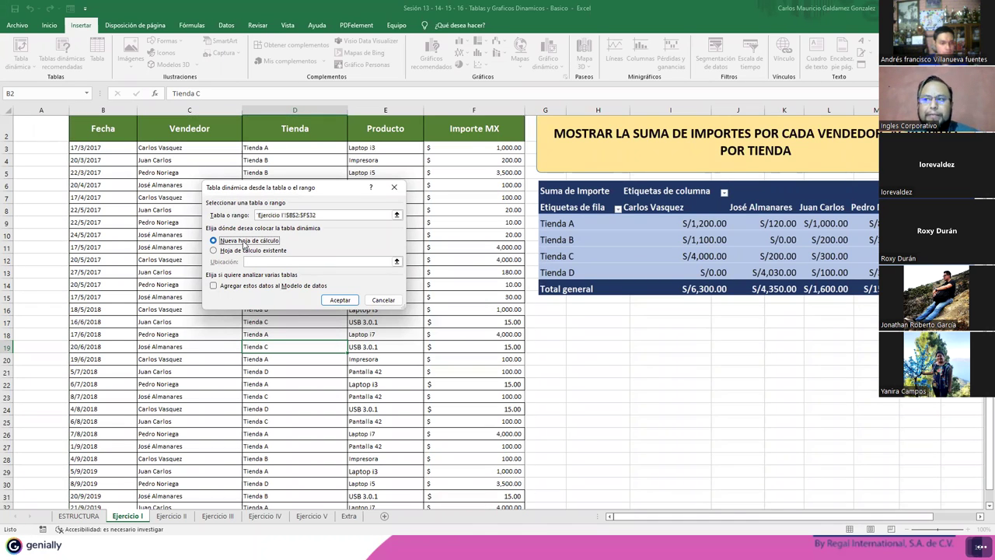
{"action": "left_click", "coordinate": [339, 300]}
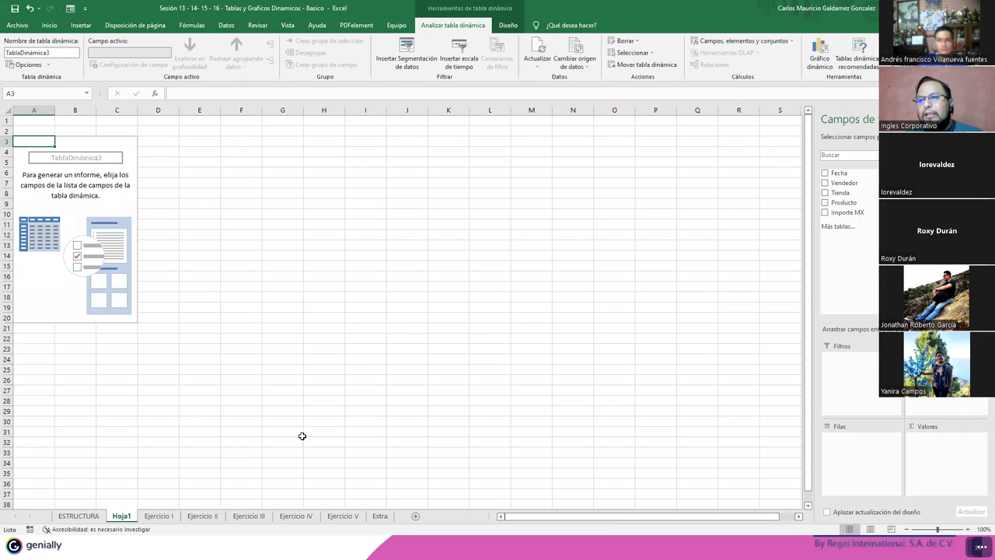
Move the new pivot sheet after Ejercicio I and rename it TD1.
{"action": "left_click", "coordinate": [158, 517]}
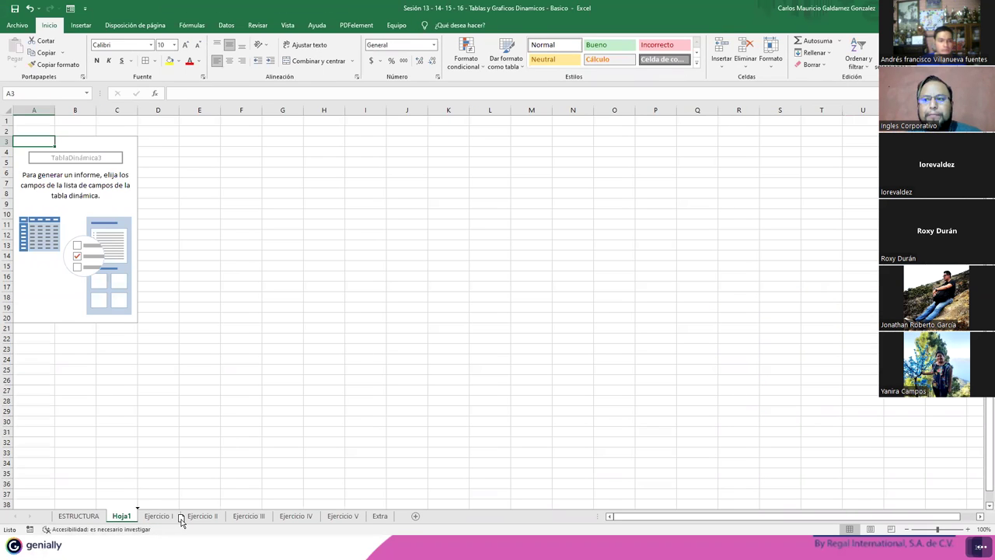
{"action": "left_click_drag", "start_coordinate": [121, 519], "coordinate": [171, 517]}
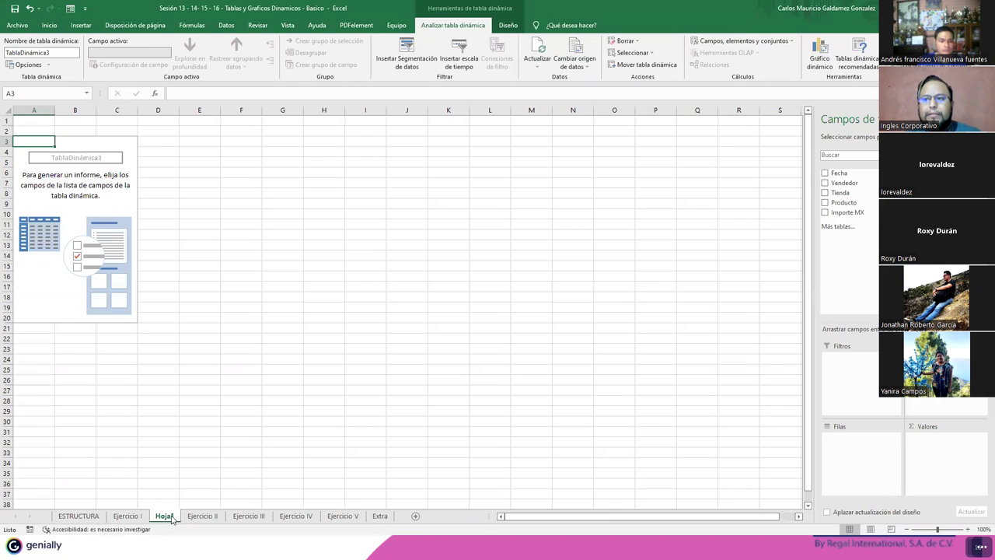
{"action": "type", "text": "TD1"}
{"action": "key", "text": "Return"}
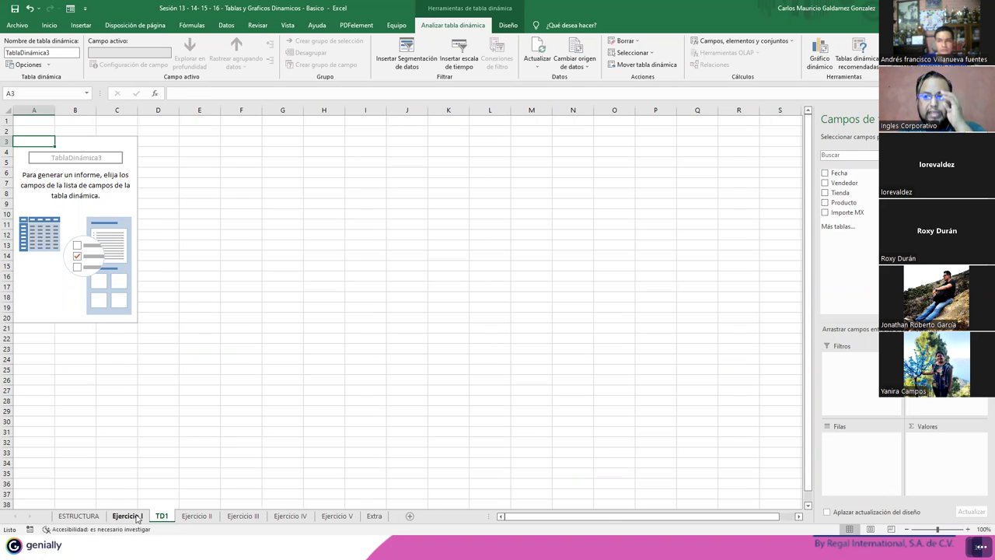
Copy the yellow title box and example pivot picture onto TD1, title left, picture right.
{"action": "left_click", "coordinate": [137, 518]}
{"action": "left_click", "coordinate": [743, 172]}
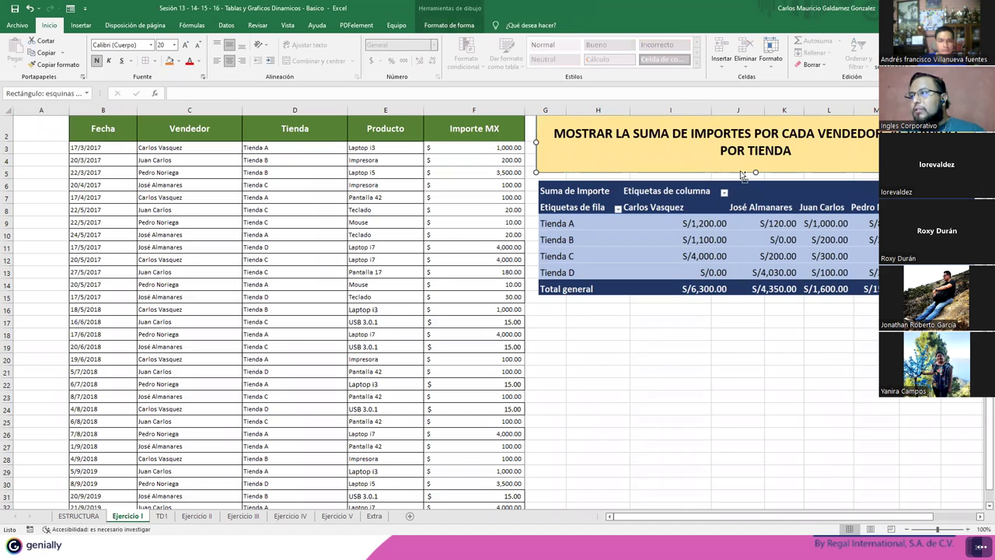
{"action": "left_click", "coordinate": [737, 227], "text": "ctrl"}
{"action": "key", "text": "ctrl+c"}
{"action": "left_click", "coordinate": [161, 516]}
{"action": "left_click", "coordinate": [155, 411]}
{"action": "key", "text": "ctrl+v"}
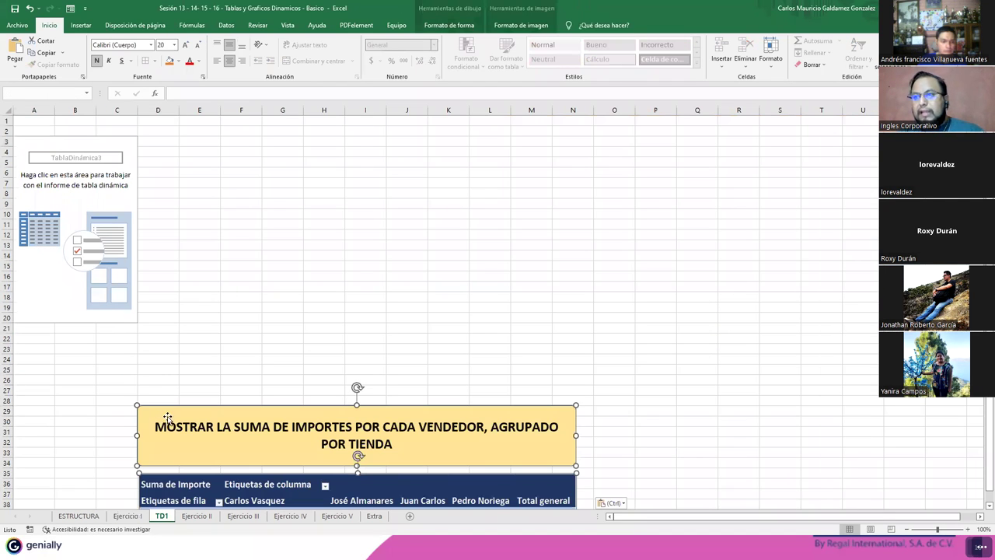
{"action": "left_click", "coordinate": [614, 437]}
{"action": "mouse_move", "coordinate": [349, 412]}
{"action": "left_mouse_down"}
{"action": "mouse_move", "coordinate": [246, 407]}
{"action": "mouse_move", "coordinate": [229, 420]}
{"action": "left_mouse_up"}
{"action": "mouse_move", "coordinate": [173, 494]}
{"action": "left_mouse_down"}
{"action": "mouse_move", "coordinate": [548, 422]}
{"action": "mouse_move", "coordinate": [545, 406]}
{"action": "left_mouse_up"}
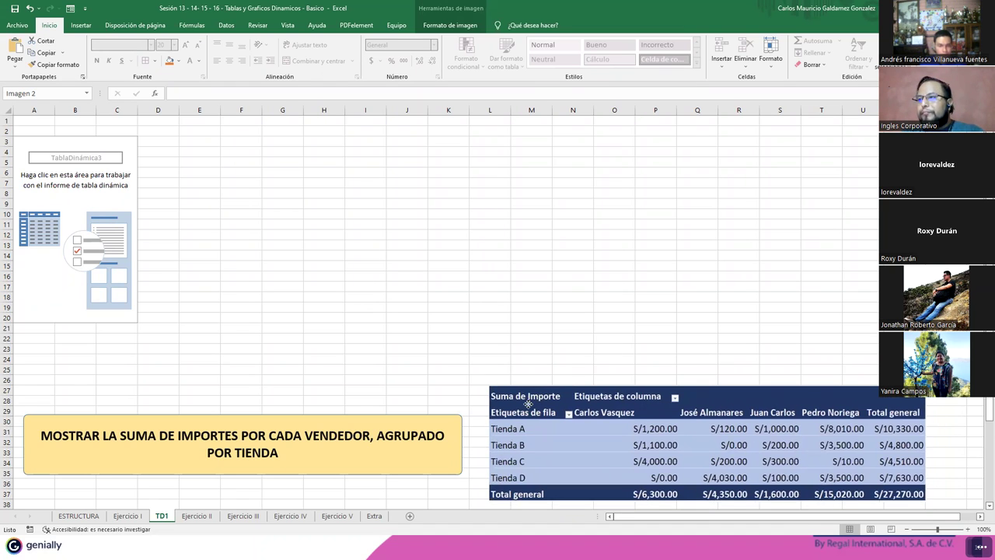
Adjust the pasted title and example picture, then add Vendedor so sellers appear as columns.
{"action": "left_click_drag", "start_coordinate": [544, 405], "coordinate": [518, 408]}
{"action": "left_click", "coordinate": [94, 452]}
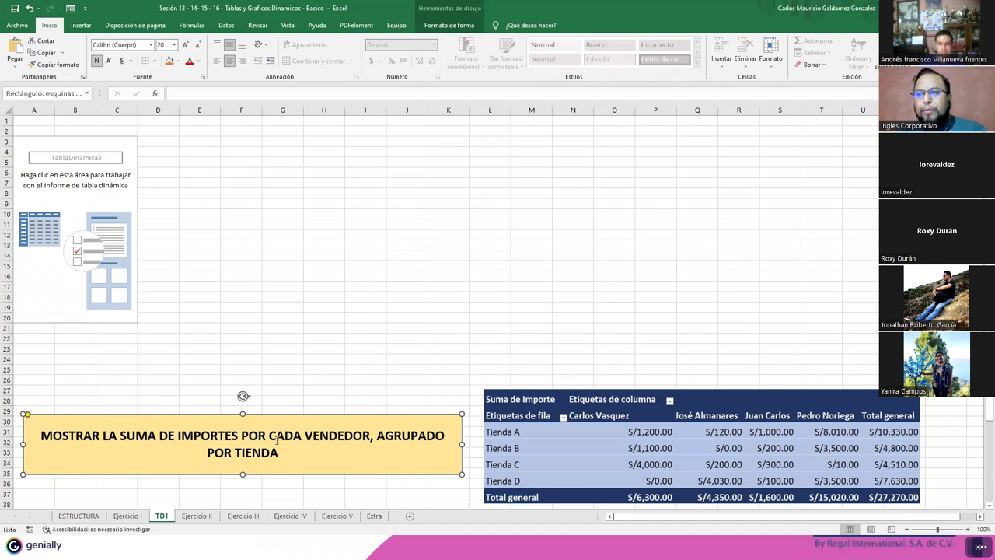
{"action": "mouse_move", "coordinate": [269, 437]}
{"action": "left_mouse_down"}
{"action": "mouse_move", "coordinate": [369, 437]}
{"action": "mouse_move", "coordinate": [279, 453]}
{"action": "left_mouse_up"}
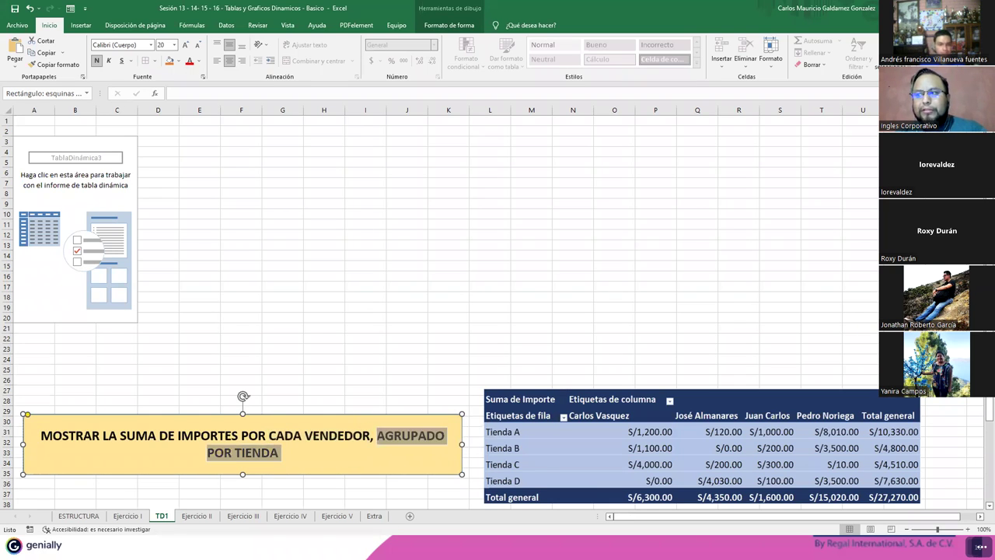
{"action": "left_click", "coordinate": [578, 433]}
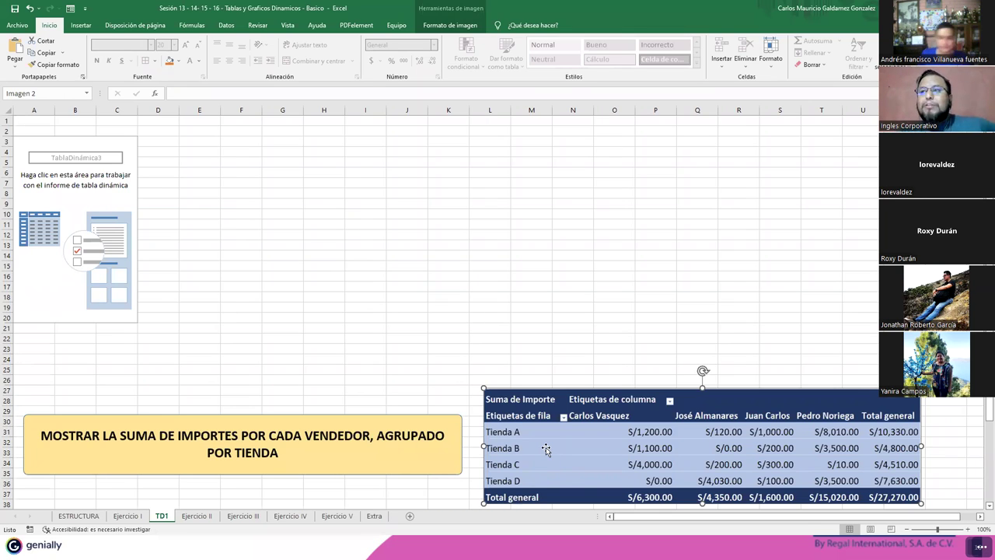
{"action": "left_click", "coordinate": [73, 202]}
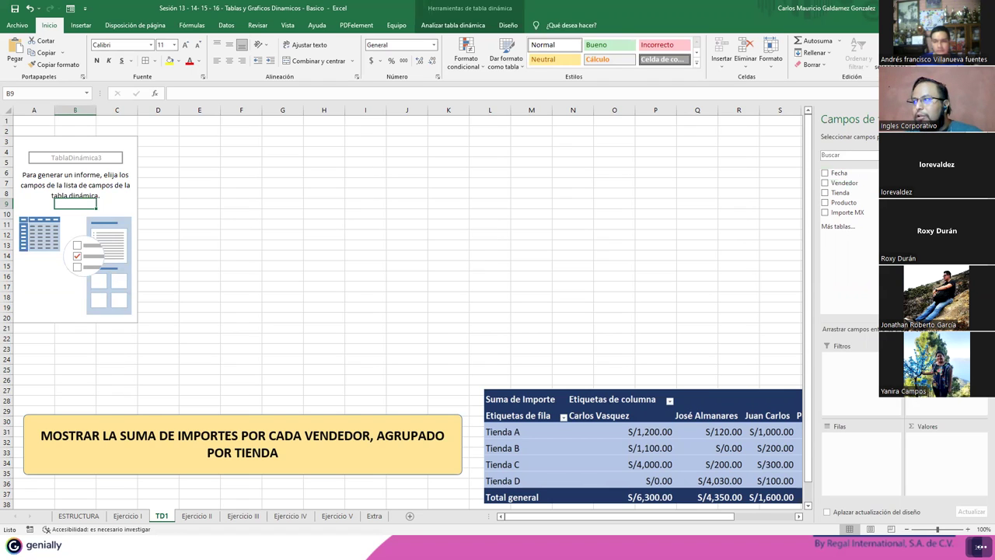
{"action": "left_click", "coordinate": [825, 183]}
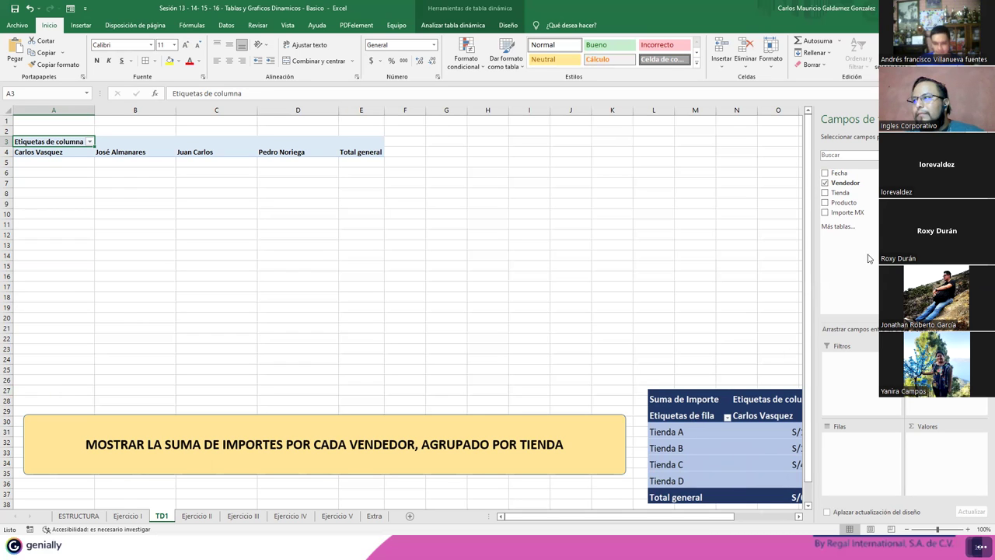
Add Tienda to the TD1 pivot rows so Tienda A through D and Total general list down the left.
{"action": "left_click_drag", "start_coordinate": [839, 192], "coordinate": [856, 462]}
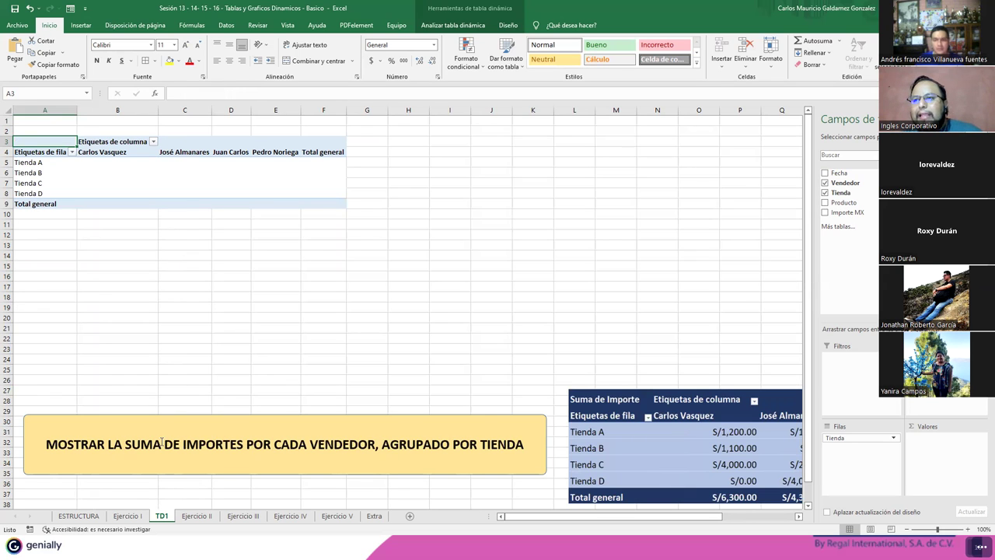
{"action": "left_click_drag", "start_coordinate": [161, 444], "coordinate": [233, 447]}
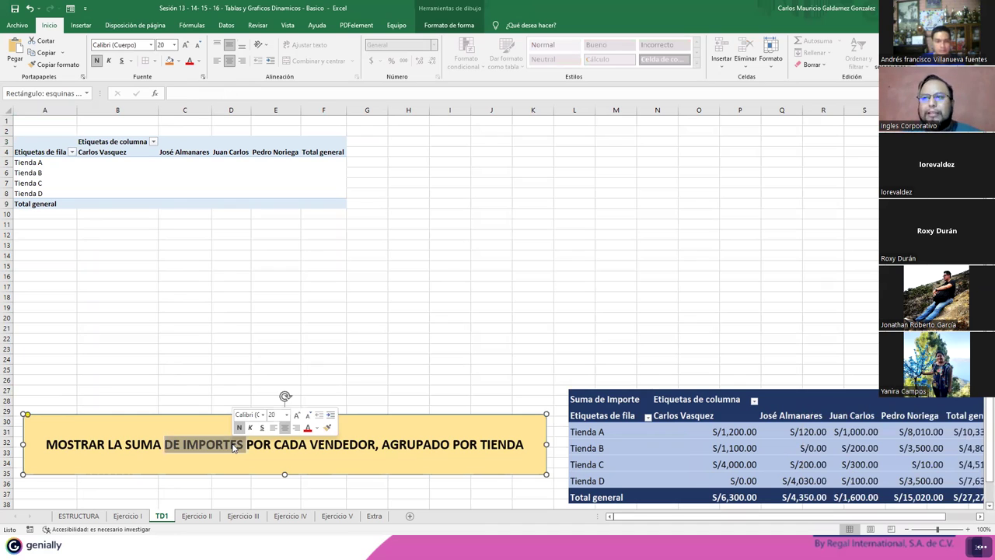
{"action": "left_click", "coordinate": [210, 173]}
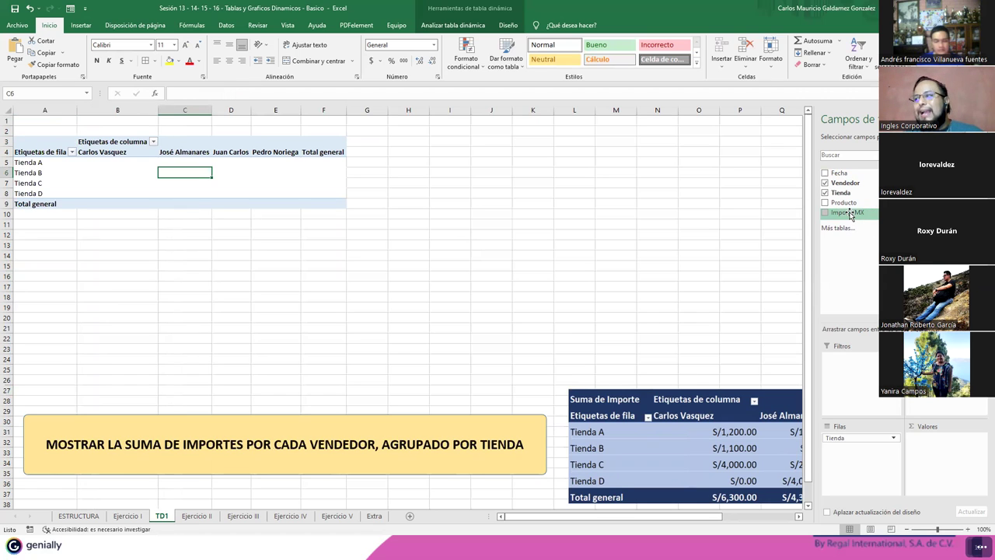
Sum Importe MX in the pivot values, give B5:F9 Contabilidad accounting format, and move the example picture below.
{"action": "left_click_drag", "start_coordinate": [850, 215], "coordinate": [939, 448]}
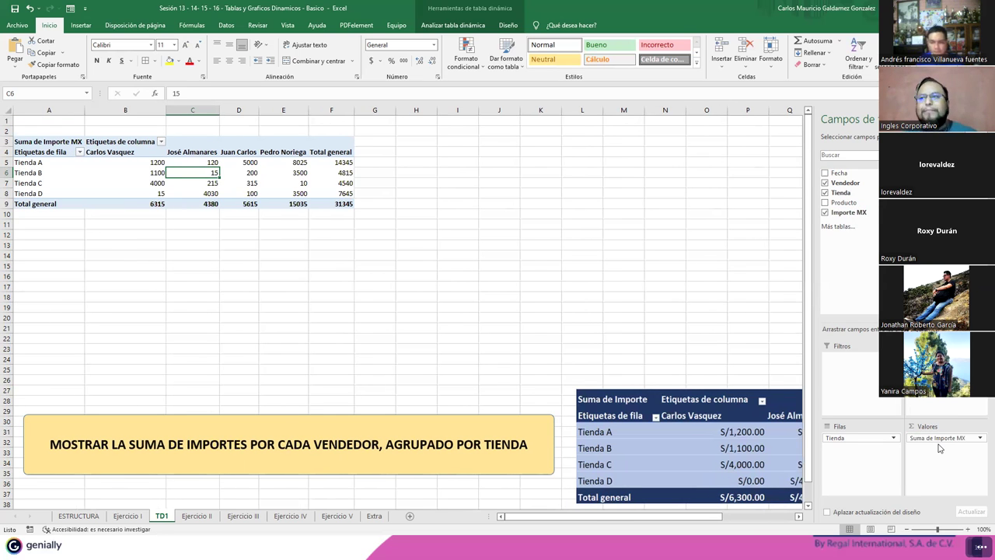
{"action": "left_click", "coordinate": [121, 159]}
{"action": "left_click_drag", "start_coordinate": [174, 170], "coordinate": [332, 192]}
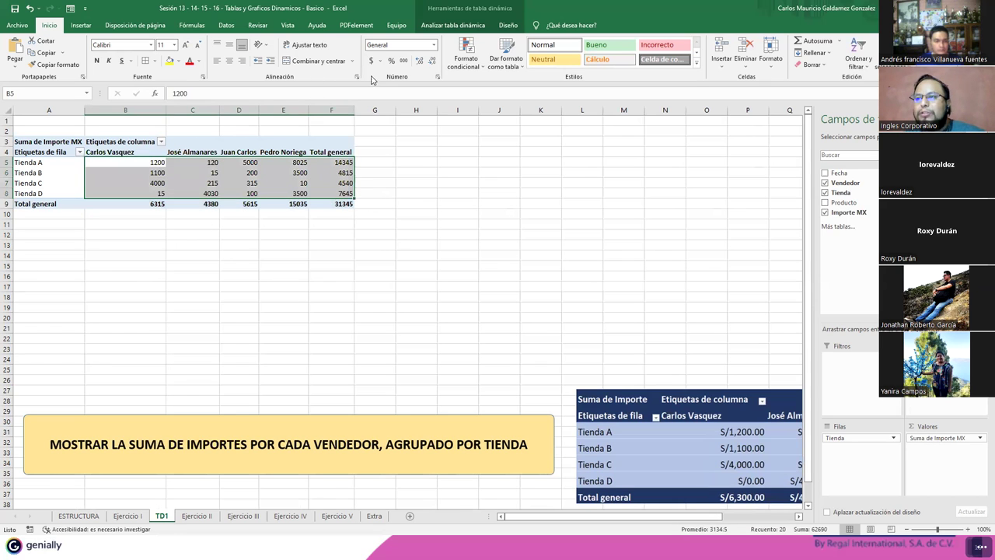
{"action": "key", "text": "shift+Down"}
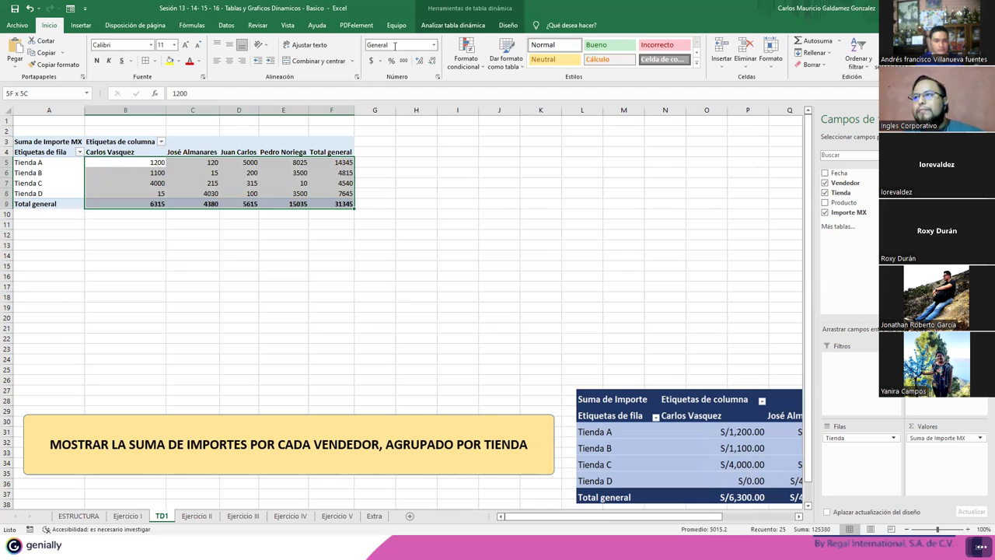
{"action": "left_click", "coordinate": [371, 59]}
{"action": "left_click", "coordinate": [204, 193]}
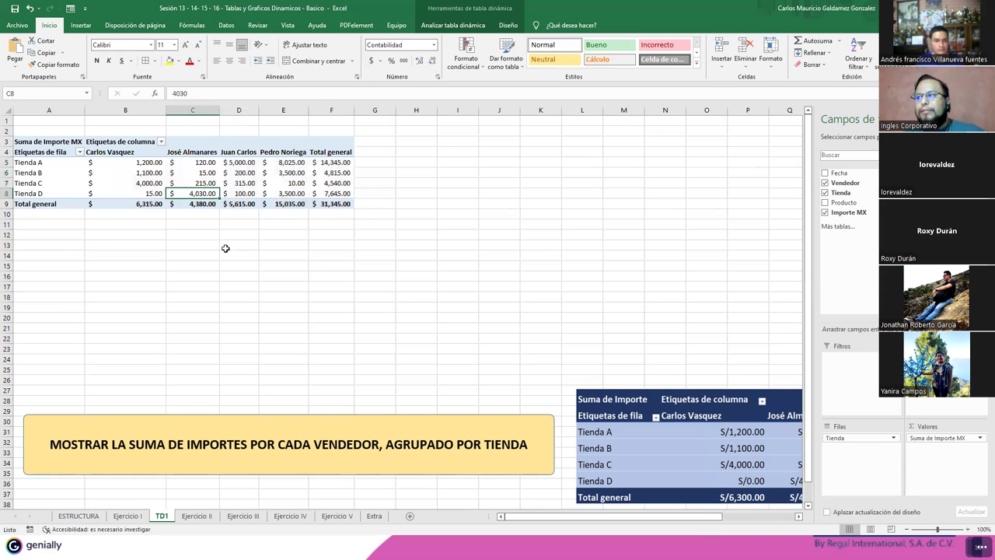
{"action": "mouse_move", "coordinate": [690, 430]}
{"action": "left_mouse_down"}
{"action": "mouse_move", "coordinate": [157, 304]}
{"action": "mouse_move", "coordinate": [148, 292]}
{"action": "left_mouse_up"}
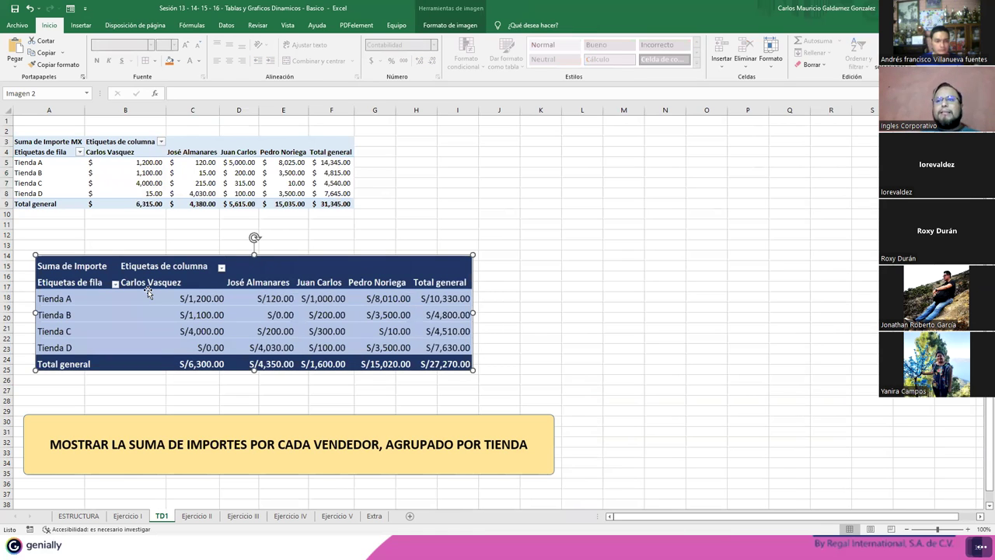
Rearrange the pivot fields, taking Vendedor out of the rows and keeping Tienda as rows.
{"action": "left_click", "coordinate": [170, 196]}
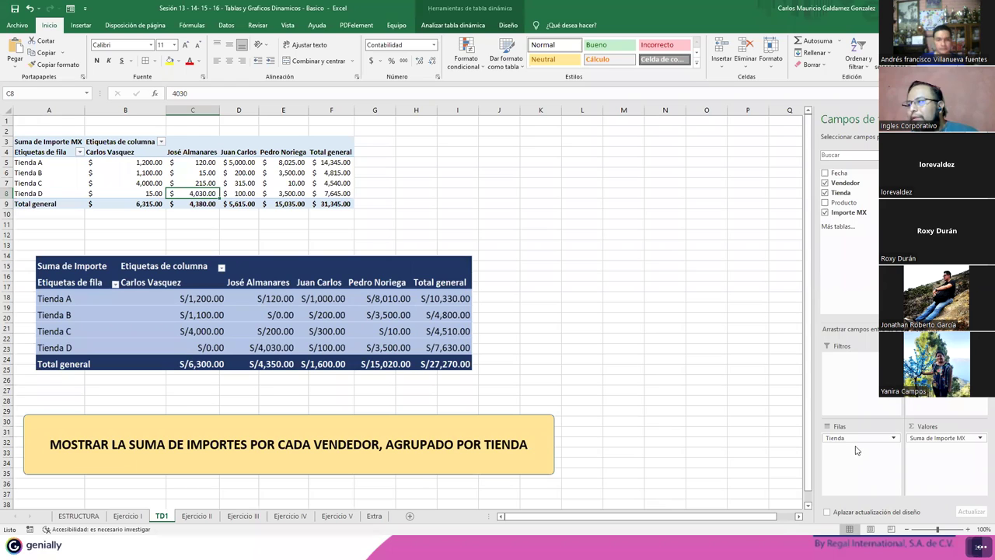
{"action": "mouse_move", "coordinate": [855, 447]}
{"action": "left_mouse_down"}
{"action": "mouse_move", "coordinate": [921, 373]}
{"action": "mouse_move", "coordinate": [849, 451]}
{"action": "left_mouse_up"}
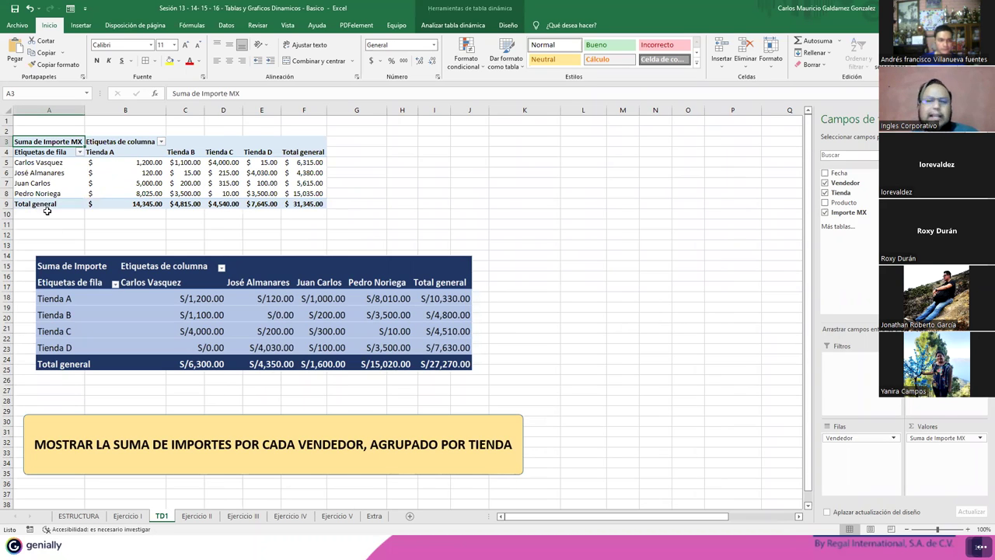
{"action": "left_click_drag", "start_coordinate": [855, 437], "coordinate": [941, 397]}
{"action": "left_click_drag", "start_coordinate": [886, 419], "coordinate": [861, 440]}
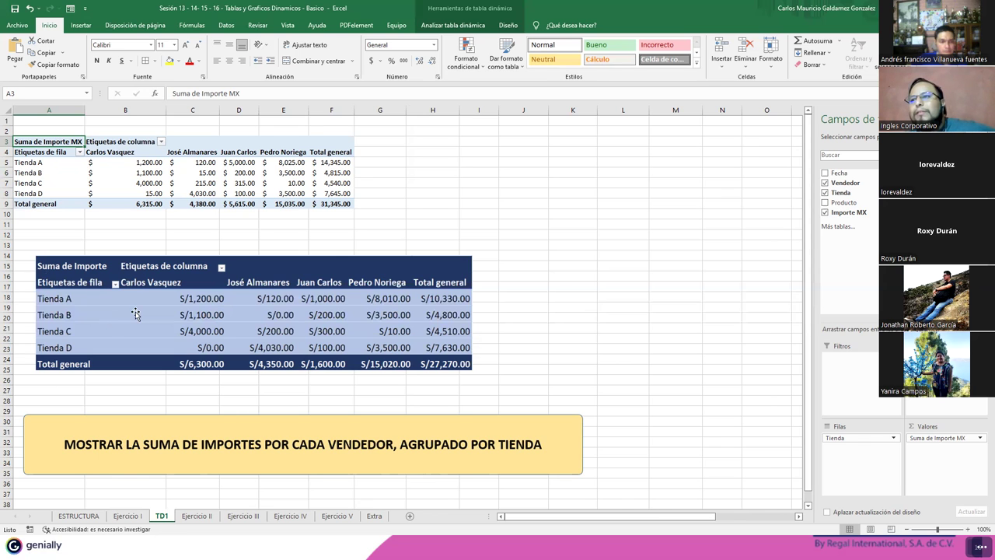
Place the example pivot picture at the left under the pivot table, then open Ejercicio II.
{"action": "left_click_drag", "start_coordinate": [135, 314], "coordinate": [300, 299]}
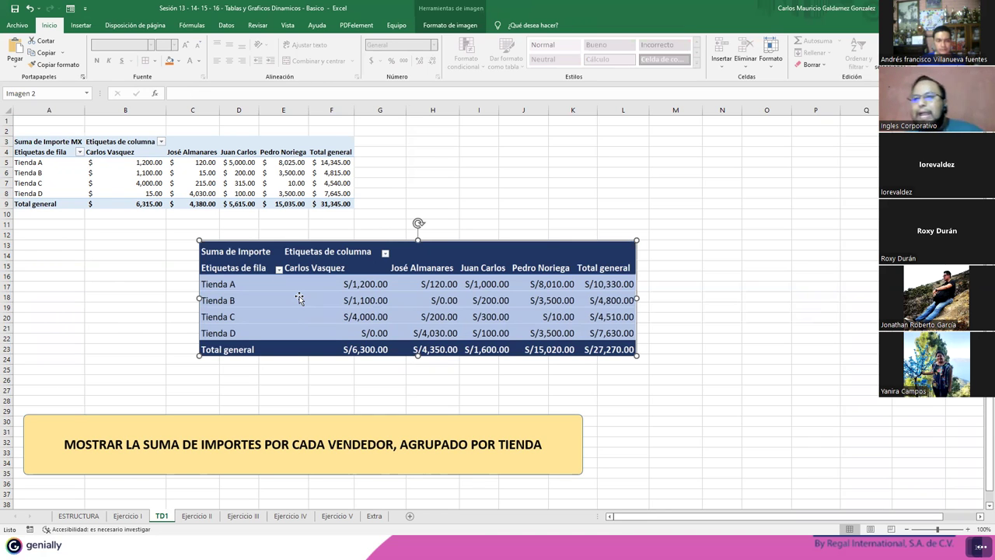
{"action": "left_click_drag", "start_coordinate": [299, 299], "coordinate": [103, 279]}
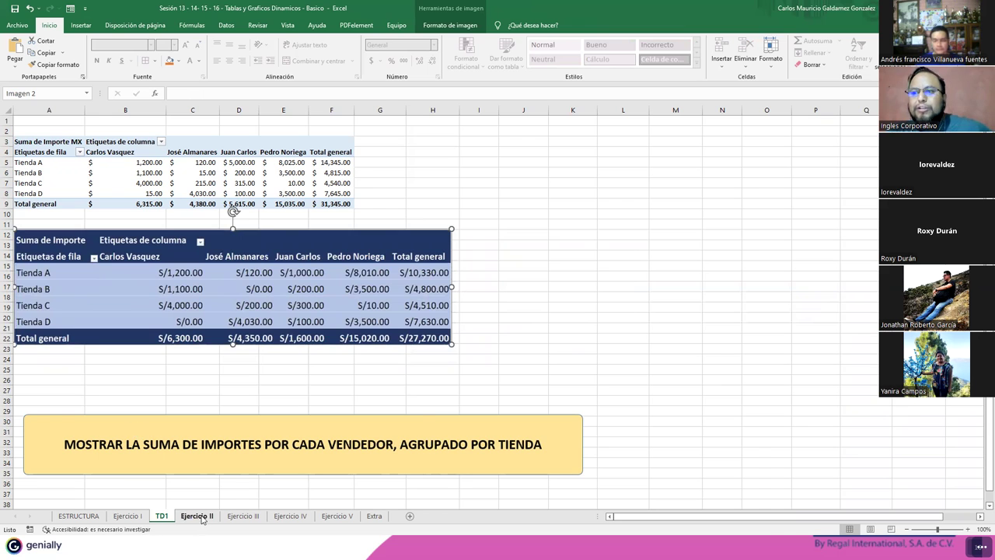
{"action": "left_click", "coordinate": [197, 515]}
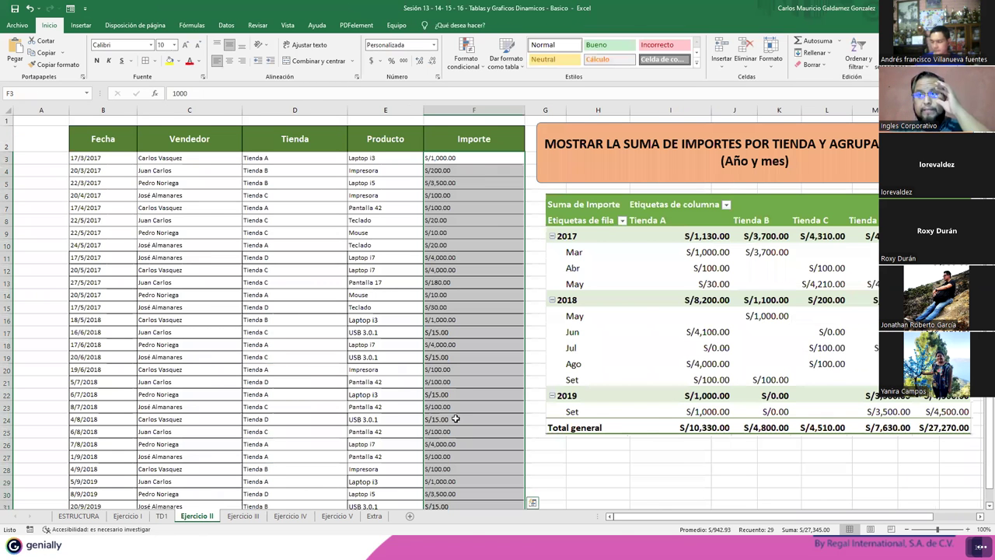
Give the Ejercicio II data table B3:F30 All Borders.
{"action": "left_click", "coordinate": [270, 345]}
{"action": "scroll", "coordinate": [270, 347], "scroll_direction": "down", "scroll_amount": 1}
{"action": "scroll", "coordinate": [280, 359], "scroll_direction": "down", "scroll_amount": 1}
{"action": "scroll", "coordinate": [288, 373], "scroll_direction": "up", "scroll_amount": 2}
{"action": "scroll", "coordinate": [234, 342], "scroll_direction": "down", "scroll_amount": 1}
{"action": "scroll", "coordinate": [186, 311], "scroll_direction": "down", "scroll_amount": 1}
{"action": "scroll", "coordinate": [170, 308], "scroll_direction": "up", "scroll_amount": 1}
{"action": "mouse_move", "coordinate": [97, 158]}
{"action": "left_mouse_down"}
{"action": "mouse_move", "coordinate": [460, 517]}
{"action": "mouse_move", "coordinate": [459, 467]}
{"action": "left_mouse_up"}
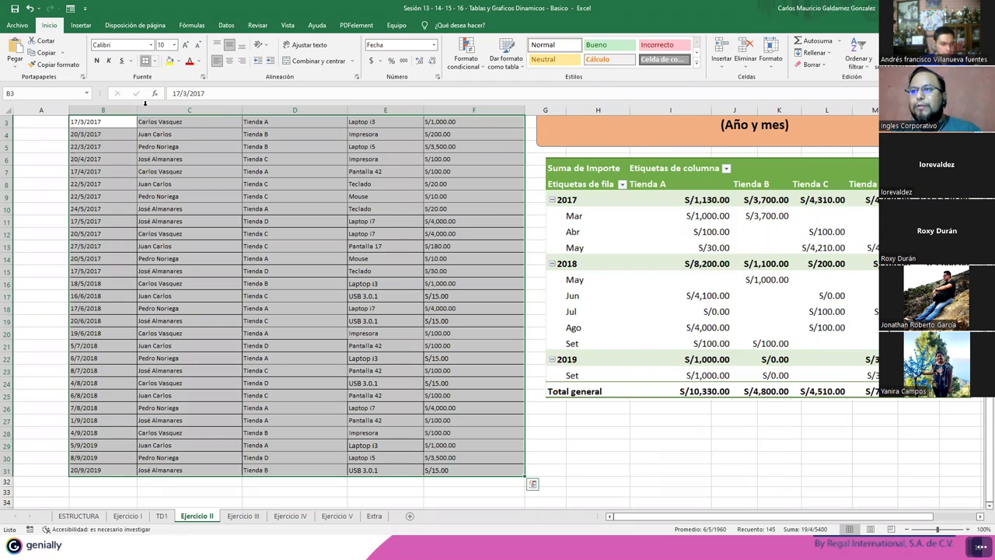
{"action": "left_click", "coordinate": [145, 59]}
{"action": "left_click", "coordinate": [294, 345]}
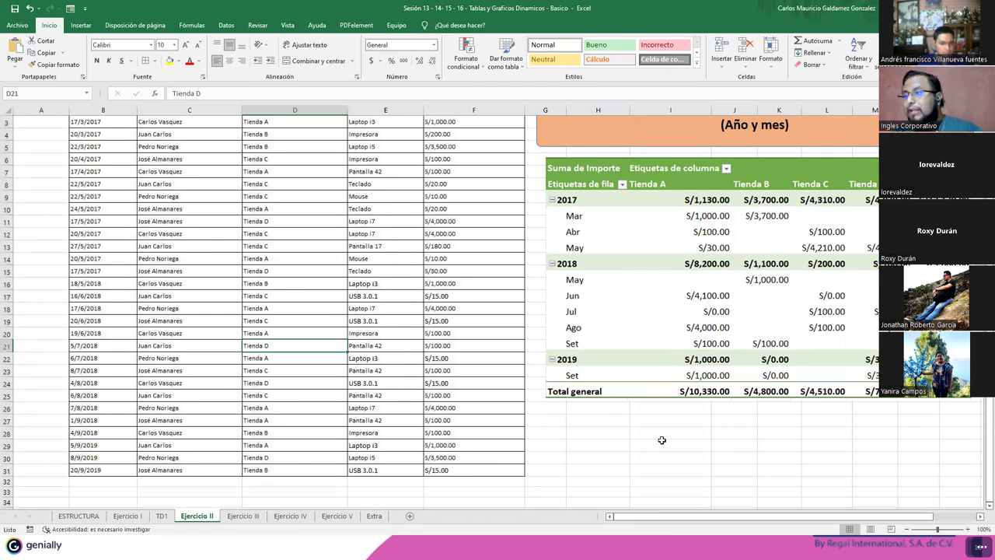
Highlight the Ejercicio II title instruction text, then return to the TD1 sheet.
{"action": "scroll", "coordinate": [684, 436], "scroll_direction": "up", "scroll_amount": 1}
{"action": "left_click_drag", "start_coordinate": [545, 143], "coordinate": [763, 138]}
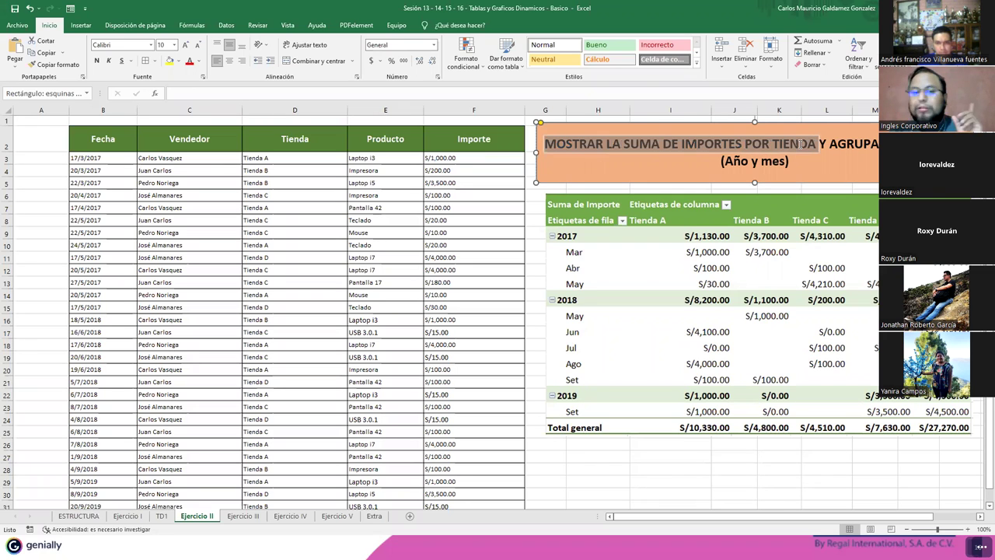
{"action": "left_click_drag", "start_coordinate": [762, 138], "coordinate": [877, 144]}
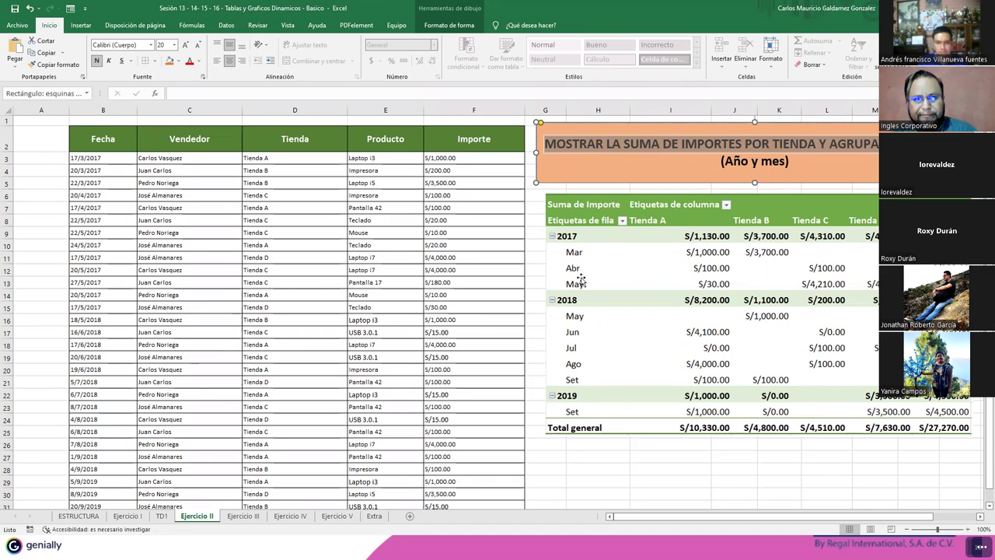
{"action": "left_click", "coordinate": [161, 516]}
Add Fecha to the TD1 pivot rows under Tienda, creating year and quarter groupings.
{"action": "left_click", "coordinate": [232, 173]}
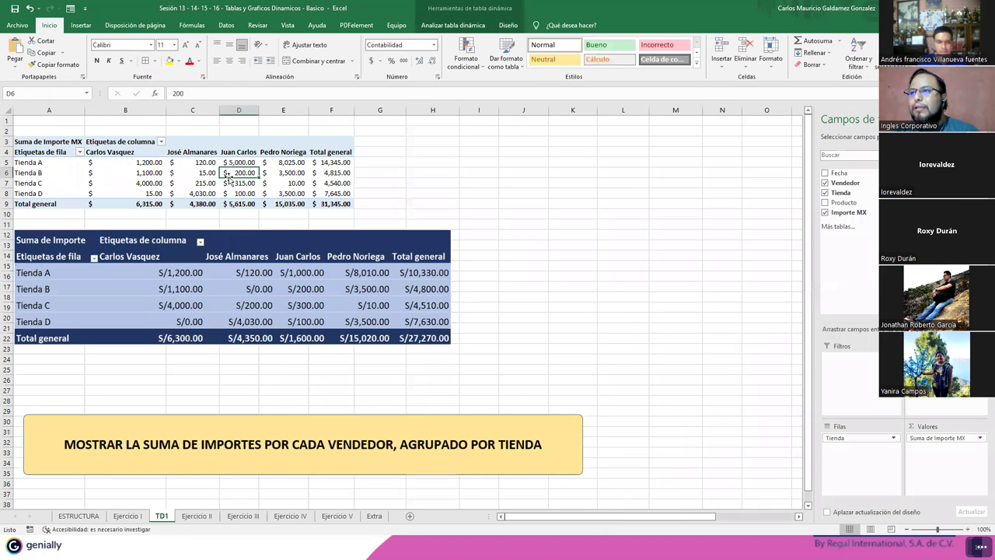
{"action": "left_click_drag", "start_coordinate": [839, 172], "coordinate": [859, 459]}
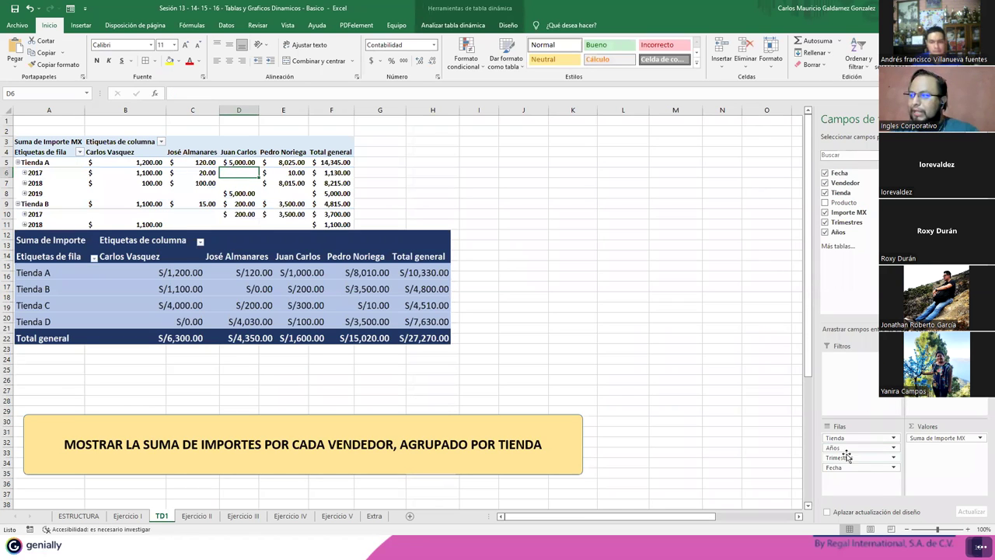
{"action": "left_click", "coordinate": [848, 457]}
{"action": "left_click", "coordinate": [855, 459]}
{"action": "left_click", "coordinate": [855, 458]}
{"action": "left_click", "coordinate": [851, 468]}
{"action": "left_click", "coordinate": [850, 468]}
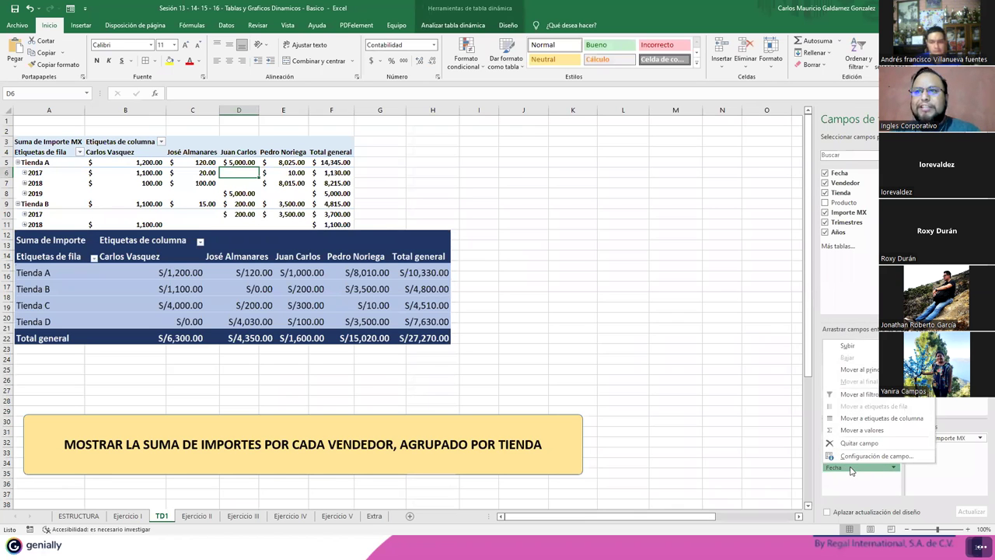
Move the example picture beside the pivot and expand 2017 and Trim.1 to show months.
{"action": "left_click_drag", "start_coordinate": [193, 336], "coordinate": [552, 316]}
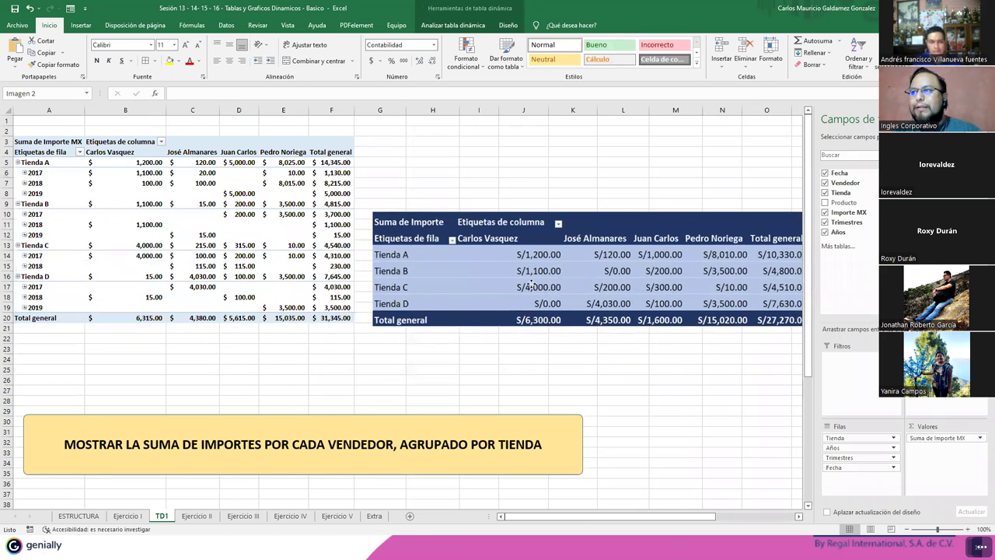
{"action": "left_click", "coordinate": [91, 247]}
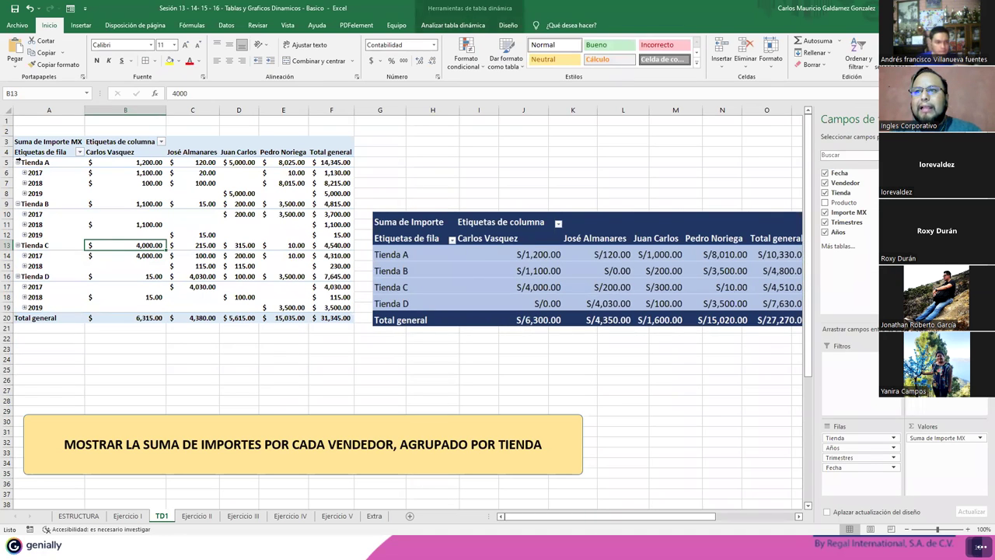
{"action": "left_click", "coordinate": [24, 173]}
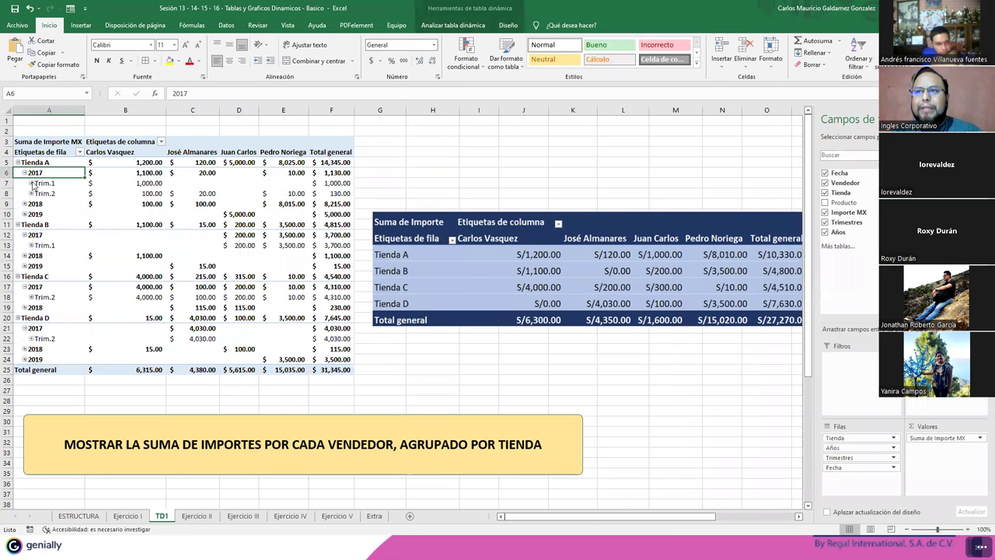
{"action": "left_click", "coordinate": [31, 184]}
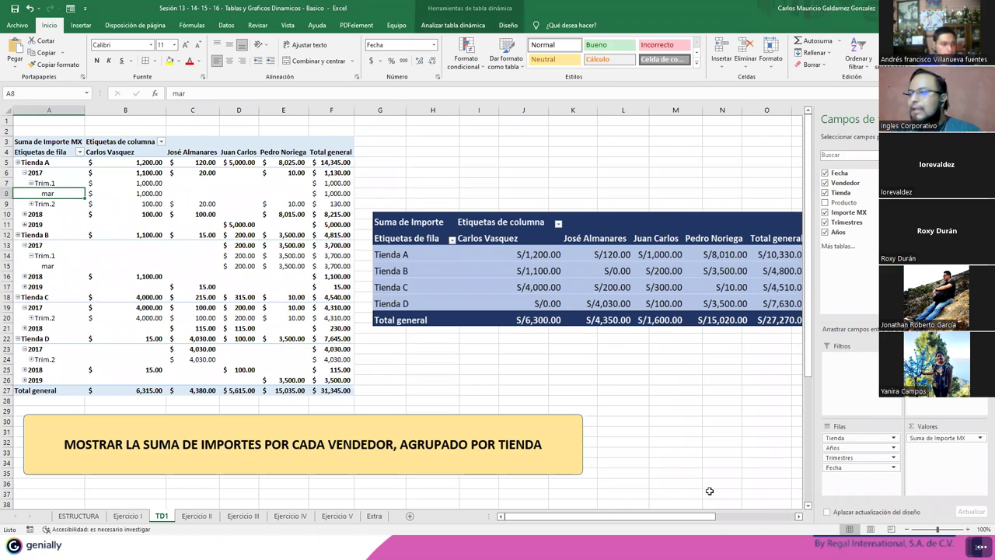
{"action": "left_click", "coordinate": [849, 459]}
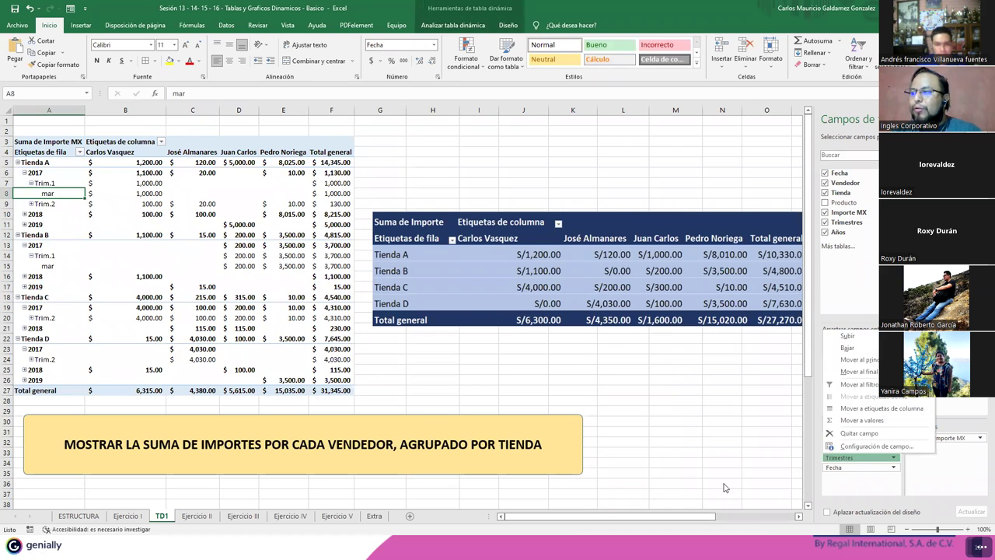
{"action": "left_click", "coordinate": [206, 516]}
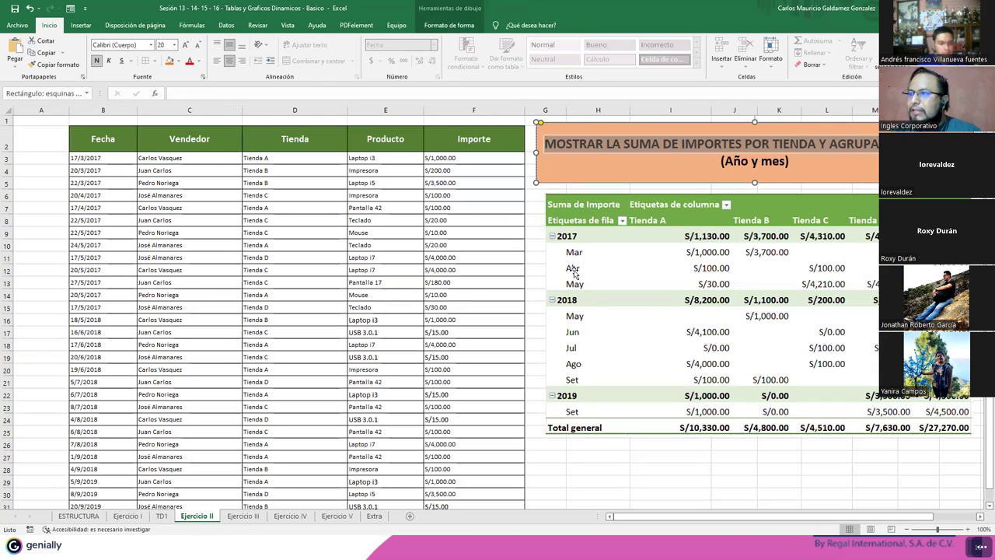
{"action": "left_click", "coordinate": [161, 516]}
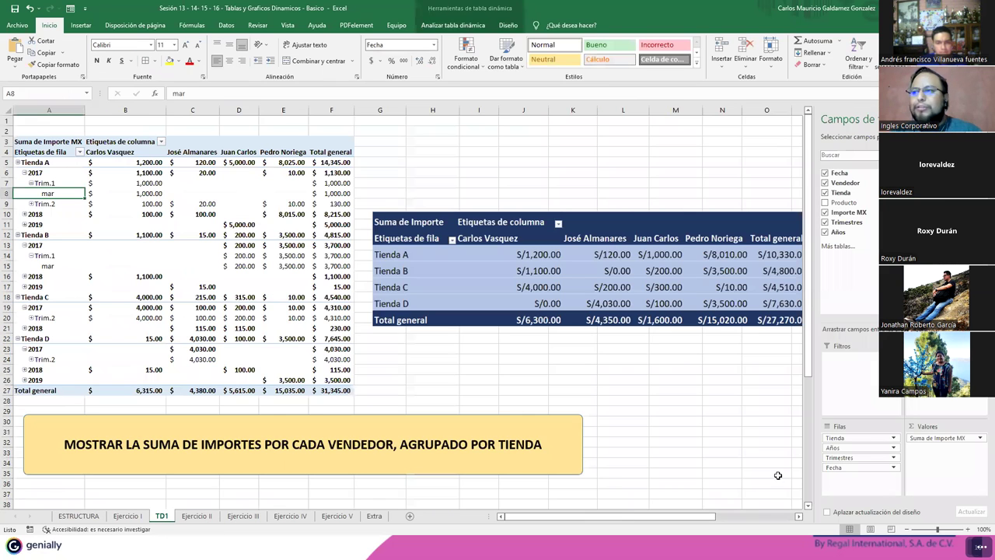
Remove Trimestres, Fecha and Años from the pivot rows, leaving only Tienda.
{"action": "left_click", "coordinate": [885, 459]}
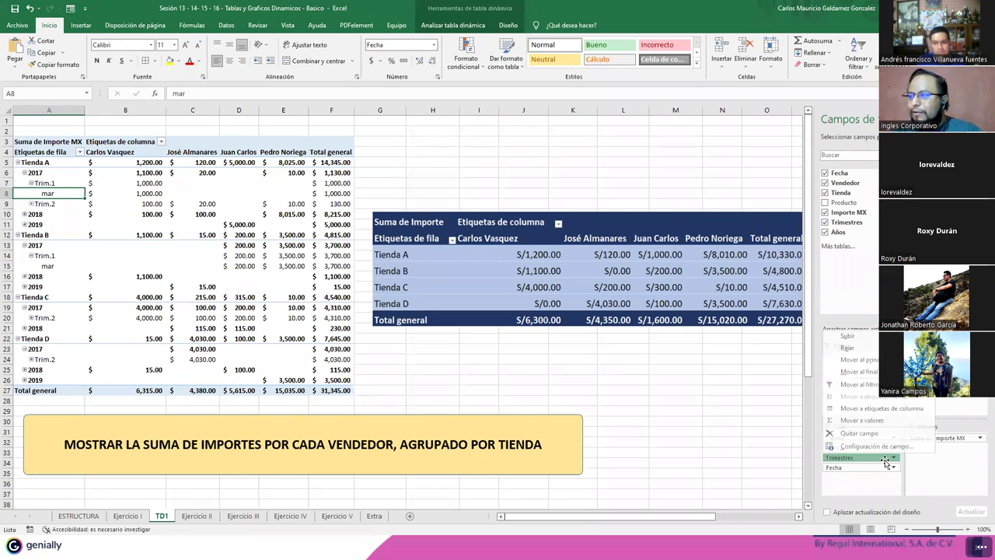
{"action": "left_click", "coordinate": [870, 435]}
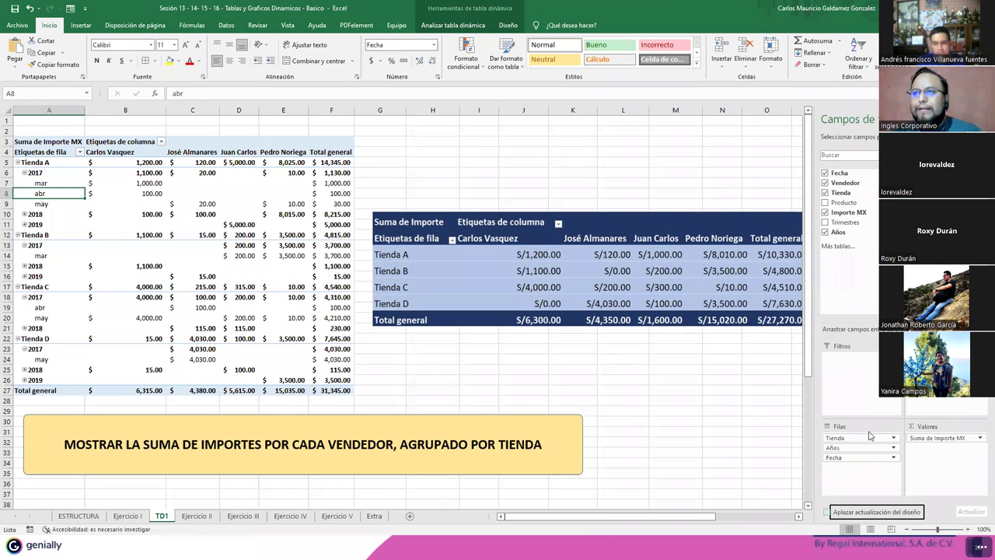
{"action": "left_click", "coordinate": [24, 214]}
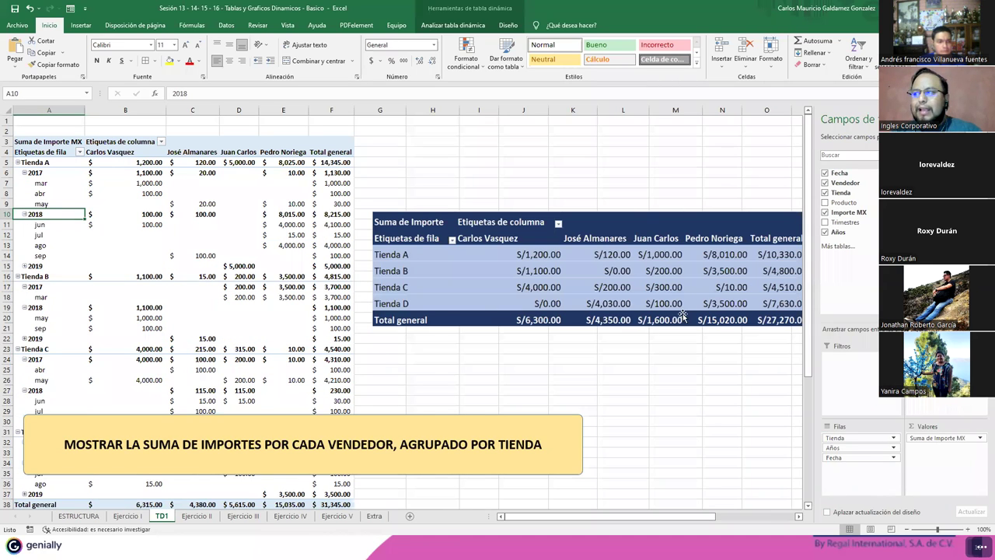
{"action": "left_click_drag", "start_coordinate": [859, 458], "coordinate": [731, 459]}
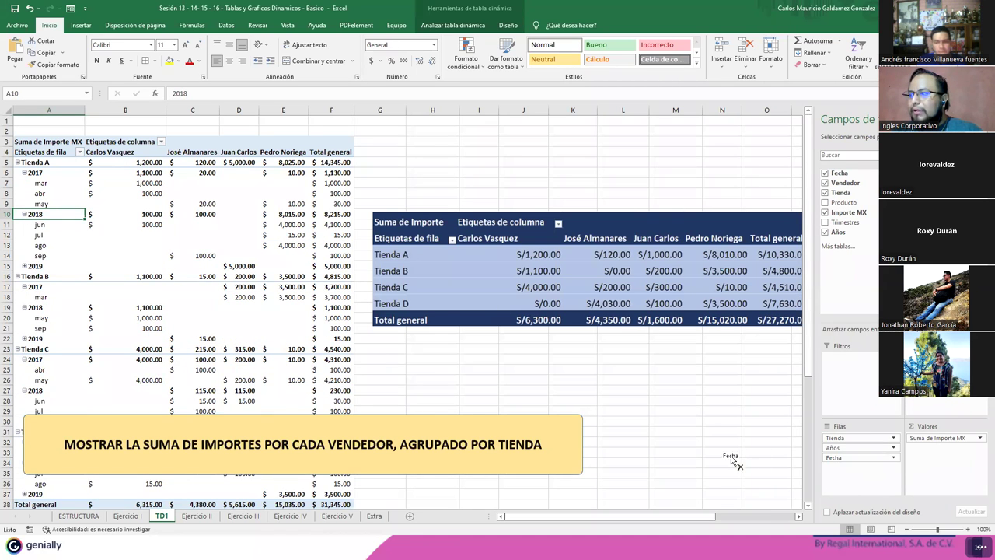
{"action": "left_click_drag", "start_coordinate": [859, 448], "coordinate": [725, 450]}
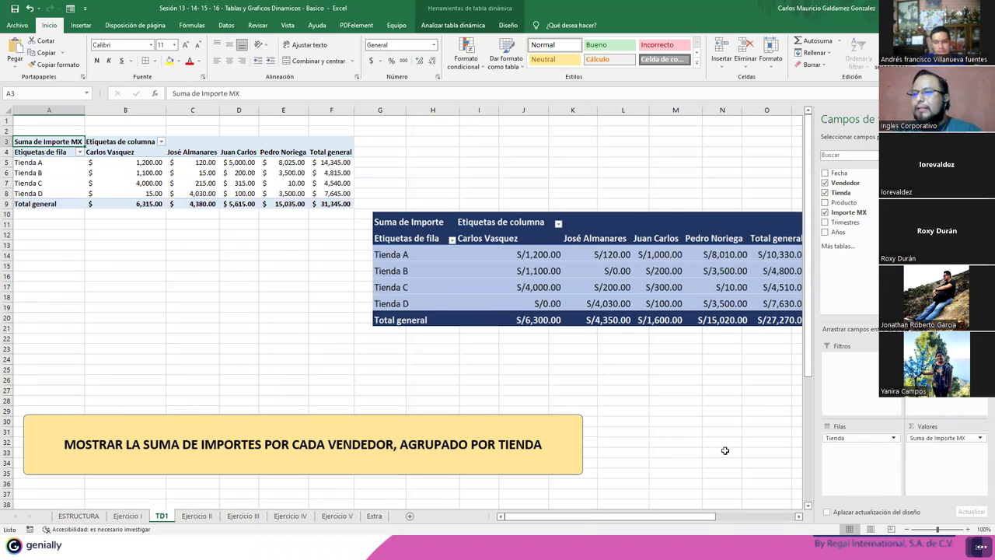
Set the example picture below the pivot, then minimize Excel and advance Genially to ¡Muchas gracias!
{"action": "left_click_drag", "start_coordinate": [537, 240], "coordinate": [253, 300]}
{"action": "key", "text": "Escape"}
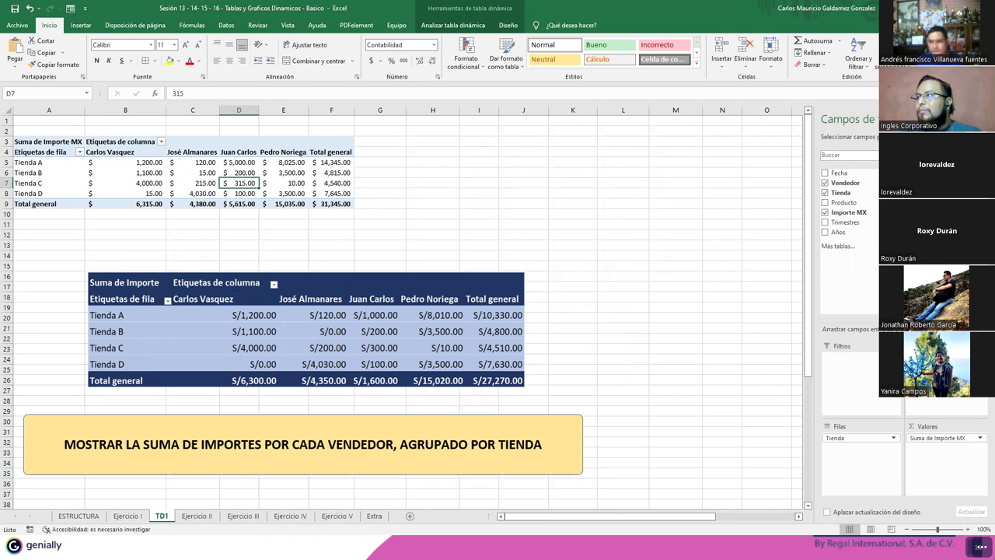
{"action": "key", "text": "super+Down"}
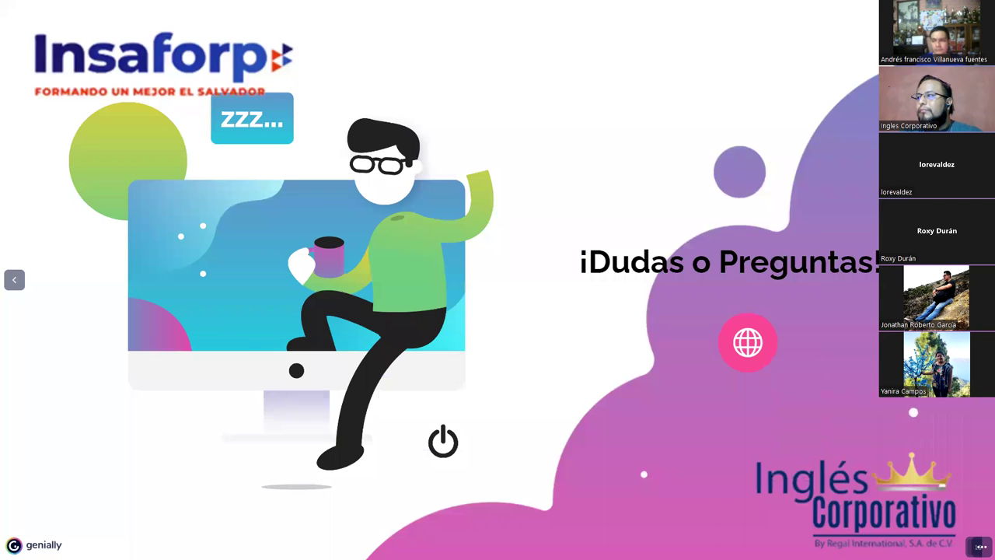
{"action": "key", "text": "Right"}
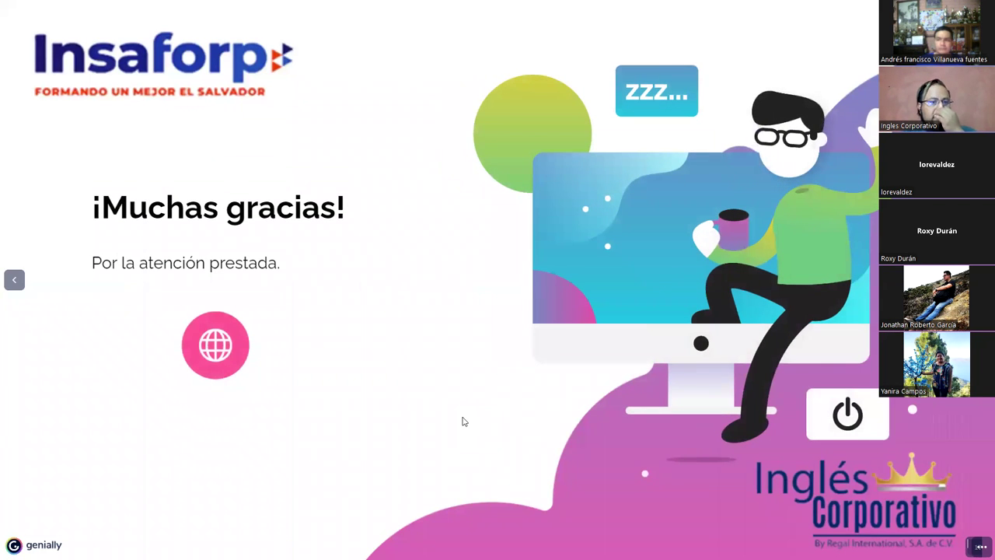